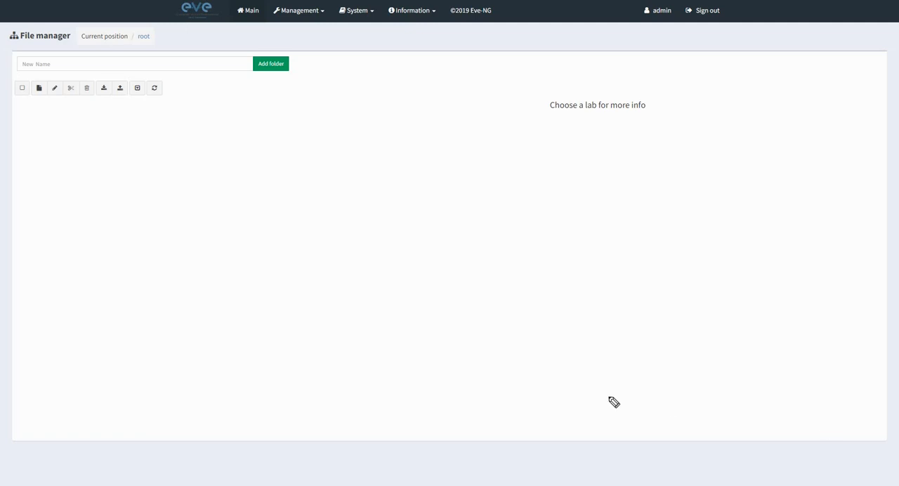
Switch to WinSCP and set the new SFTP session's host name to 34.93.148.251.
drag(610, 398, 471, 190)
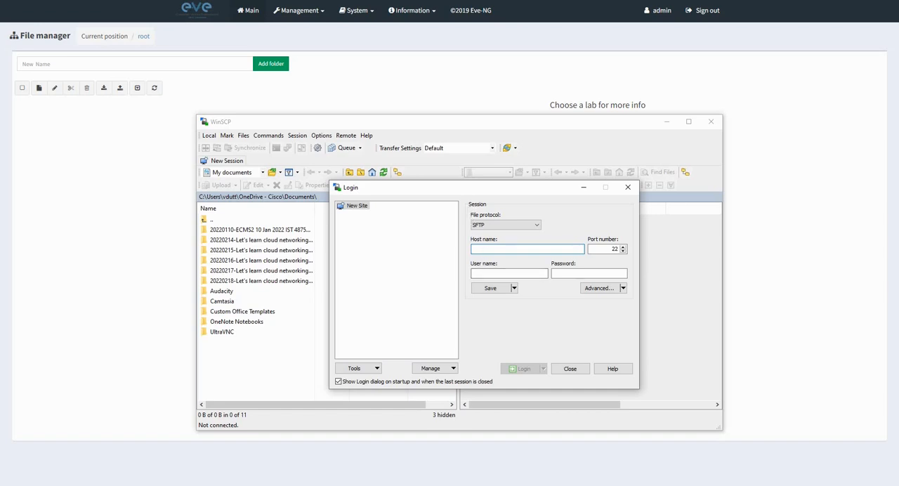
key(alt+Tab)
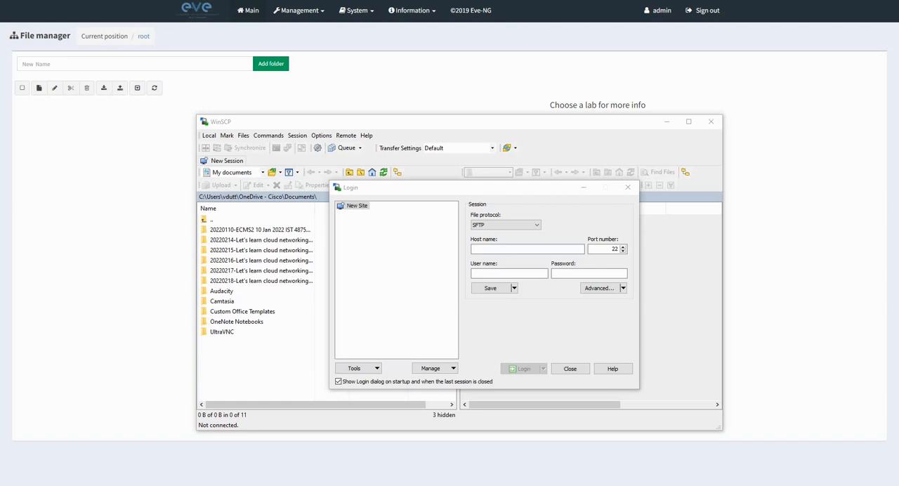
click(480, 250)
right_click(480, 250)
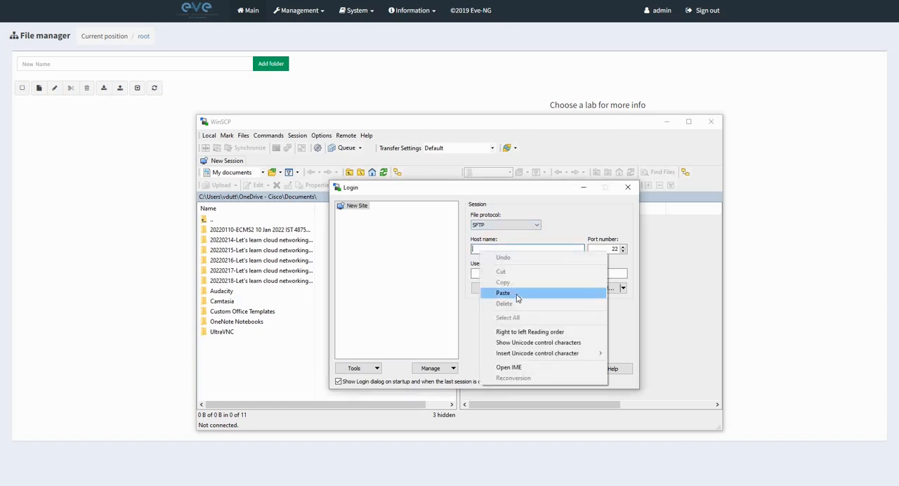
click(517, 294)
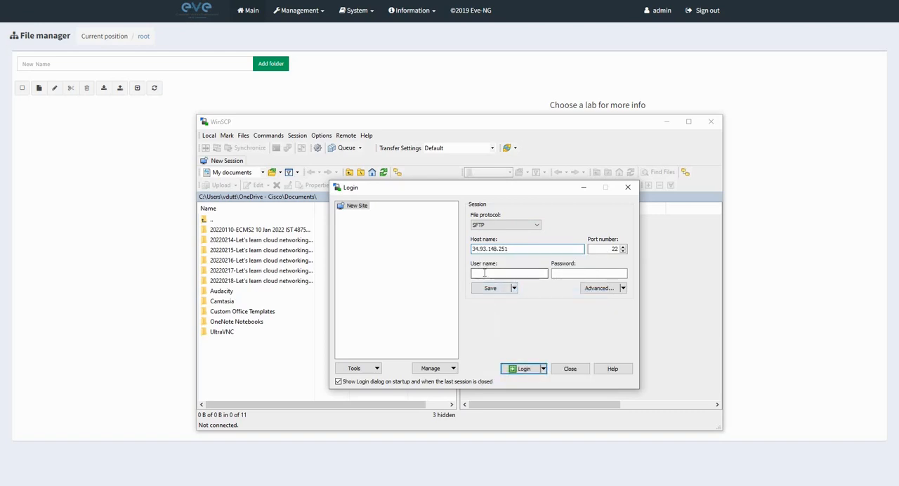
Enter the user name root and the account password, and log in to the server.
click(485, 272)
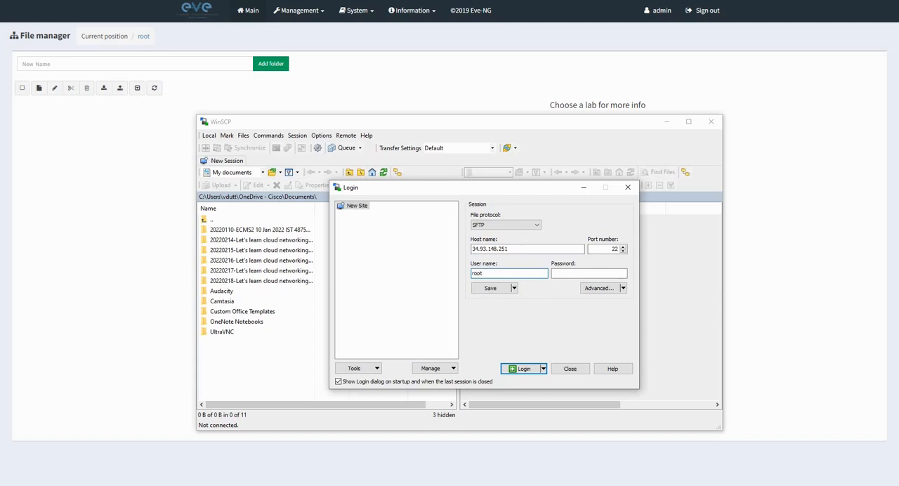
key(Tab)
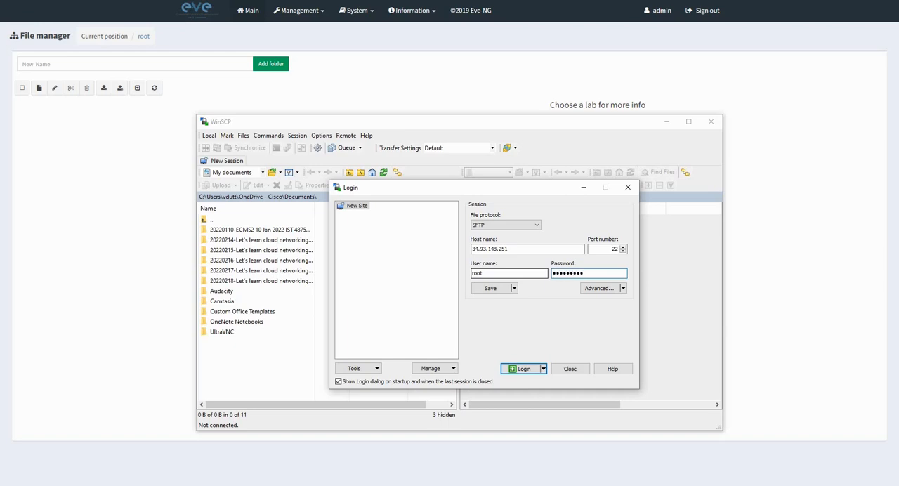
click(520, 368)
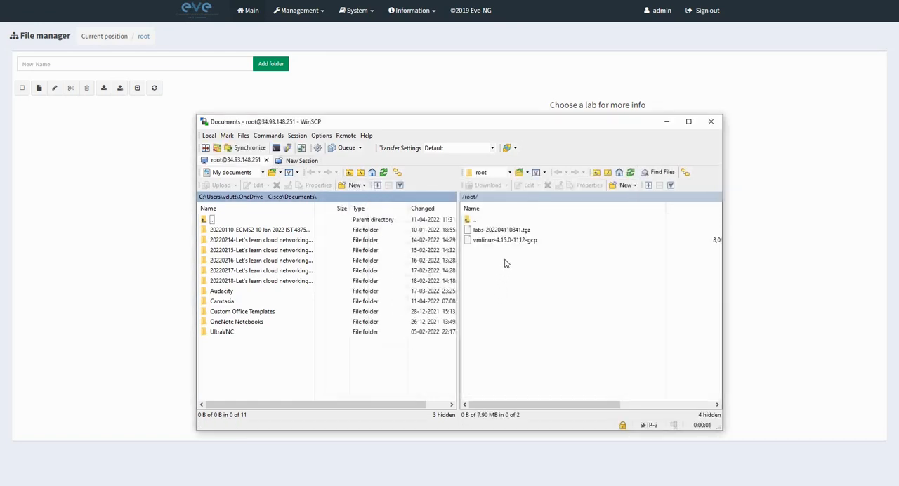
click(272, 172)
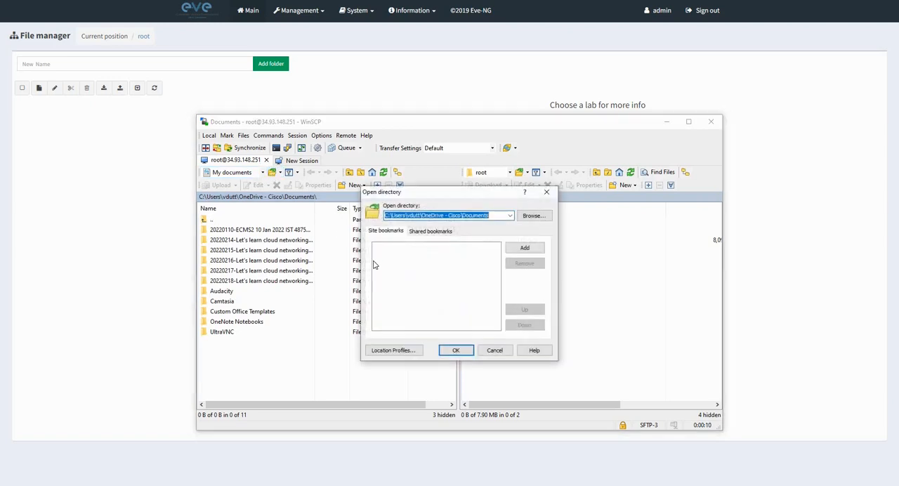
click(533, 216)
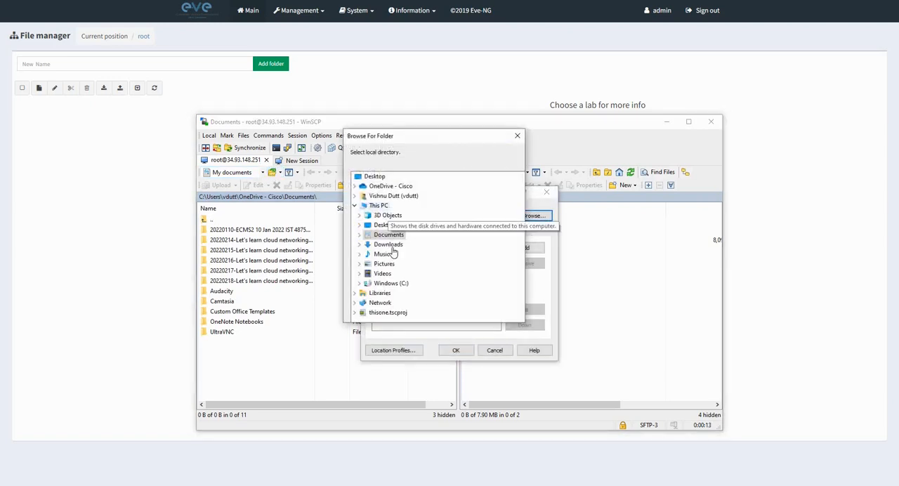
double_click(398, 283)
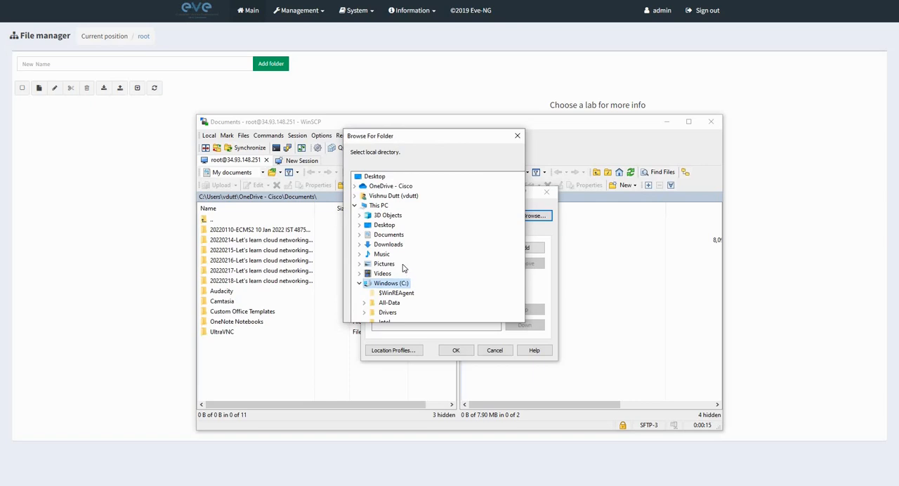
double_click(391, 303)
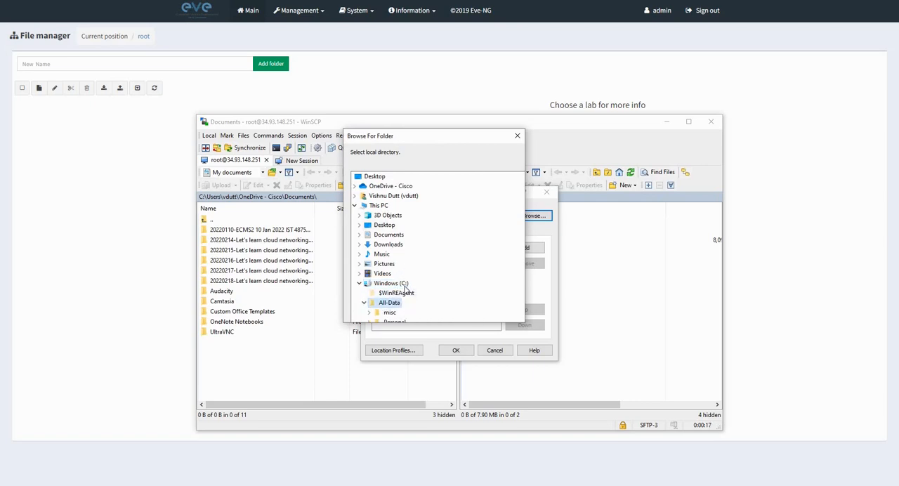
double_click(395, 303)
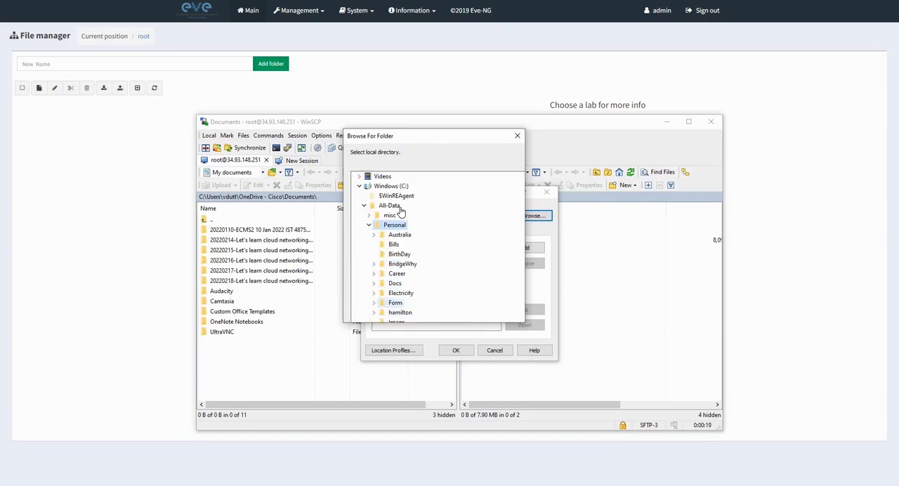
double_click(405, 266)
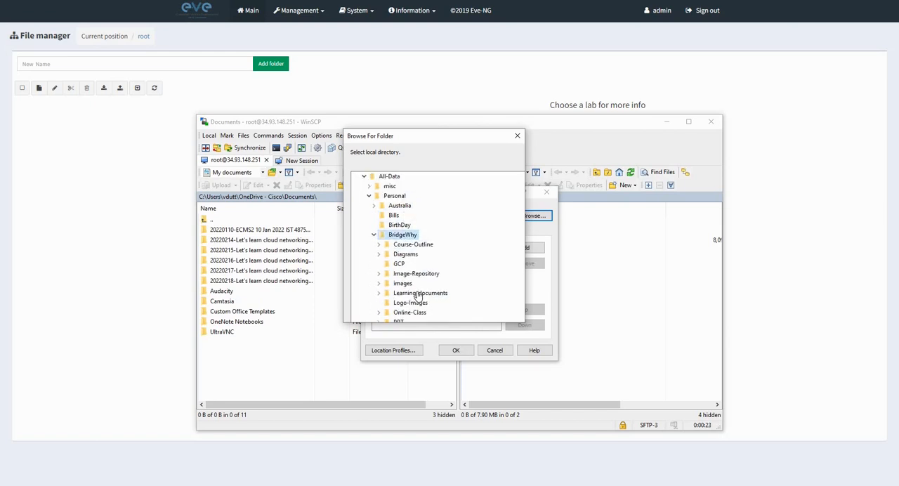
double_click(403, 283)
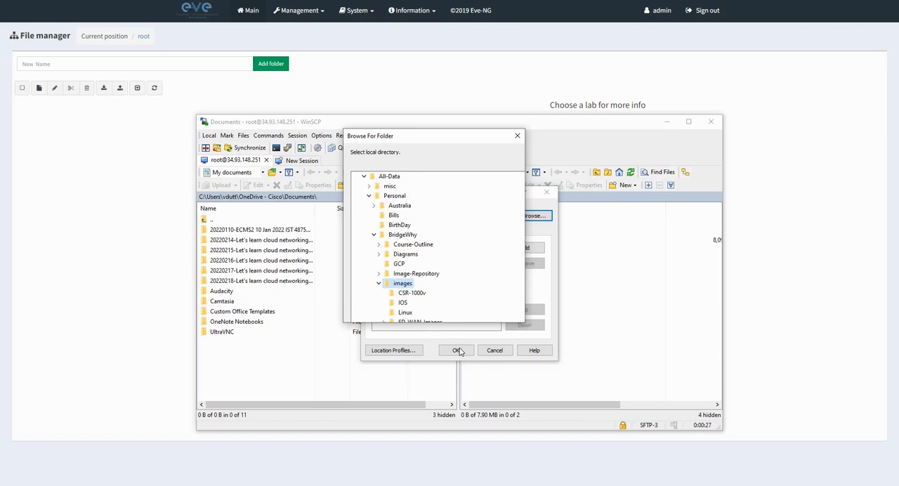
scroll(443, 276, up, 5)
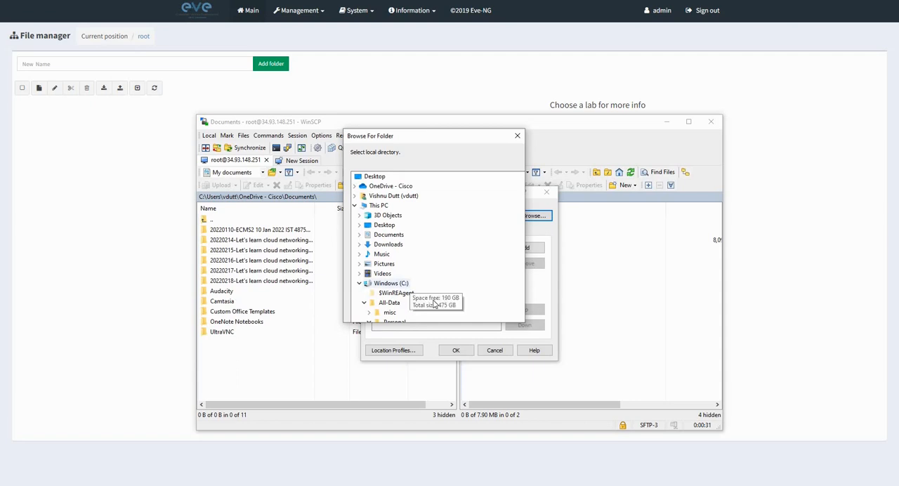
drag(424, 127, 402, 96)
scroll(421, 246, down, 3)
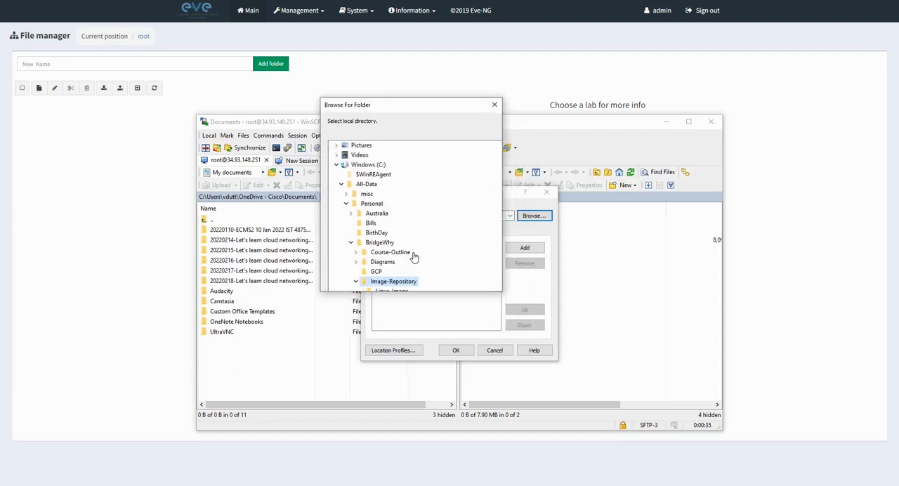
scroll(413, 260, down, 1)
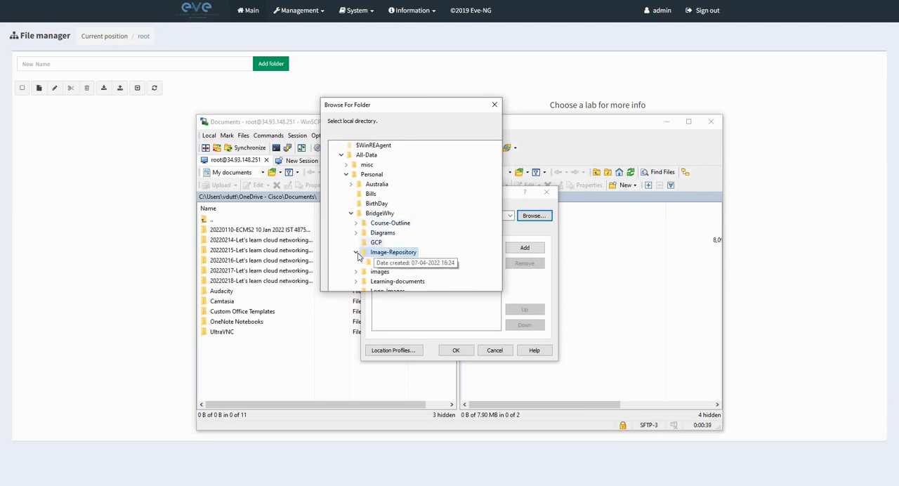
click(379, 252)
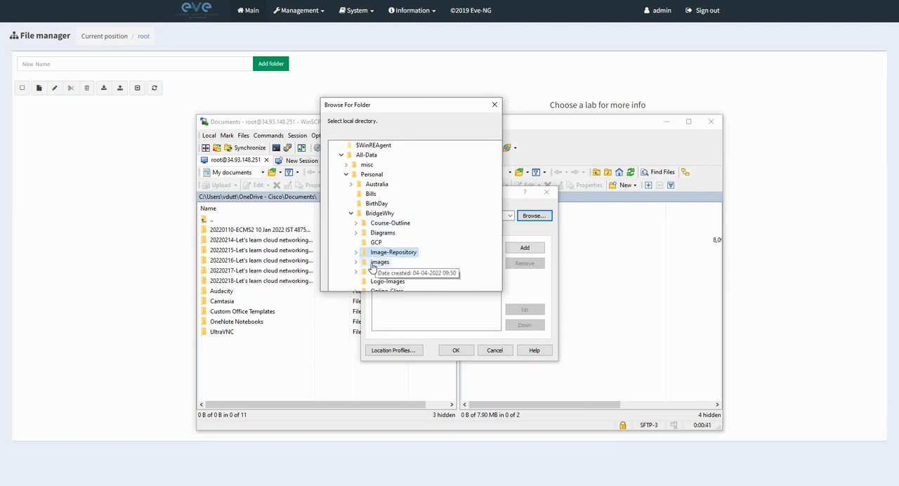
click(381, 263)
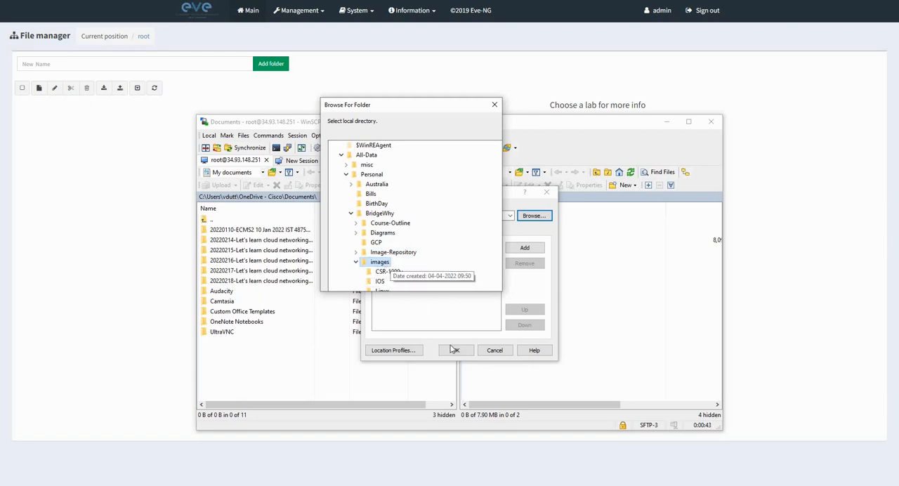
drag(402, 109, 523, 104)
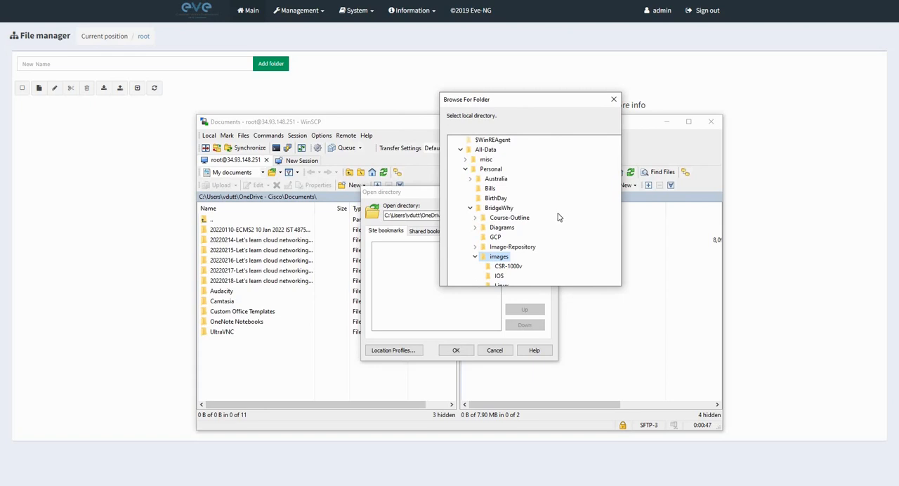
scroll(560, 215, down, 10)
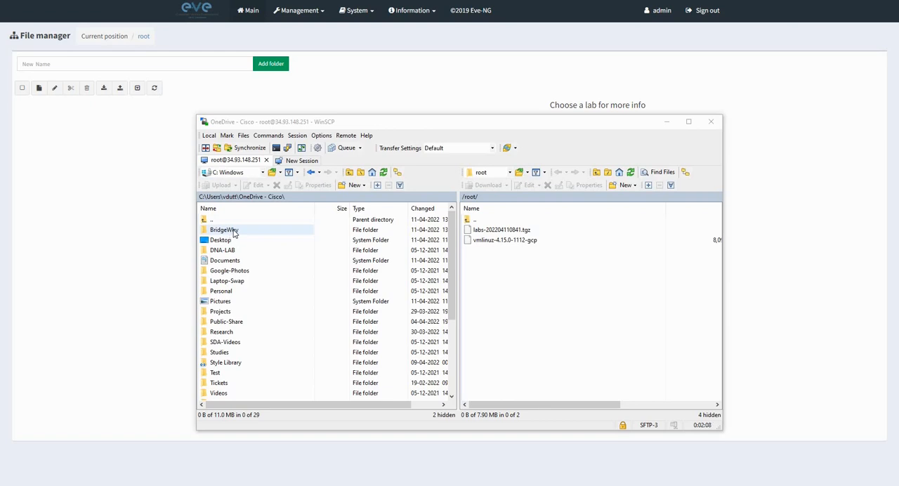
Take the local directory listing up from the OneDrive folders to the root of the C: drive.
double_click(234, 234)
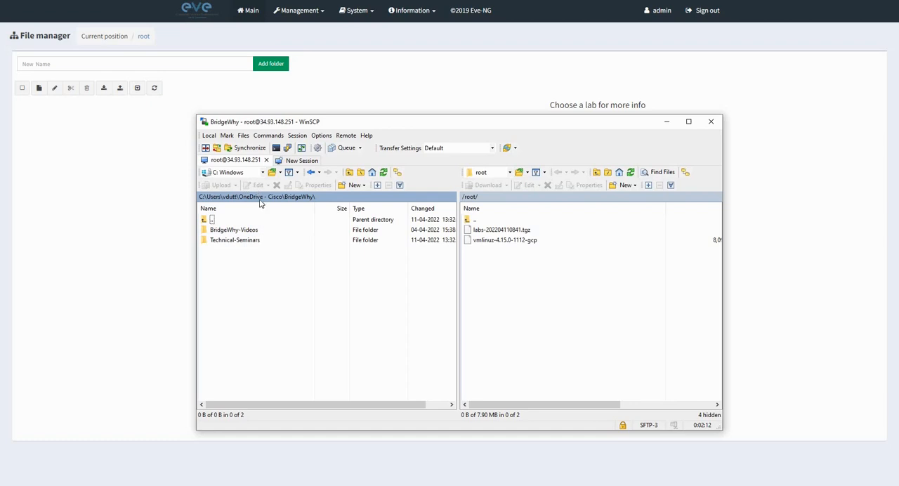
double_click(209, 220)
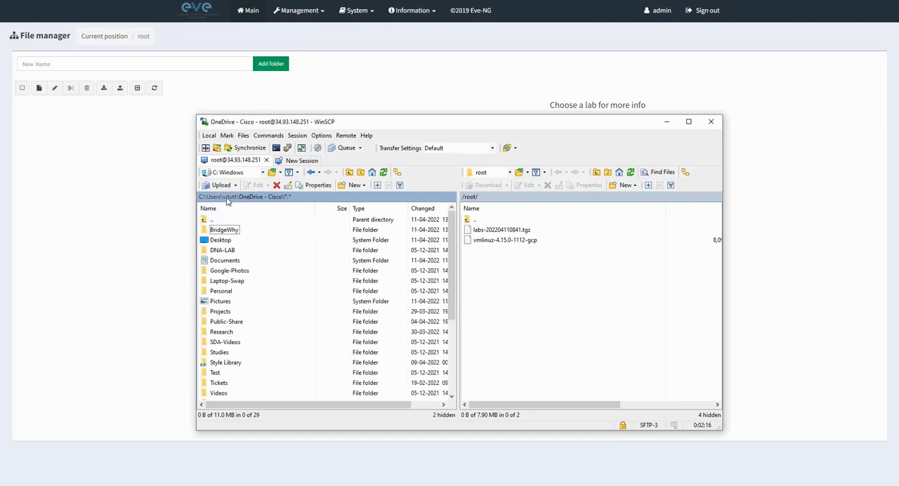
click(227, 197)
click(217, 197)
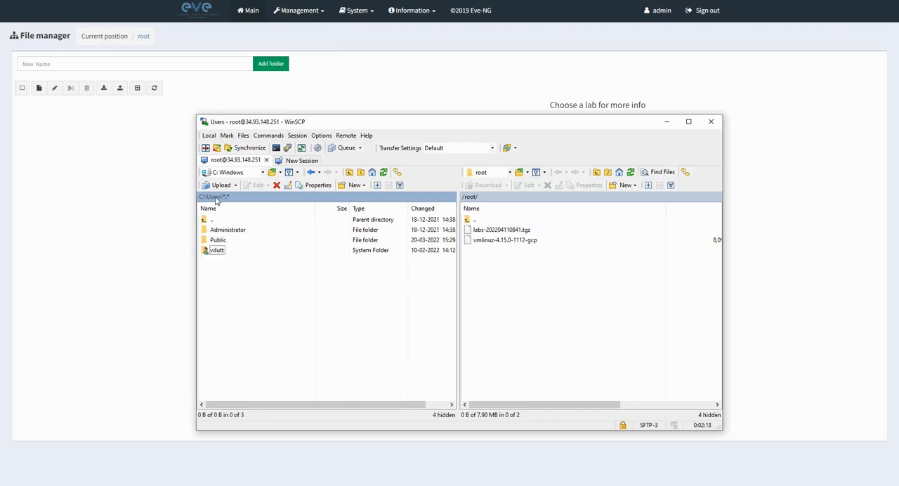
click(203, 198)
Open the local folder C:\All-Data\Personal\BridgeWhy\images.
click(214, 219)
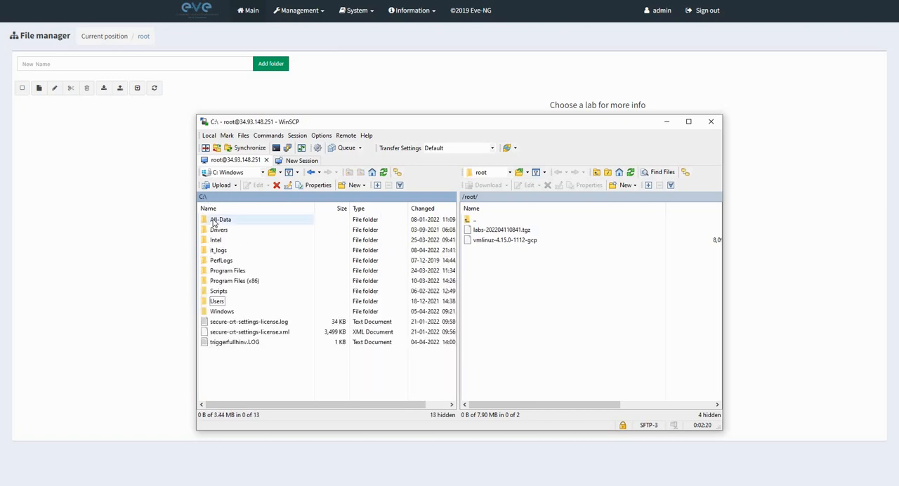
double_click(214, 219)
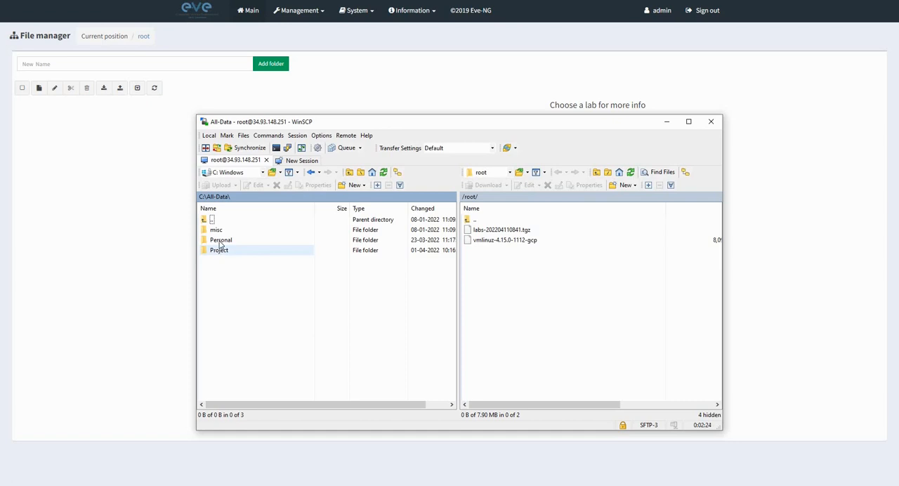
double_click(224, 240)
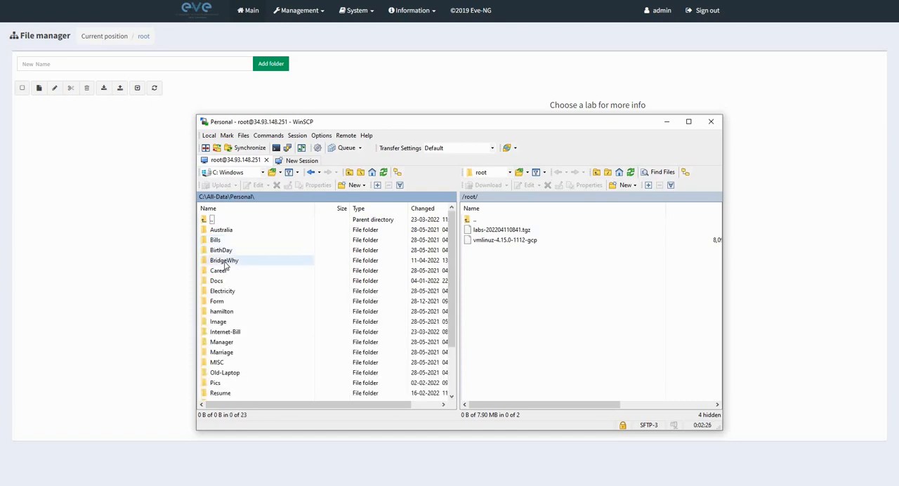
click(226, 264)
click(229, 263)
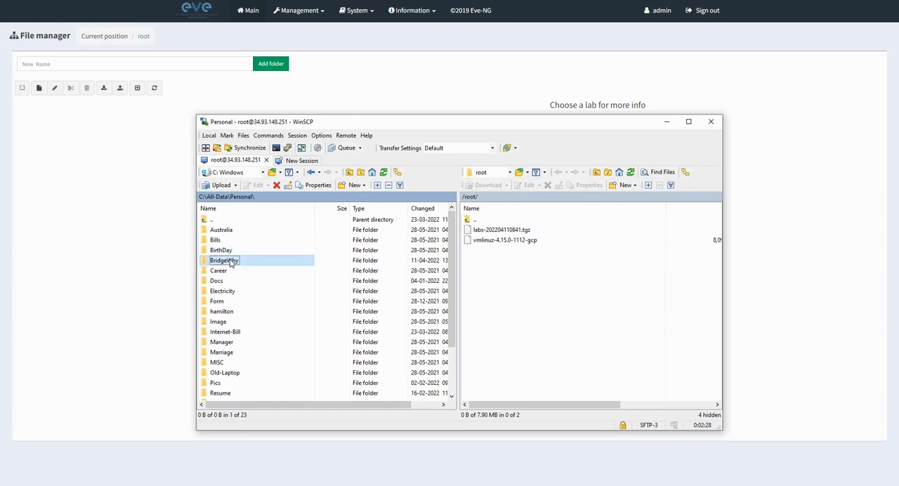
double_click(230, 262)
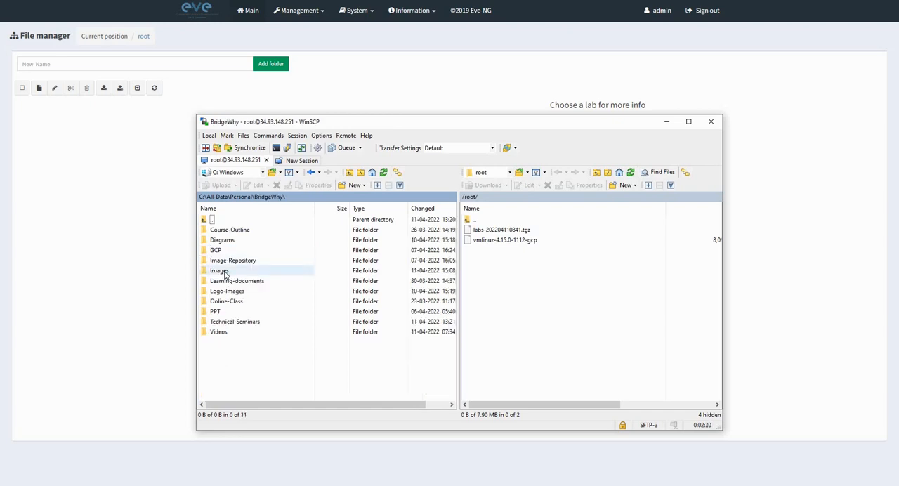
double_click(220, 272)
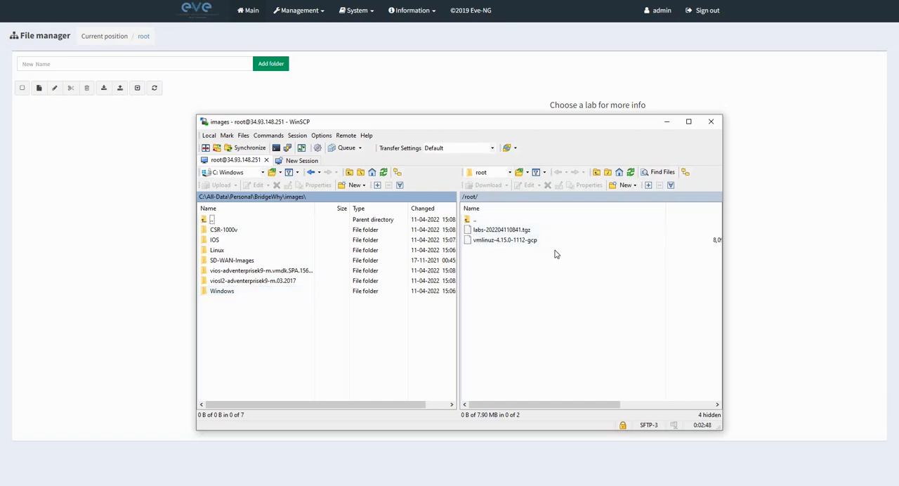
Open the remote folder /opt/unetlab/addons on the server.
double_click(472, 222)
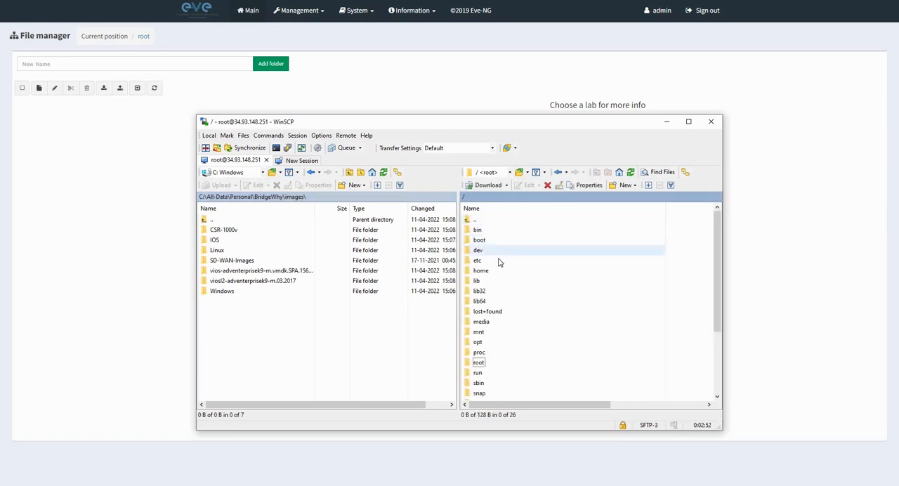
scroll(491, 324, down, 1)
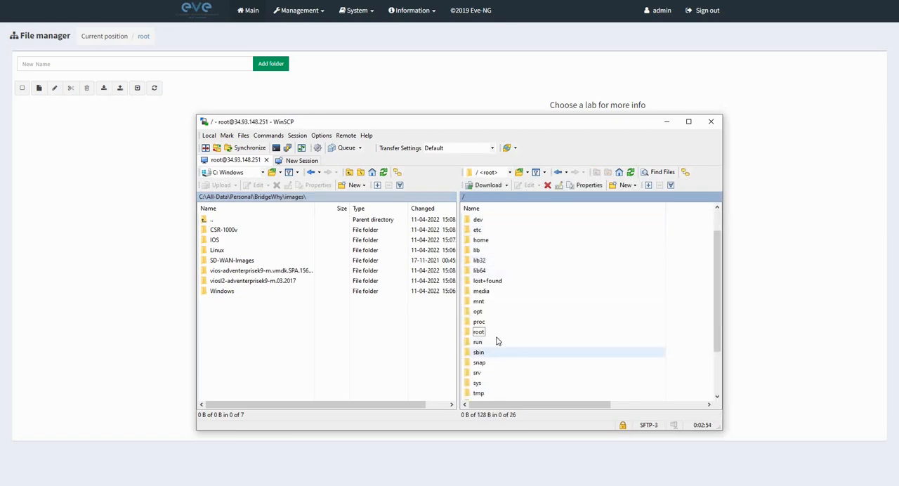
double_click(479, 312)
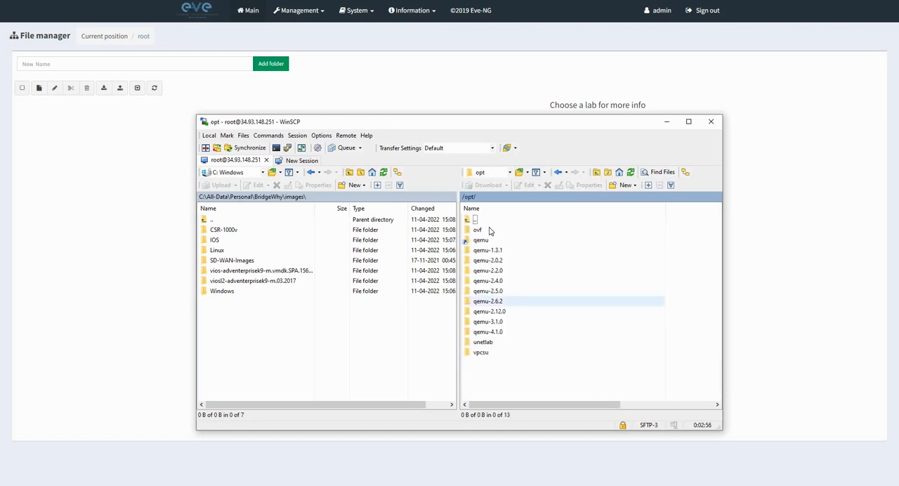
click(485, 344)
double_click(484, 343)
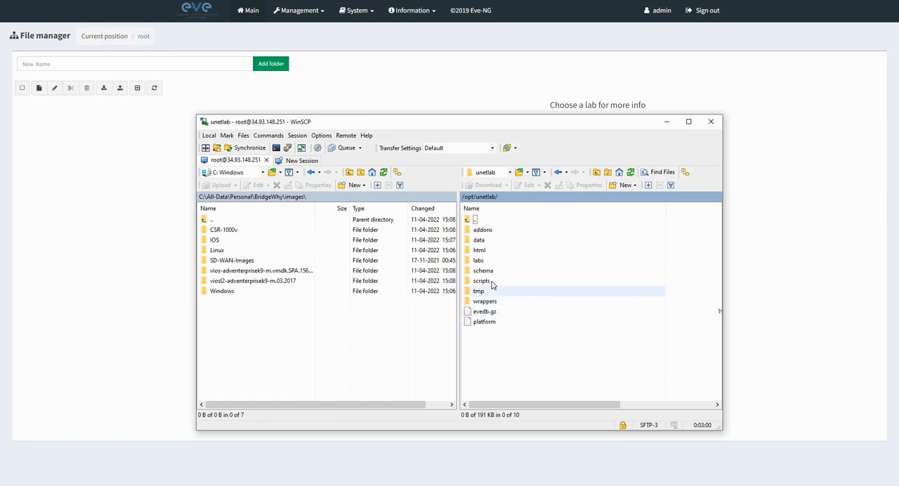
double_click(485, 230)
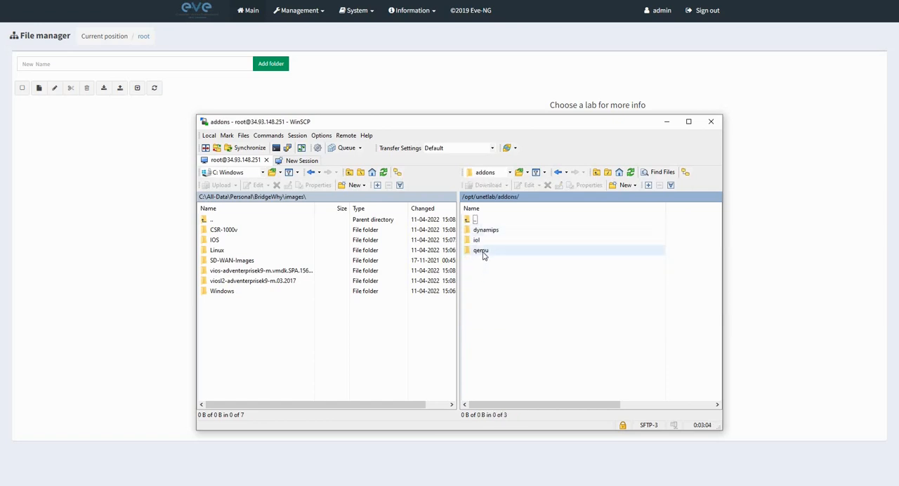
Open the remote qemu folder and create a directory named vtbond-20.3.4 in it with permissions set to 0755.
double_click(482, 252)
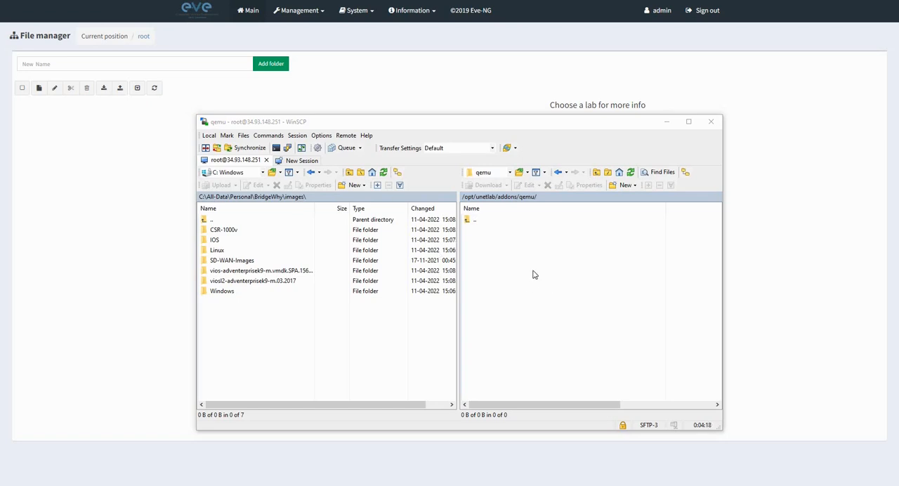
right_click(476, 244)
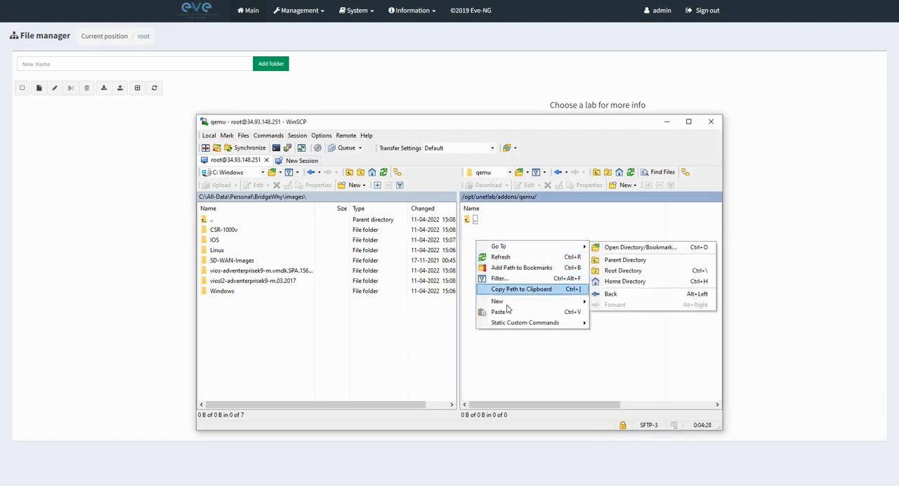
mouse_move(534, 302)
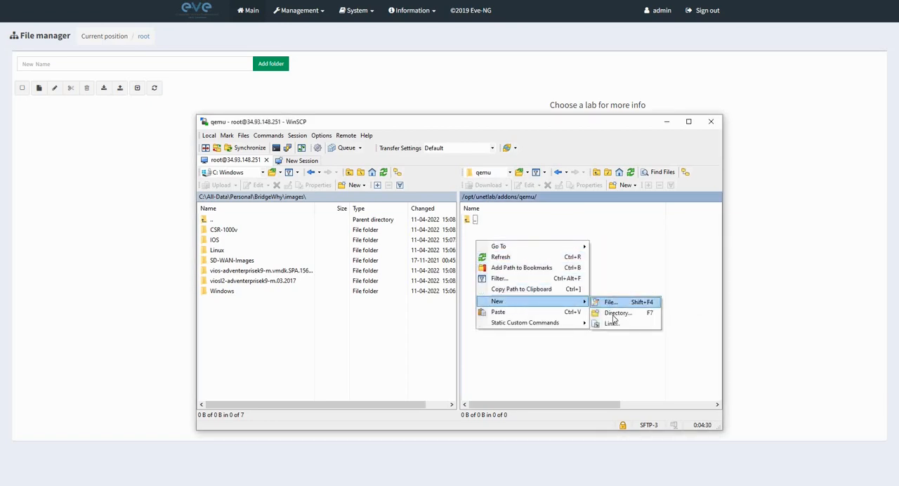
click(612, 315)
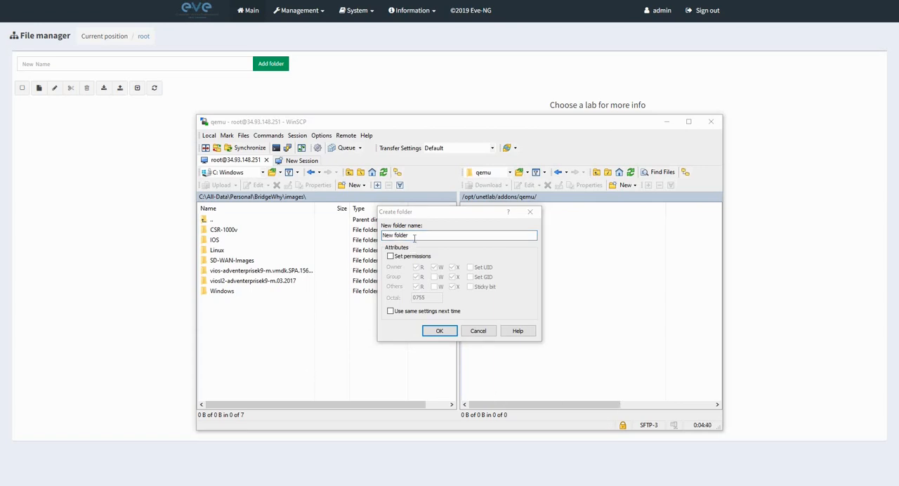
click(392, 241)
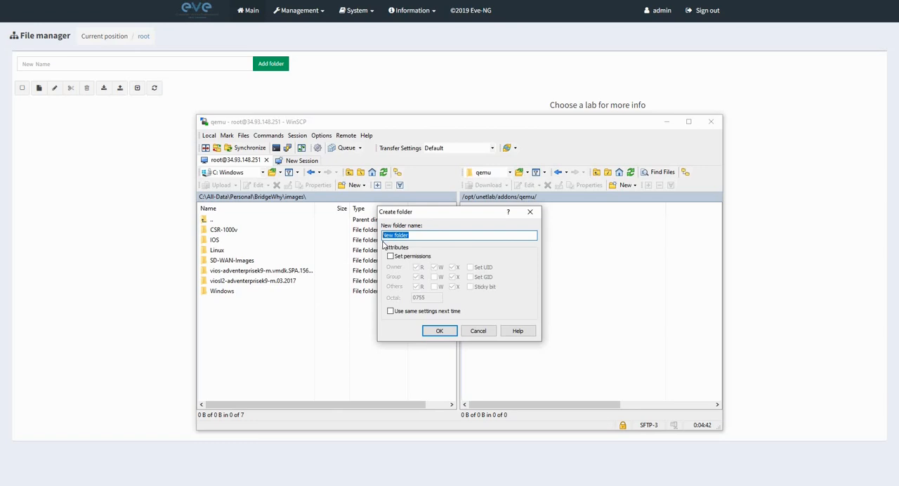
text(vtbond-20.3.4)
click(390, 256)
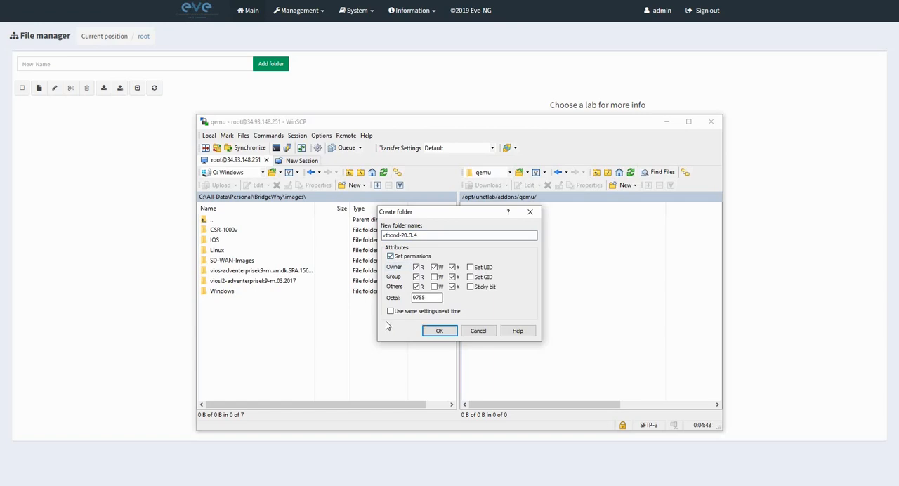
click(439, 331)
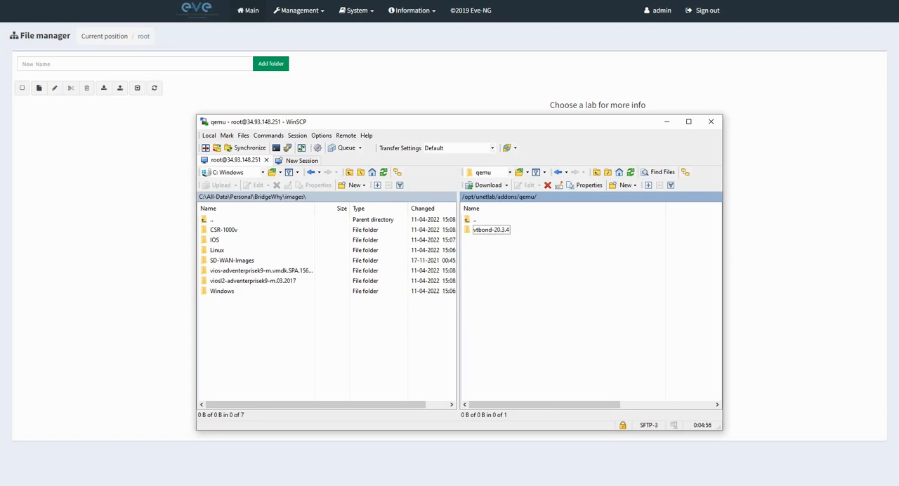
Create a directory named vtmgmt-20.3.4 in the remote qemu folder with the set-permissions option enabled.
key(alt+Tab)
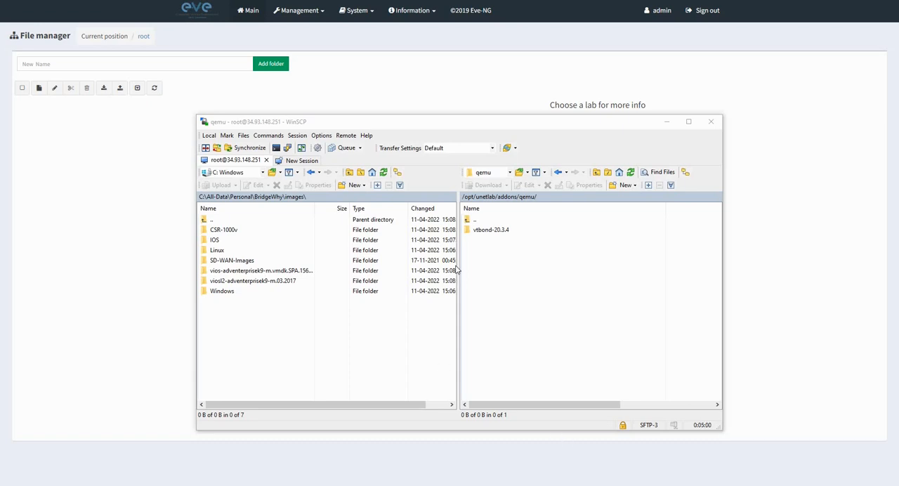
right_click(492, 251)
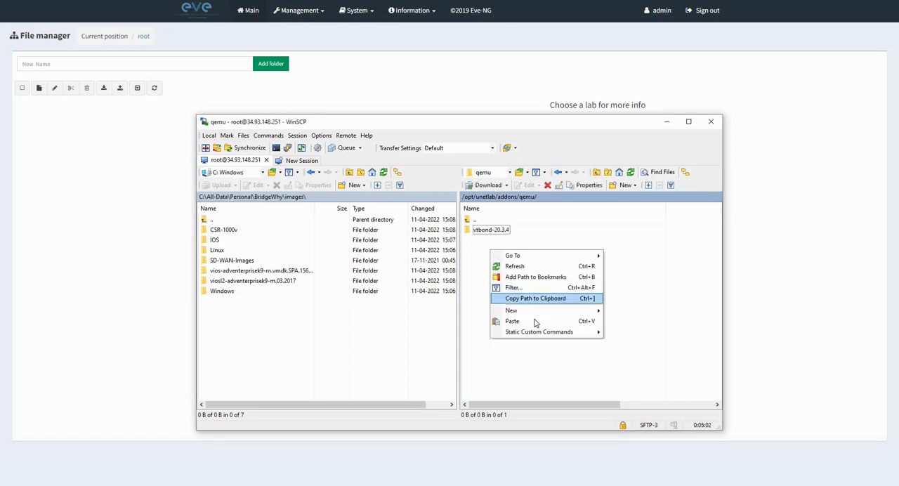
mouse_move(540, 314)
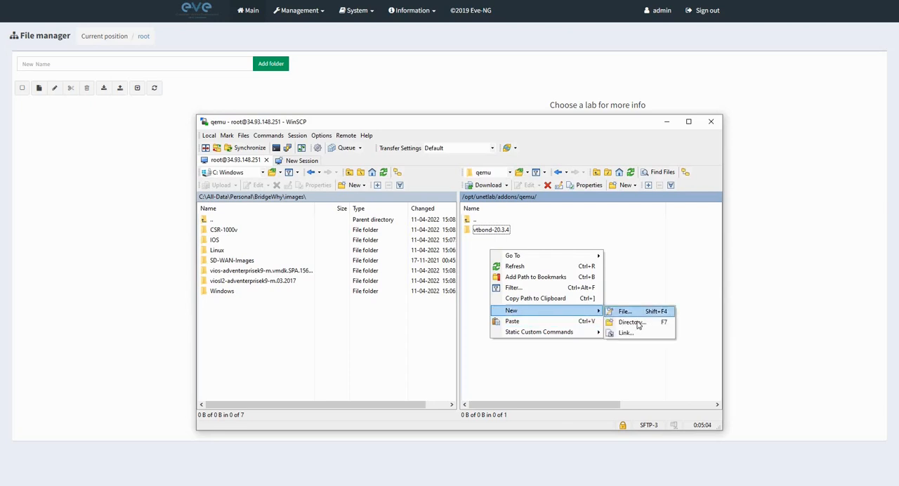
click(636, 322)
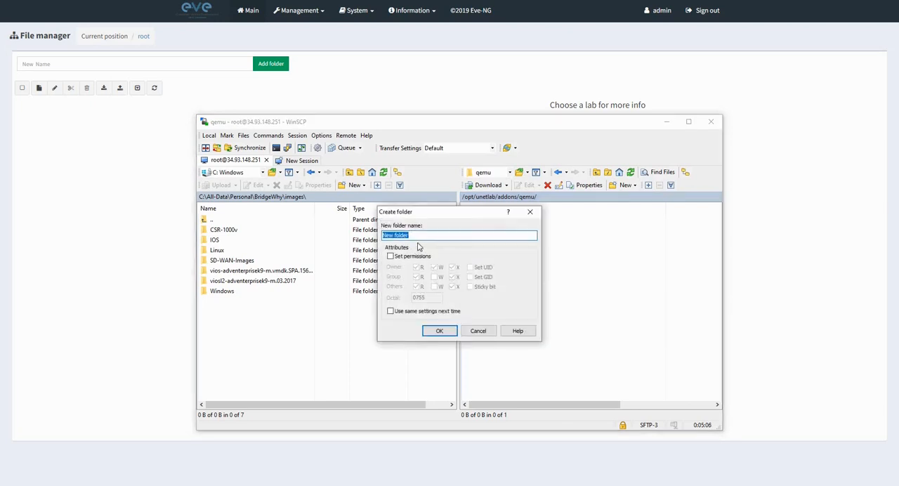
text(vtmgmt-20.3.4)
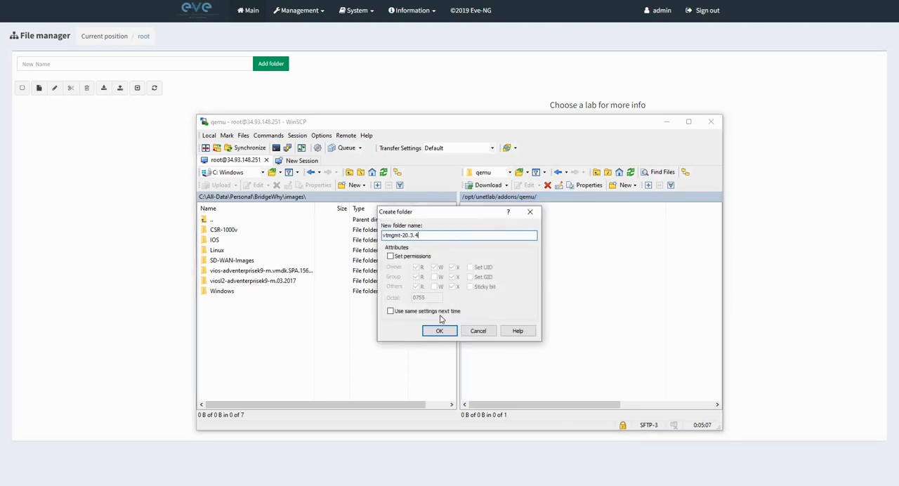
click(392, 258)
click(439, 330)
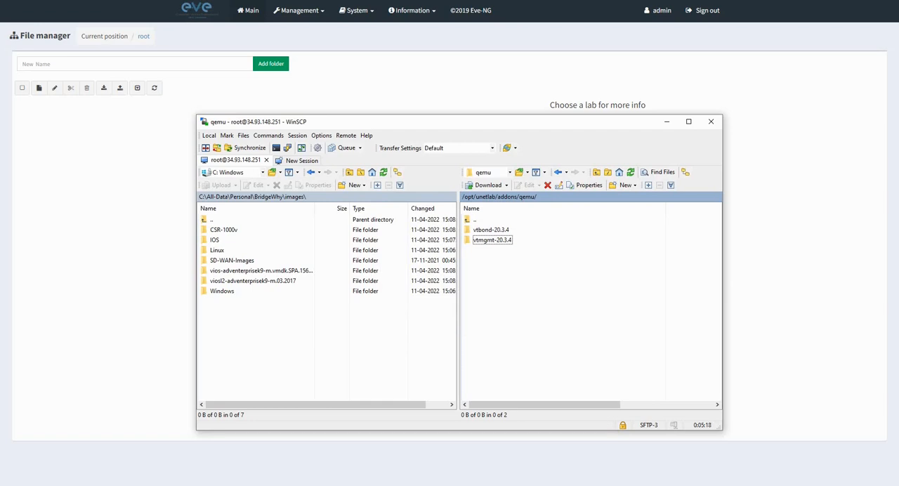
Create a directory named vtsmart-20.3.4 in the remote qemu folder with permissions set to 0755.
key(alt+Tab)
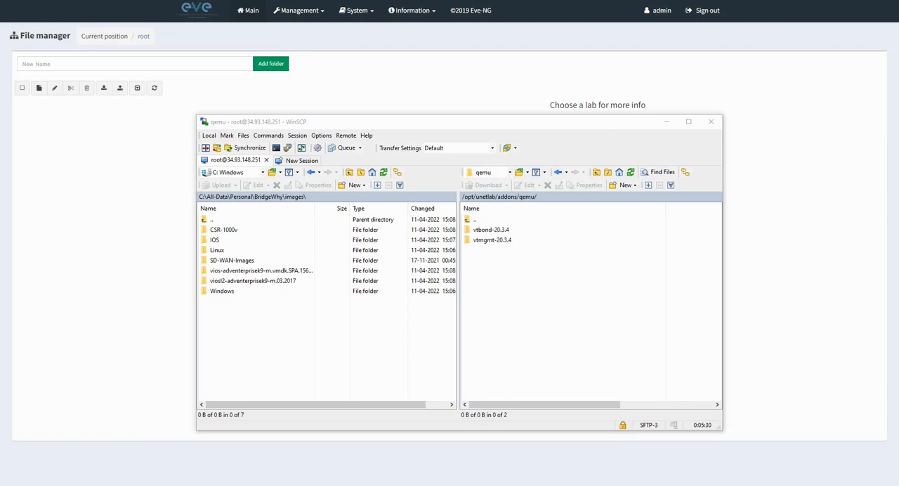
click(481, 275)
right_click(481, 275)
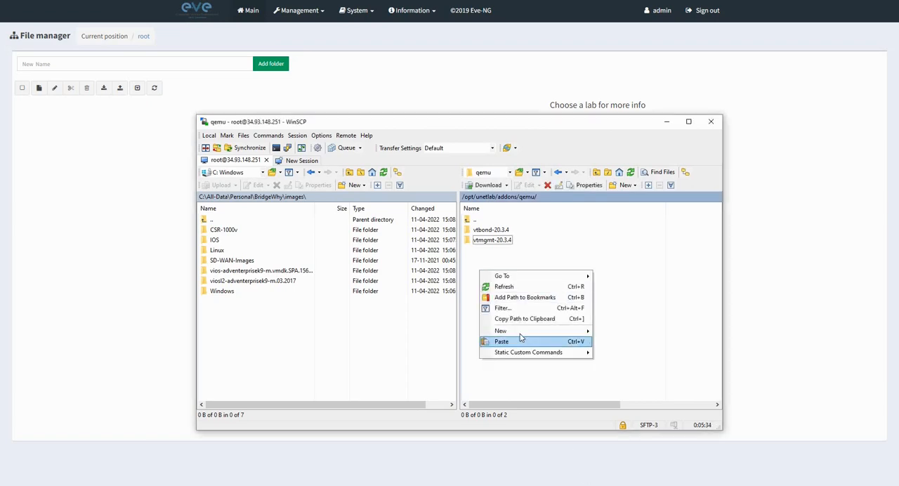
mouse_move(523, 331)
click(621, 343)
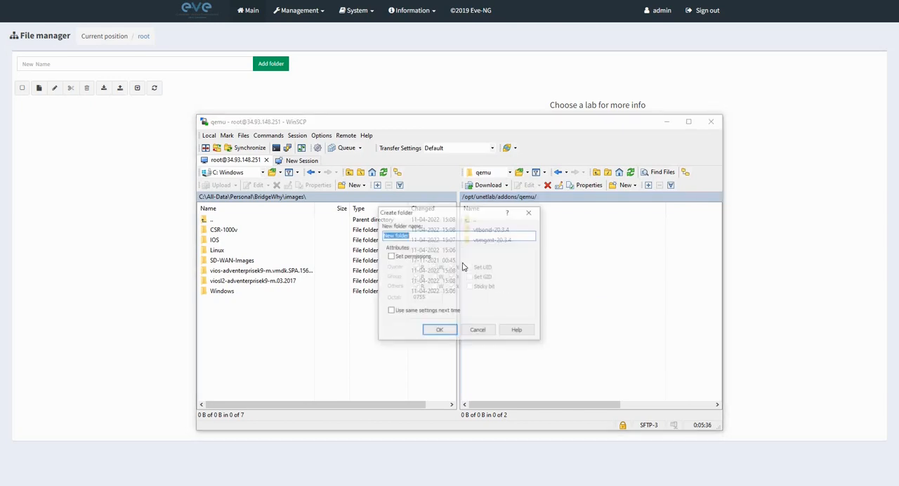
text(vtsmart-20.3.4)
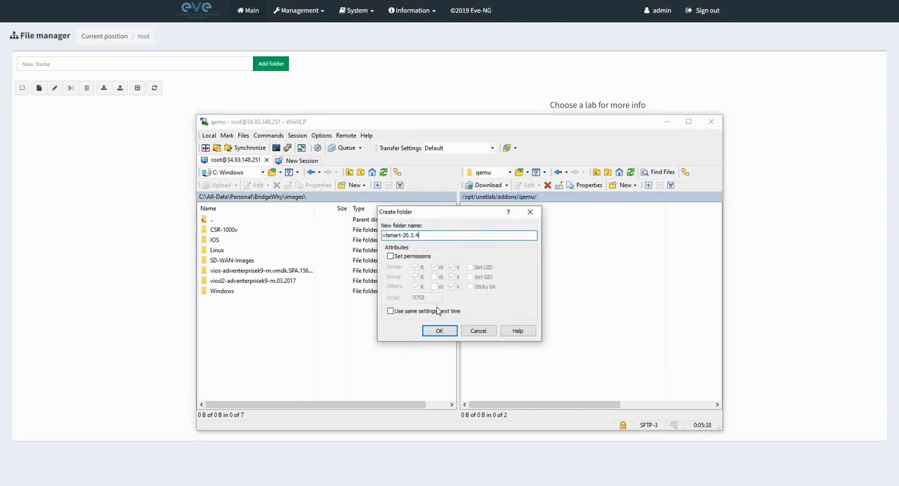
click(391, 258)
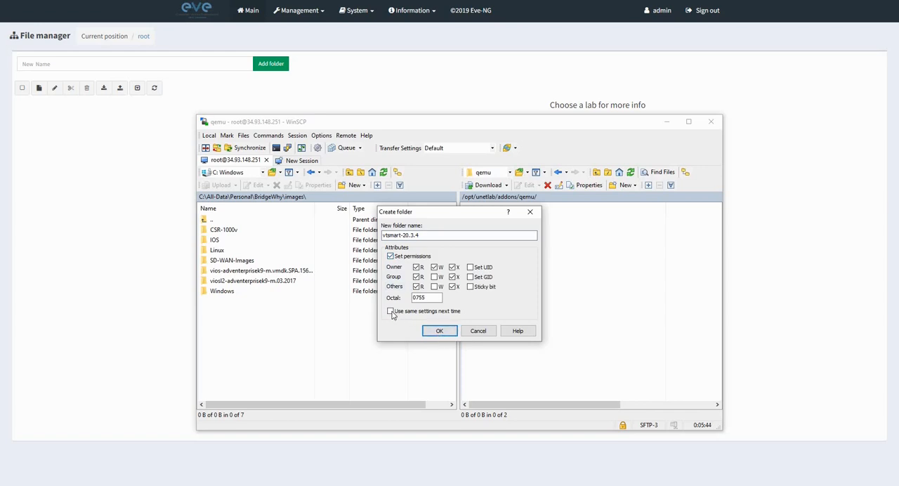
click(439, 331)
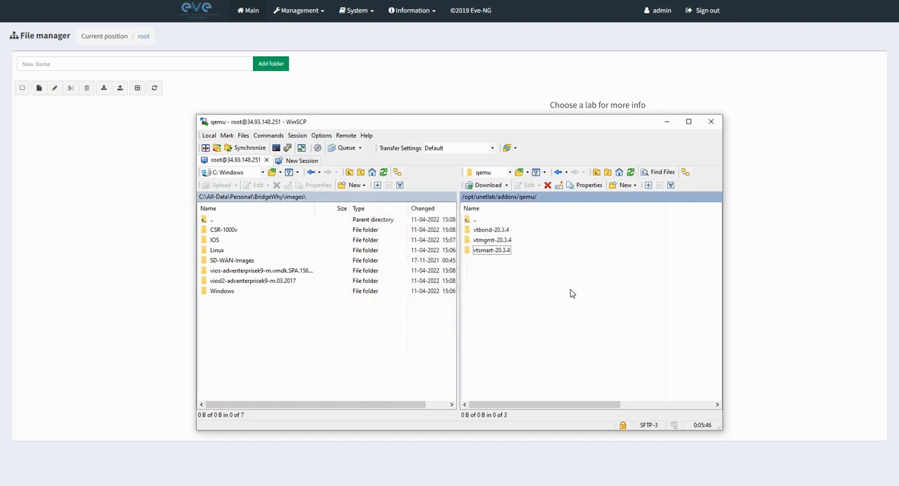
Create a directory named vtedge-20.3.4 in the remote qemu folder, keeping the 0755 permissions.
click(522, 285)
right_click(522, 286)
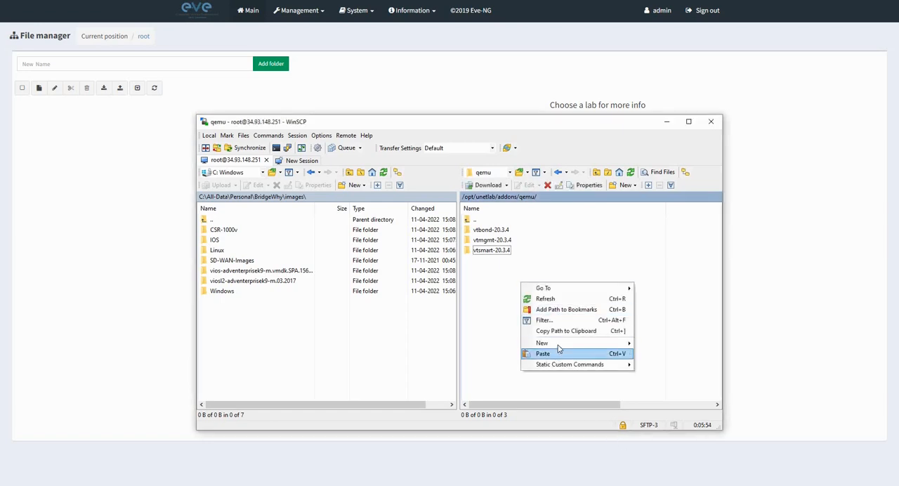
mouse_move(564, 344)
click(654, 355)
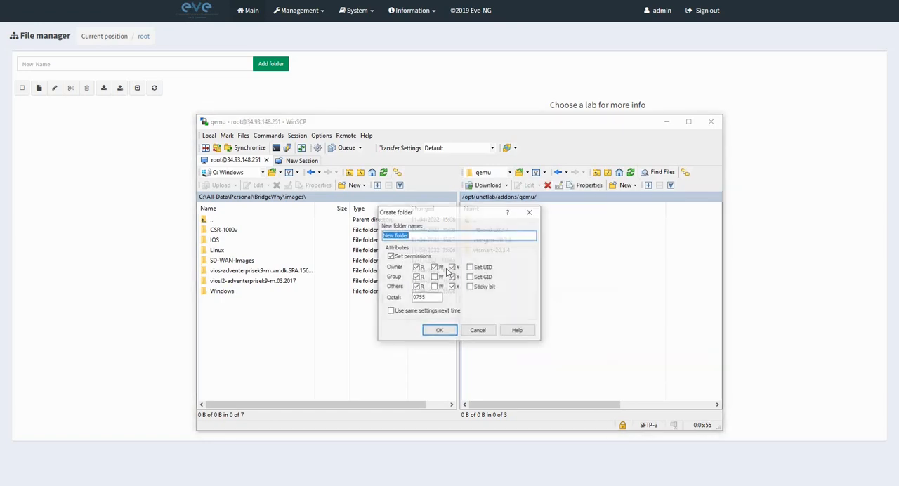
text(vtedge-20.3.4)
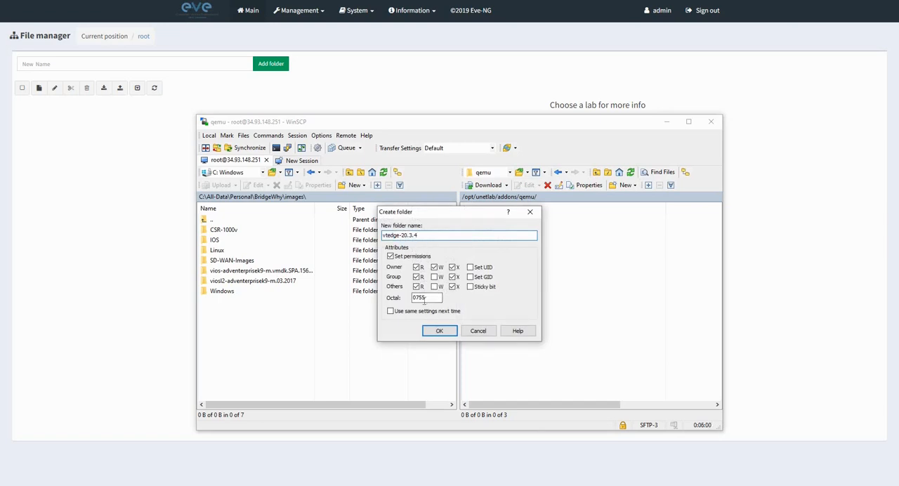
click(445, 333)
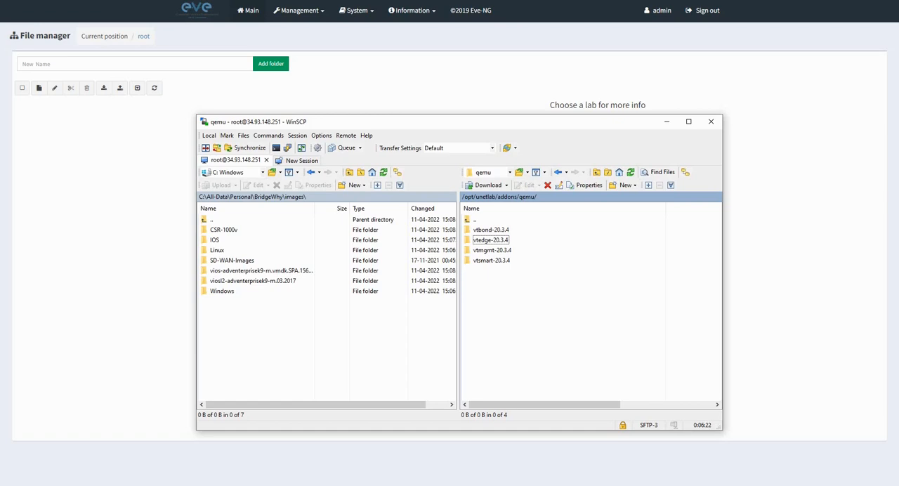
Create a directory named linux-ubuntu-18.04-desktop in the remote qemu folder, keeping the 0755 permissions.
key(alt+Tab)
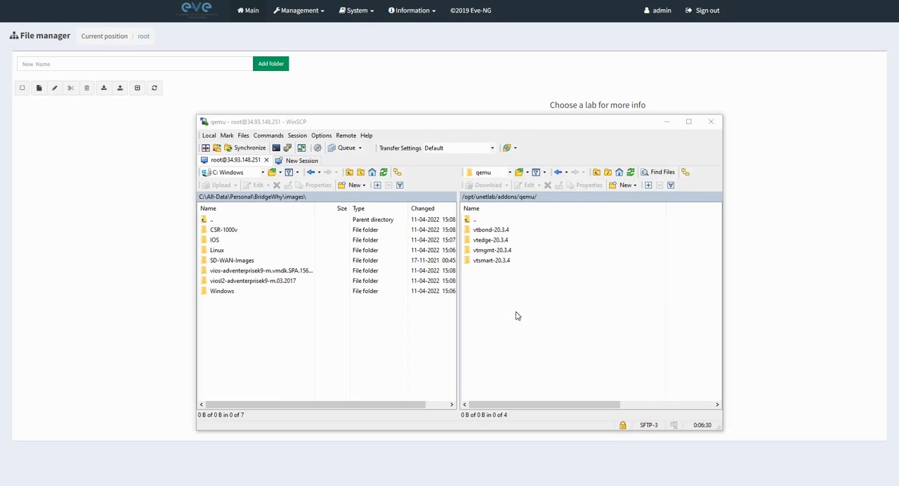
right_click(483, 286)
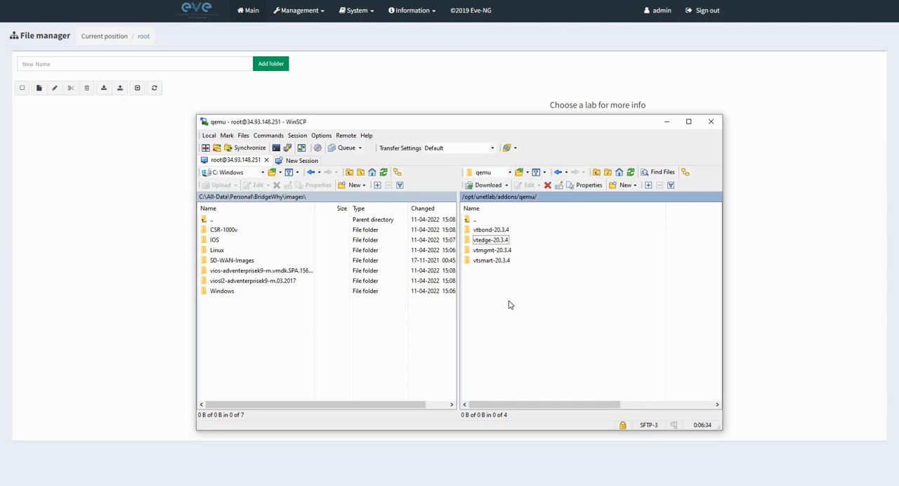
mouse_move(550, 347)
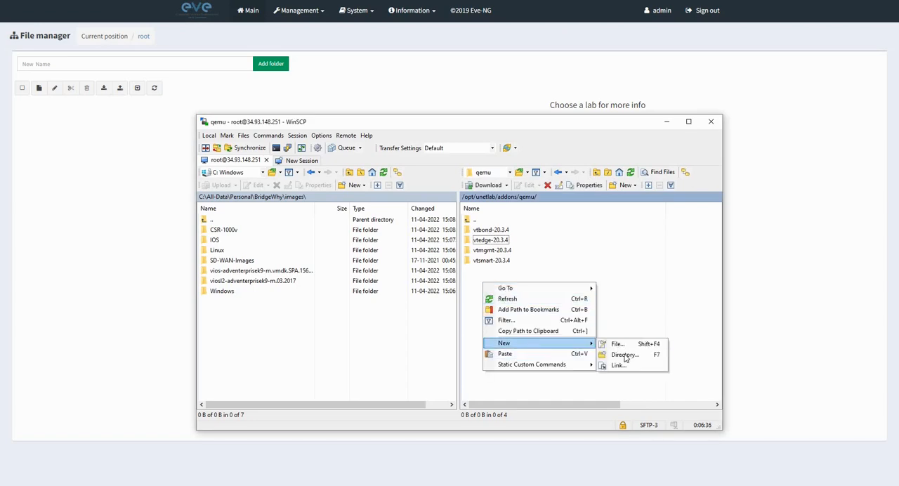
click(623, 354)
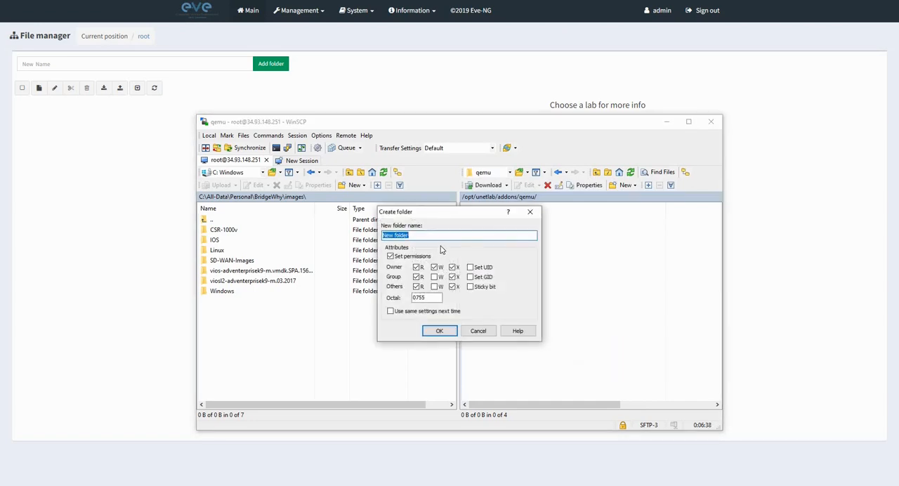
text(linux-ubuntu-18.04-desktop)
click(442, 331)
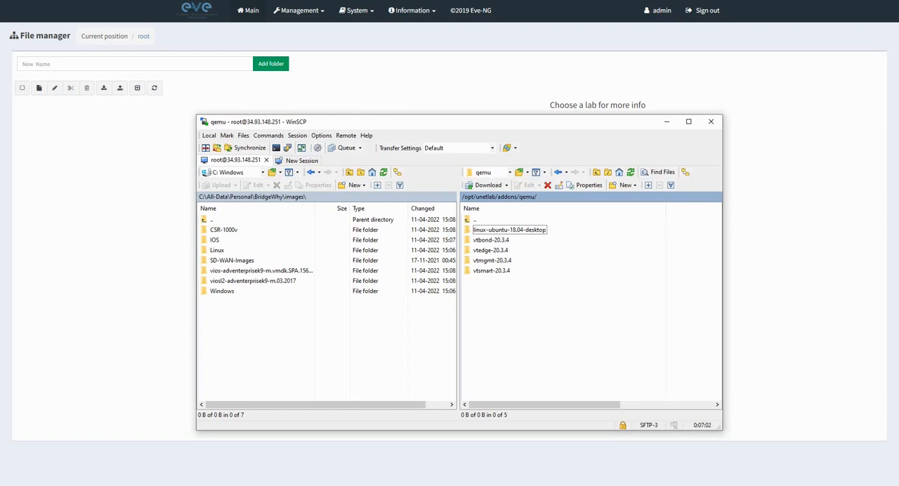
Create a directory named vios-adventerprisek9-m.vmdk.SPA.156-2.T in the remote qemu folder, keeping the 0755 permissions.
key(alt+Tab)
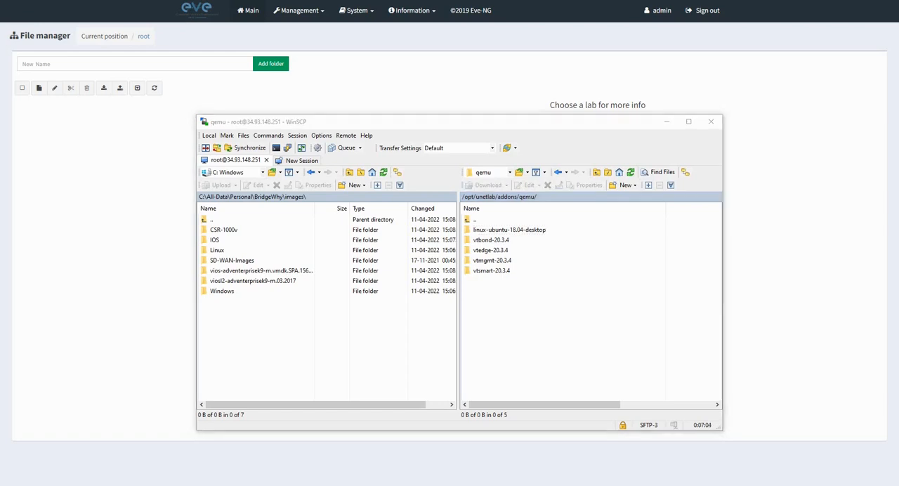
click(502, 298)
right_click(502, 298)
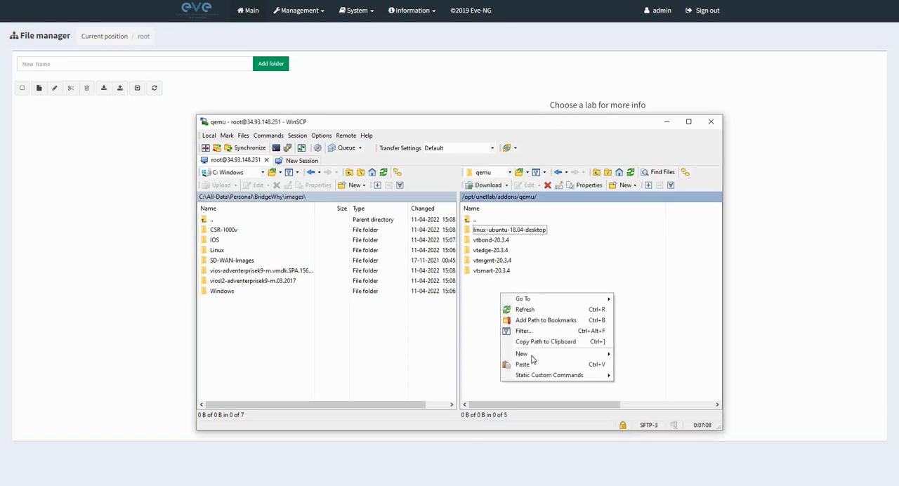
mouse_move(542, 354)
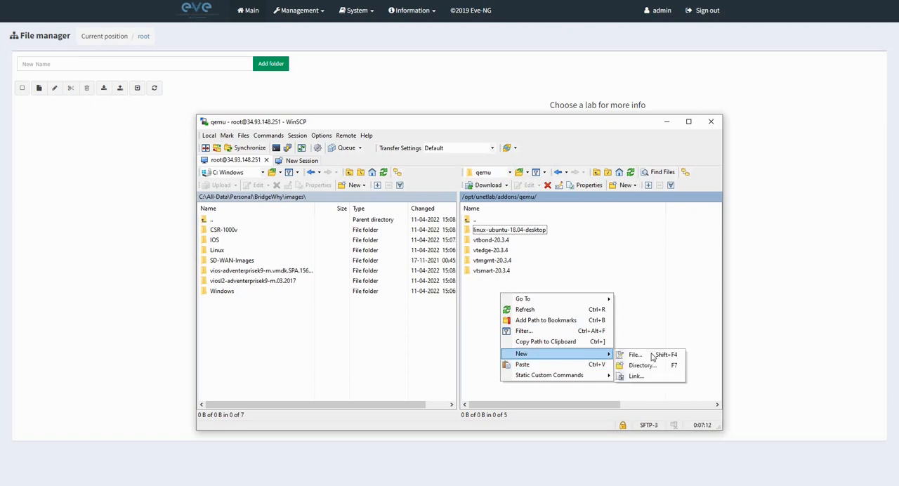
key(Return)
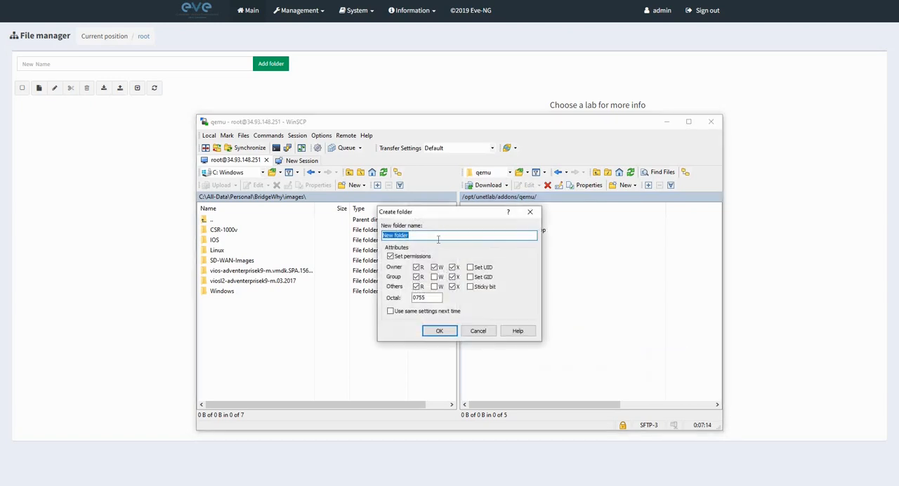
text(vios-adventerprisek9-m.vmdk.SPA.156-2.T)
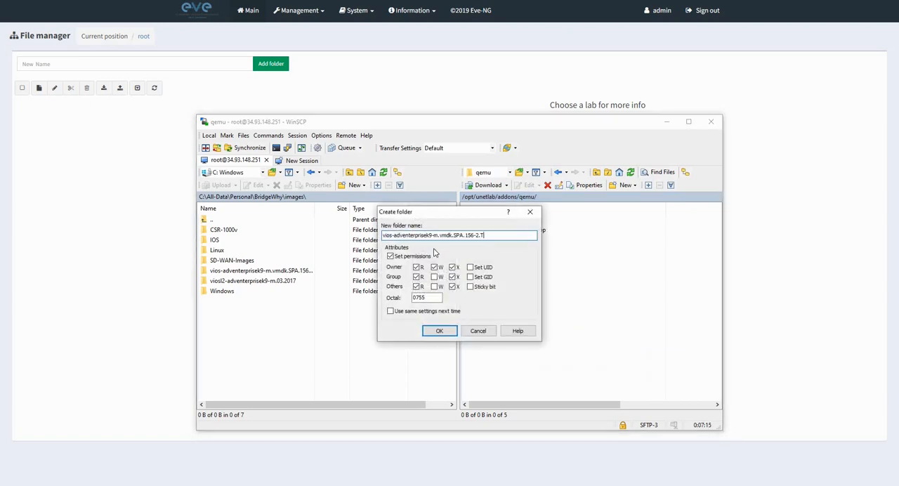
click(432, 331)
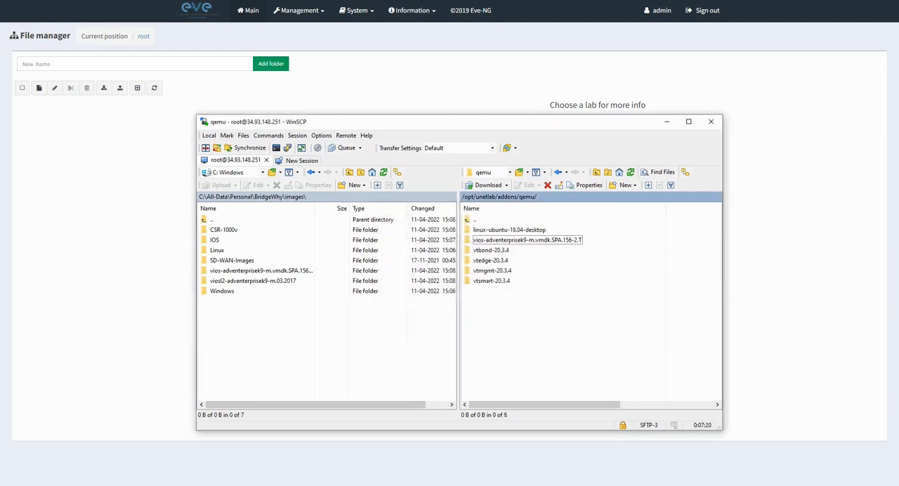
key(alt+Tab)
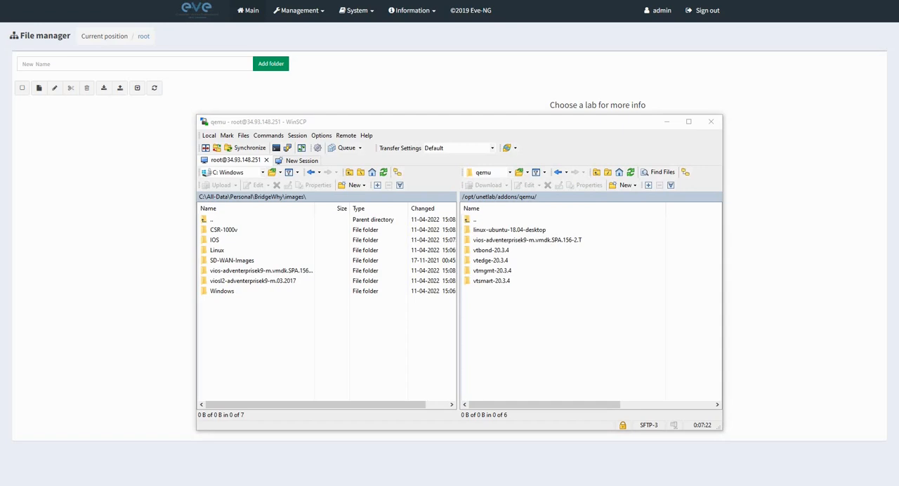
Create a directory named viosl2-adventerprisek9-m.03.2017 in the remote qemu folder, keeping the 0755 permissions.
click(529, 304)
right_click(527, 300)
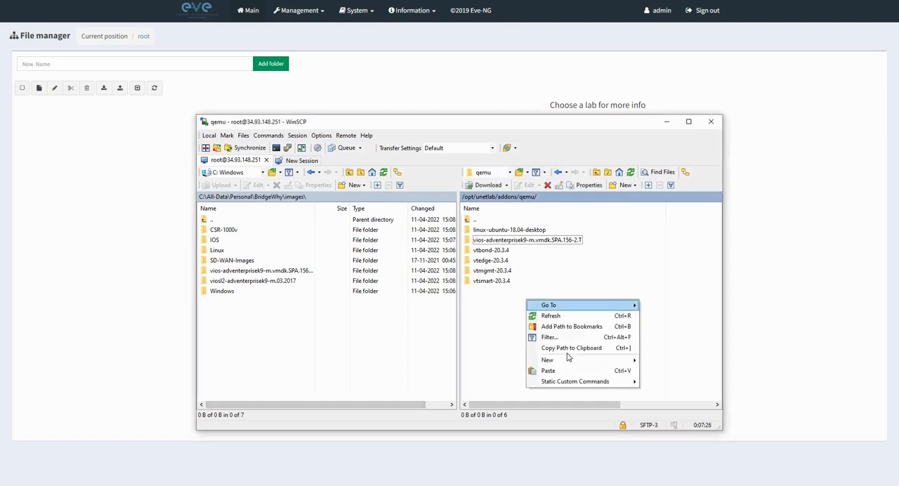
mouse_move(586, 361)
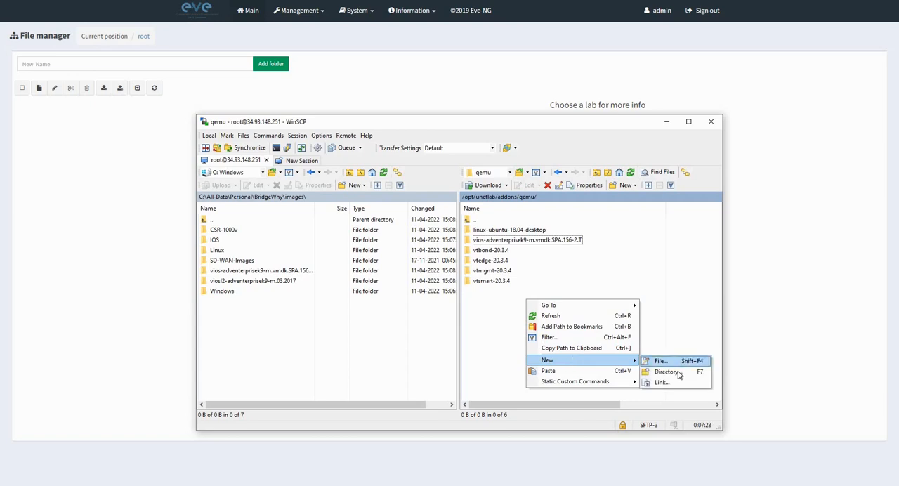
click(667, 371)
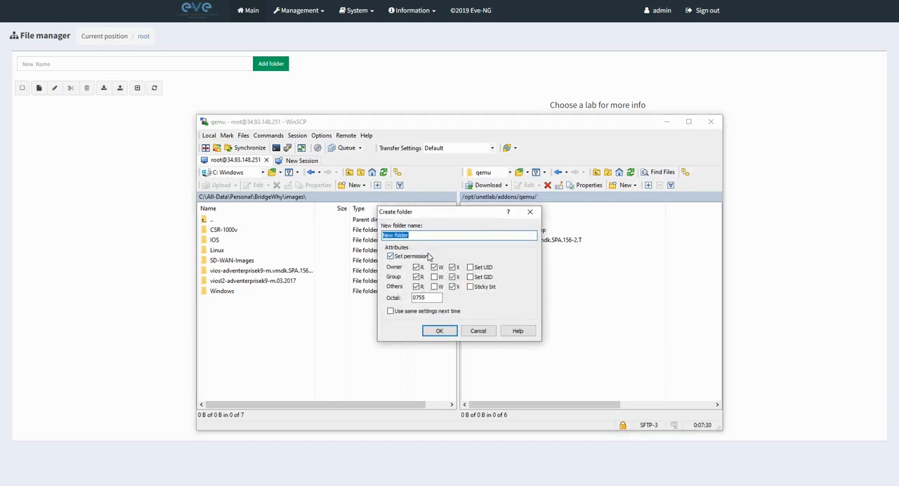
text(viosl2-adventerprisek9-m.03.2017)
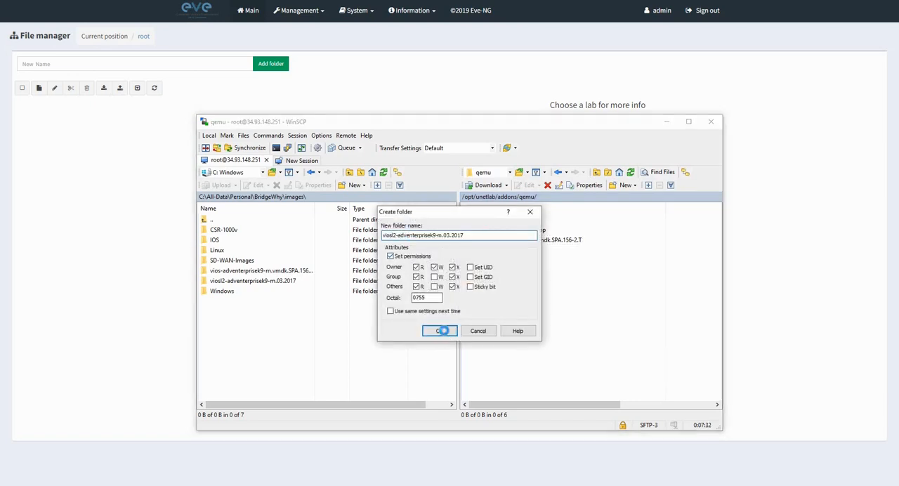
click(441, 331)
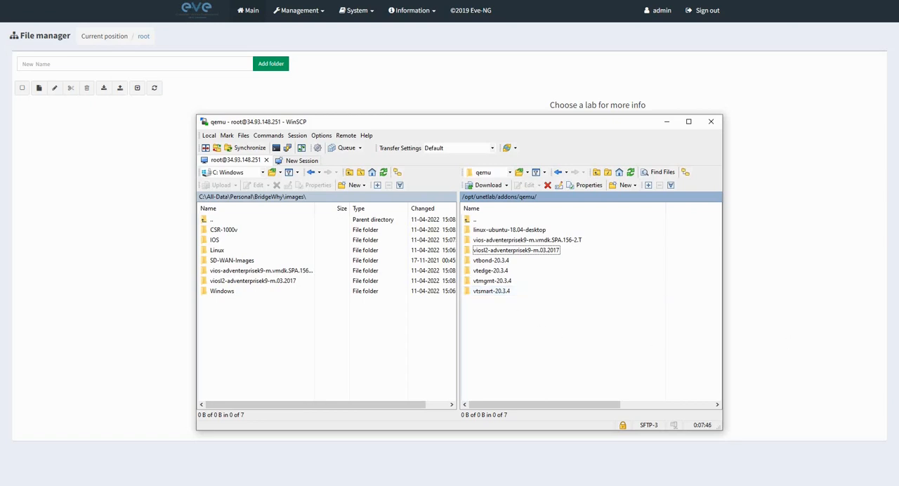
Create a directory named csr1000vng-17.3.4 in the remote qemu folder, keeping the 0755 permissions.
key(alt+Tab)
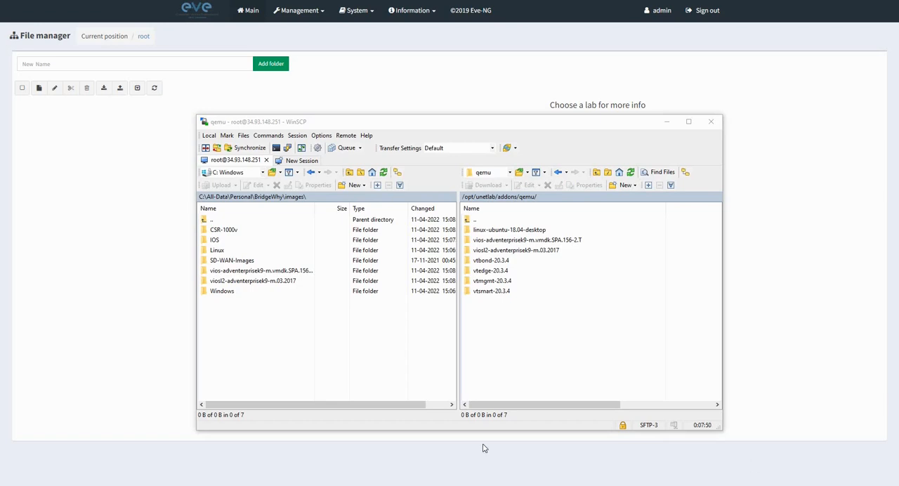
right_click(487, 330)
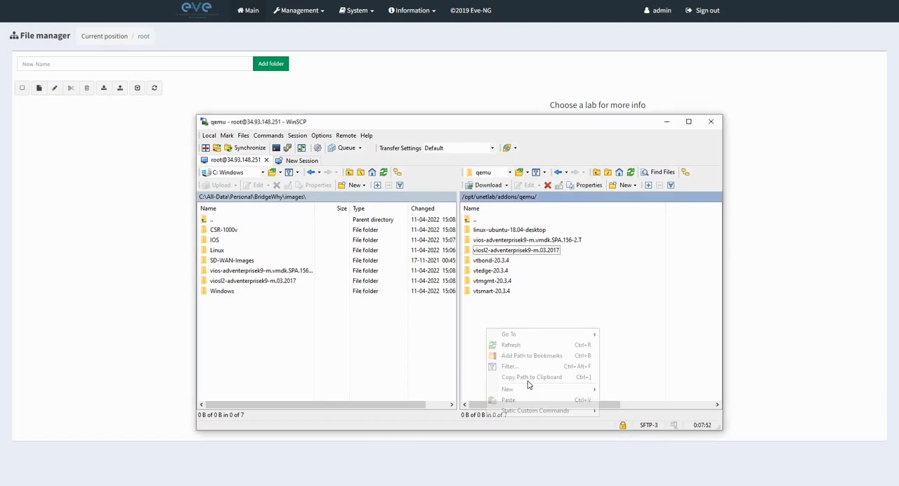
mouse_move(562, 390)
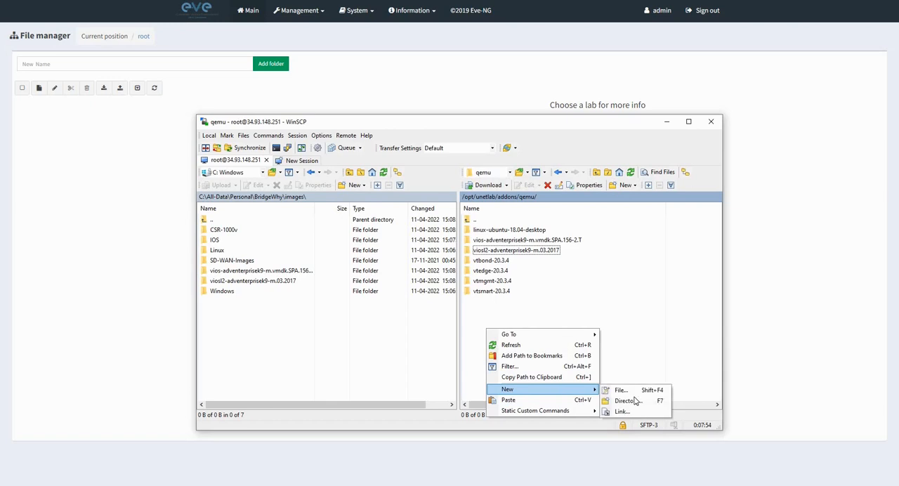
click(635, 401)
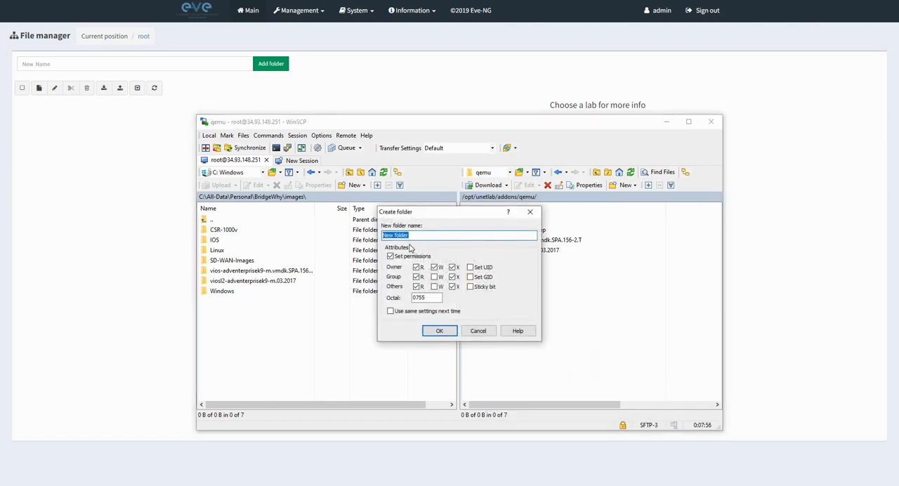
text(csr1000vng-17.3.4)
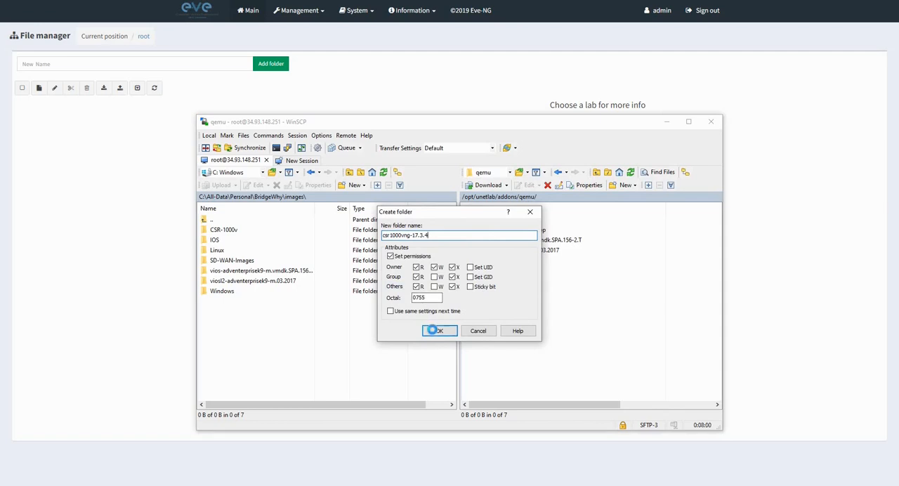
click(434, 330)
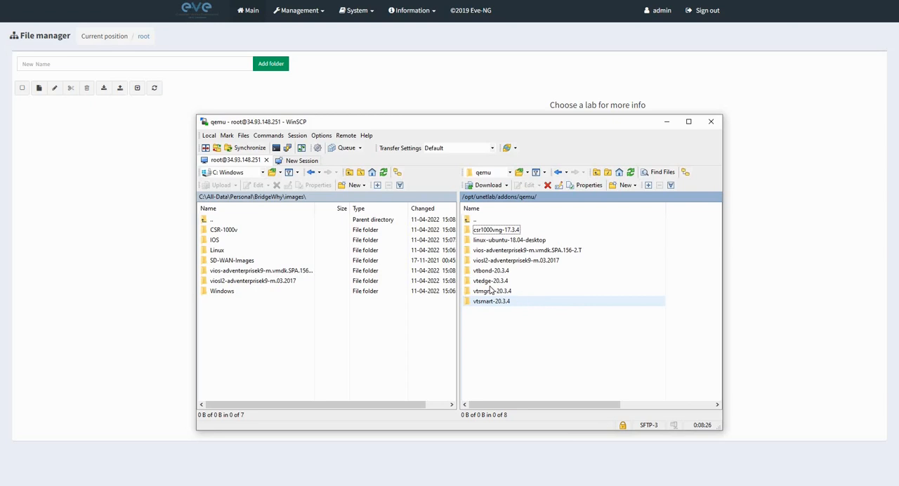
Upload viptela-edge-20.3.4-genericx86-64.qcow2 from the local SD-WAN-Images folder into the remote vtedge-20.3.4 directory.
double_click(490, 281)
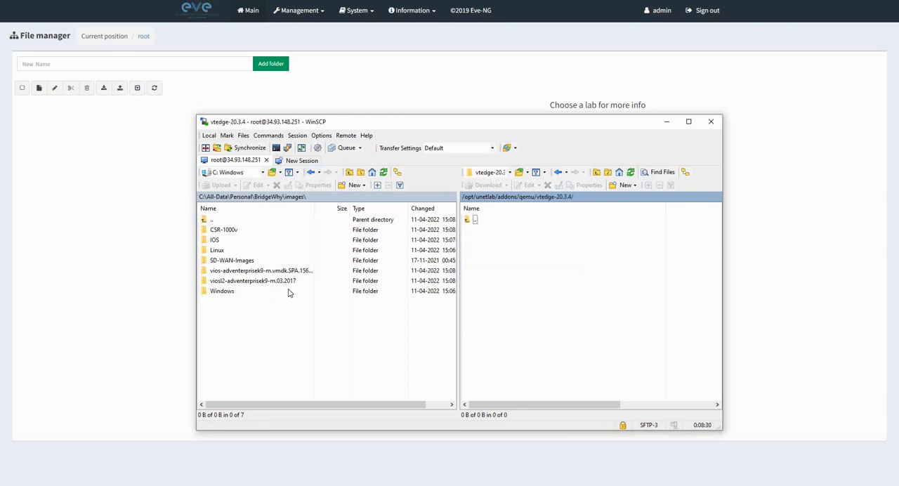
double_click(231, 262)
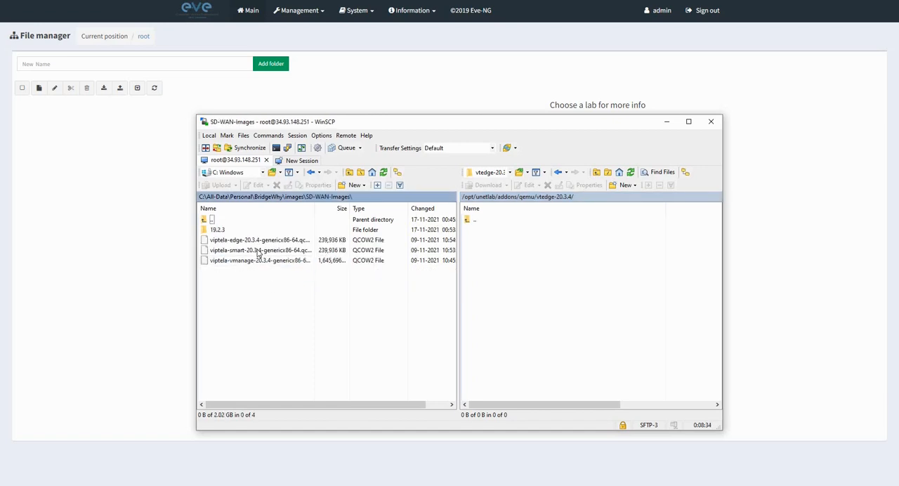
right_click(265, 243)
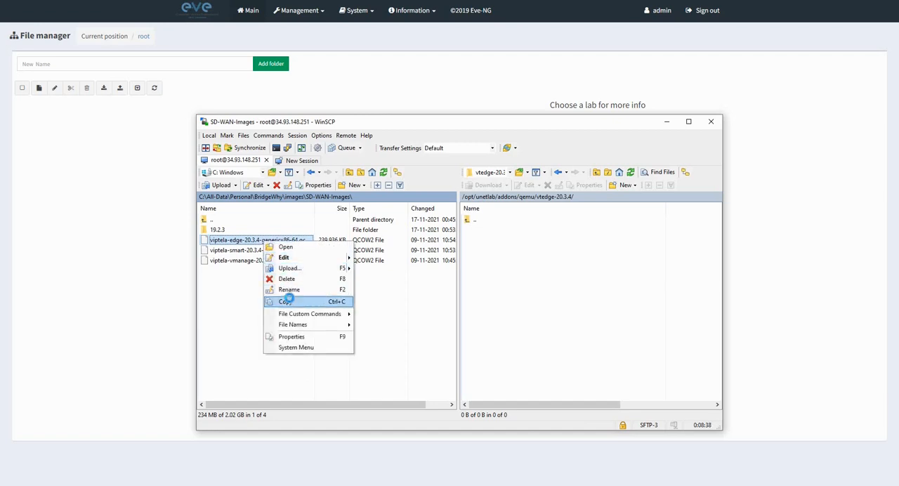
click(286, 302)
click(483, 262)
right_click(484, 260)
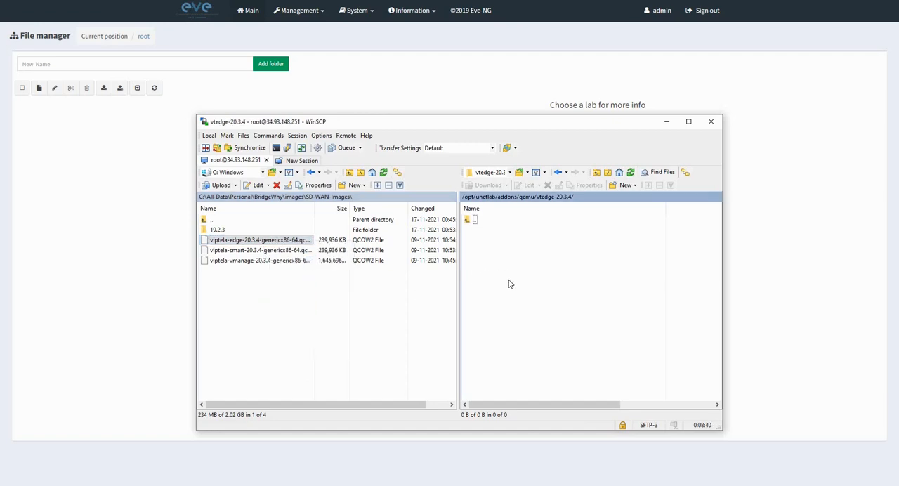
click(506, 329)
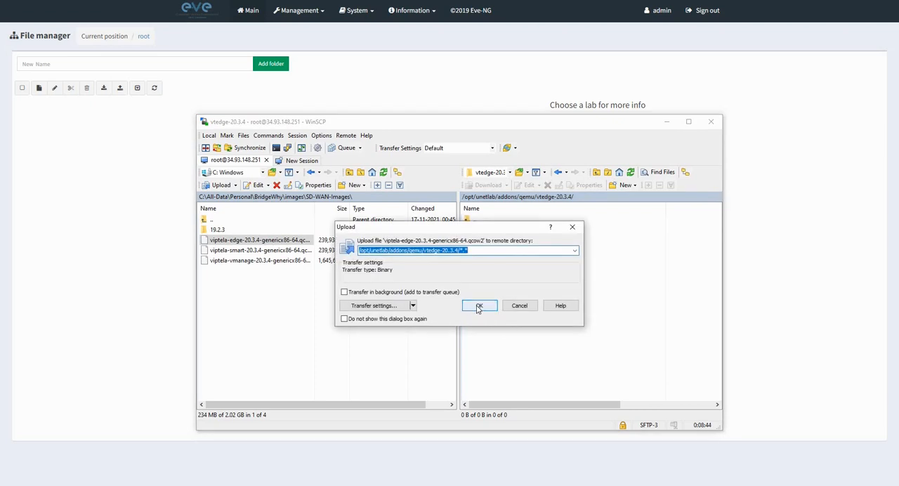
click(478, 307)
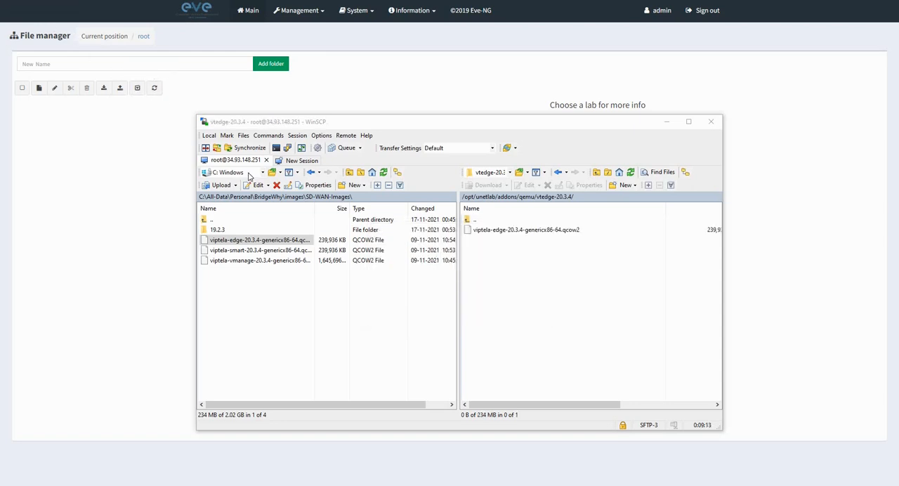
Upload the same viptela-edge-20.3.4-genericx86-64.qcow2 image into the remote vtbond-20.3.4 directory.
click(471, 220)
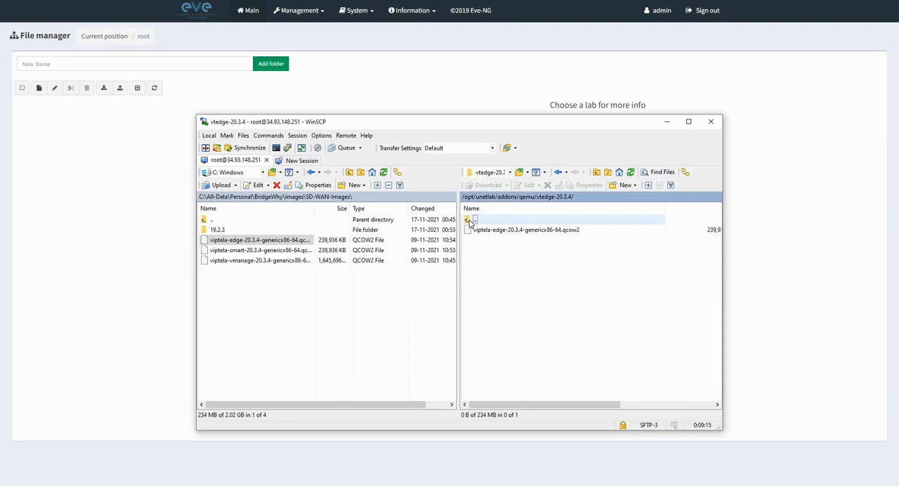
double_click(471, 221)
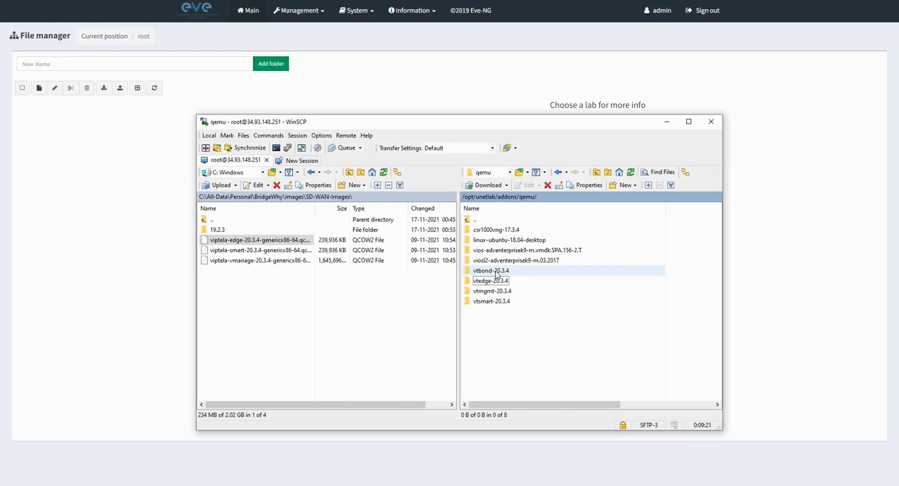
double_click(496, 273)
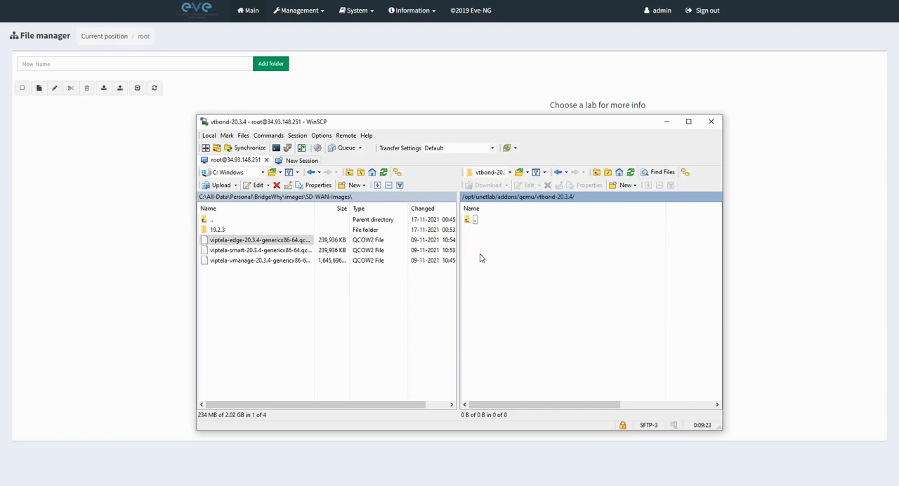
right_click(505, 254)
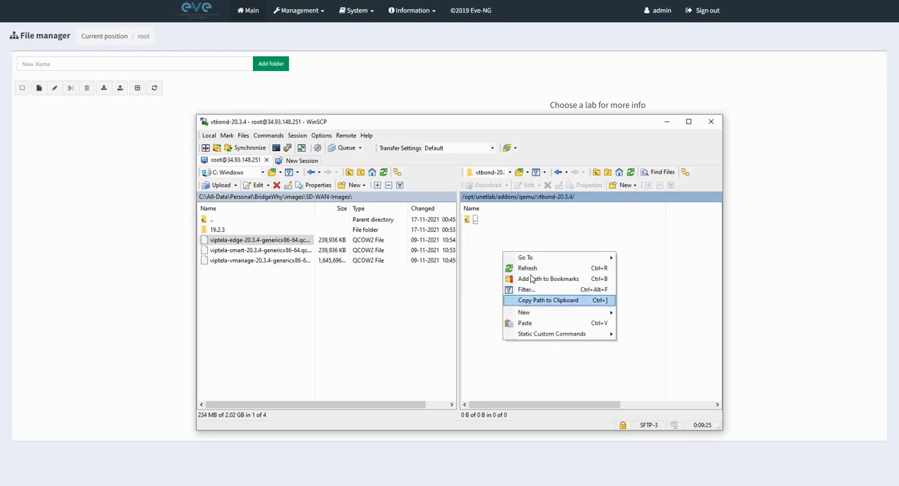
click(527, 323)
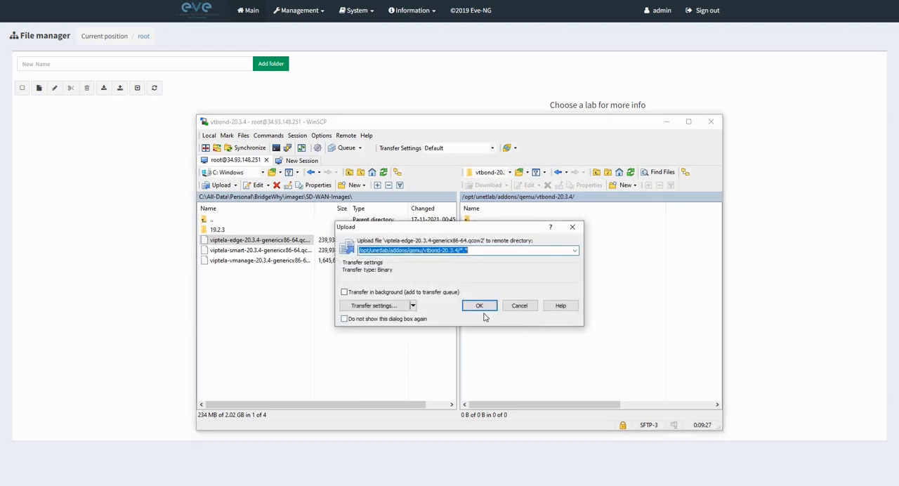
click(484, 306)
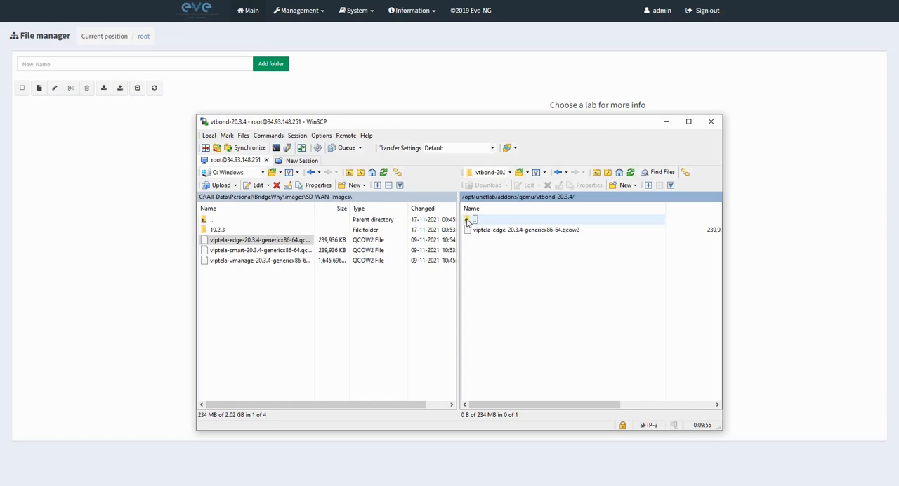
Upload viptela-smart-20.3.4-genericx86-64.qcow2 from the local SD-WAN-Images folder into the remote vtsmart-20.3.4 directory.
double_click(471, 220)
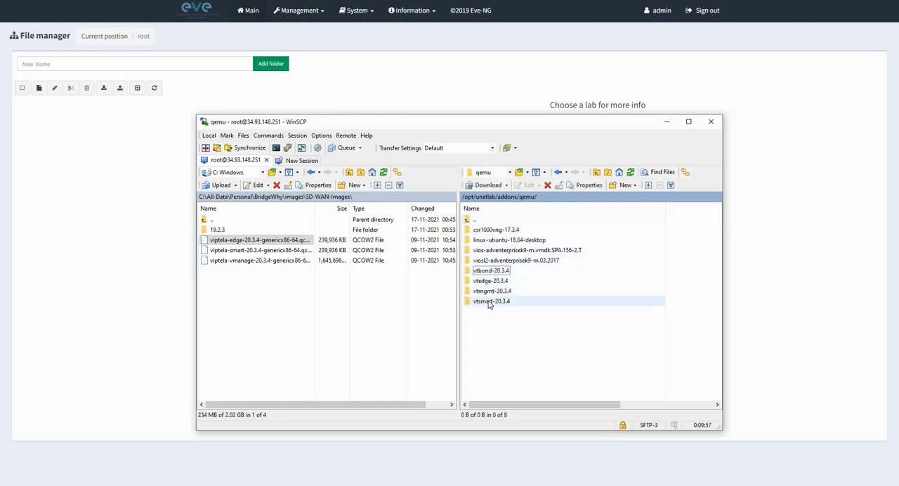
double_click(487, 301)
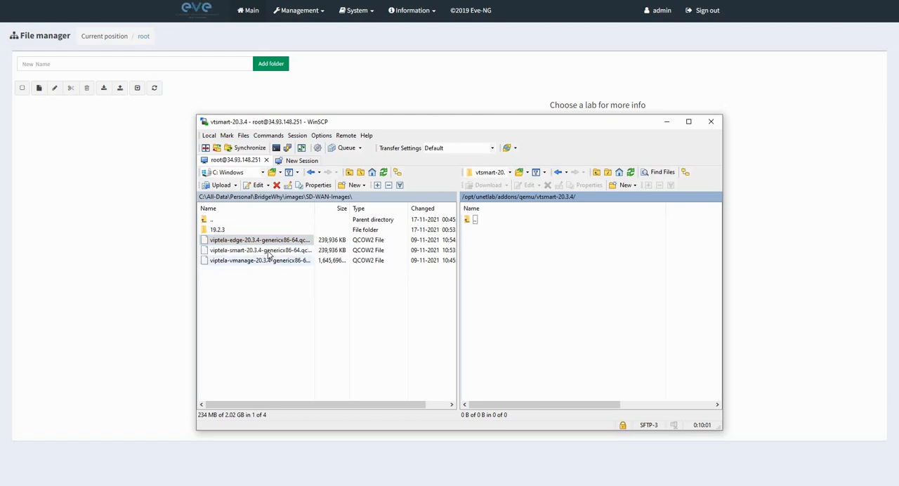
click(270, 252)
right_click(270, 251)
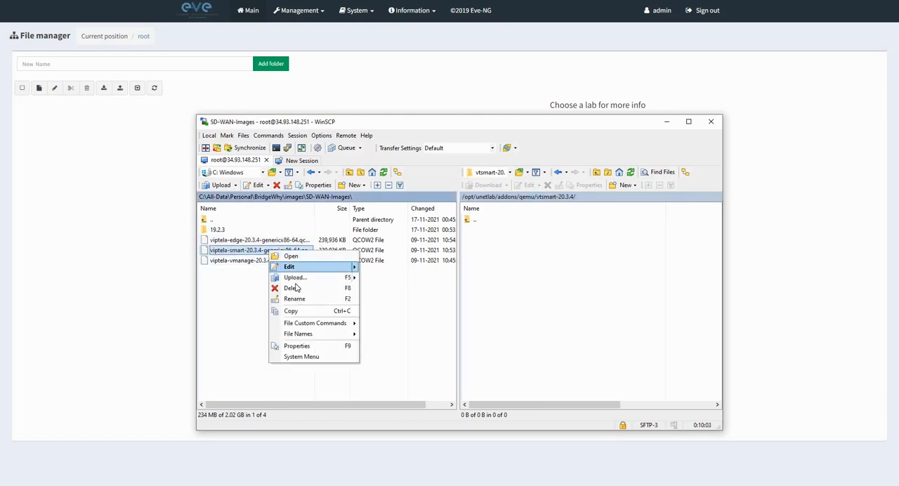
click(293, 311)
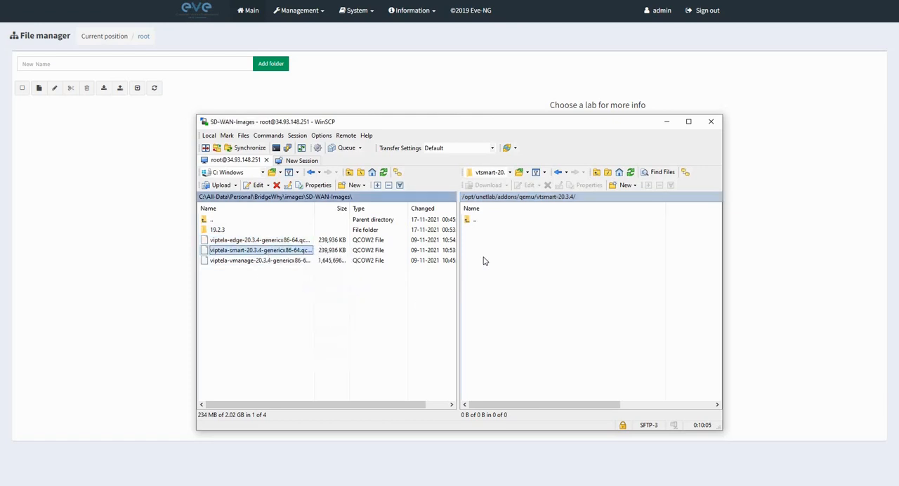
click(483, 262)
right_click(484, 257)
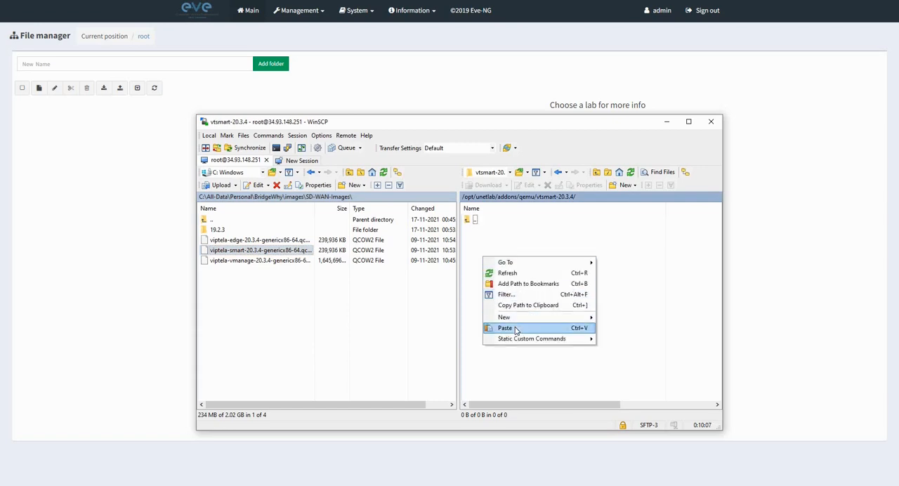
click(506, 328)
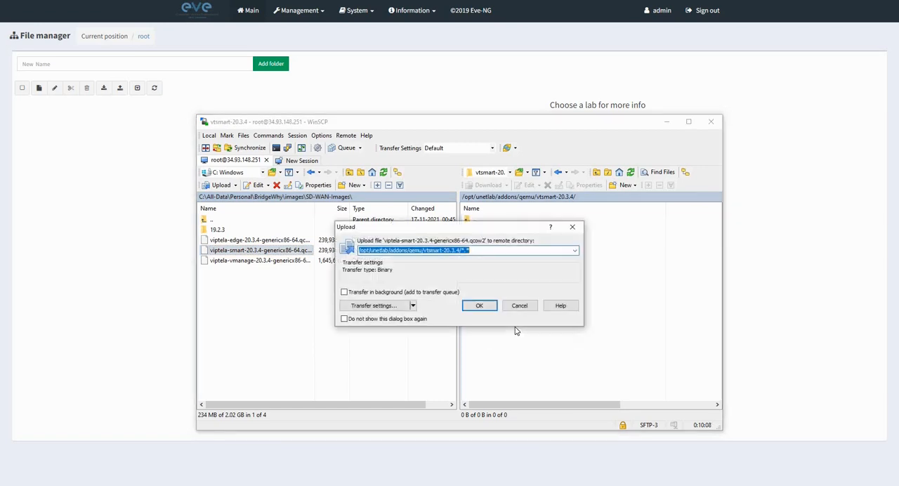
click(479, 306)
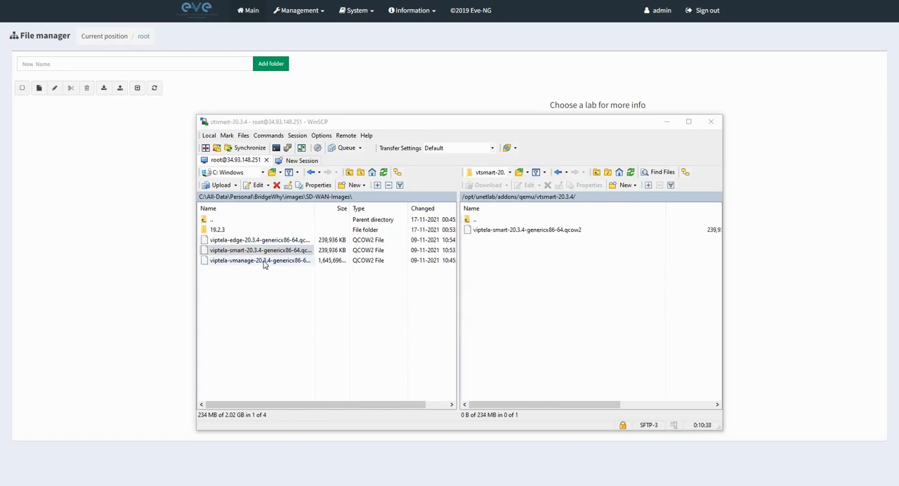
Upload viptela-vmanage-20.3.4-genericx86-64.qcow2 from the local SD-WAN-Images folder into the remote vtmgmt-20.3.4 directory.
click(472, 221)
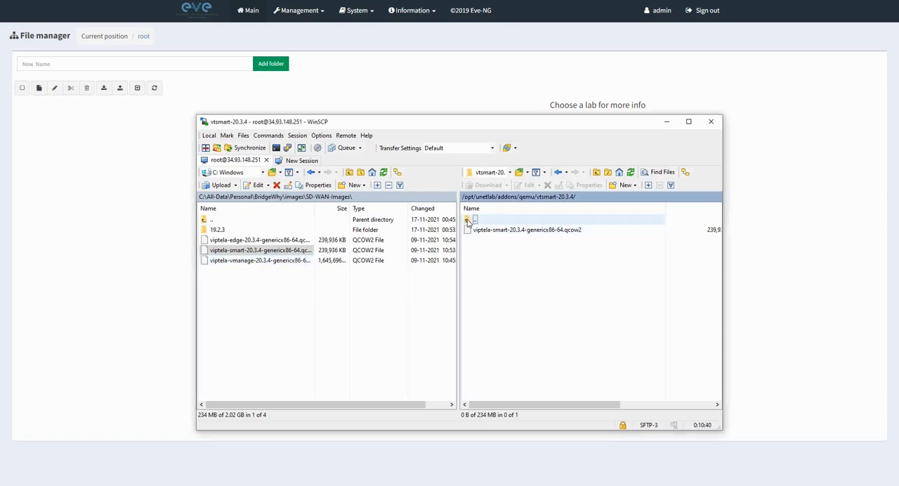
double_click(467, 220)
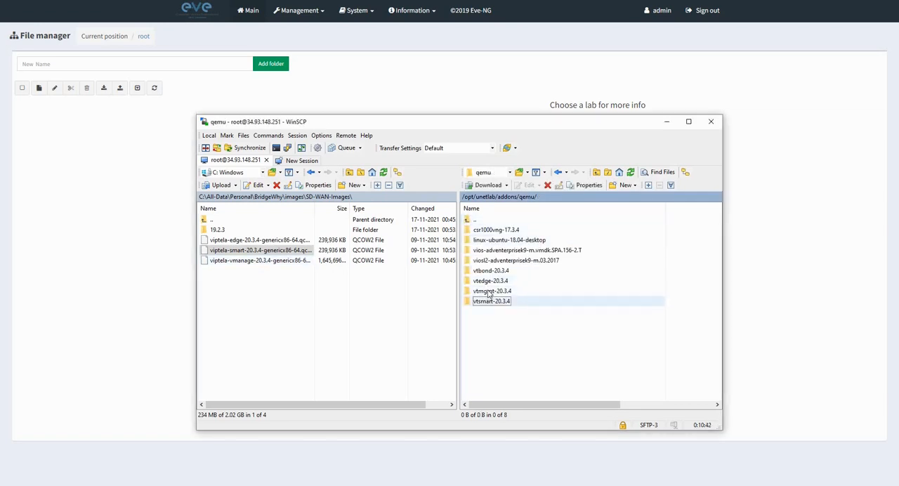
double_click(486, 290)
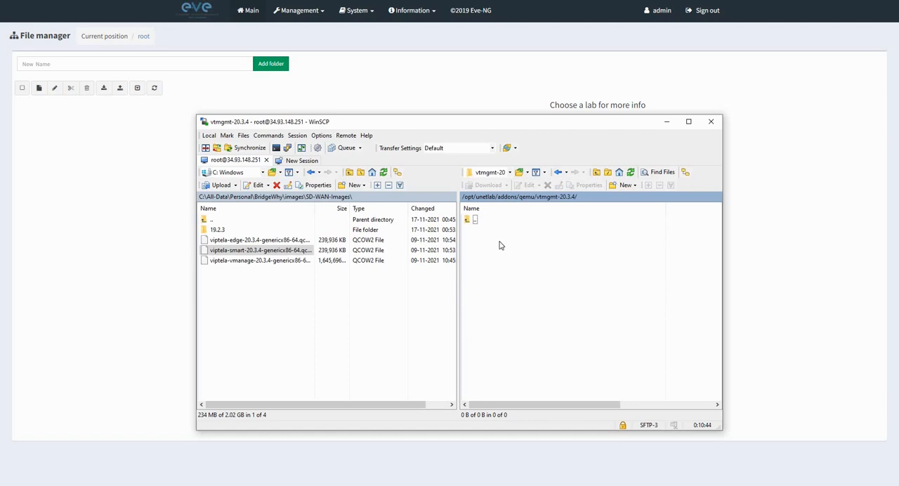
click(260, 262)
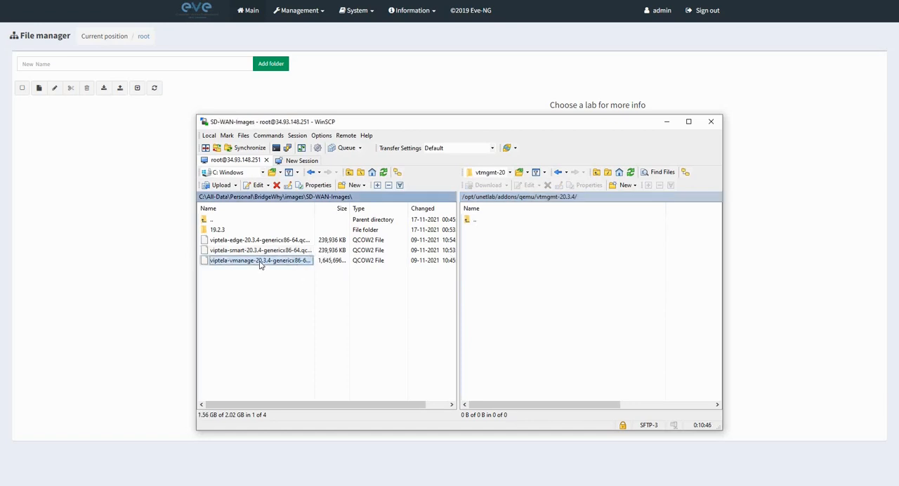
right_click(260, 261)
click(288, 321)
right_click(479, 254)
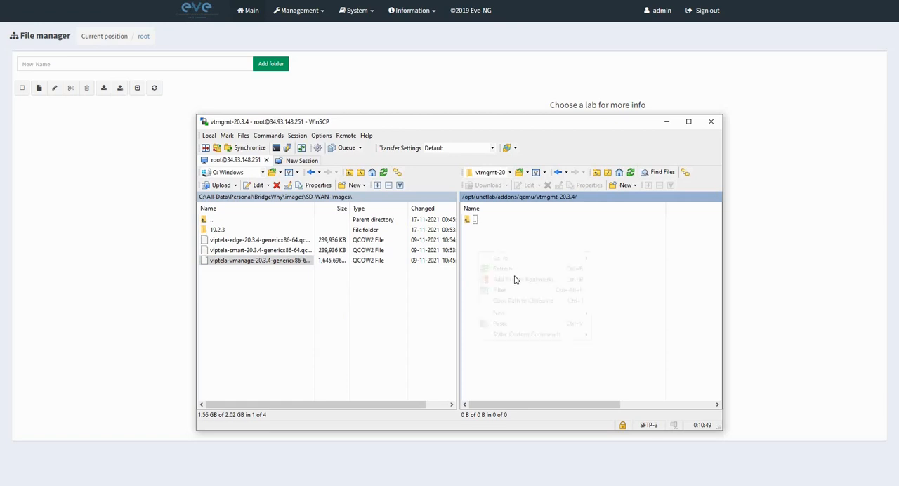
click(513, 324)
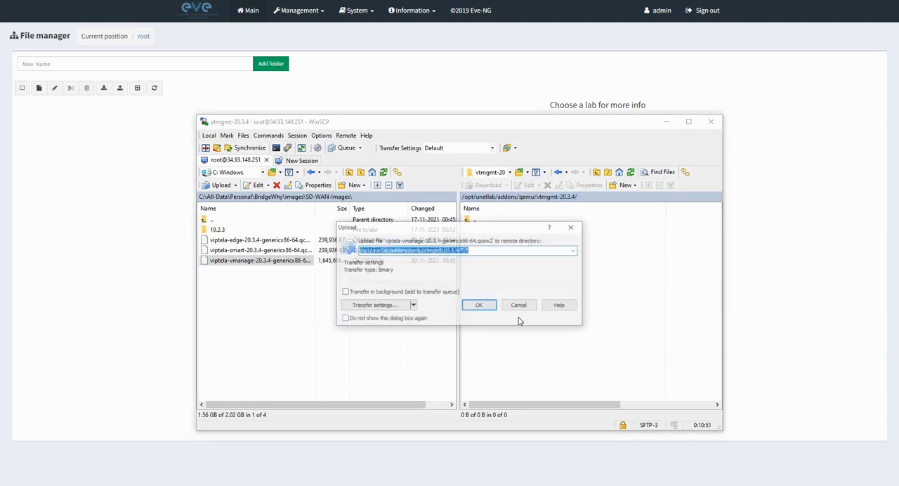
click(479, 306)
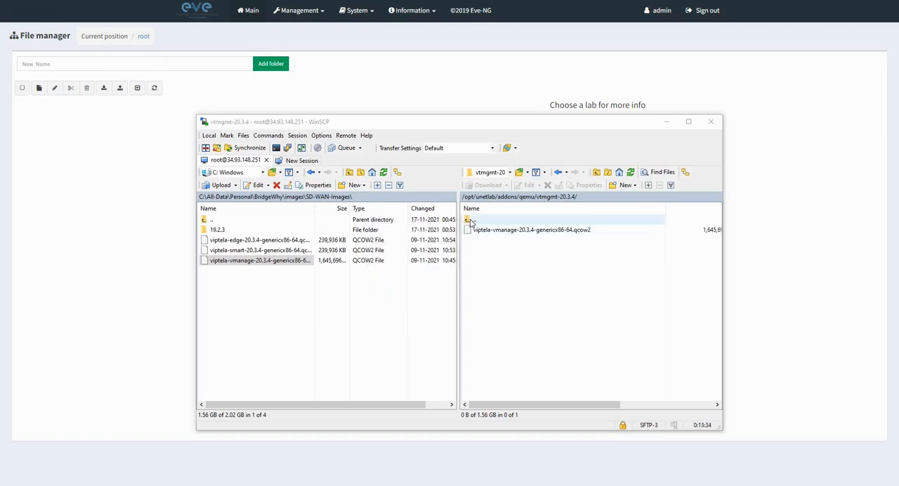
Upload linux-ubuntu-18.04-desktop.tar.gz from the local Linux images folder directly into the remote /opt/unetlab/addons/qemu directory.
double_click(469, 221)
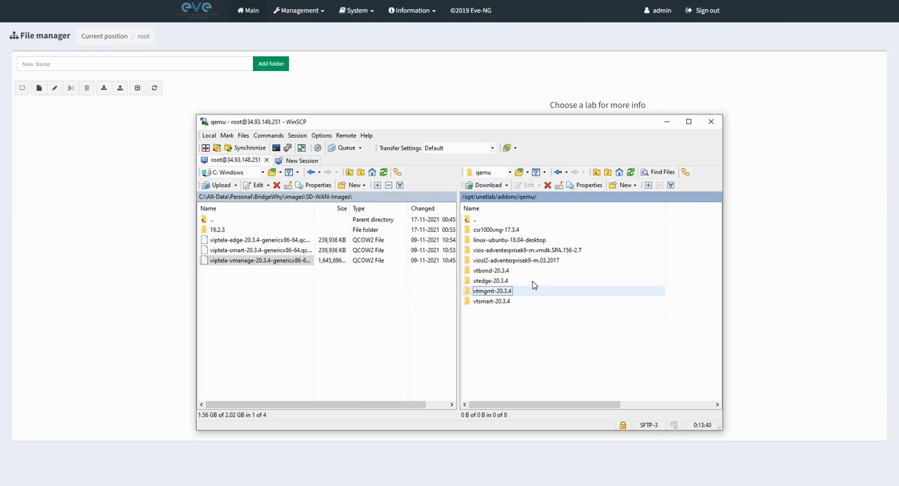
double_click(496, 241)
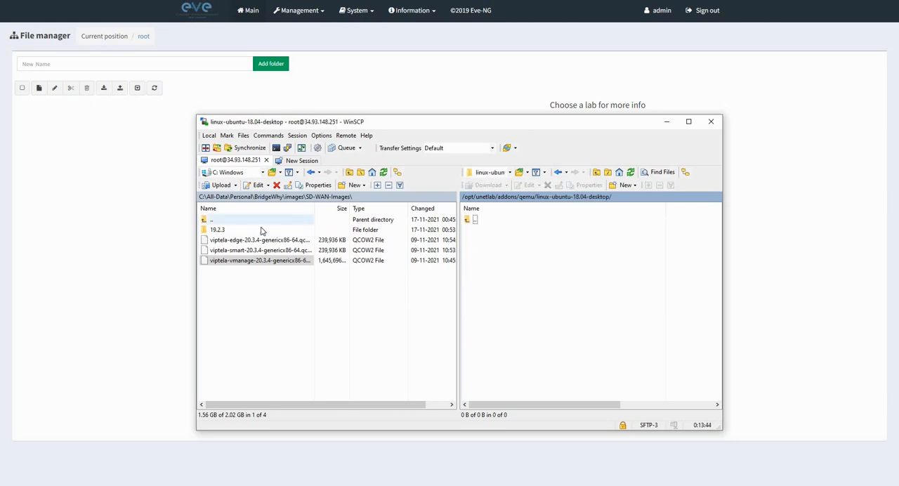
double_click(205, 220)
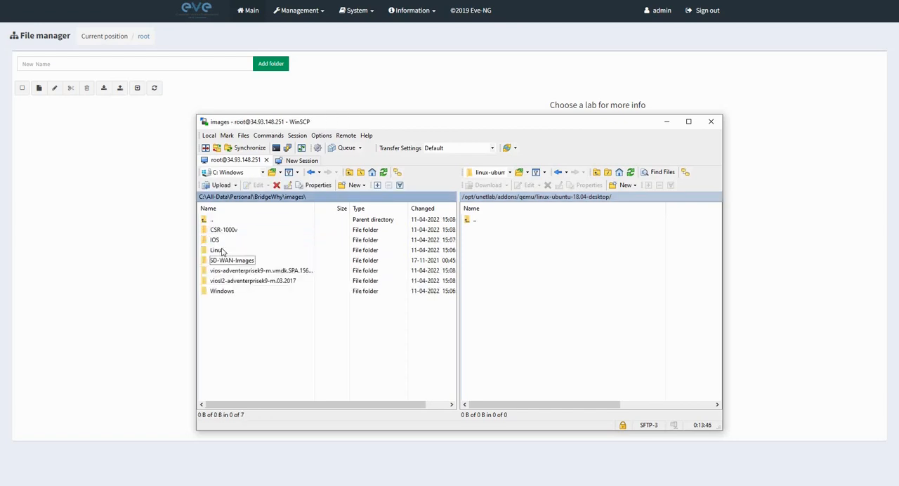
double_click(266, 249)
click(265, 232)
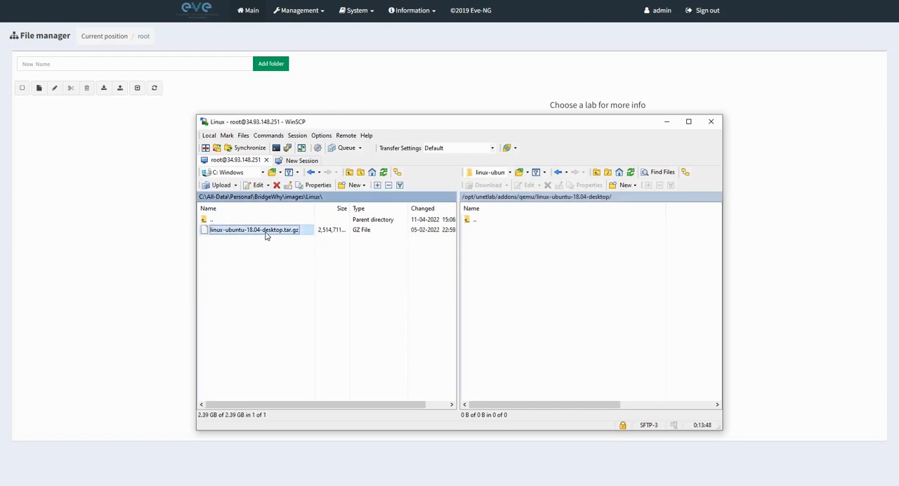
right_click(266, 232)
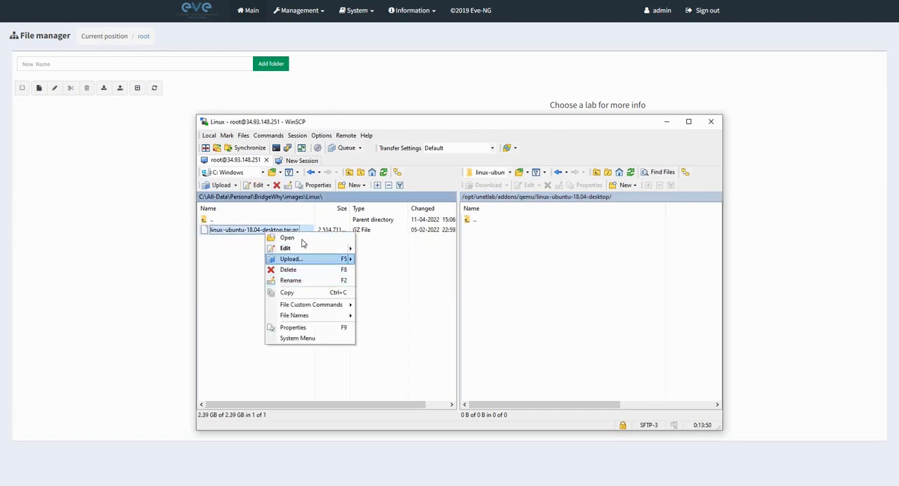
click(295, 292)
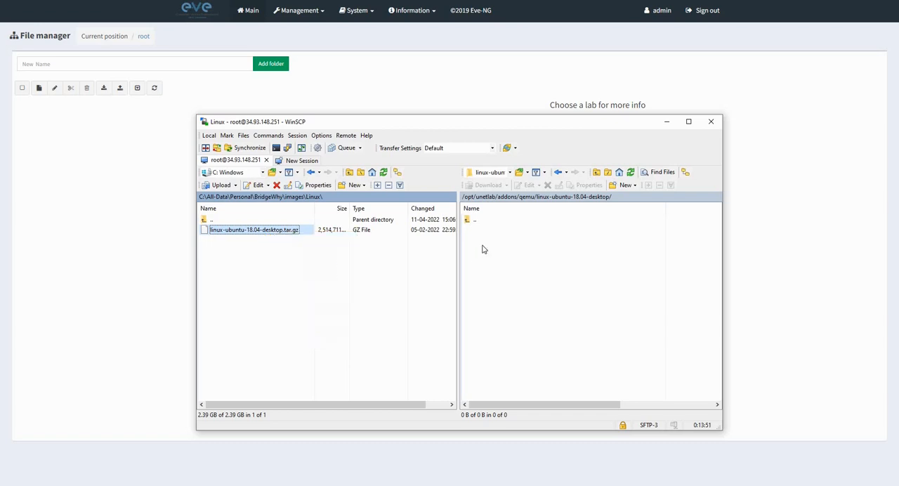
double_click(470, 221)
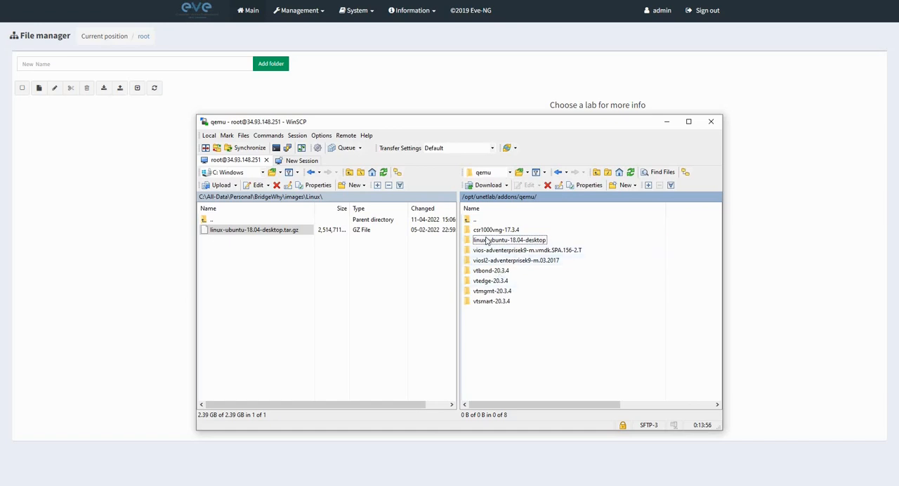
right_click(485, 323)
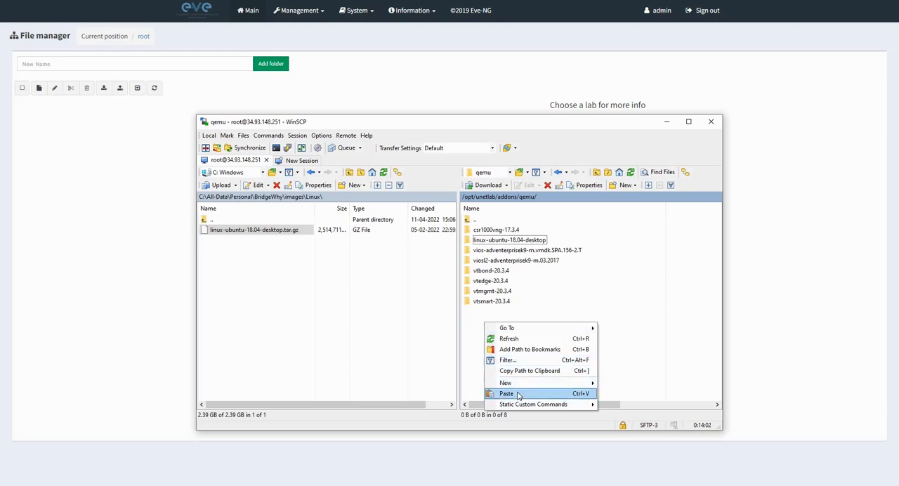
click(519, 395)
click(480, 307)
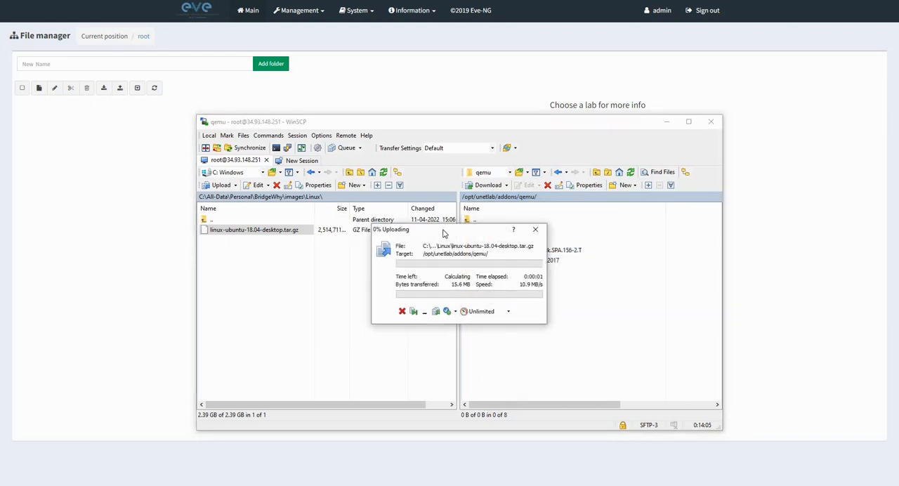
drag(445, 234, 471, 235)
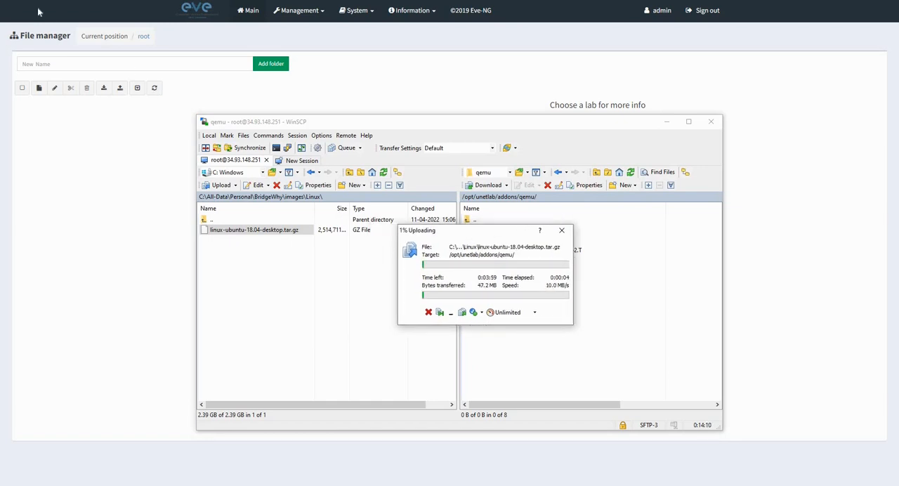
click(69, 54)
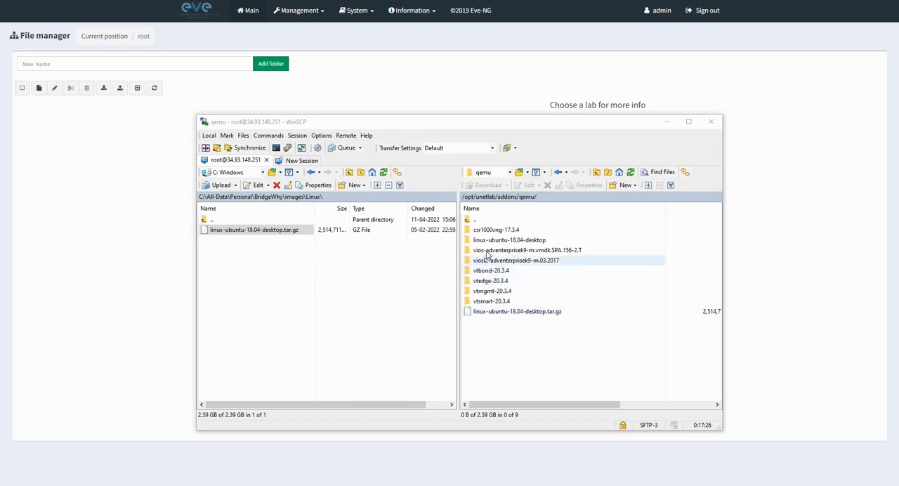
Upload virtioa.qcow2 from the local vios-adventerprisek9-m.vmdk.SPA.156-2.T folder into the remote directory of the same name.
click(205, 221)
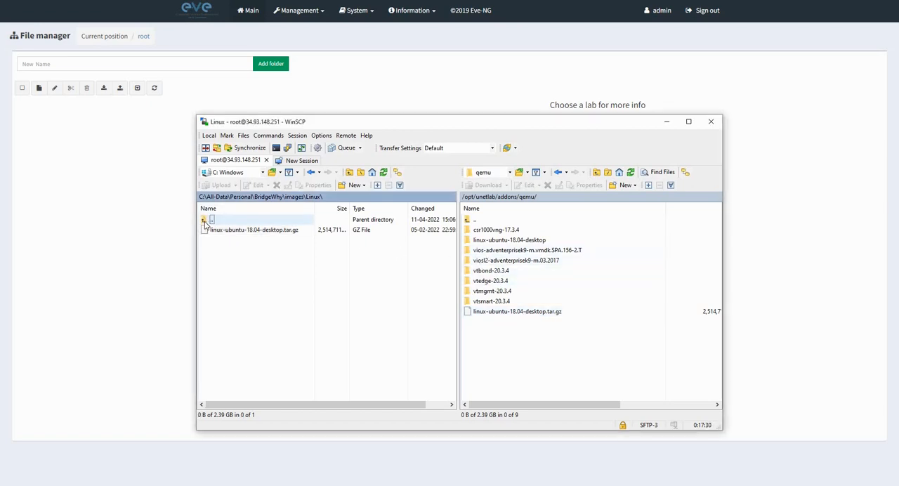
double_click(204, 221)
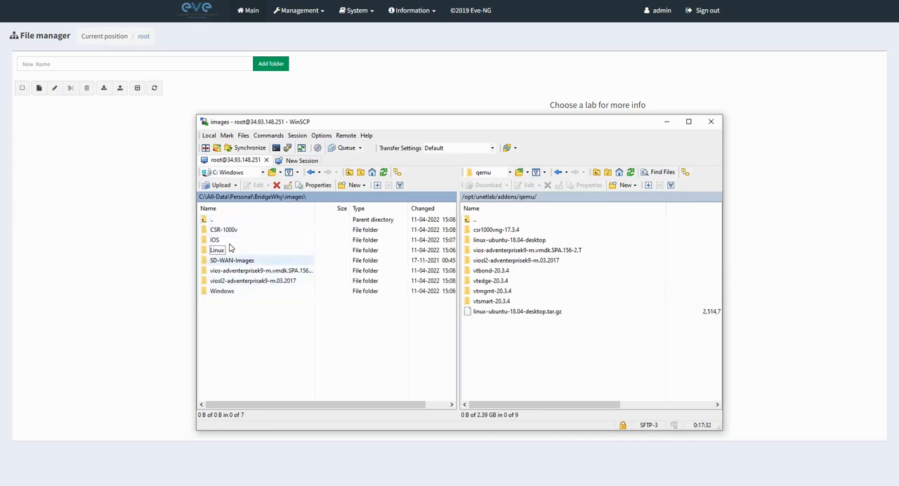
double_click(222, 242)
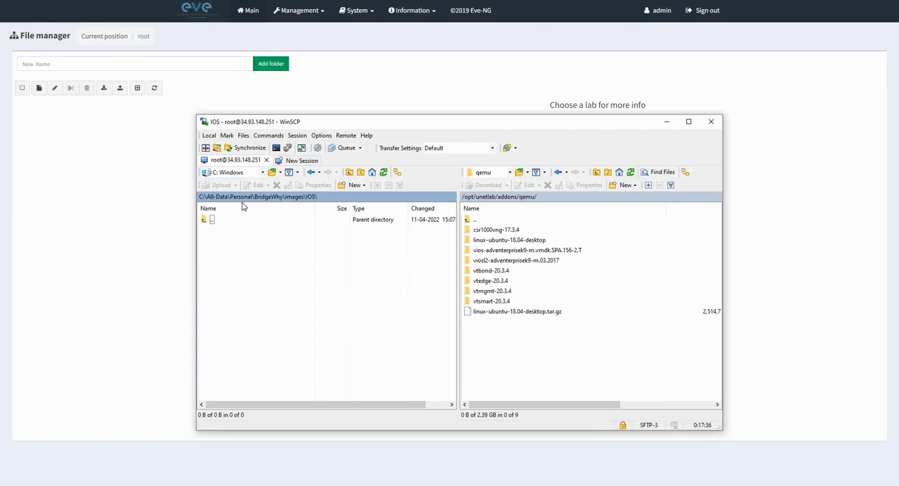
double_click(212, 221)
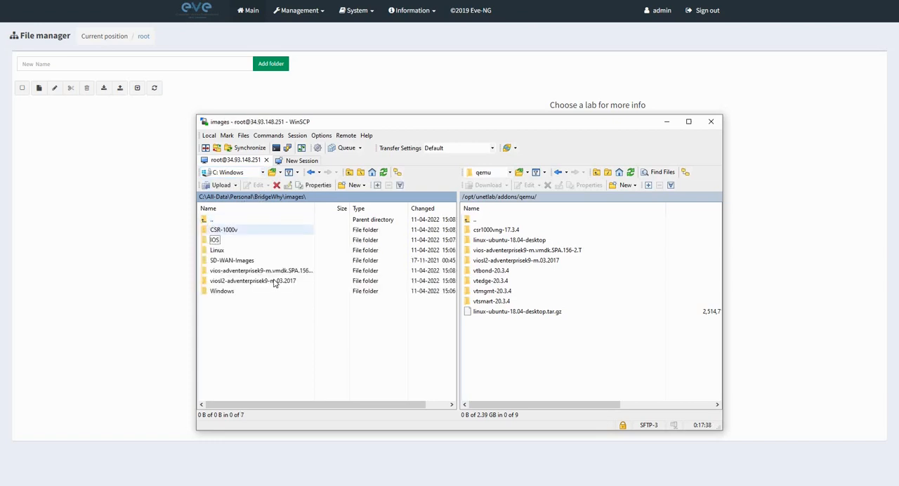
click(275, 271)
double_click(275, 273)
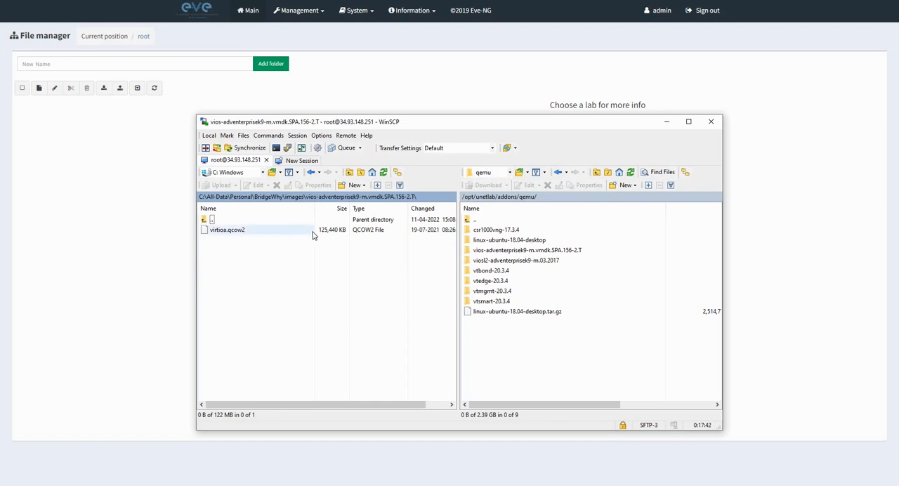
double_click(525, 253)
click(239, 235)
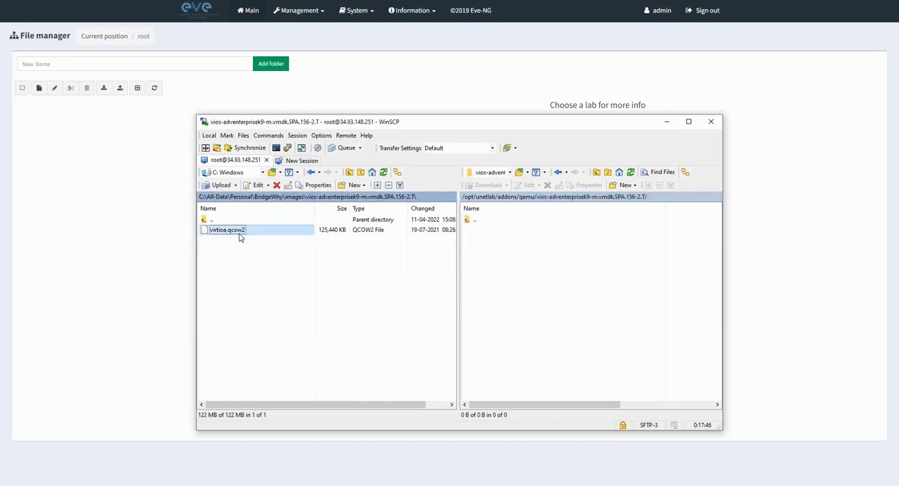
right_click(240, 238)
click(254, 291)
click(480, 261)
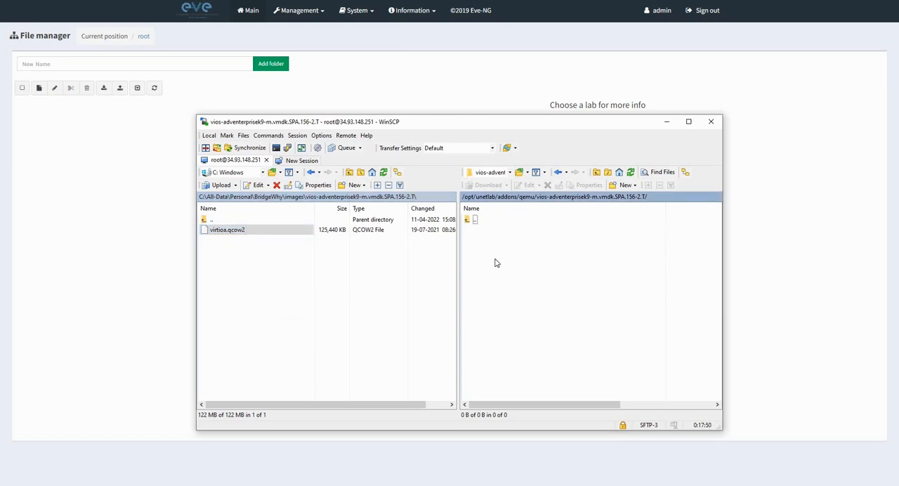
right_click(480, 258)
click(501, 329)
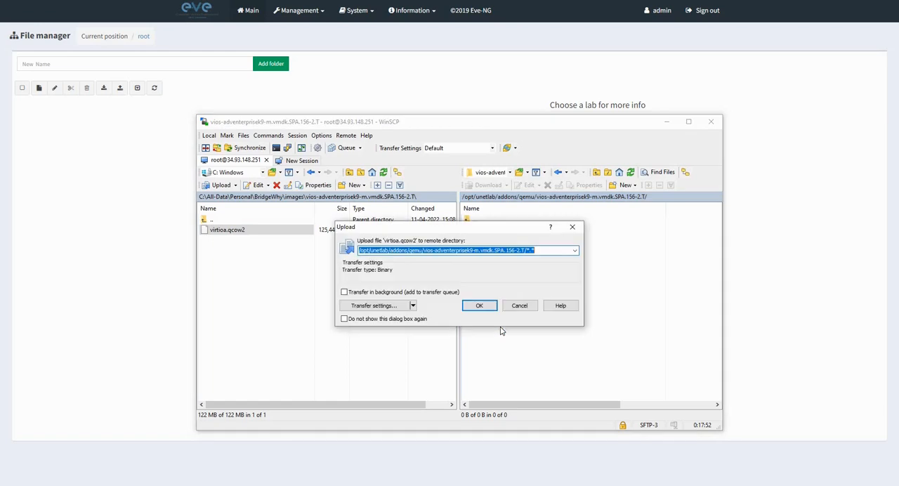
click(480, 306)
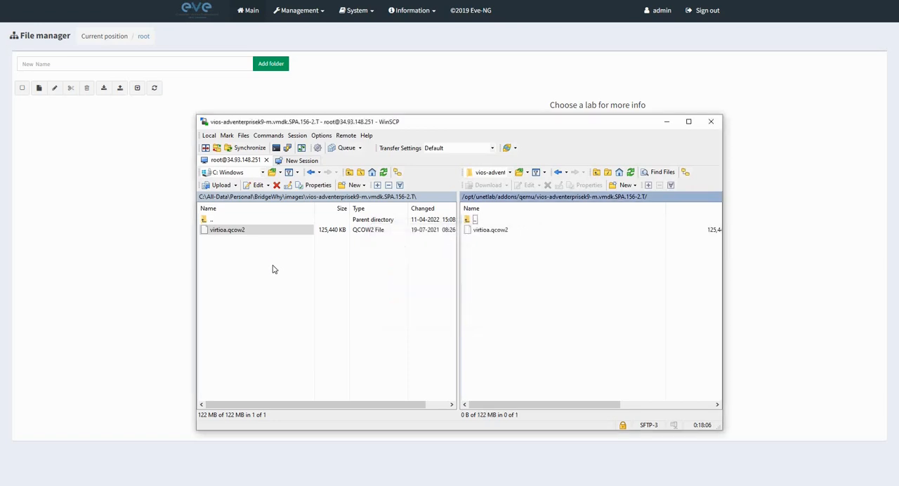
Upload virtioa.qcow2 from the local viosl2-adventerprisek9-m.03.2017 folder into the matching remote directory, and return to the remote qemu folder.
double_click(205, 220)
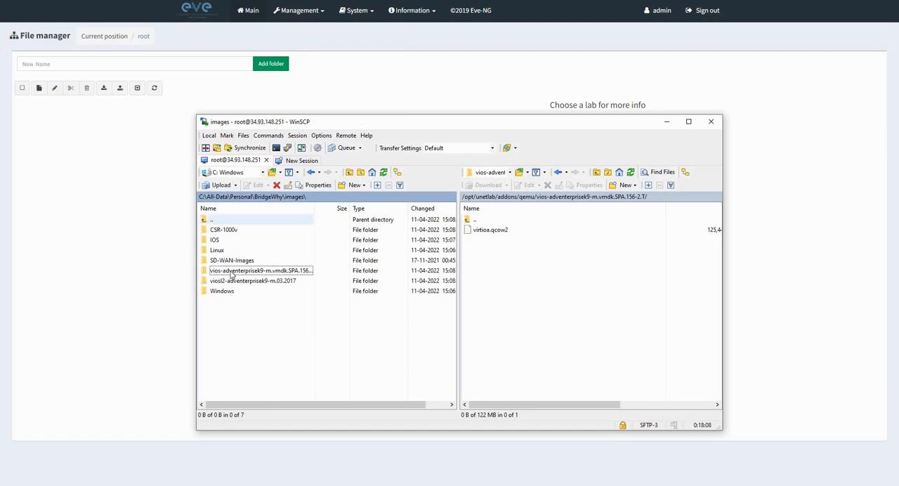
click(232, 282)
double_click(232, 282)
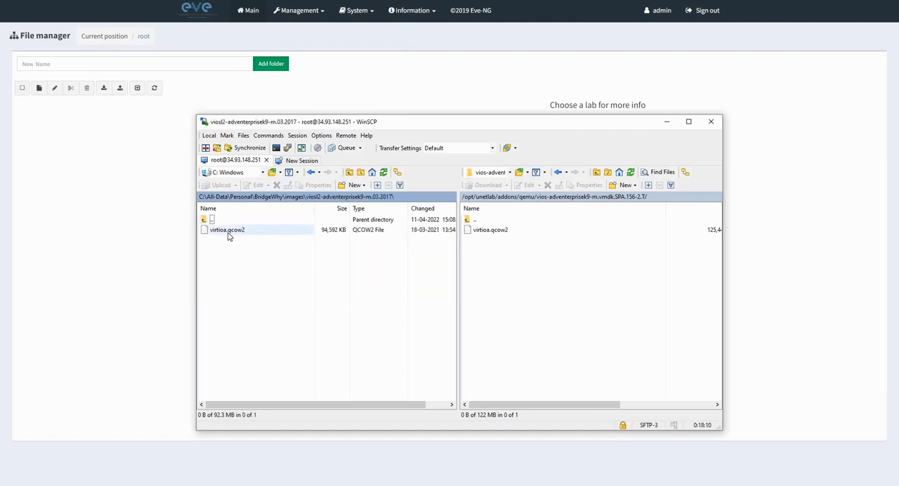
right_click(229, 233)
click(253, 292)
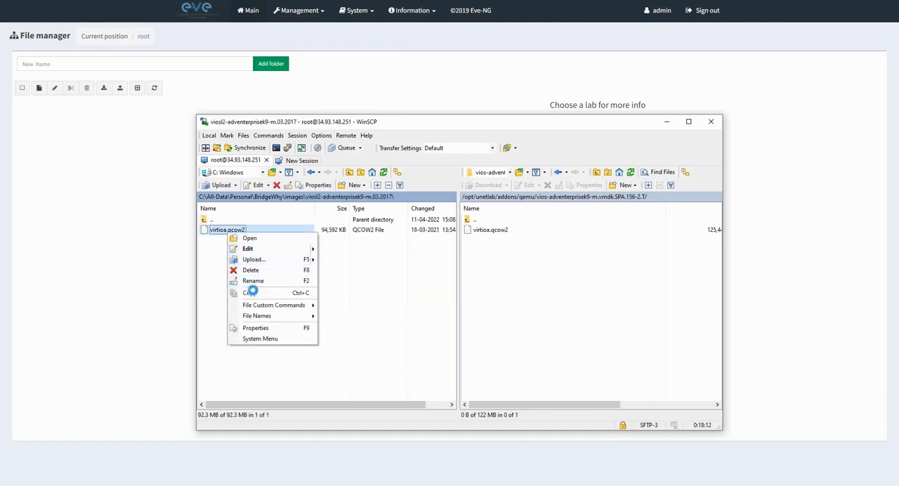
double_click(470, 220)
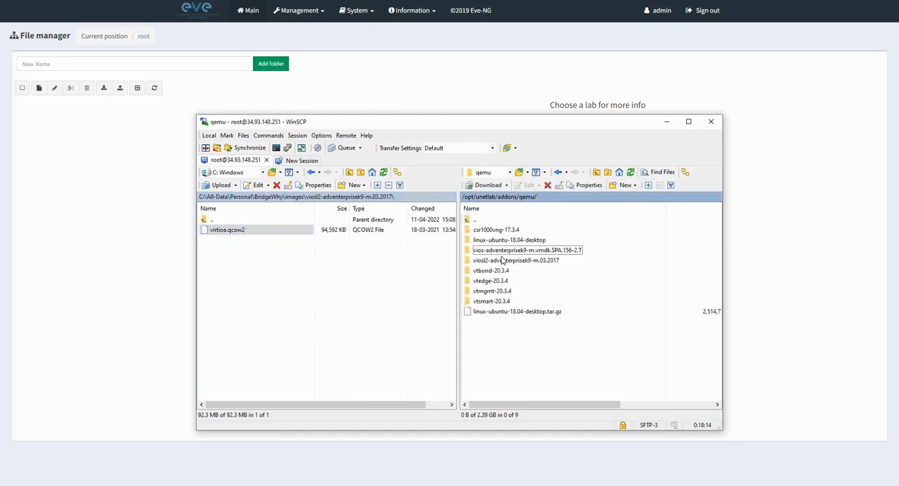
click(502, 262)
double_click(502, 261)
right_click(500, 259)
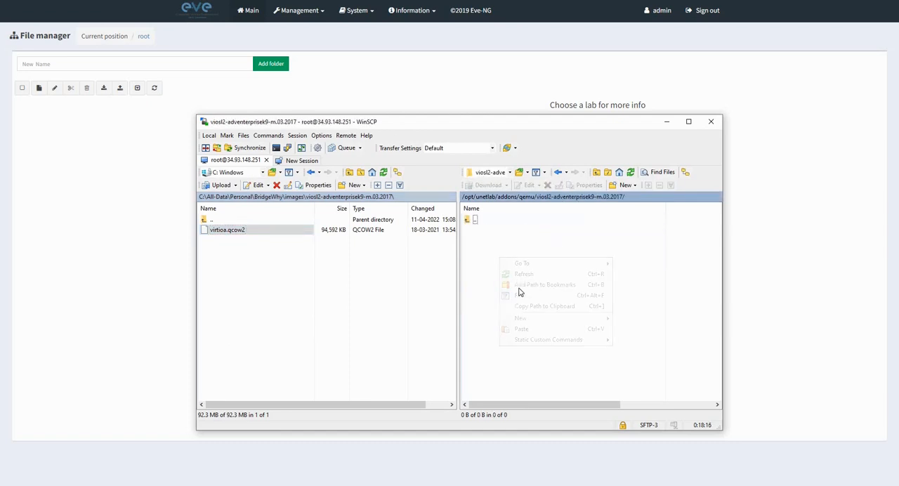
click(524, 330)
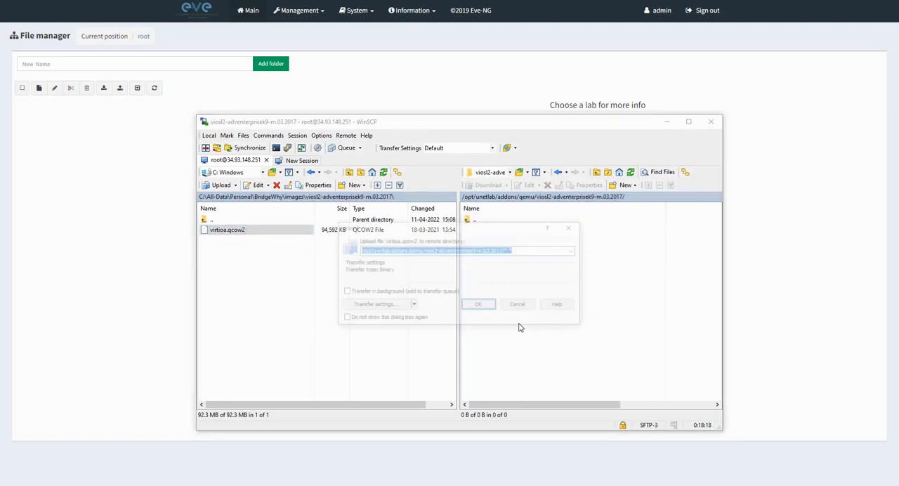
click(480, 306)
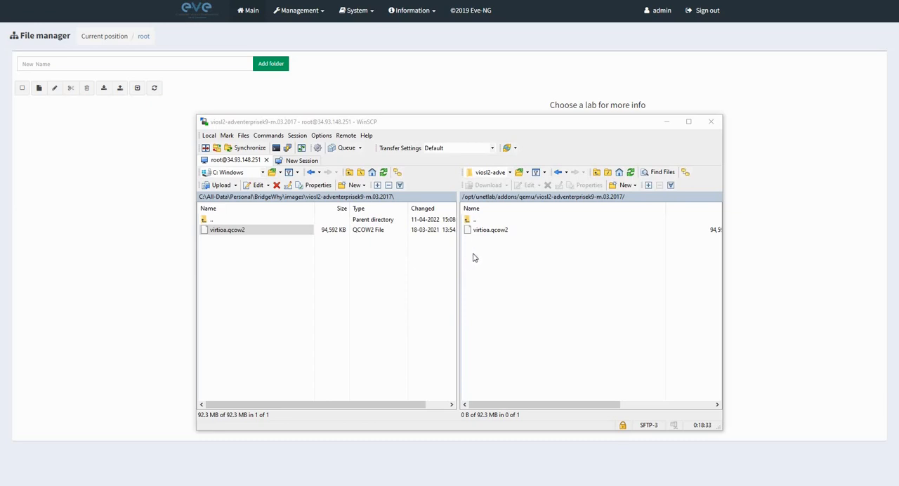
double_click(475, 219)
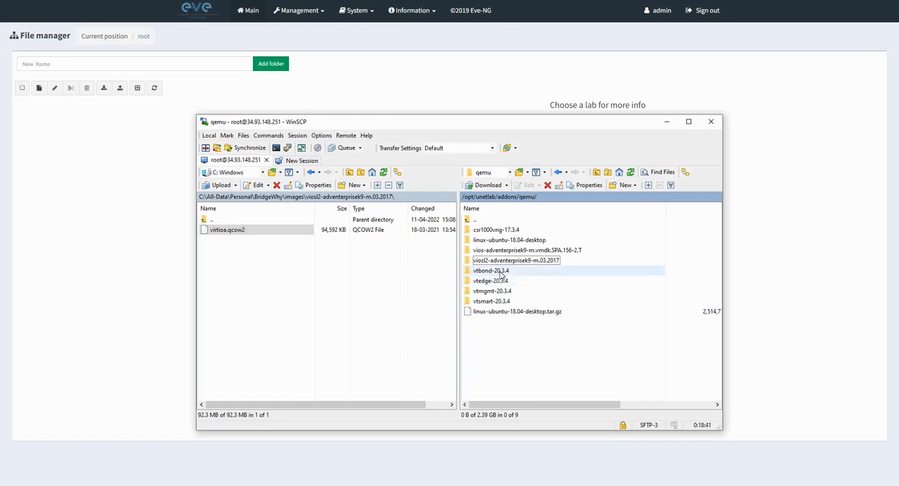
Rename the viptela-edge image in the remote vtbond-20.3.4 directory to virtioa.qcow2, and widen the file transfer window.
double_click(502, 272)
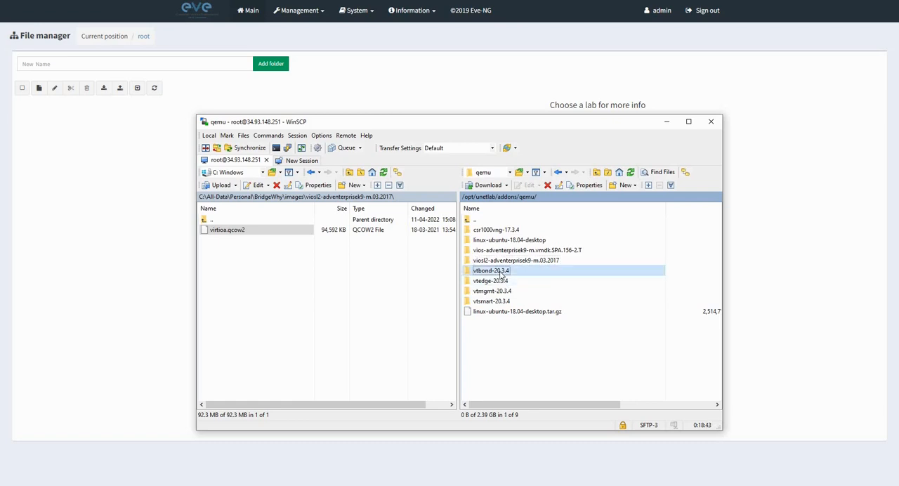
click(518, 232)
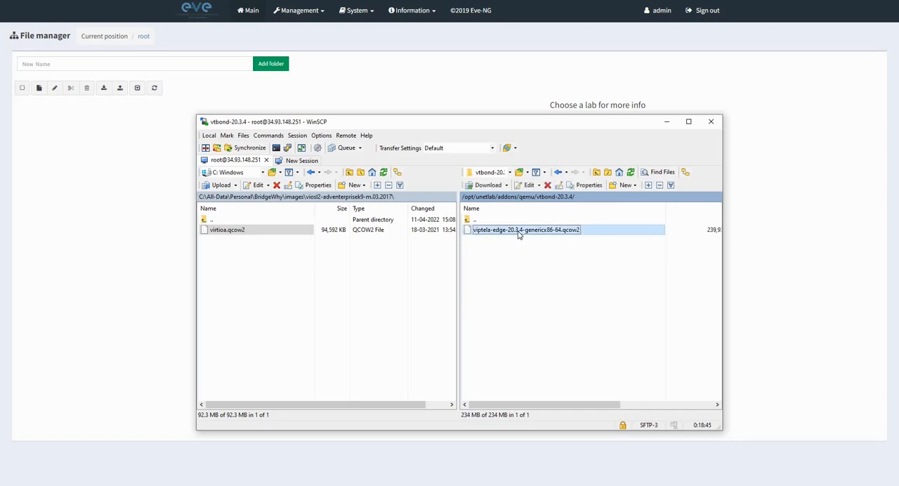
right_click(518, 231)
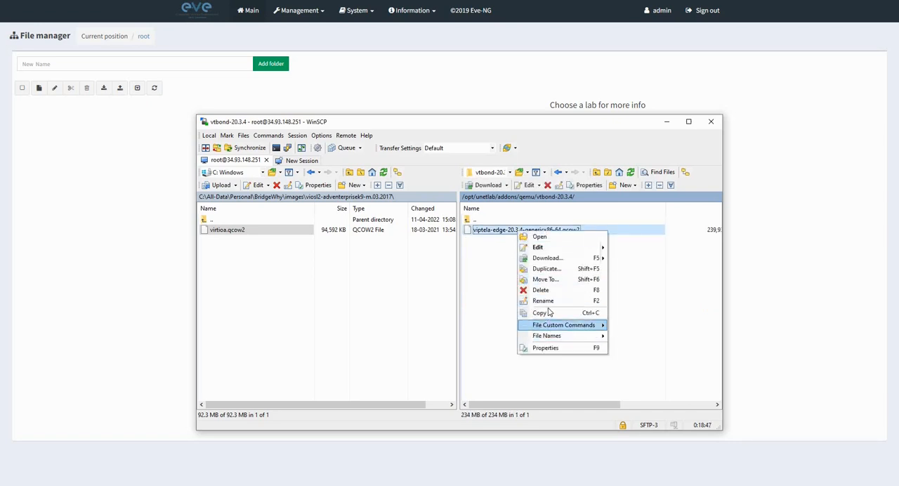
click(630, 321)
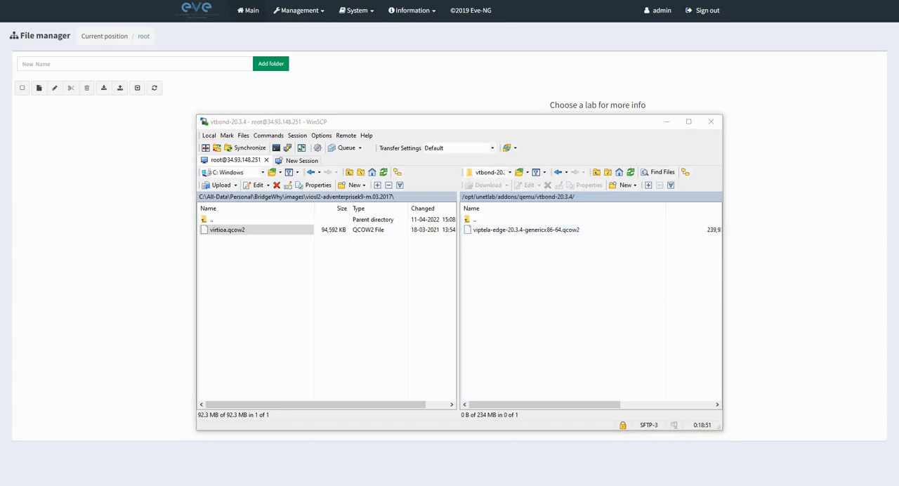
click(521, 264)
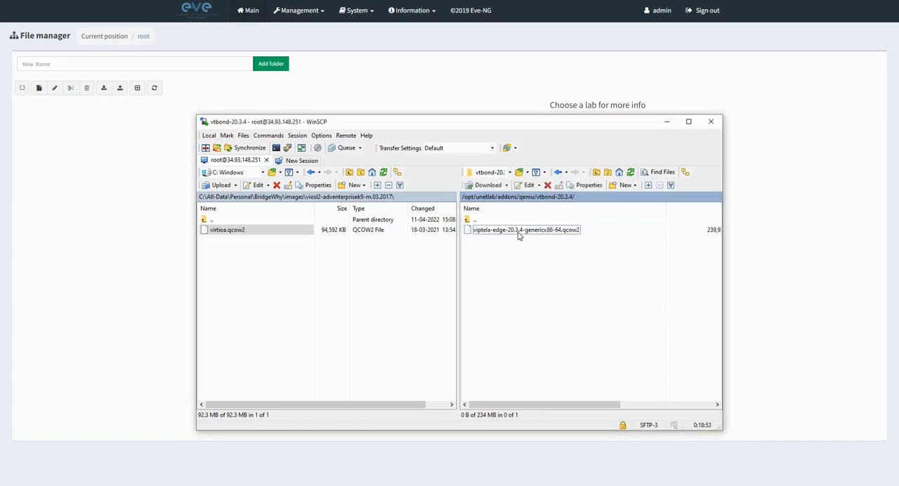
click(520, 229)
right_click(518, 233)
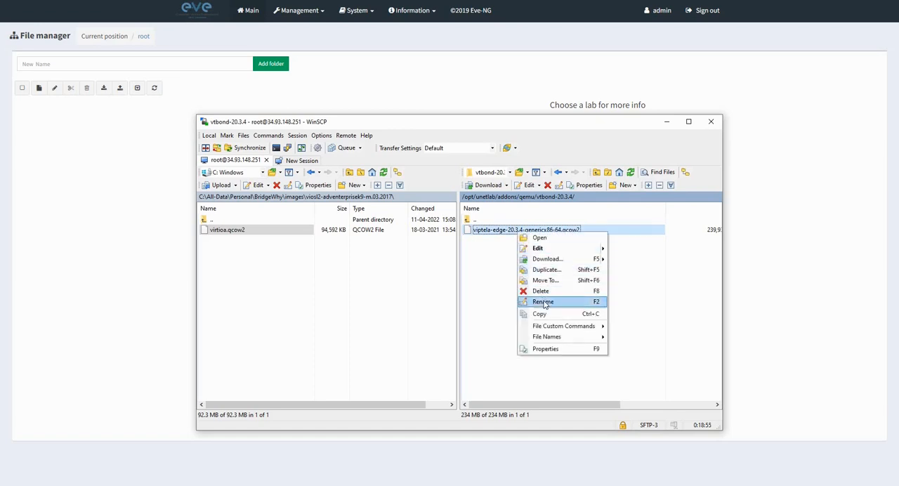
click(543, 302)
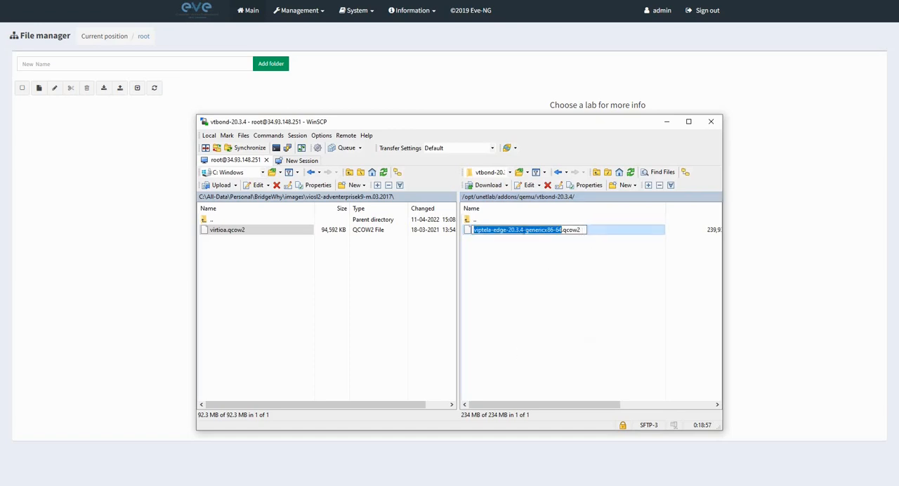
drag(582, 230, 478, 234)
key(ctrl+v)
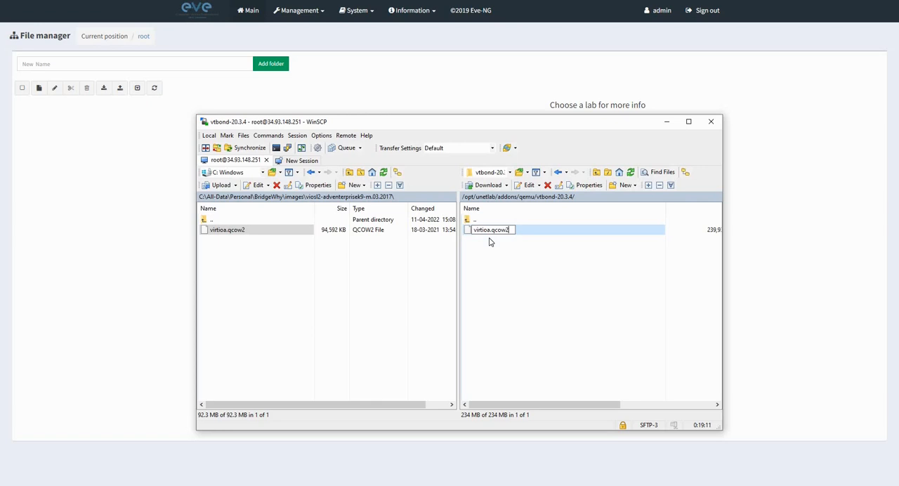
click(493, 248)
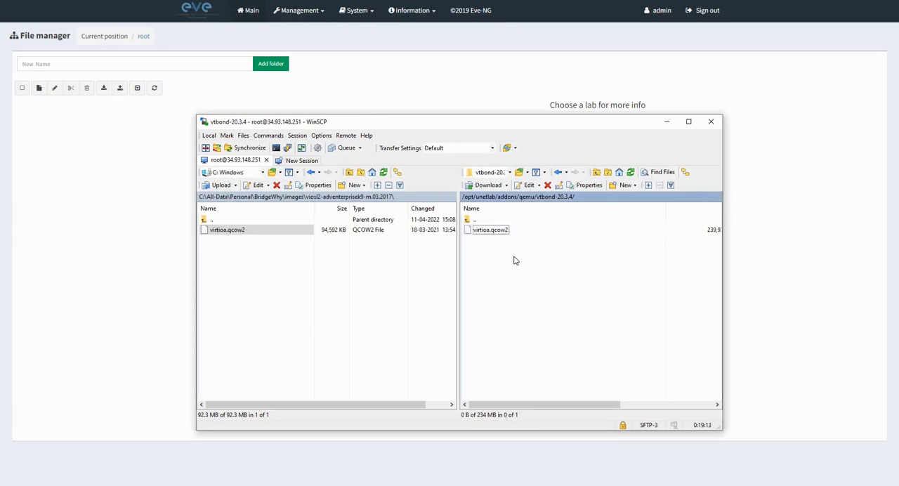
drag(757, 260, 768, 261)
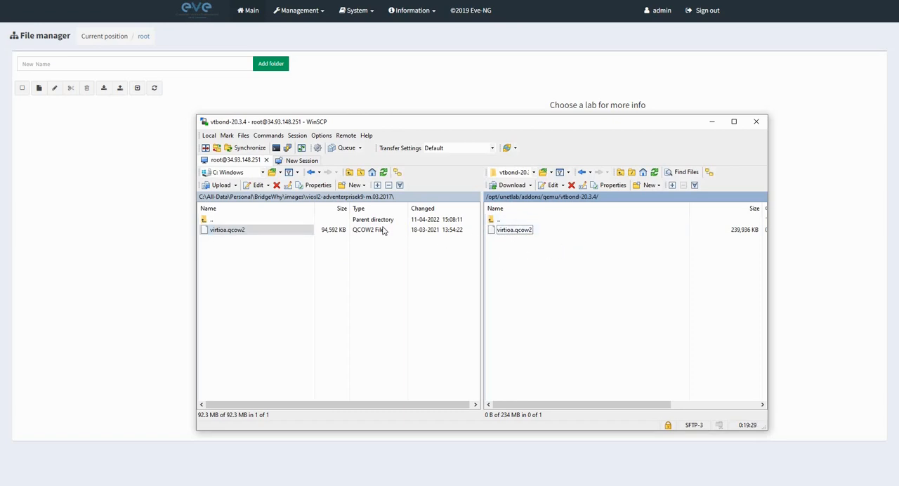
Rename viptela-edge-20.3.4-genericx86-64.qcow2 in the remote vtedge-20.3.4 directory to virtioa.qcow2.
double_click(498, 220)
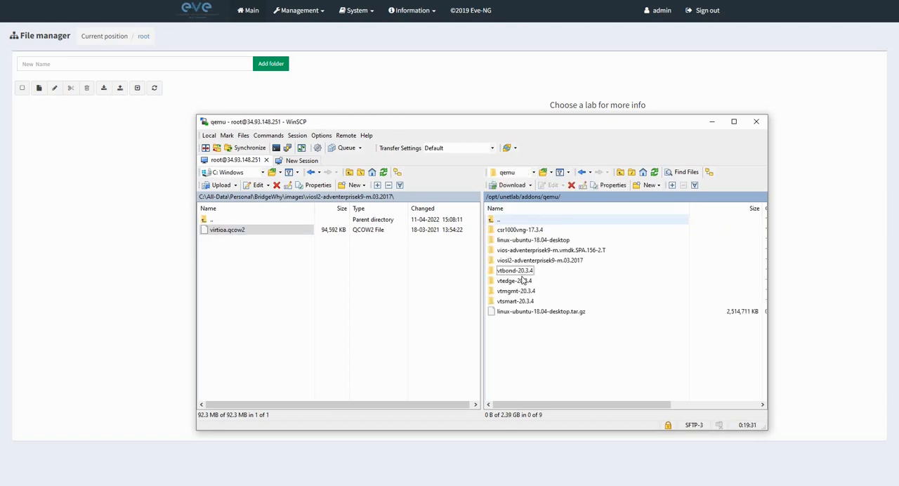
click(512, 283)
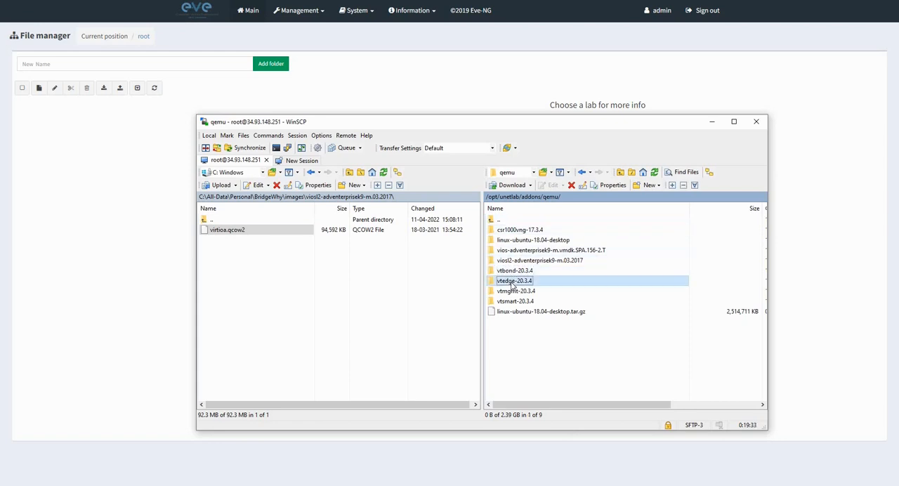
double_click(513, 283)
click(520, 232)
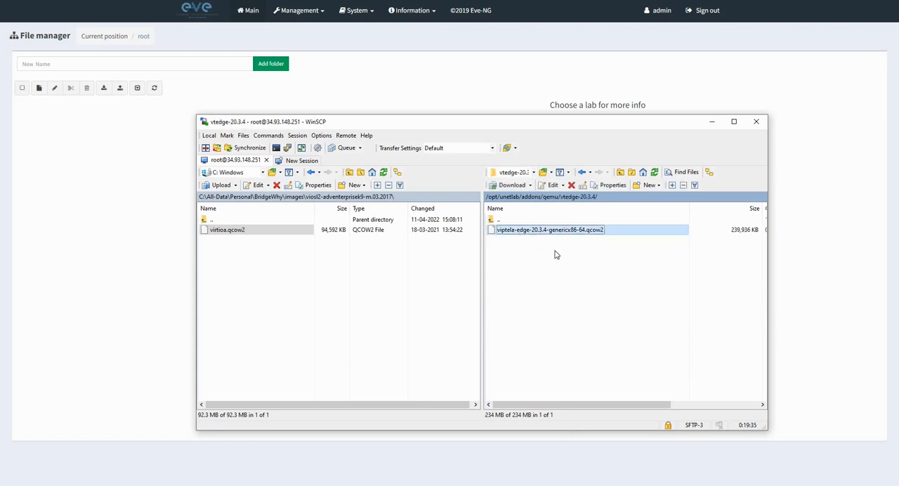
right_click(517, 232)
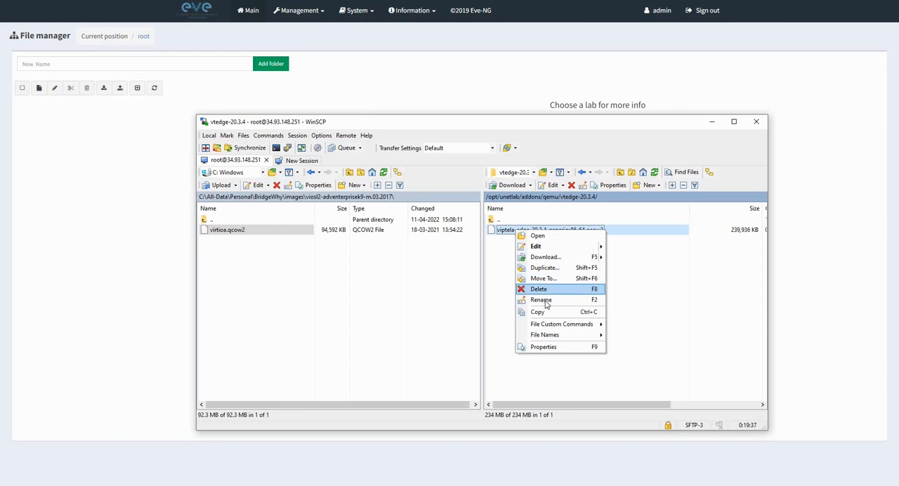
click(546, 302)
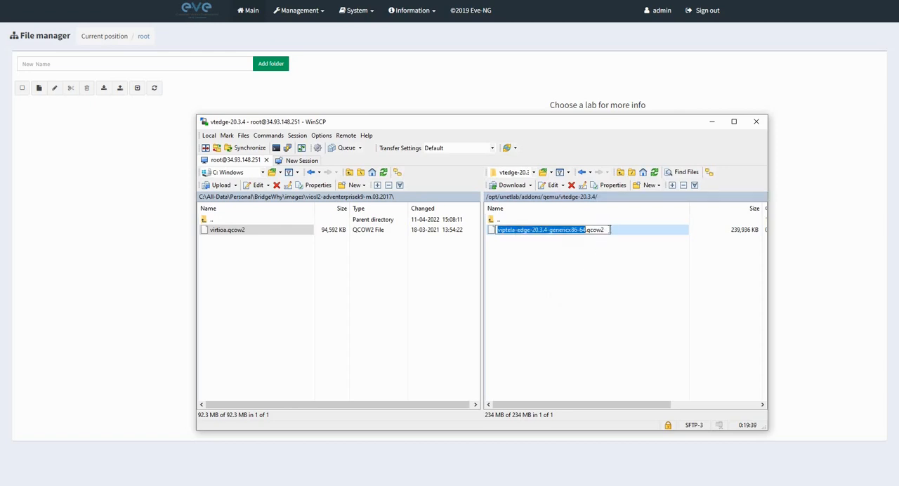
drag(605, 229, 503, 230)
text(virtioa.qcow2)
key(Return)
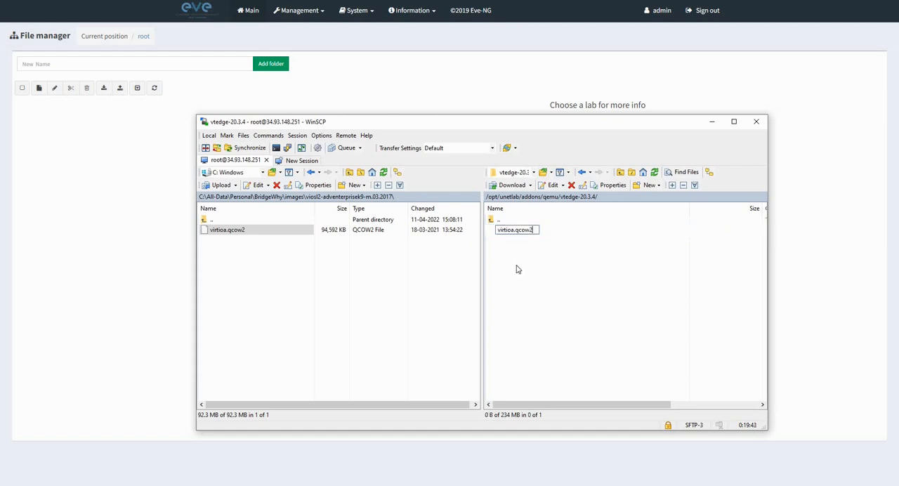
Rename viptela-vmanage-20.3.4-genericx86-64.qcow2 in the remote vtmgmt-20.3.4 directory to virtioa.qcow2.
double_click(489, 221)
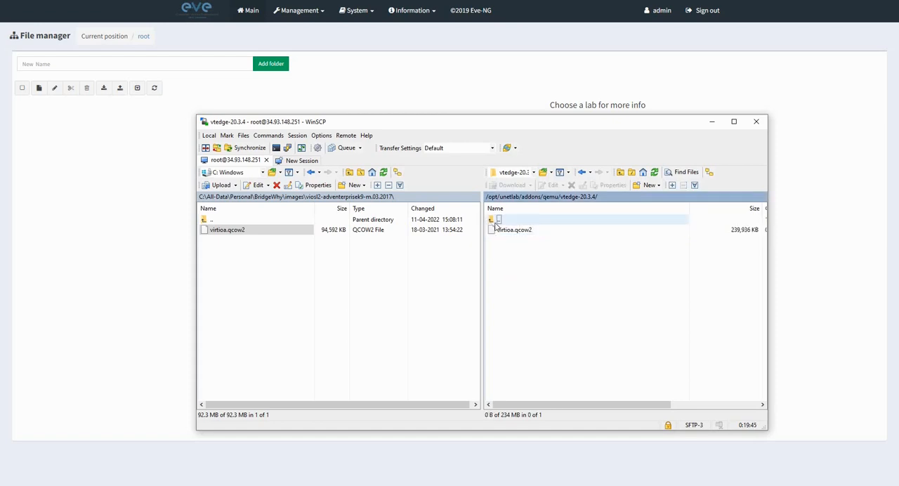
double_click(519, 290)
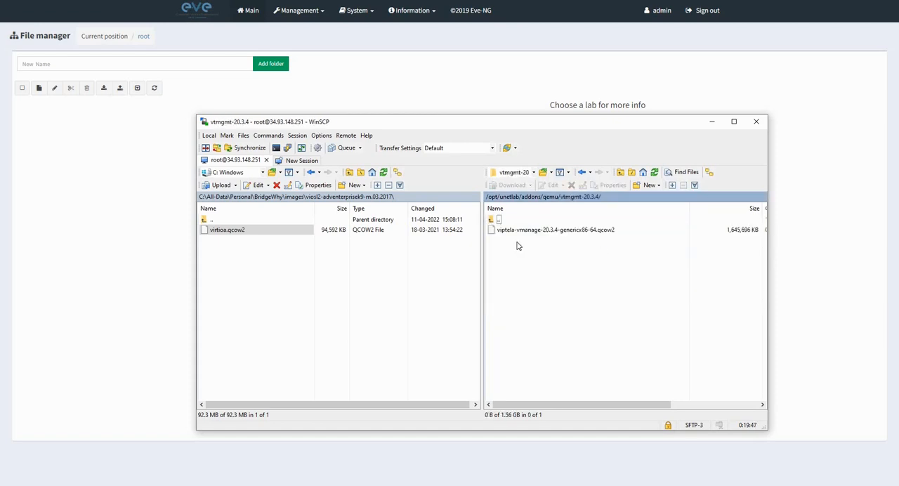
click(517, 234)
right_click(517, 233)
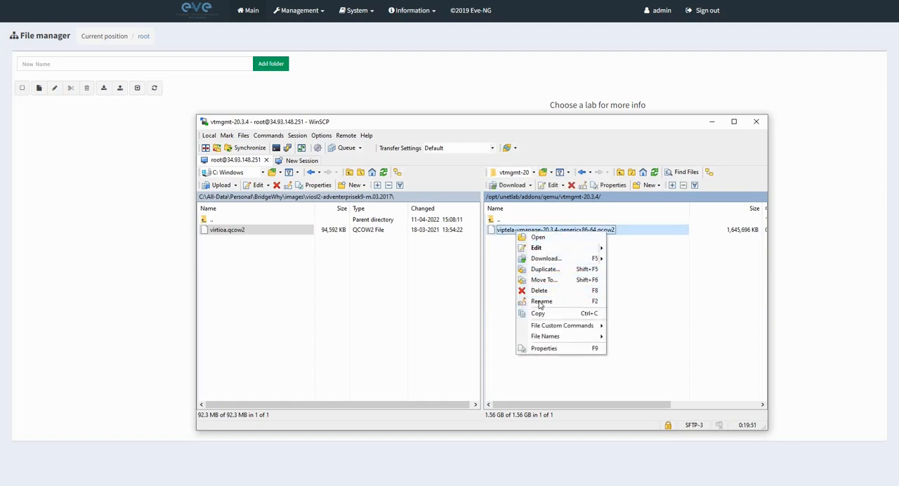
click(540, 302)
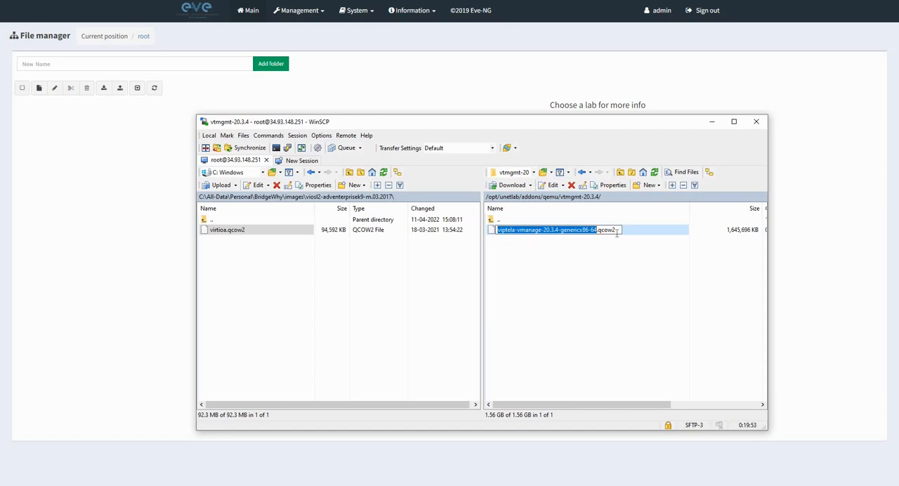
drag(608, 232, 496, 230)
text(virtioa.qcow2)
click(522, 267)
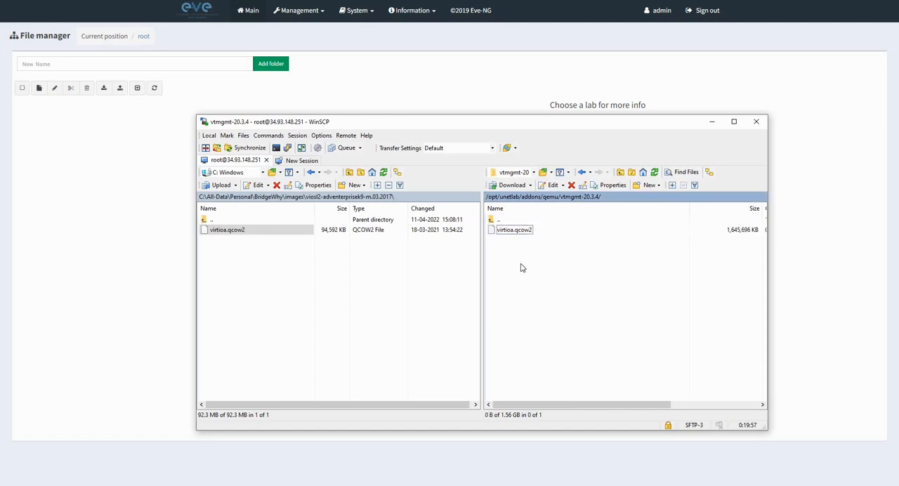
Rename viptela-smart-20.3.4-genericx86-64.qcow2 in the remote vtsmart-20.3.4 directory to virtioa.qcow2.
click(497, 220)
double_click(496, 220)
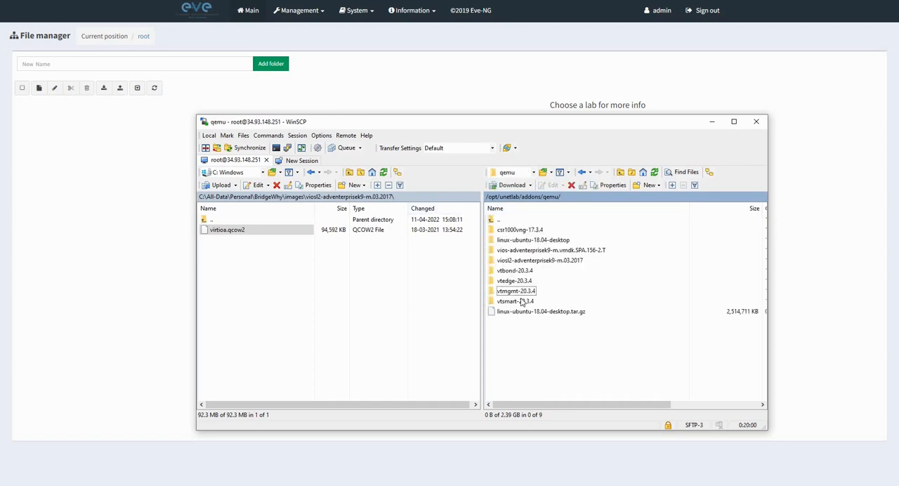
double_click(497, 304)
click(532, 232)
right_click(532, 233)
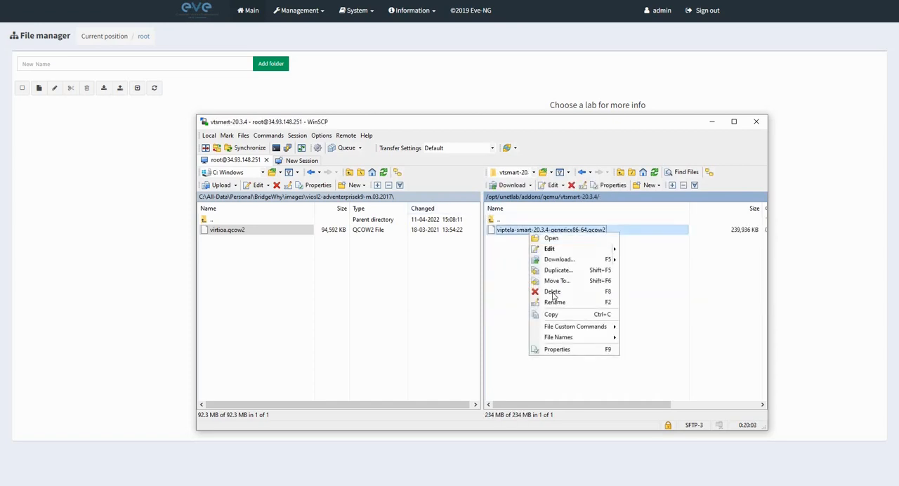
click(554, 302)
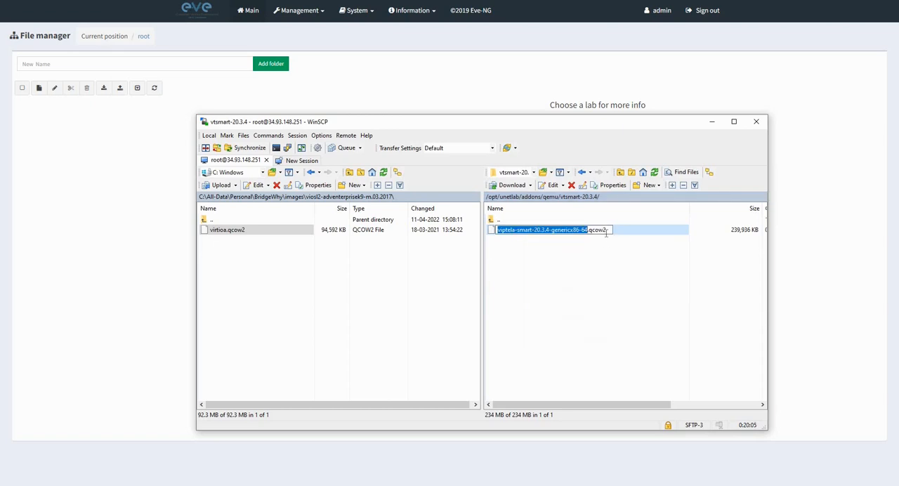
drag(607, 230, 494, 236)
text(virtioa.qcow2)
click(534, 280)
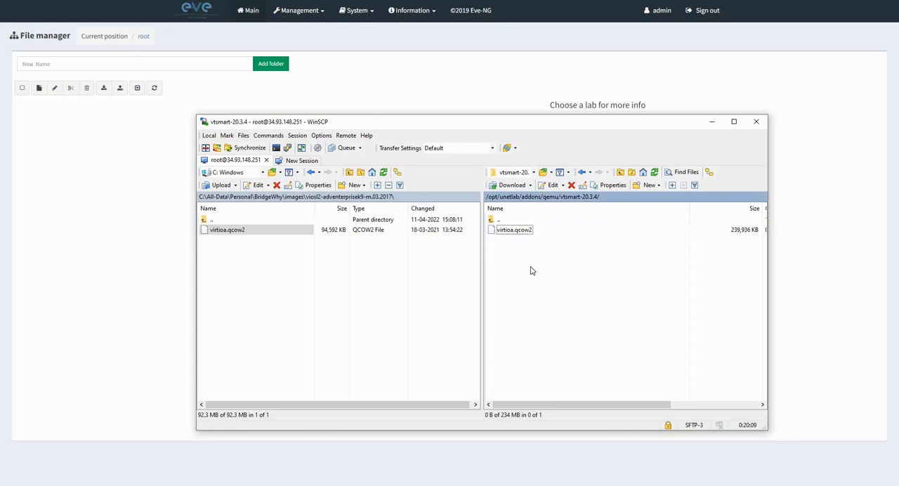
right_click(530, 266)
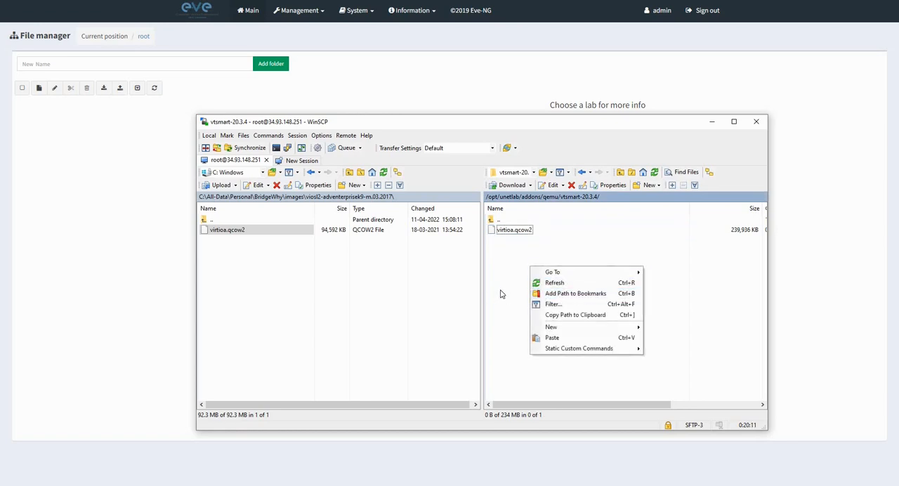
click(500, 244)
Return to the remote qemu directory and delete its linux-ubuntu-18.04-desktop folder, keeping the tar.gz archive.
double_click(496, 221)
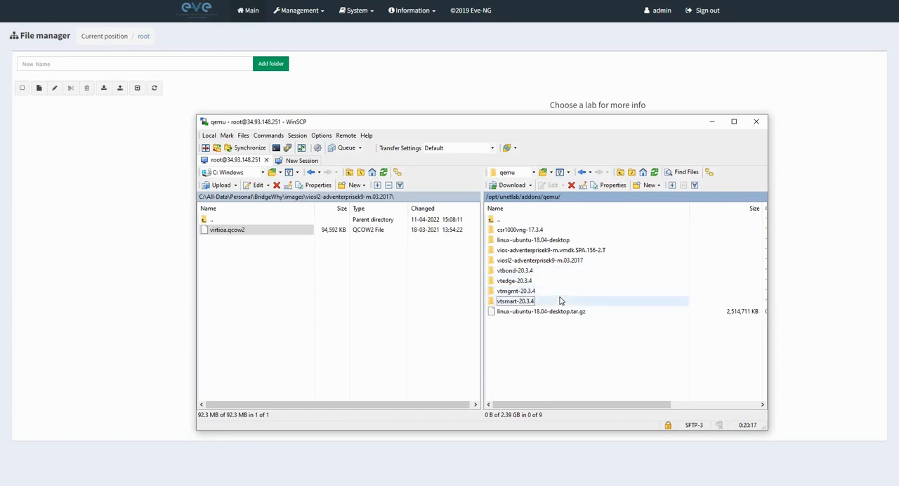
click(536, 241)
right_click(537, 241)
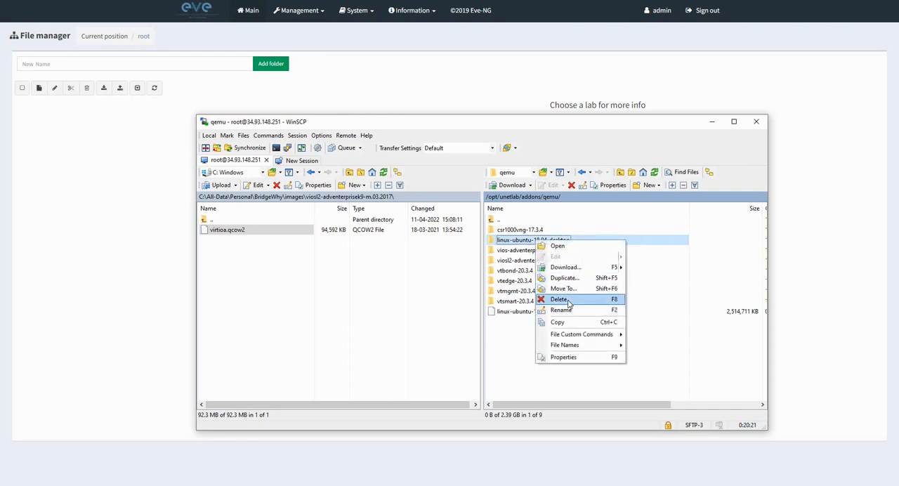
click(567, 300)
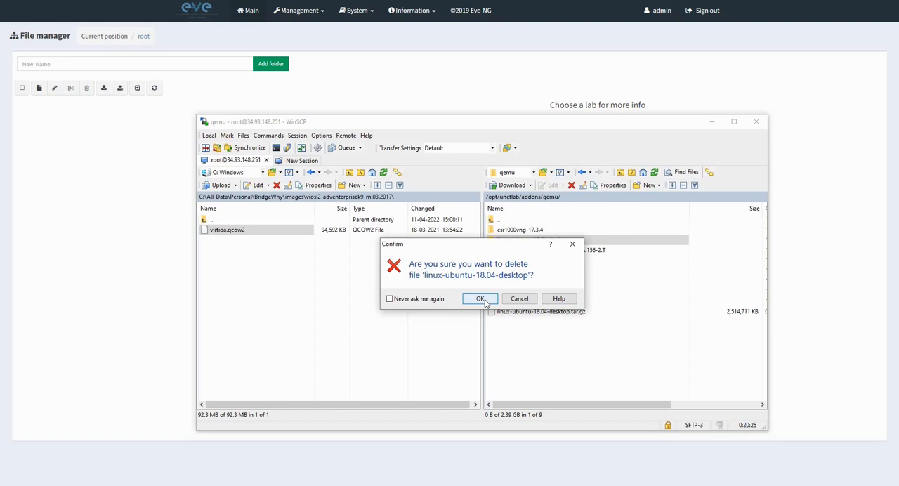
click(482, 300)
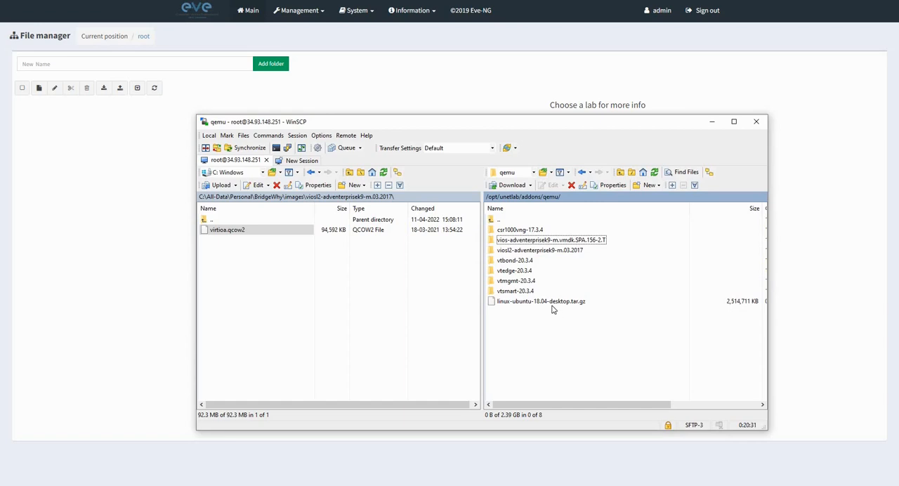
click(512, 284)
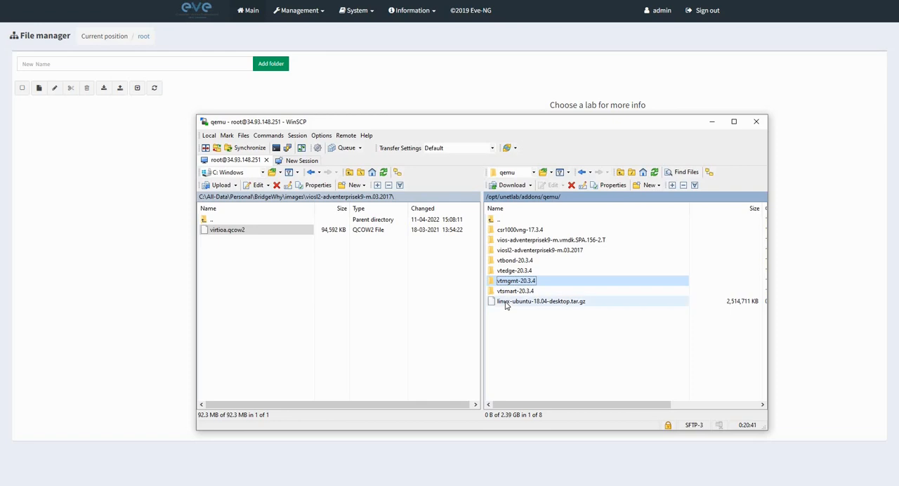
click(519, 304)
click(538, 337)
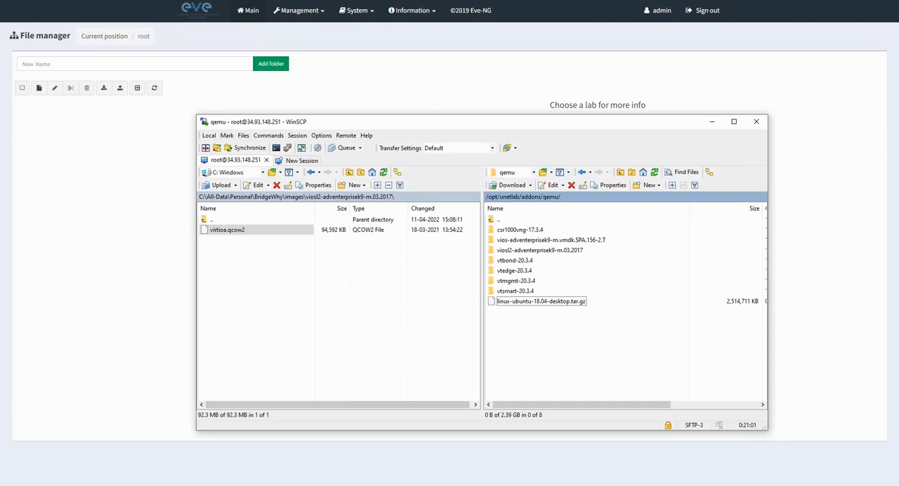
Switch to the eve SSH session in SecureCRT and bring up fresh root prompt lines.
key(alt+Tab)
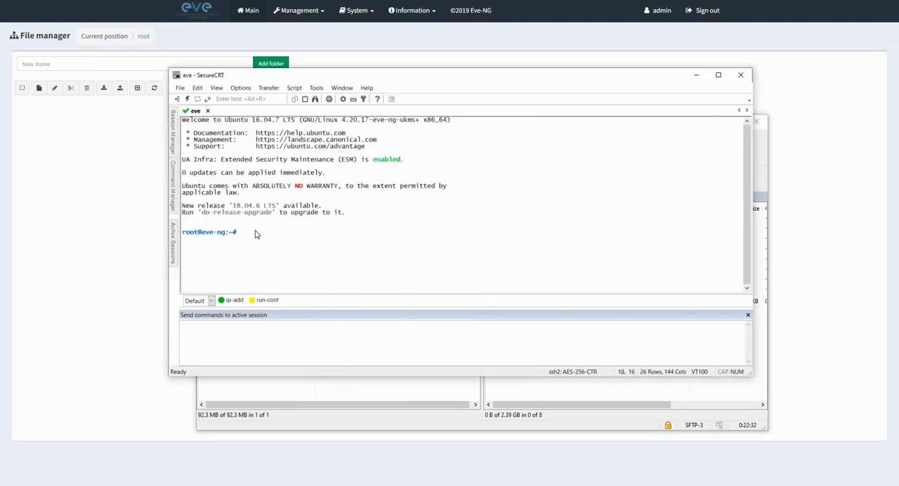
key(Return)
key(Return)
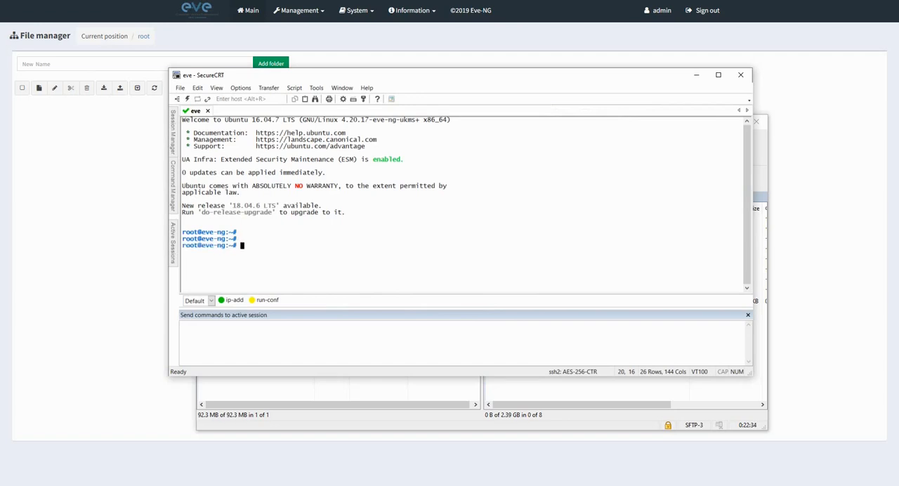
key(Return)
key(Return)
key(Return)
key(Return)
key(Return)
key(Return)
key(Return)
key(Return)
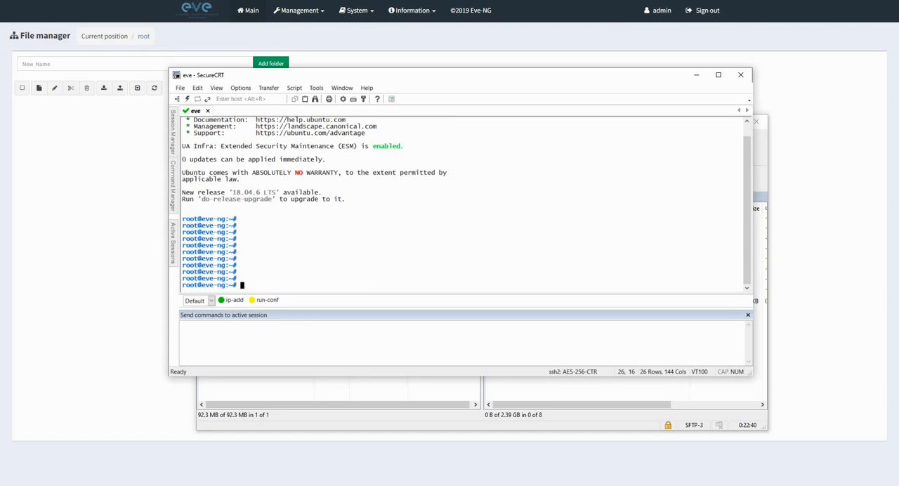
Change the working directory to /opt/unetlab/addons/qemu/ and list its contents.
text(cd /opt/)
text(unetlab/addons/qemu/)
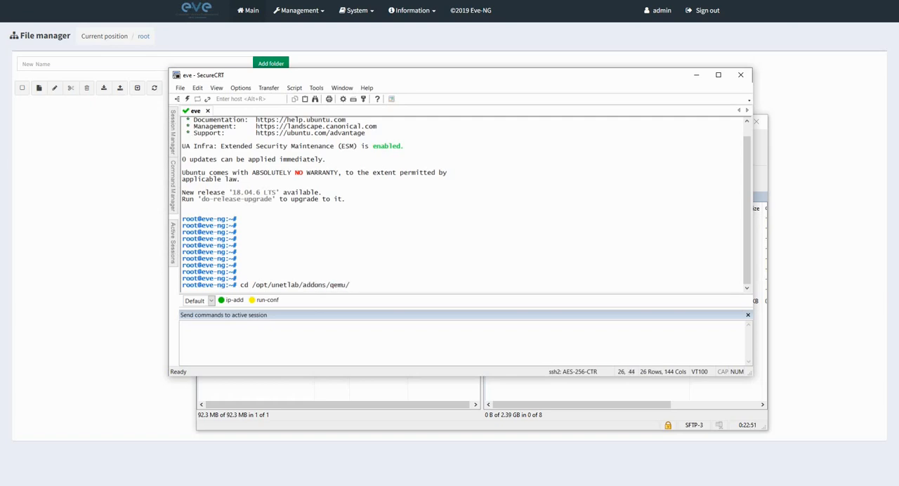
key(Return)
text(ls)
key(Return)
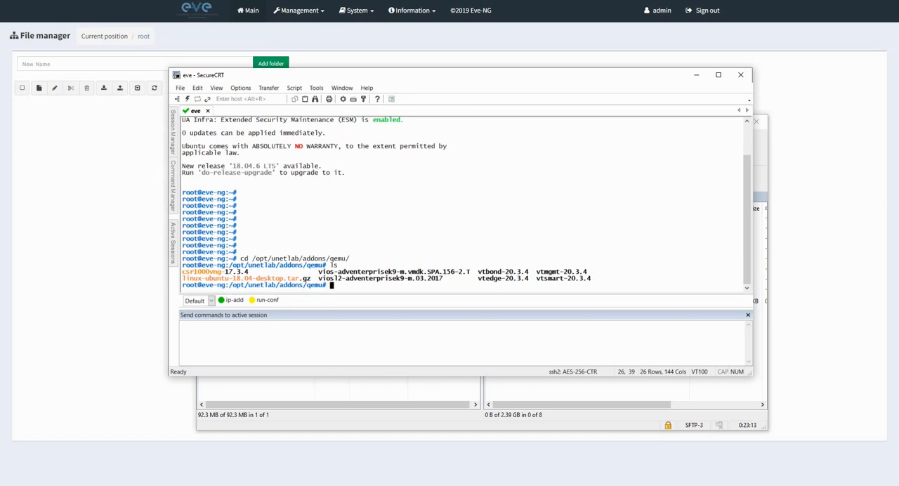
Enter the vtmgmt-20.3.4 directory and list its files.
key(alt+Tab)
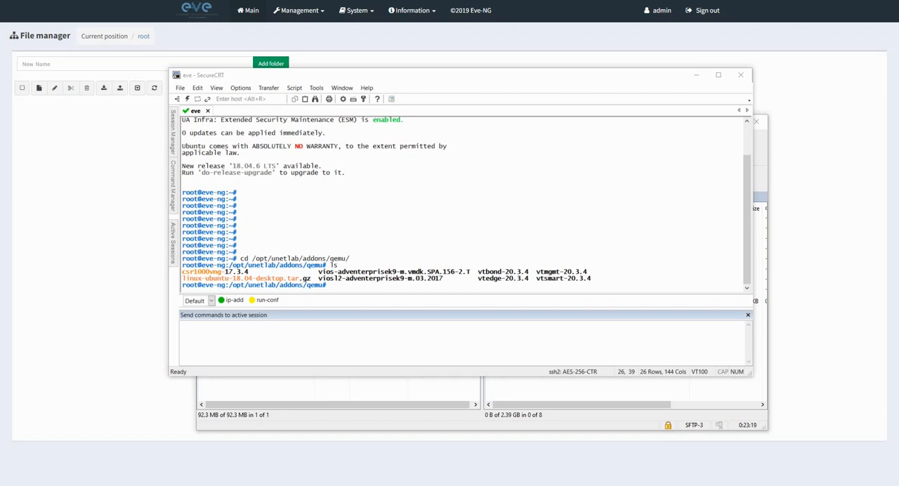
click(578, 200)
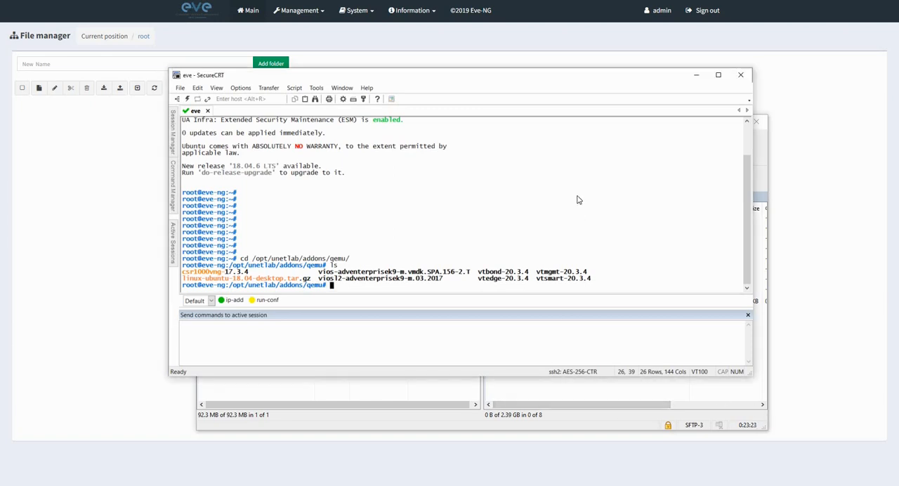
text(cd vt)
text(m)
key(Tab)
key(Return)
text(ls)
key(Return)
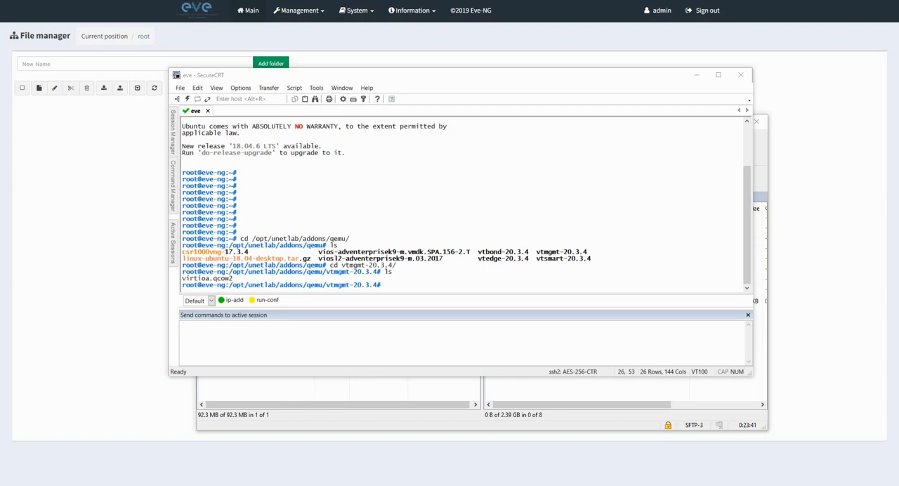
Create a 100G qcow2 disk named virtiob.qcow2 in vtmgmt-20.3.4 with /opt/qemu/bin/qemu-img and list the directory.
right_click(399, 286)
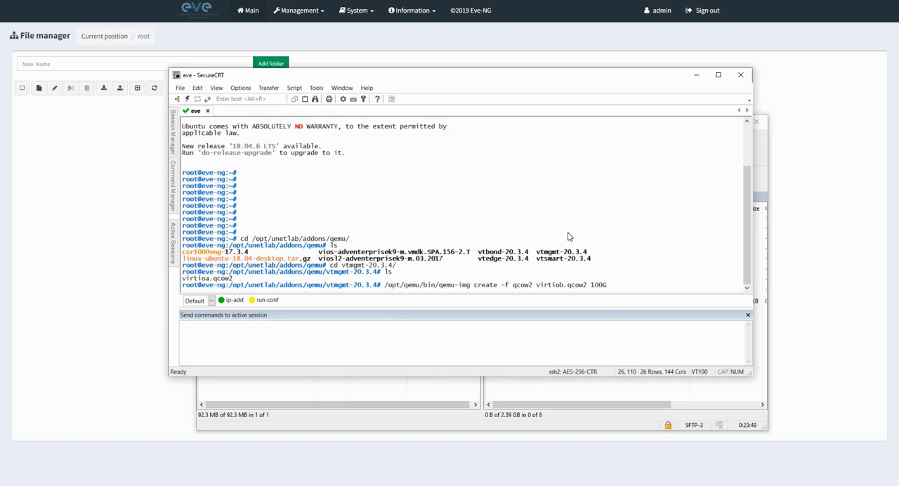
key(Return)
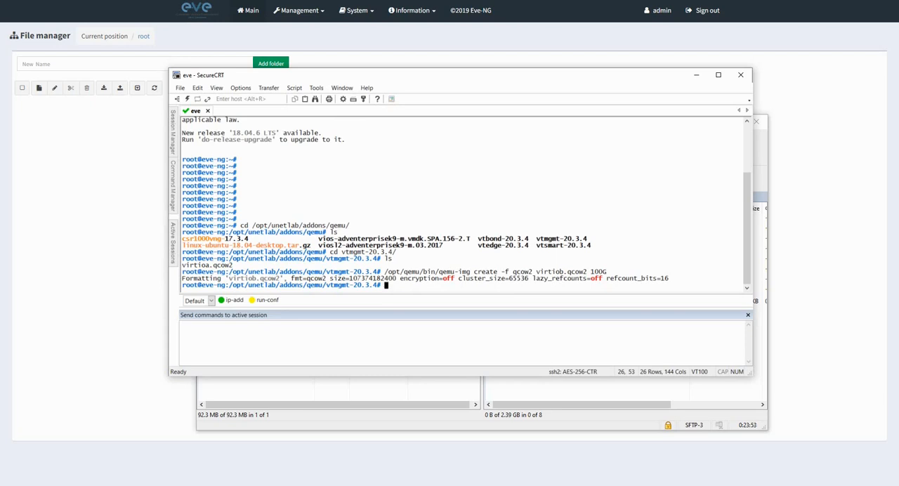
text(ls)
key(Return)
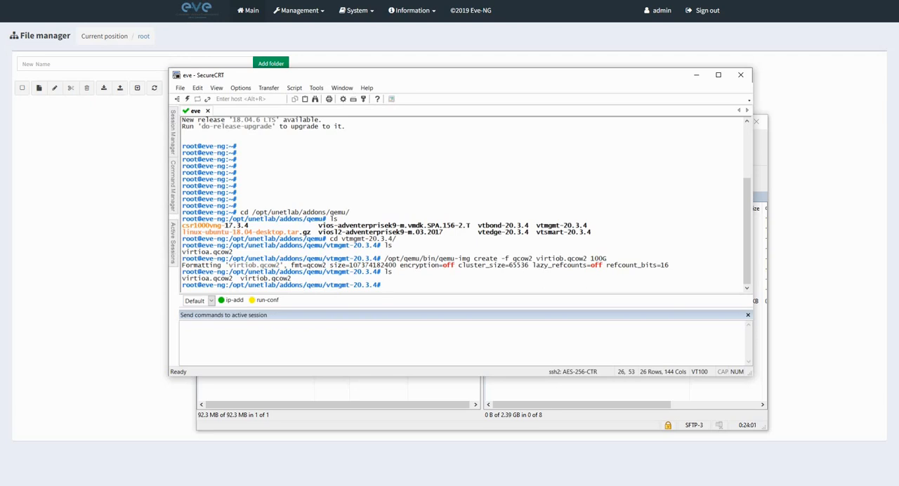
Exit the shell and log back in to the eve SSH session as root by entering the account password.
text(exit)
key(Return)
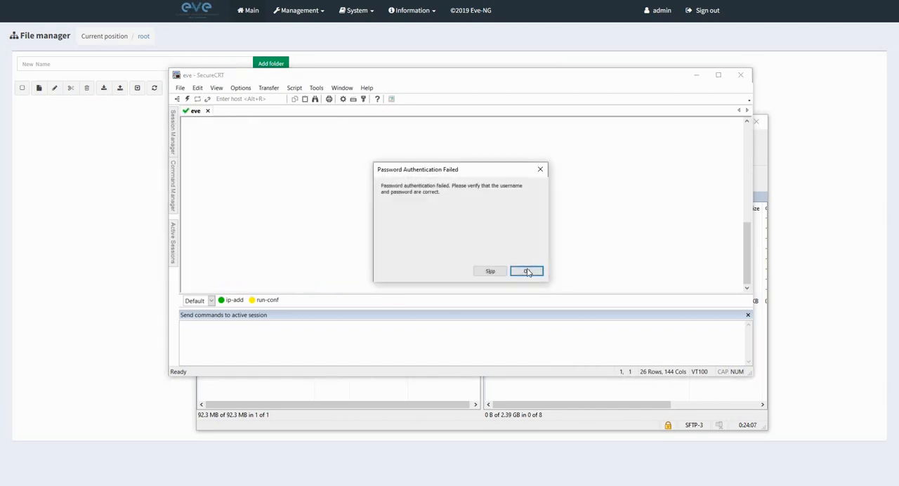
key(Return)
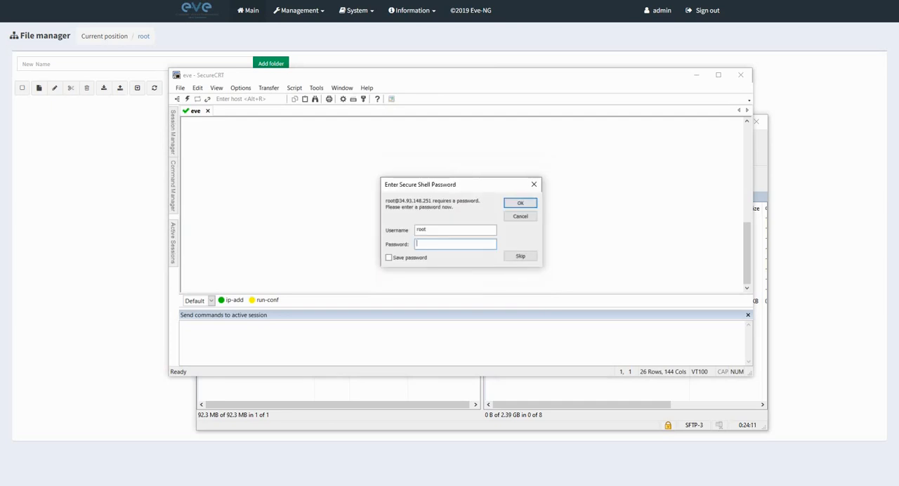
text(ev•••••••)
key(Return)
key(Return)
key(Return)
key(Return)
key(Return)
key(Return)
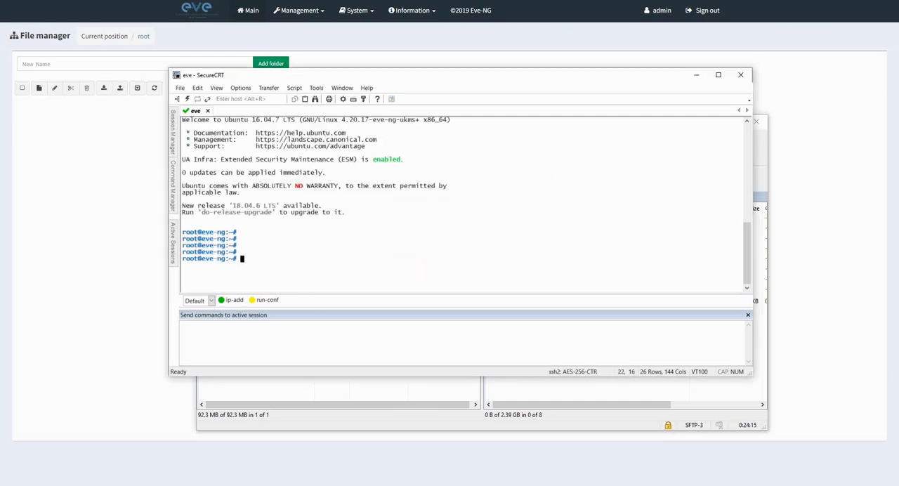
Return to /opt/unetlab/addons/qemu/ in the new session and list the image folders.
text(cd /opt/)
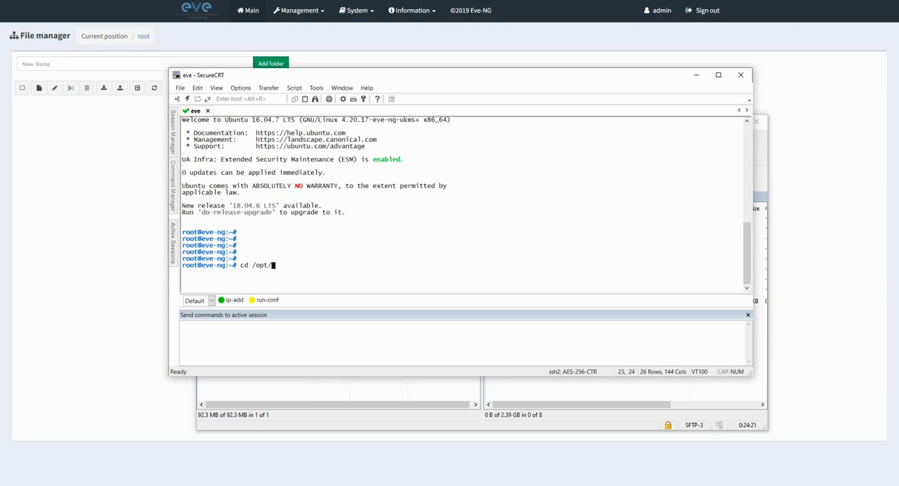
text(une)
key(Tab)
text(ad)
key(Tab)
text(q)
key(Tab)
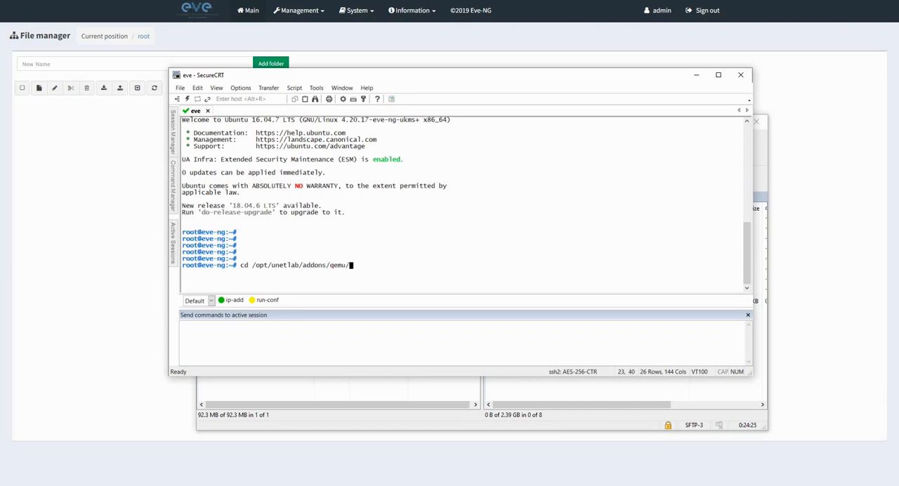
key(Return)
text(ls)
key(Return)
key(Return)
key(Return)
key(Return)
key(Return)
key(Return)
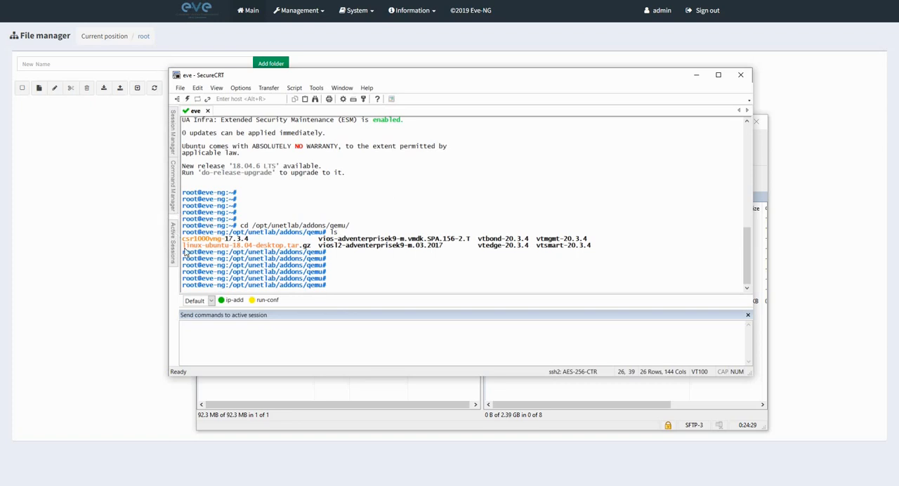
Try to extract linux-ubuntu-desktop-16.04.4.tar.gz with tar xzvf in the qemu directory.
drag(184, 249, 312, 248)
key(ctrl+c)
click(372, 270)
key(alt+Tab)
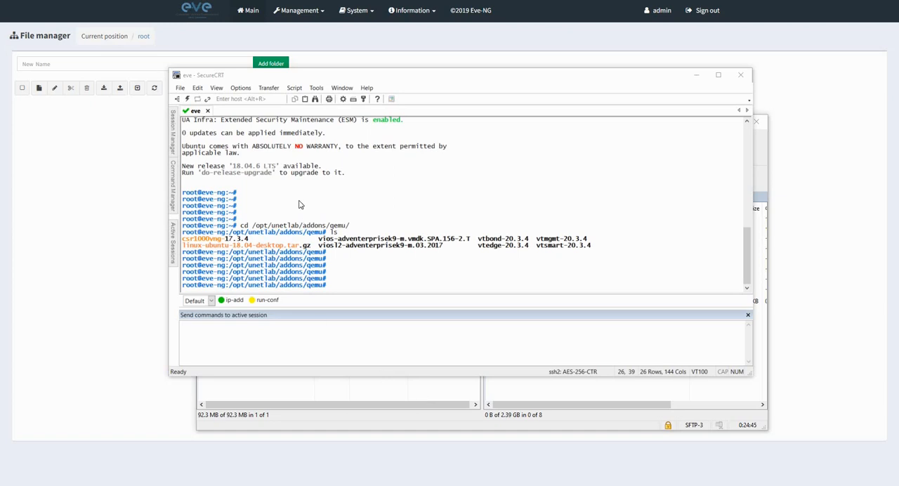
right_click(344, 282)
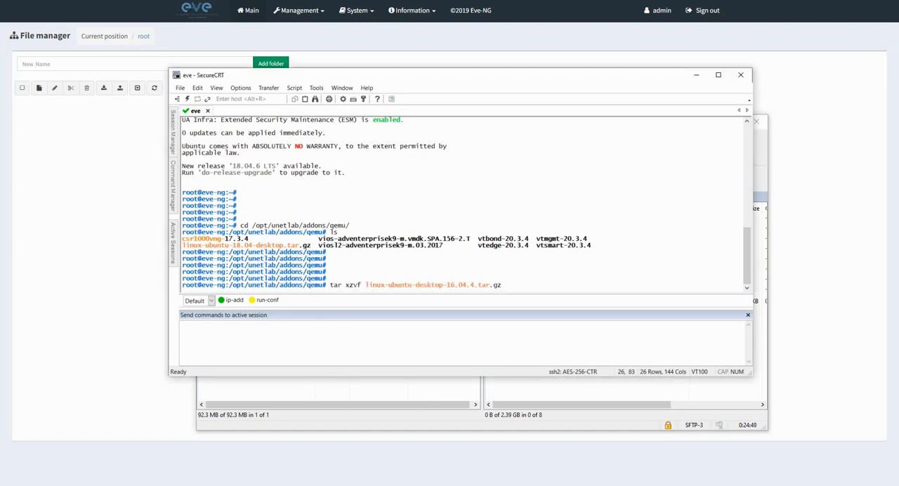
key(Return)
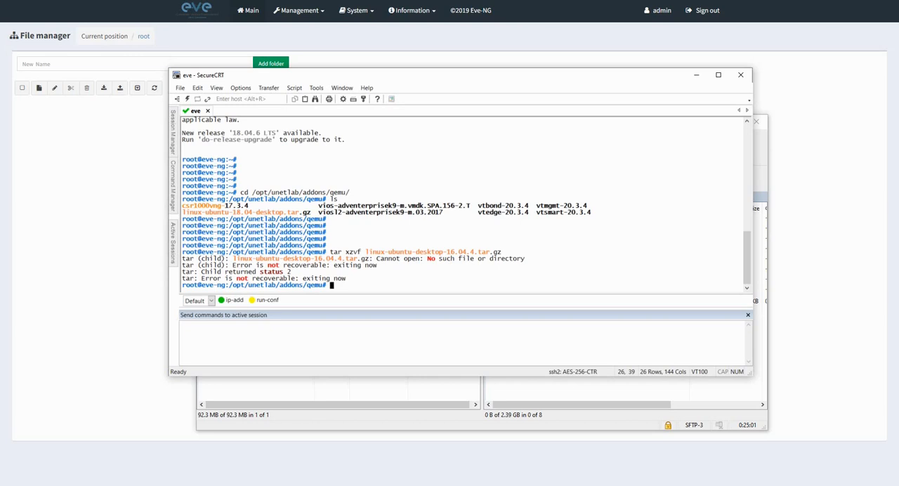
Correct the archive name in the recalled tar xzvf command and extract linux-ubuntu-18.04-desktop.tar.gz.
key(Up)
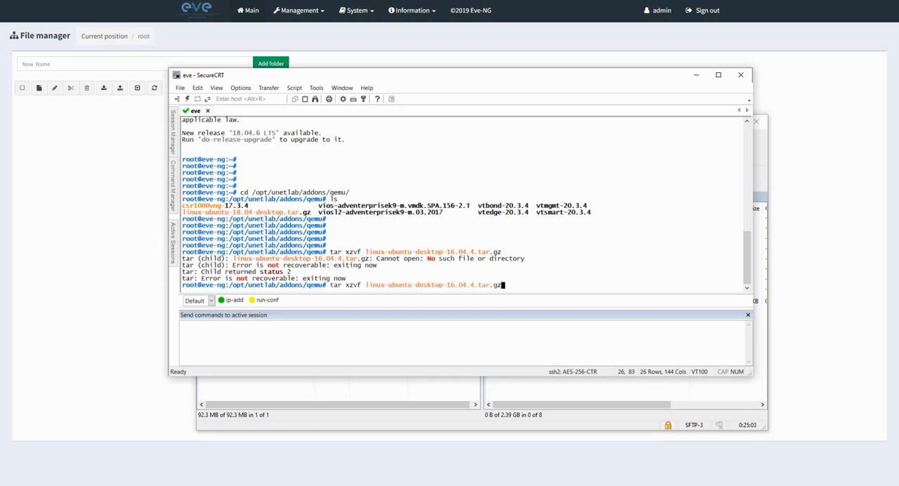
key(Left)
key(Left)
key(Left)
key(Left)
key(Right)
key(Right)
key(Right)
key(Right)
key(Right)
key(Right)
key(BackSpace)
key(BackSpace)
key(BackSpace)
key(BackSpace)
key(BackSpace)
key(BackSpace)
key(BackSpace)
key(BackSpace)
key(BackSpace)
key(BackSpace)
key(BackSpace)
key(BackSpace)
key(BackSpace)
key(BackSpace)
key(BackSpace)
key(BackSpace)
key(BackSpace)
key(BackSpace)
key(BackSpace)
key(BackSpace)
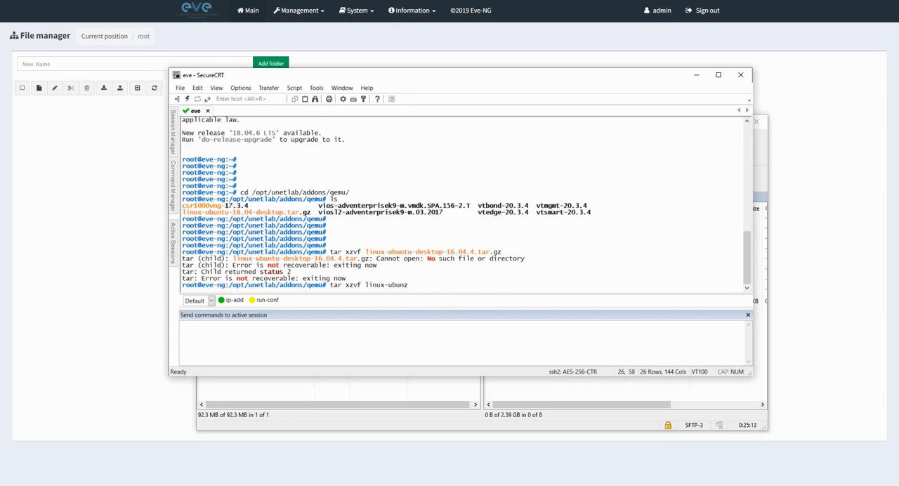
key(BackSpace)
key(BackSpace)
key(BackSpace)
key(BackSpace)
key(BackSpace)
key(BackSpace)
key(BackSpace)
key(BackSpace)
key(BackSpace)
key(BackSpace)
drag(182, 212, 311, 212)
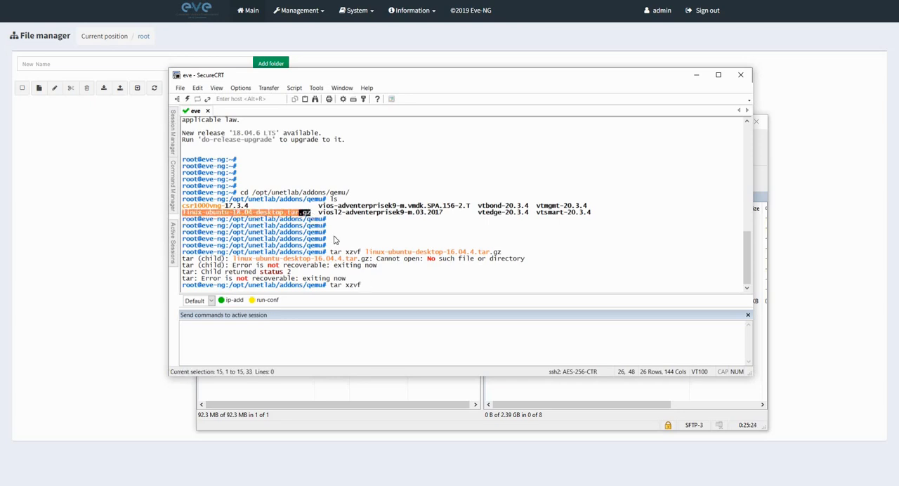
right_click(374, 287)
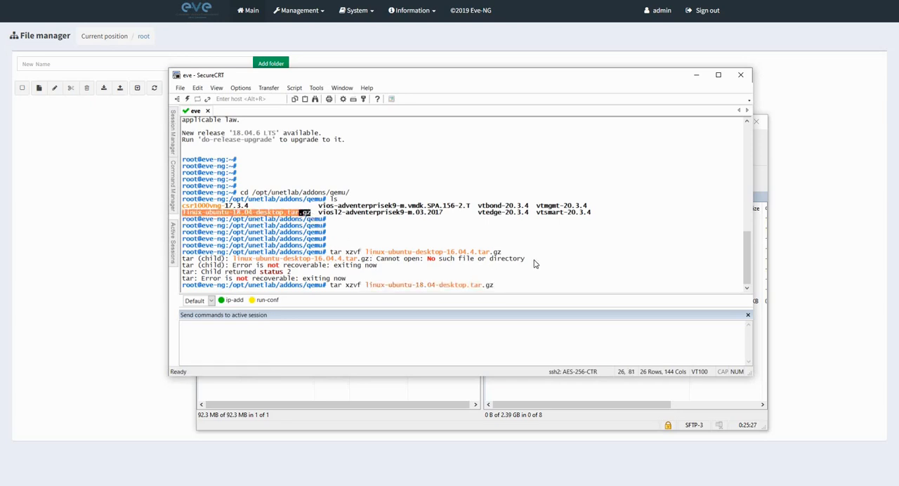
key(Return)
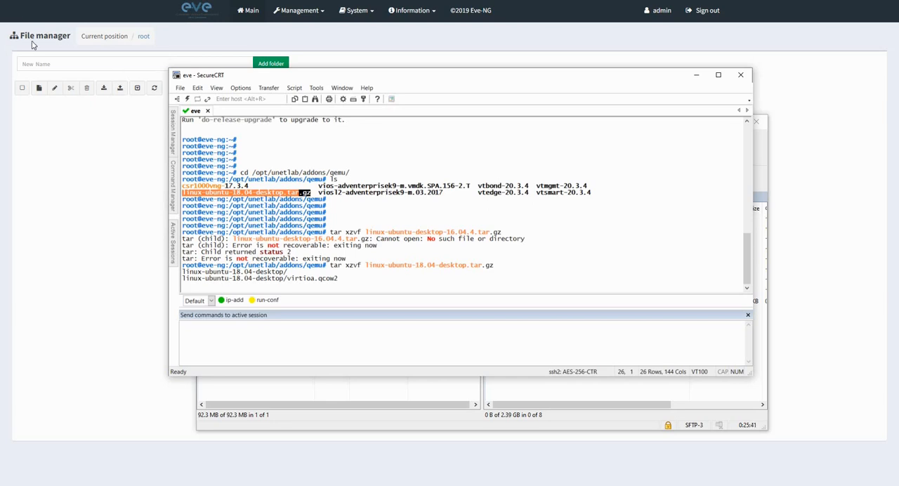
click(398, 283)
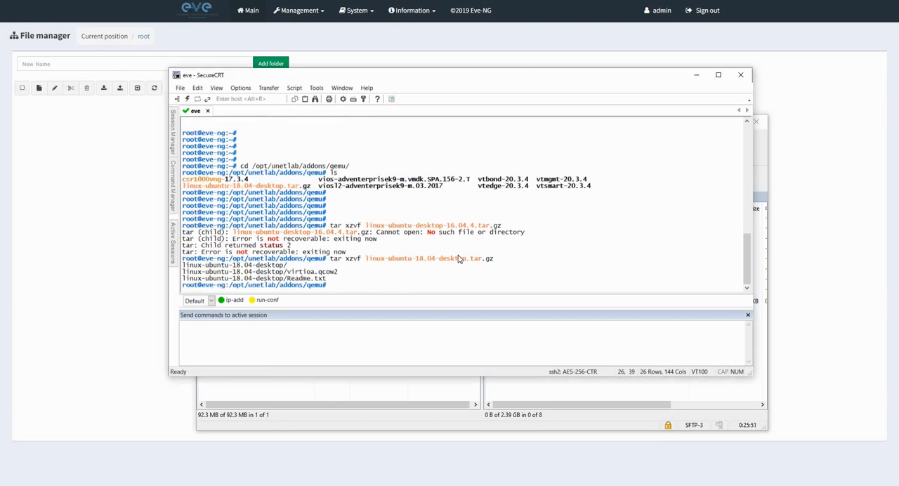
List the qemu directory and check the Ubuntu archive against its extracted folder.
text(ls)
key(Return)
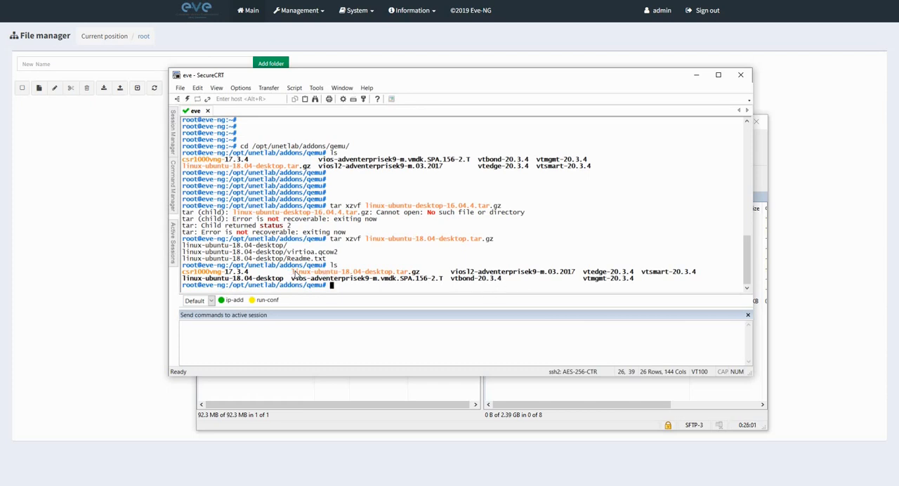
drag(292, 271, 420, 274)
click(190, 283)
drag(184, 280, 240, 281)
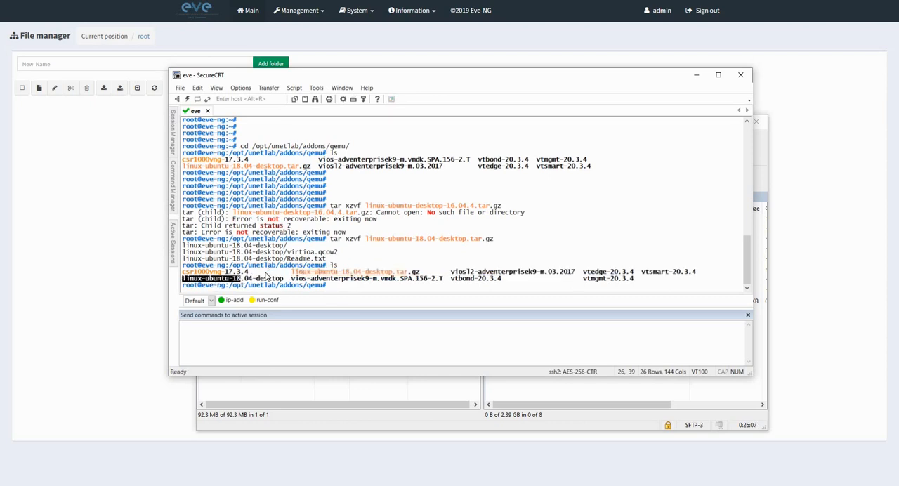
click(295, 276)
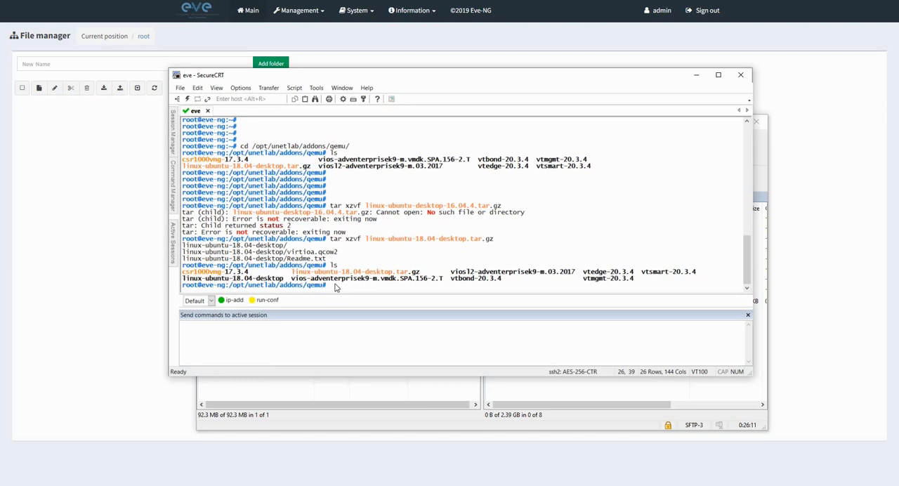
Force-delete the linux-ubuntu-18.04-desktop.tar.gz archive from the qemu directory.
text(rm -f li)
key(Tab)
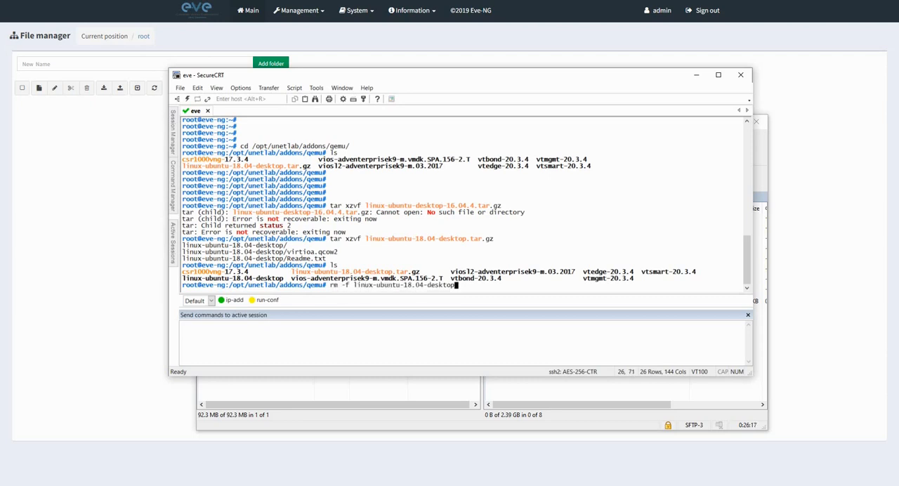
text(.)
key(Tab)
key(Return)
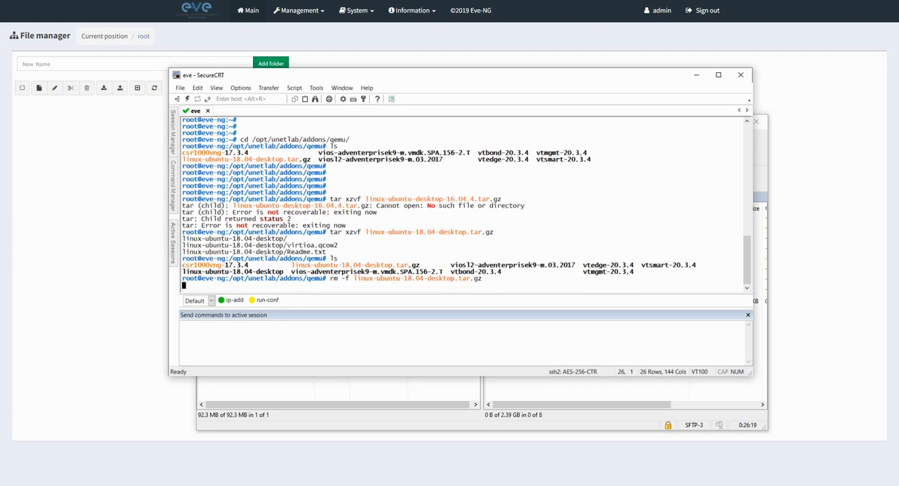
Enter the linux-ubuntu-18.04-desktop directory and list its files to check the disk image name.
text(cd li)
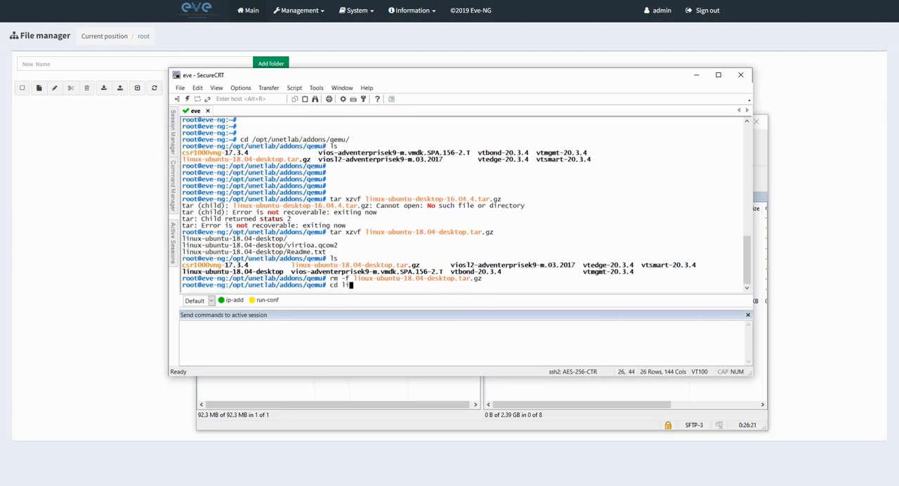
key(Tab)
key(Return)
text(ls)
key(Return)
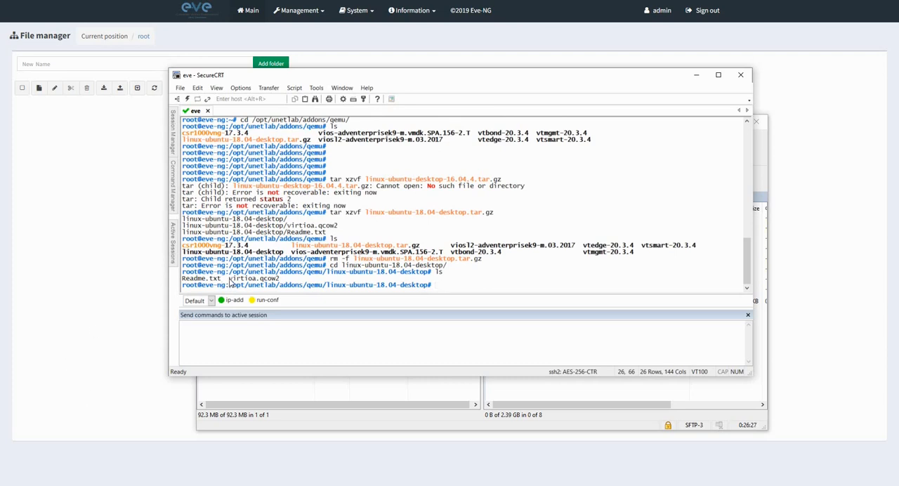
drag(229, 279, 318, 279)
click(335, 285)
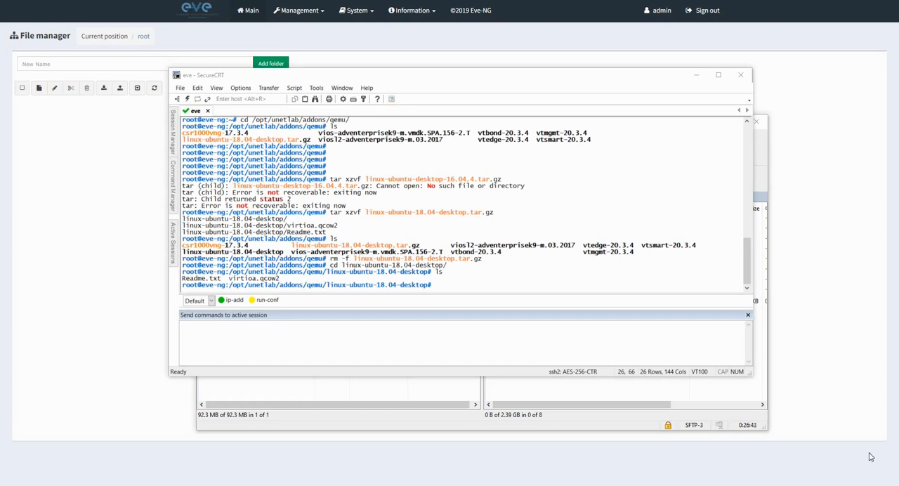
Fix the EVE-NG image permissions by running /opt/unetlab/wrappers/unl_wrapper -a fixpermissions.
right_click(457, 288)
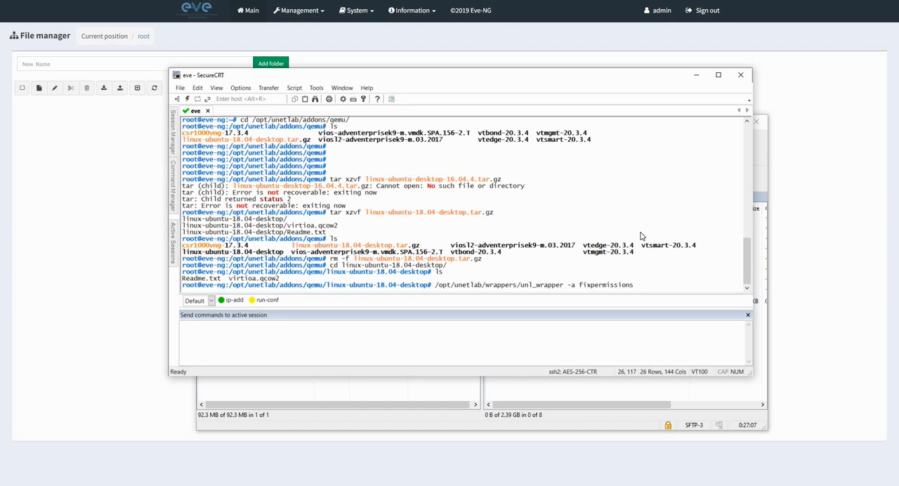
key(Return)
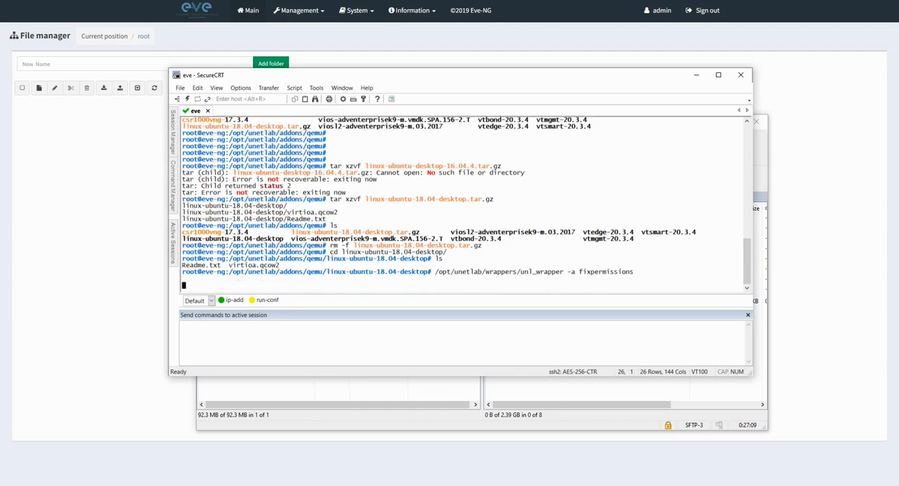
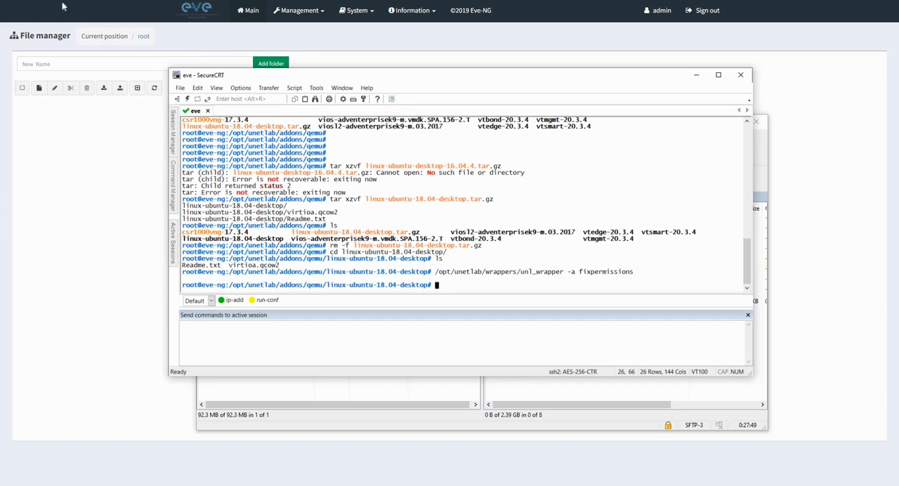
Disconnect and close the SecureCRT session to eve, and terminate the WinSCP session, returning to the EVE-NG file manager.
click(742, 76)
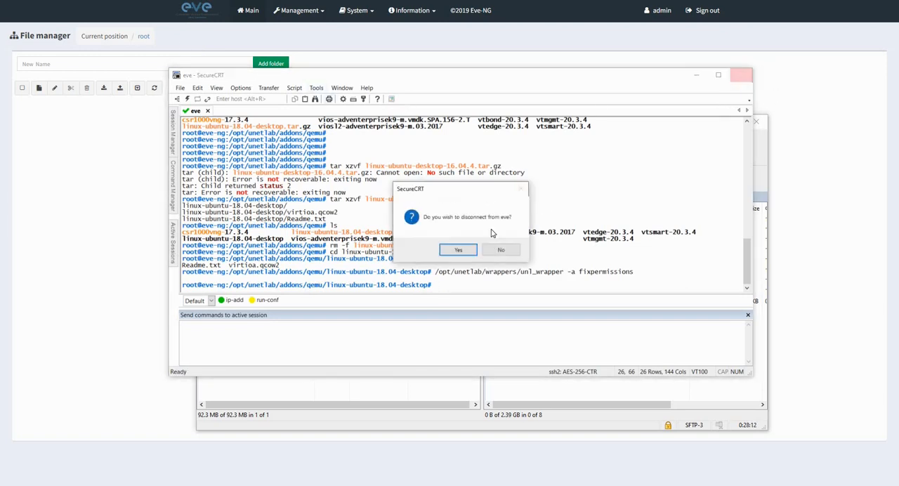
click(457, 251)
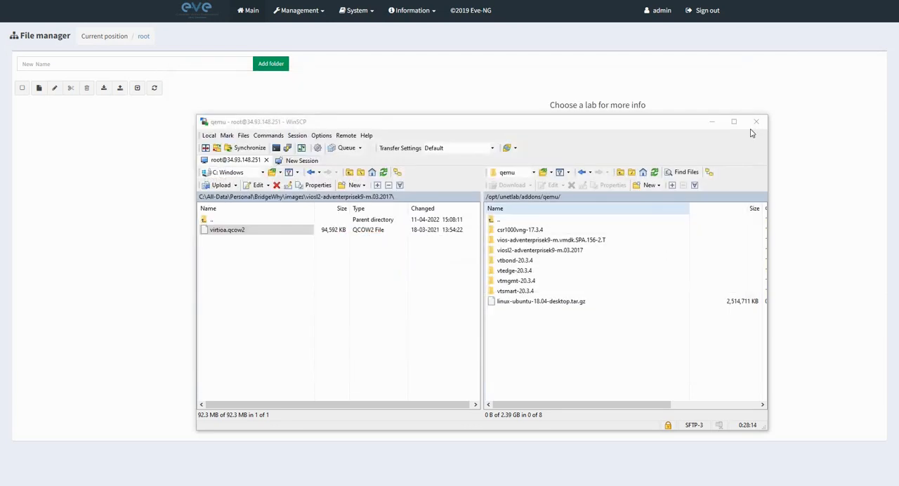
click(759, 128)
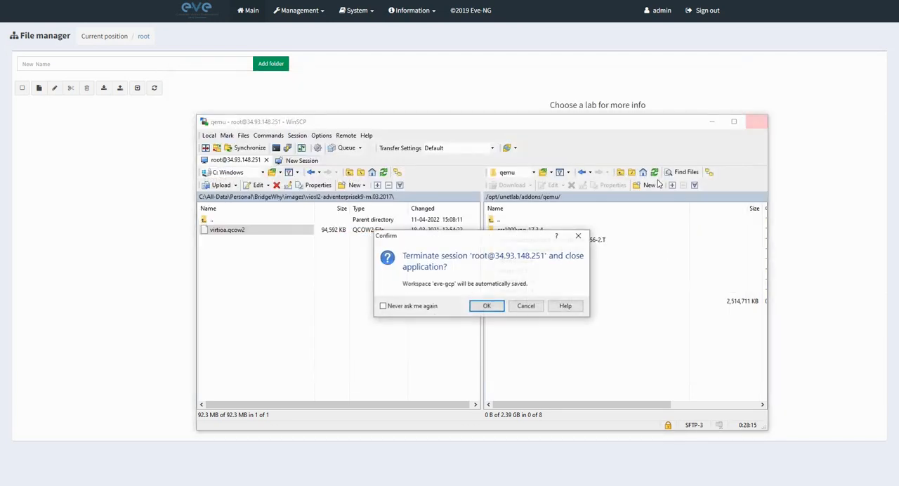
click(486, 306)
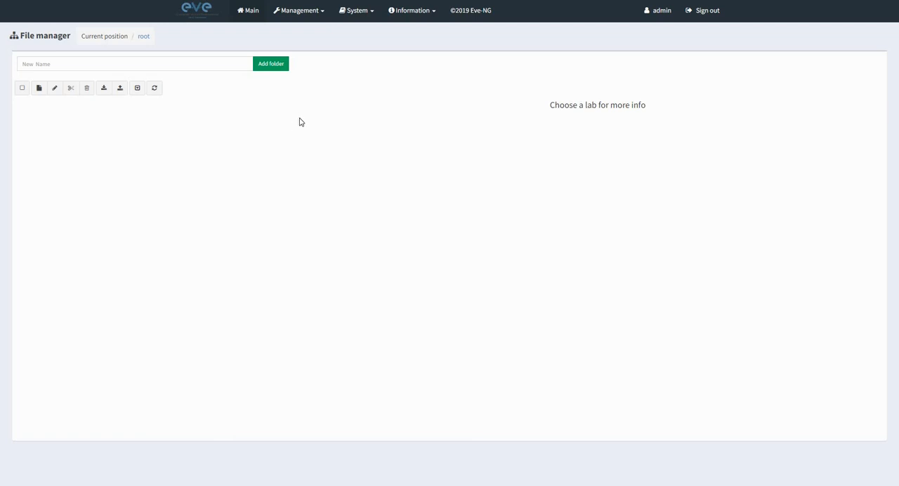
Create a lab named SD-WAN with the author's name and the description "This lab is to play around with various concepts of SD-WAN".
click(39, 89)
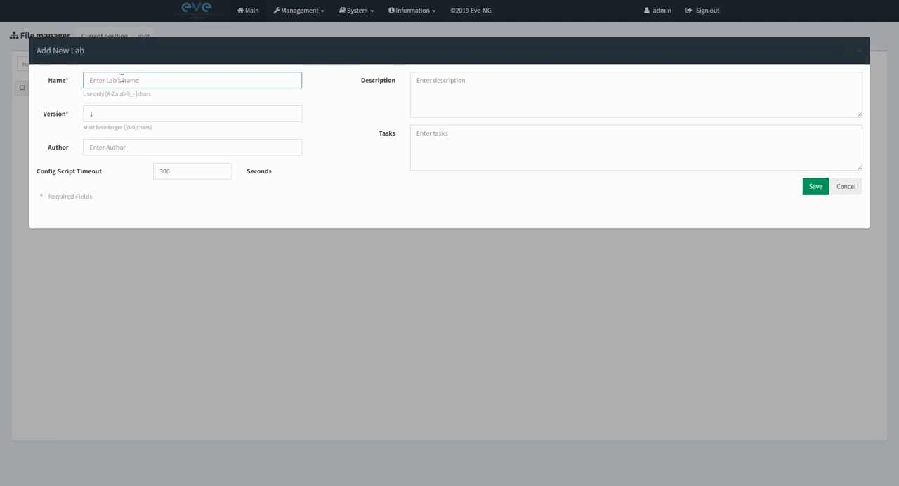
text(SD-WAN)
click(136, 149)
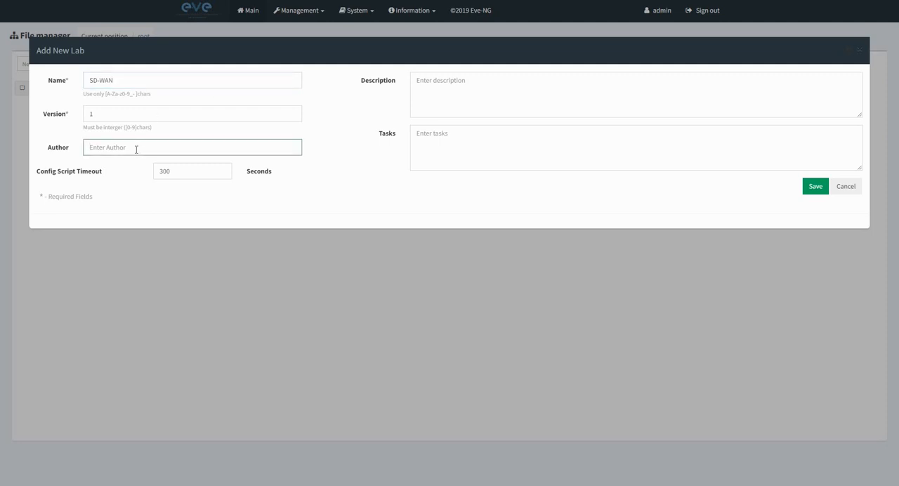
text(v)
key(Tab)
key(Tab)
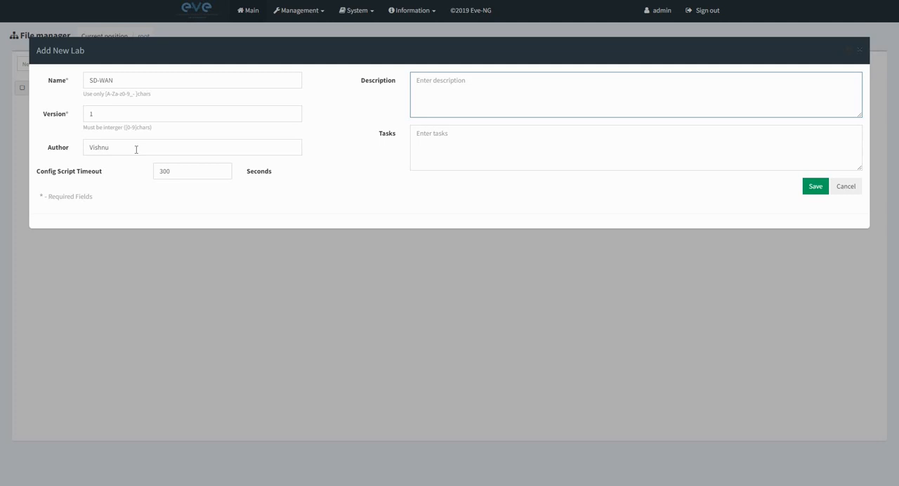
text(This lab is to play around with various concepts of SD-WAN)
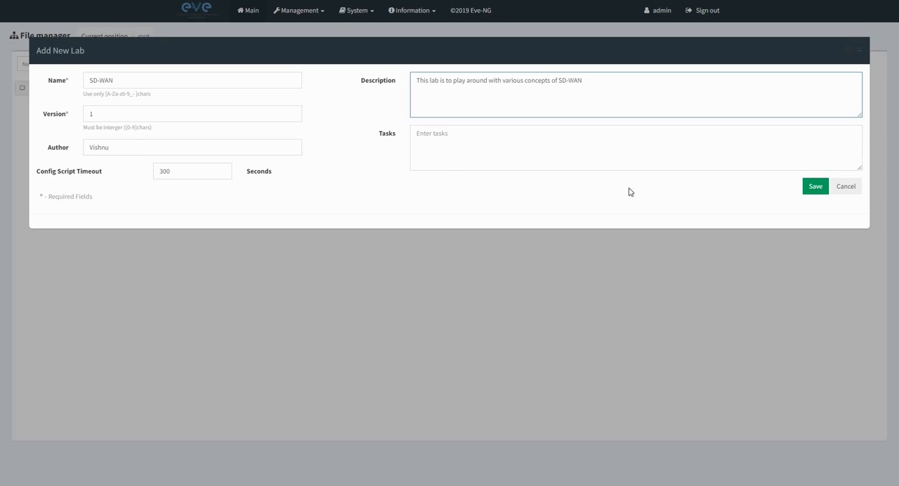
click(815, 188)
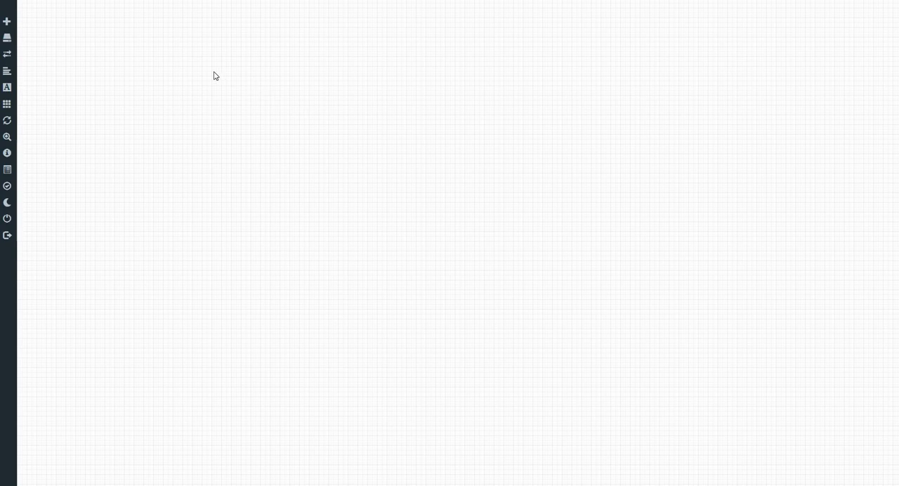
Start a new node in the lab using the Viptela vManage template.
click(6, 22)
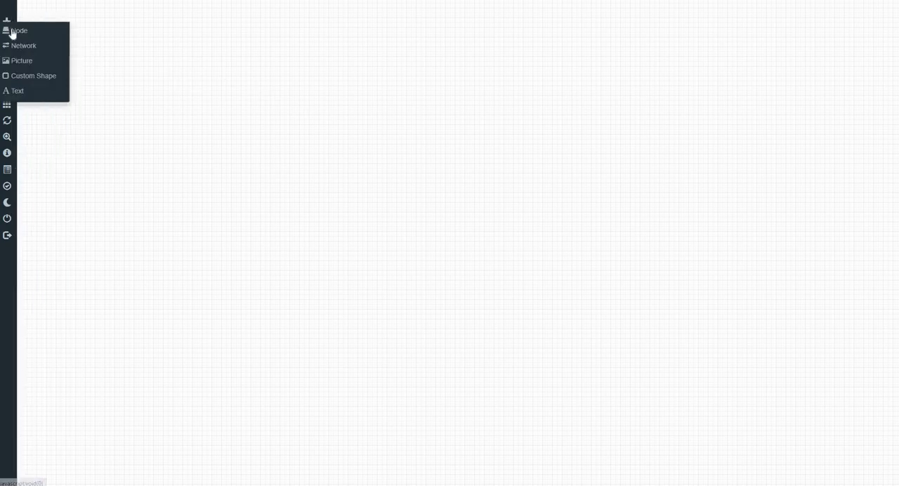
click(17, 31)
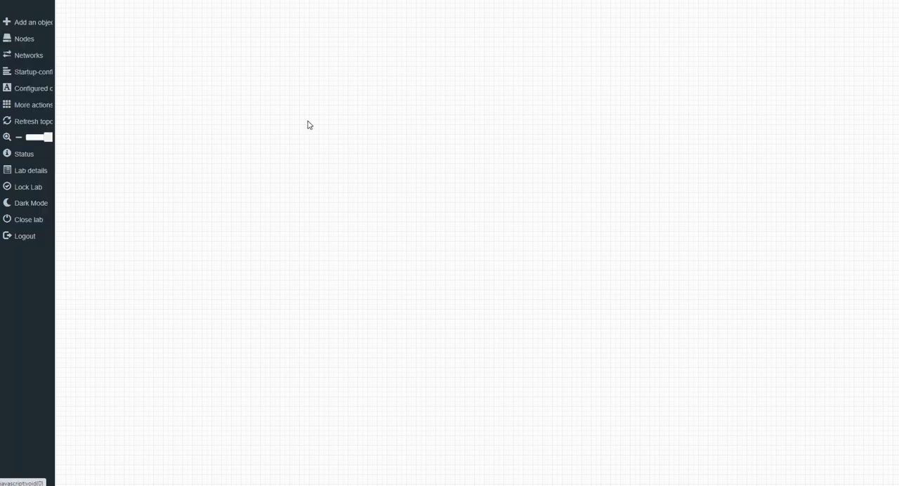
scroll(497, 195, down, 3)
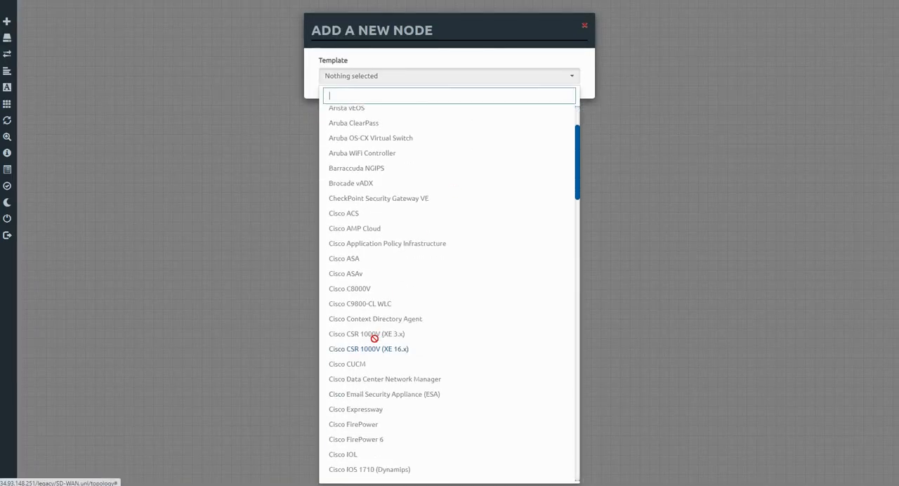
scroll(494, 257, down, 13)
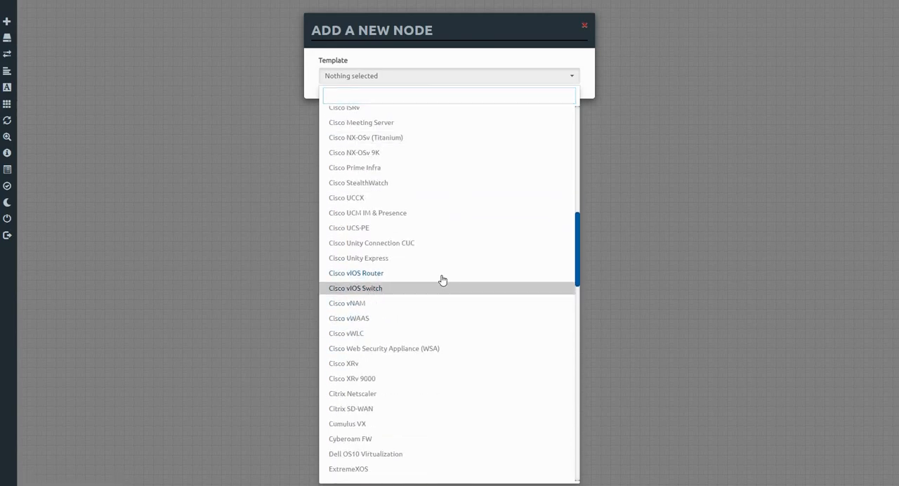
scroll(439, 273, down, 8)
scroll(440, 274, down, 8)
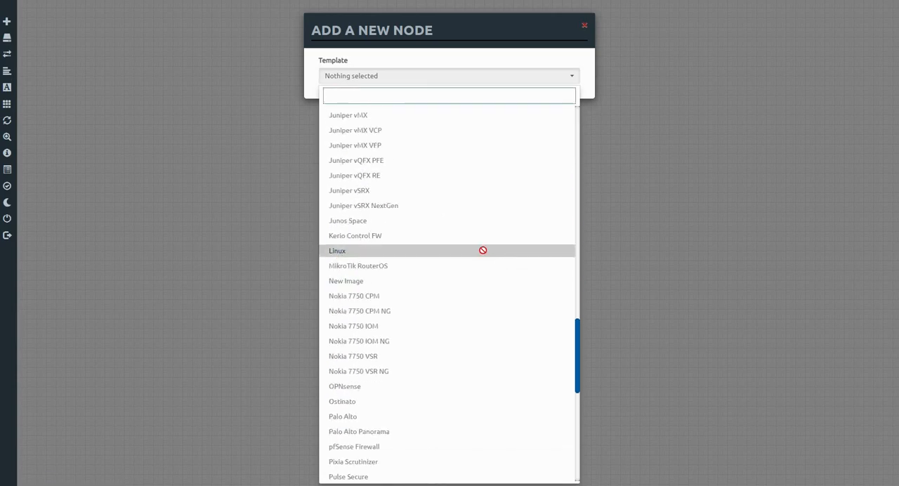
scroll(485, 253, down, 8)
scroll(477, 253, down, 3)
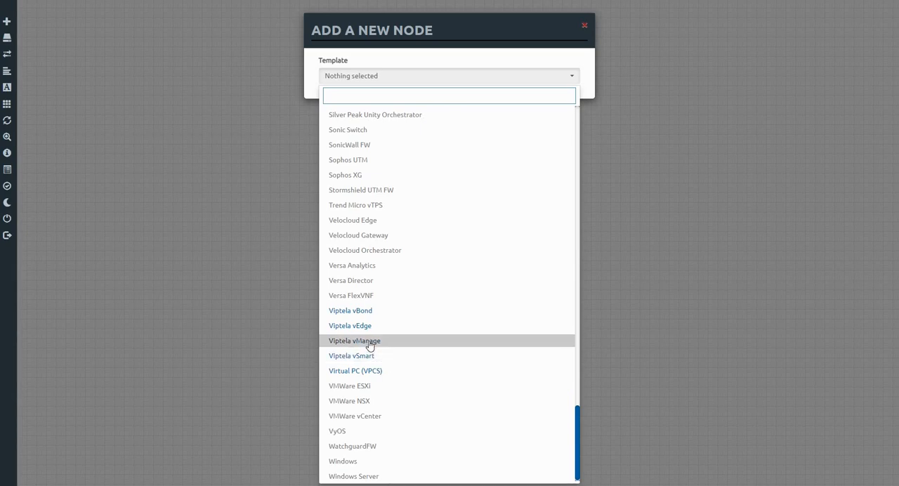
click(370, 344)
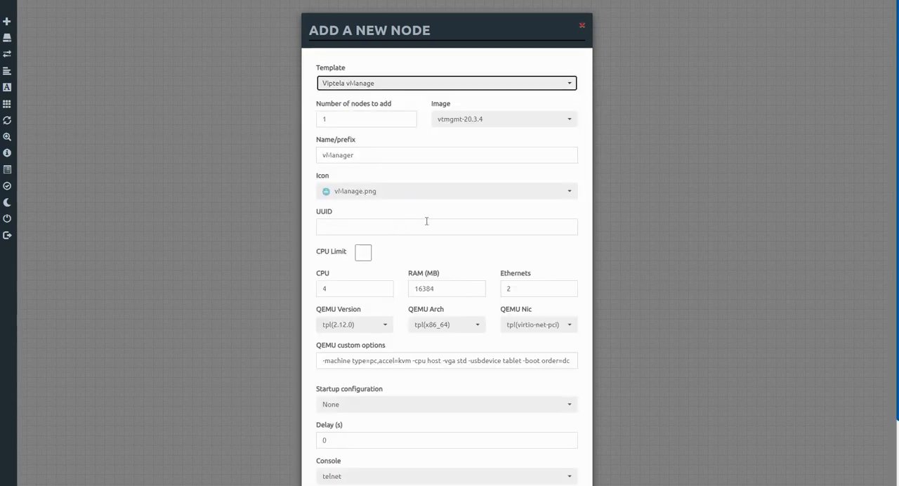
Review the vManage node's RAM and Ethernet settings, save it with the defaults, and place it in the upper part of the canvas, right of centre.
scroll(399, 243, down, 1)
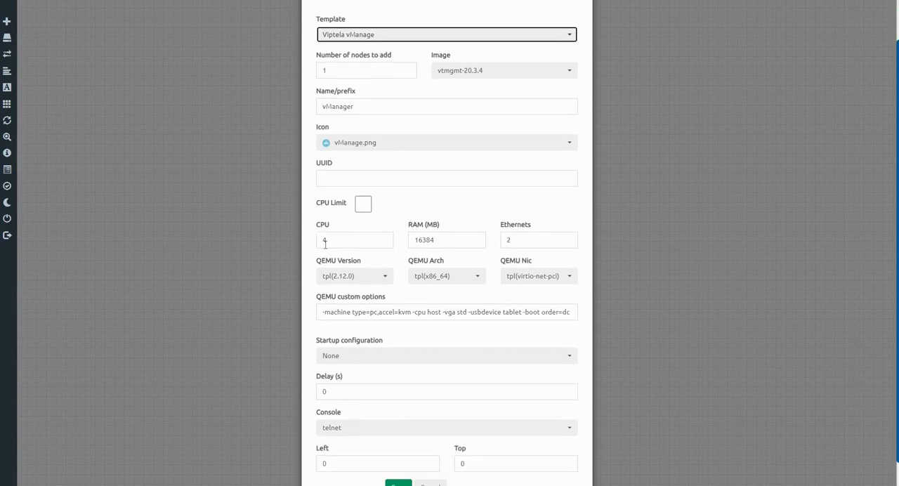
click(448, 241)
scroll(516, 226, down, 1)
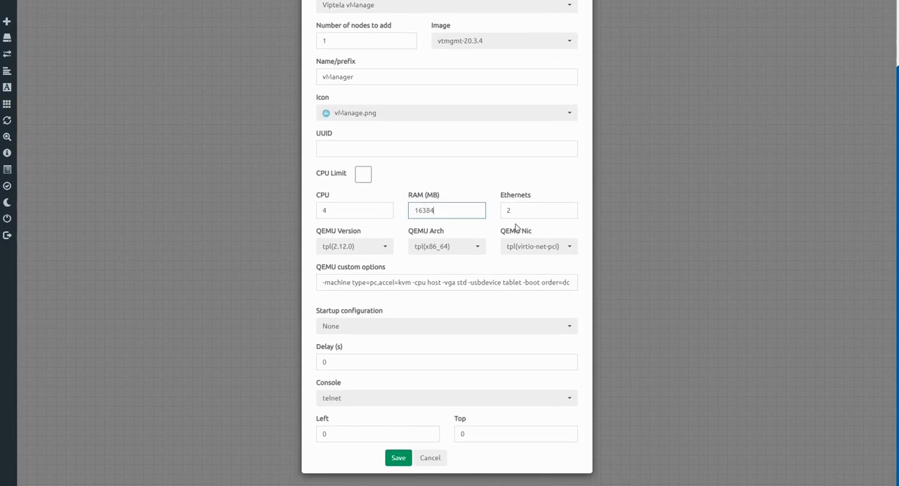
click(530, 211)
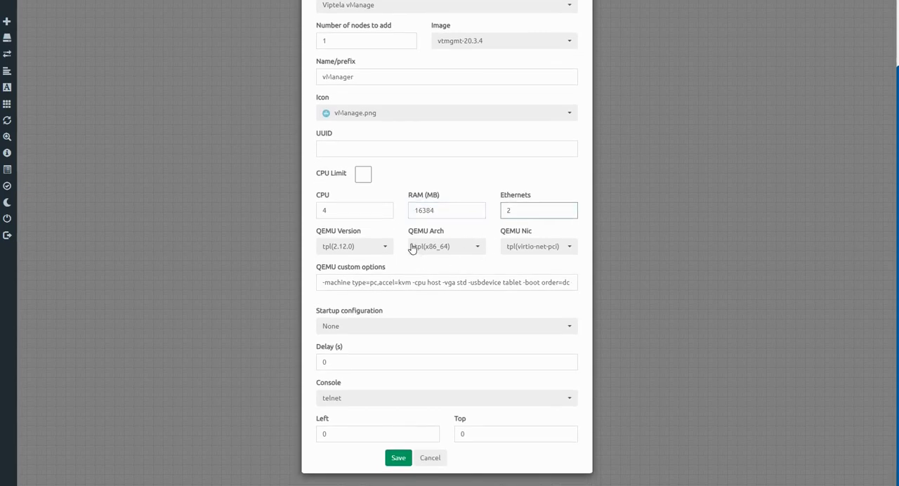
scroll(409, 246, up, 2)
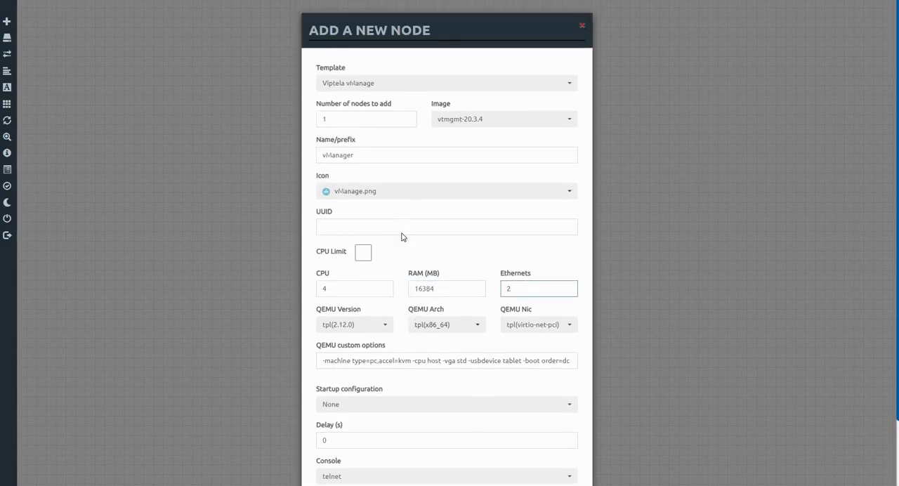
scroll(401, 237, down, 2)
click(398, 458)
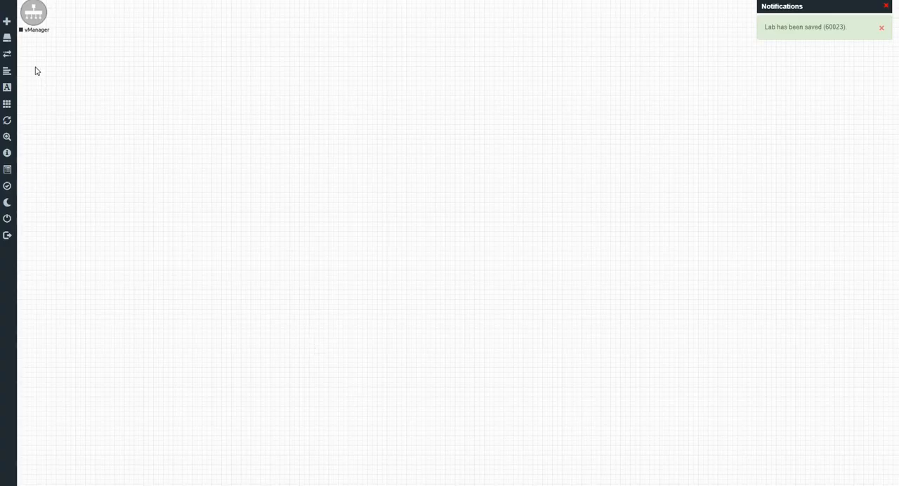
drag(33, 17, 435, 133)
drag(585, 136, 594, 133)
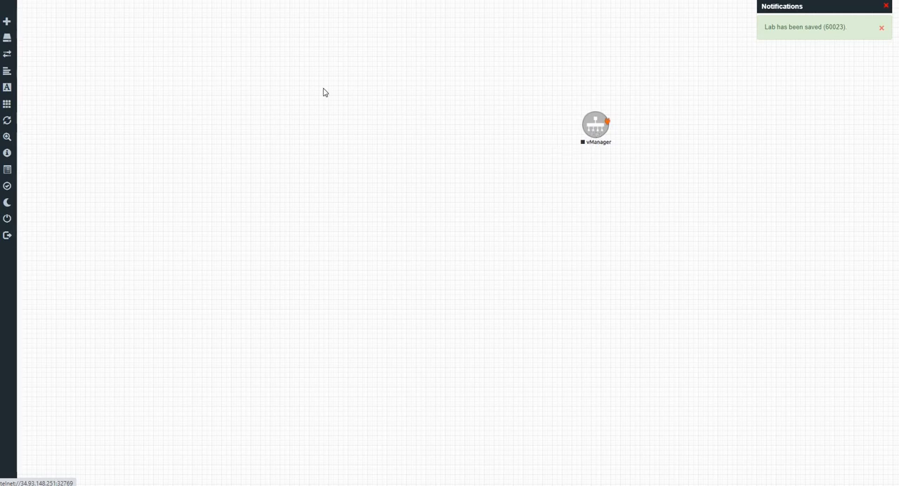
Add one Viptela vSmart node with its default settings and place it just below the vManager node.
click(9, 24)
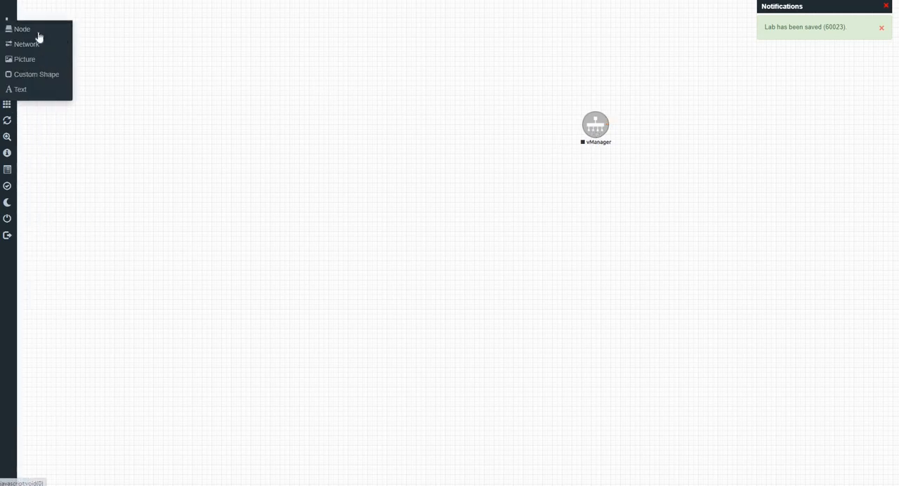
click(44, 32)
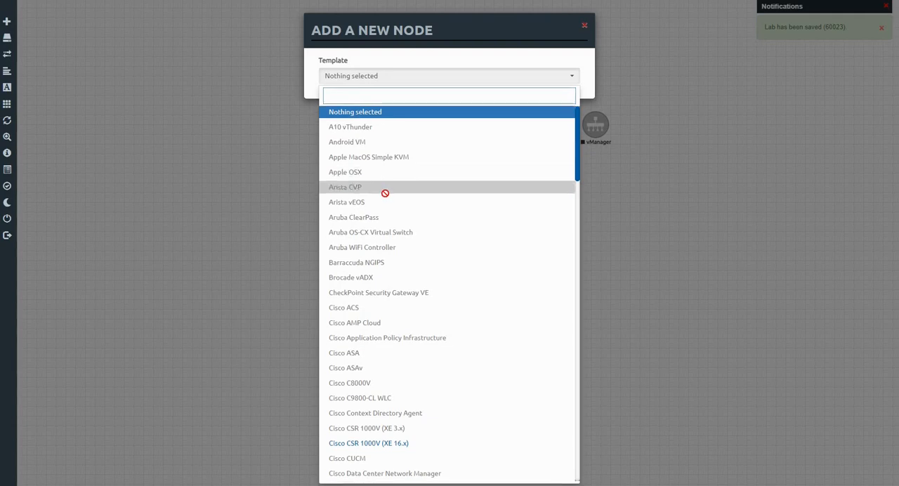
scroll(387, 191, down, 10)
scroll(384, 193, down, 15)
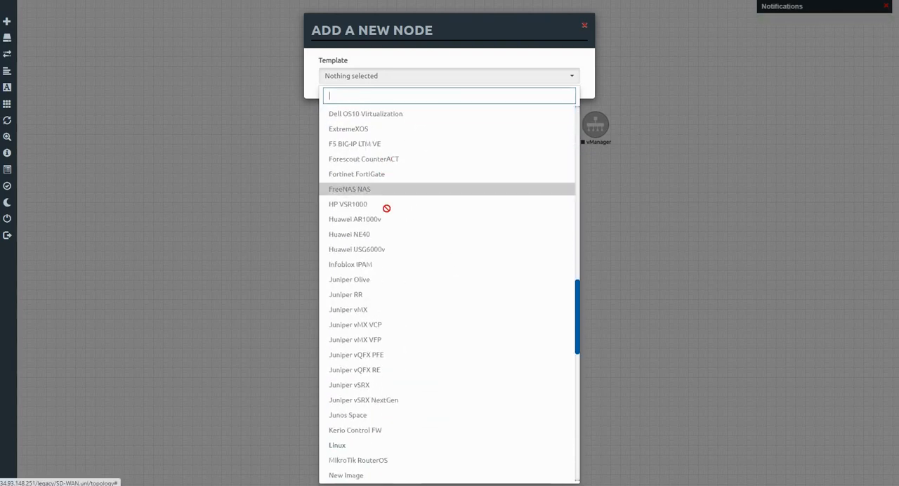
scroll(390, 233, down, 3)
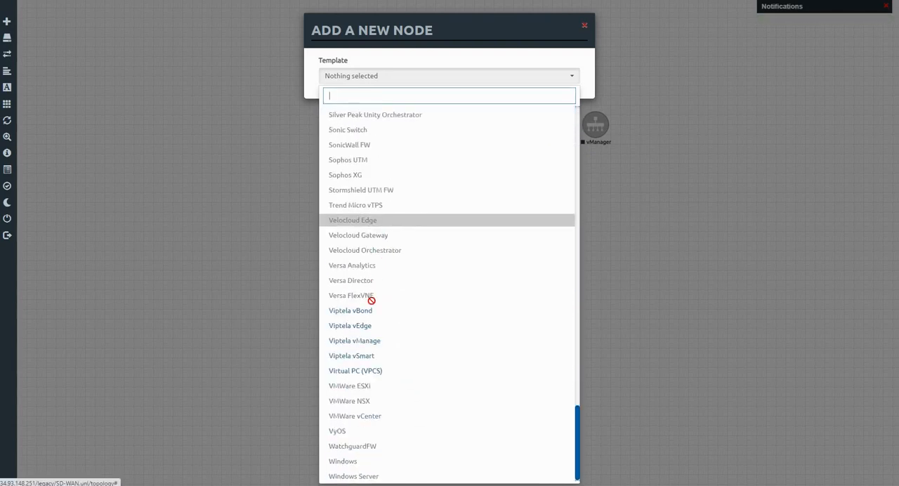
click(361, 356)
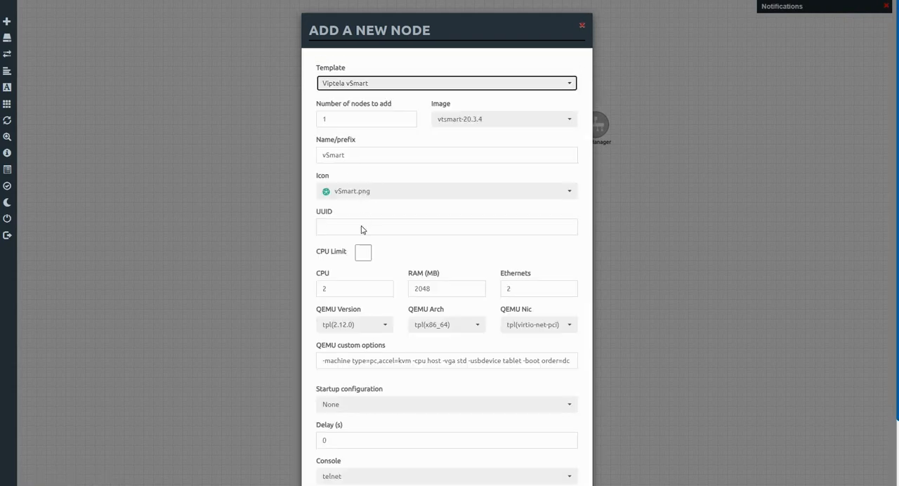
scroll(376, 220, down, 1)
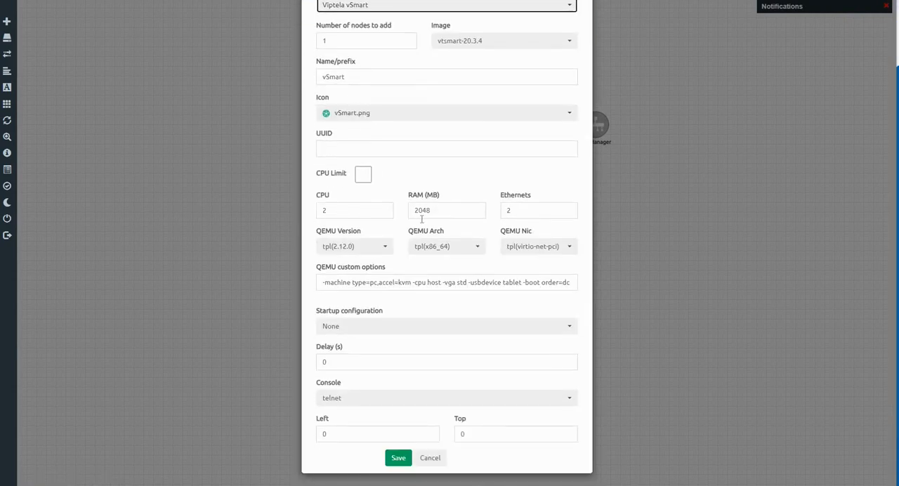
click(399, 460)
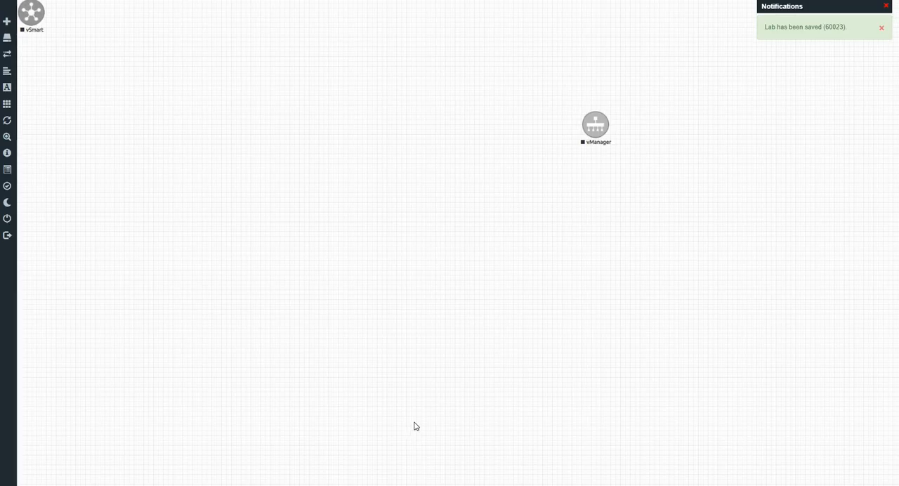
drag(41, 9, 604, 185)
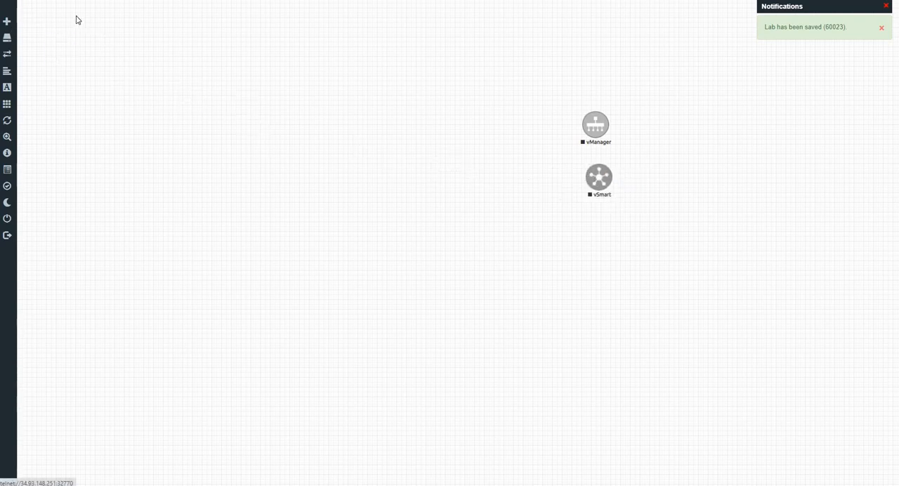
Add one Viptela vBond node with its default settings and place it just below the vSmart node.
click(17, 24)
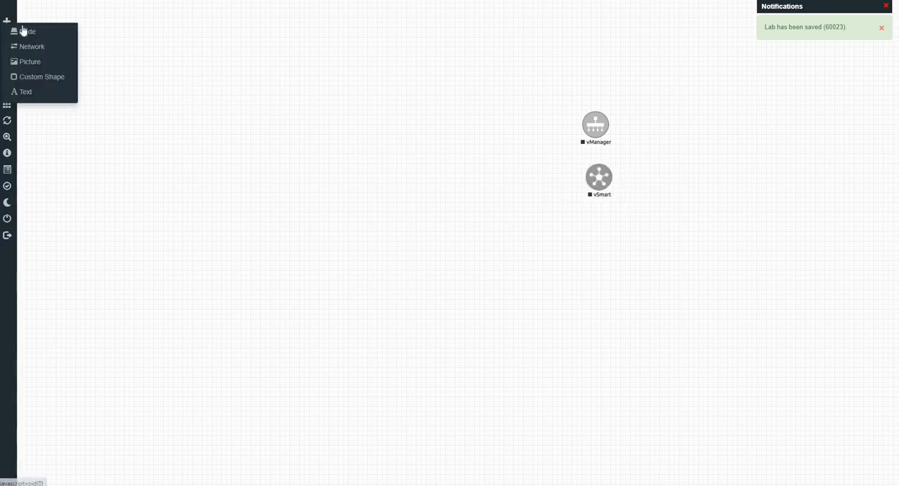
click(21, 31)
scroll(412, 340, down, 8)
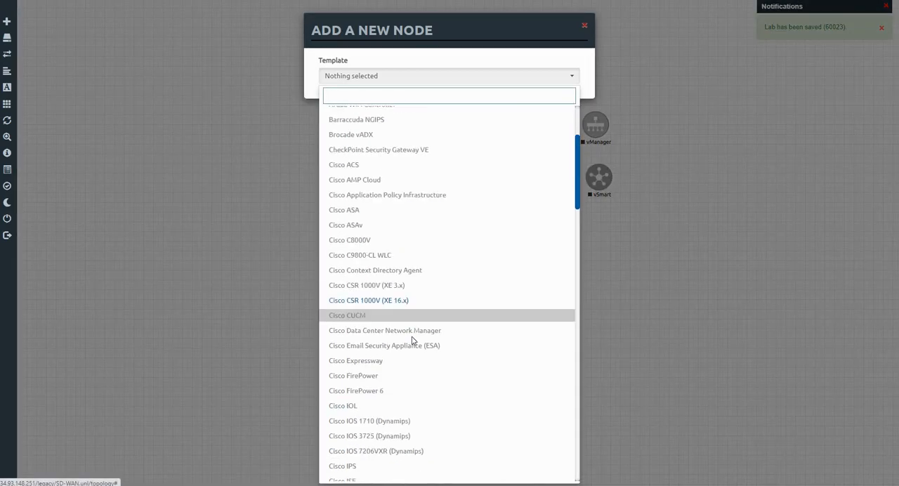
scroll(411, 335, down, 9)
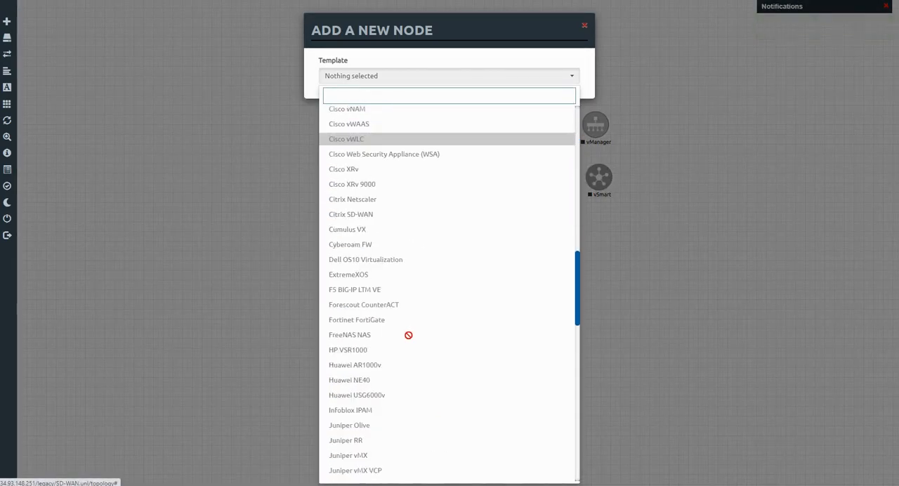
scroll(407, 333, down, 3)
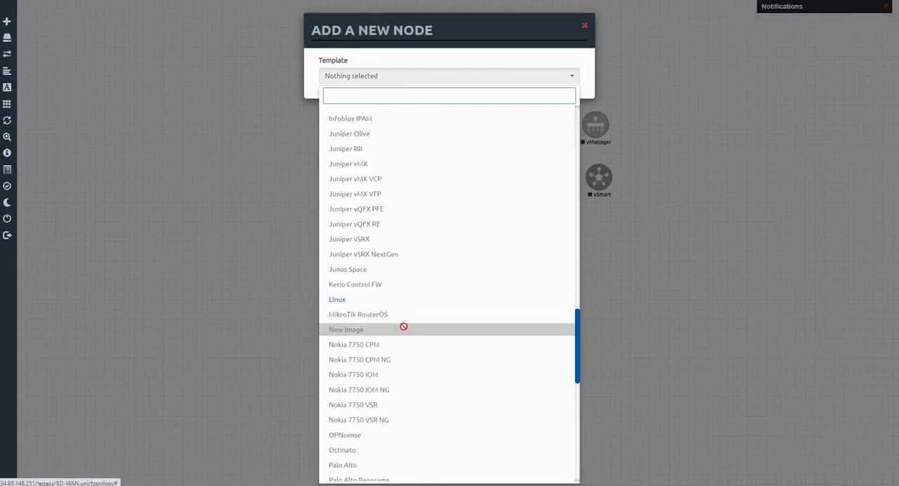
scroll(404, 326, down, 12)
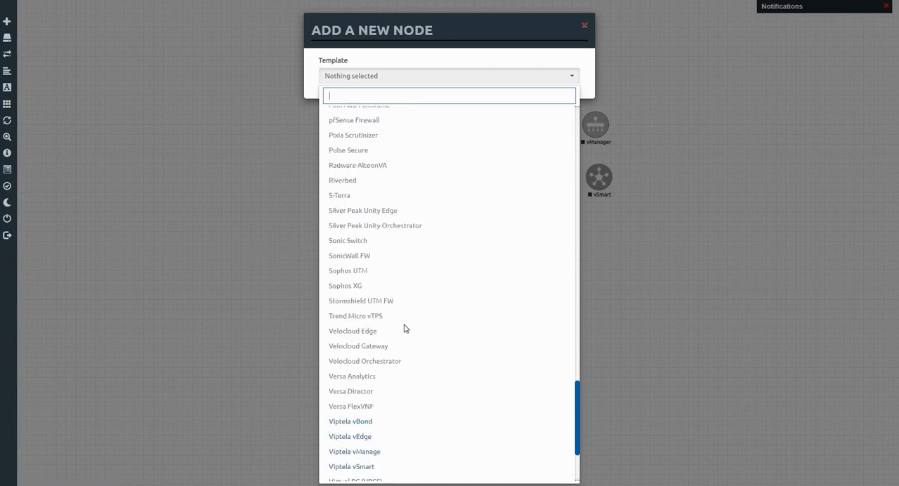
scroll(405, 328, down, 2)
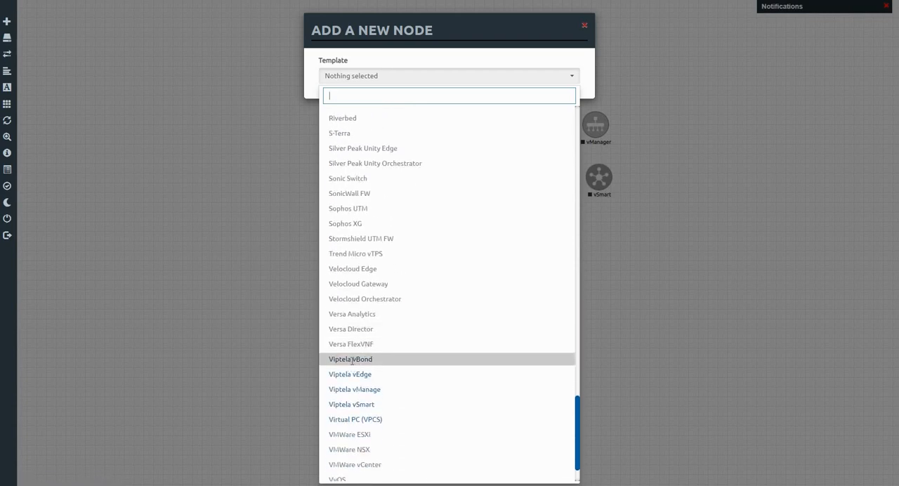
click(352, 360)
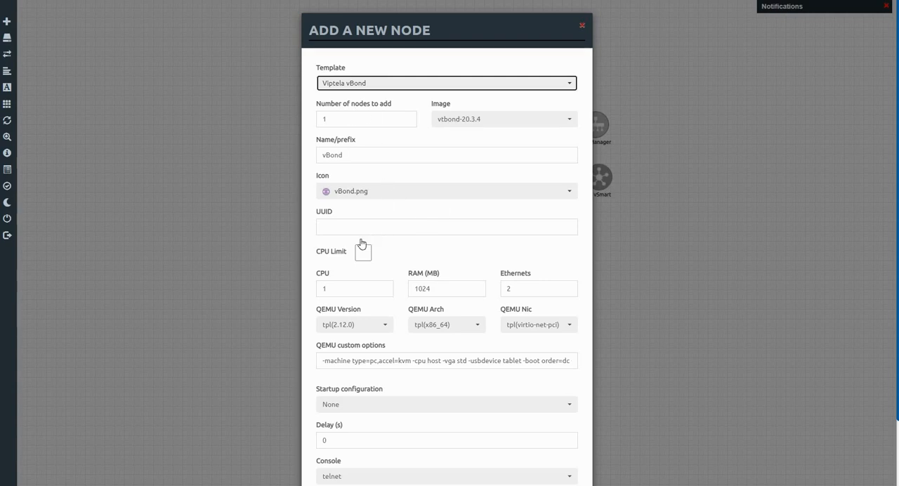
scroll(361, 249, down, 2)
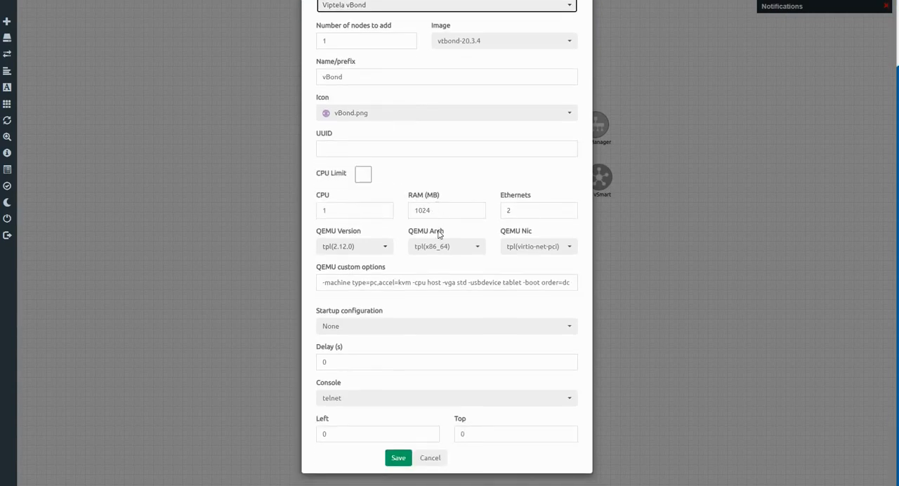
click(397, 457)
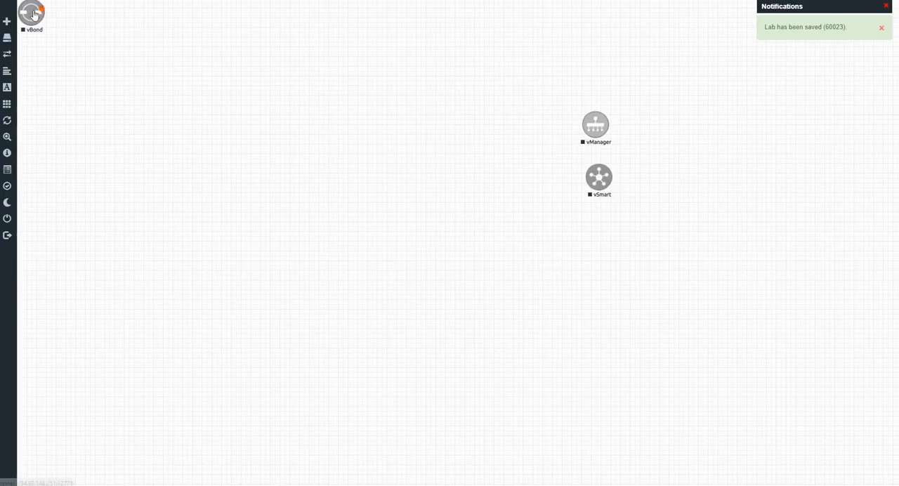
drag(440, 218, 597, 233)
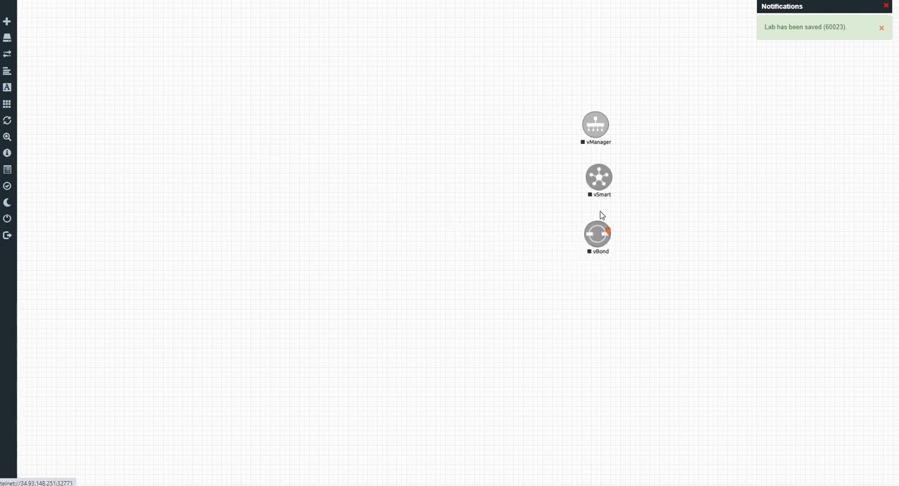
Rearrange the vManager, vSmart and vBond nodes into an evenly spaced vertical column farther right on the canvas.
drag(596, 122, 604, 104)
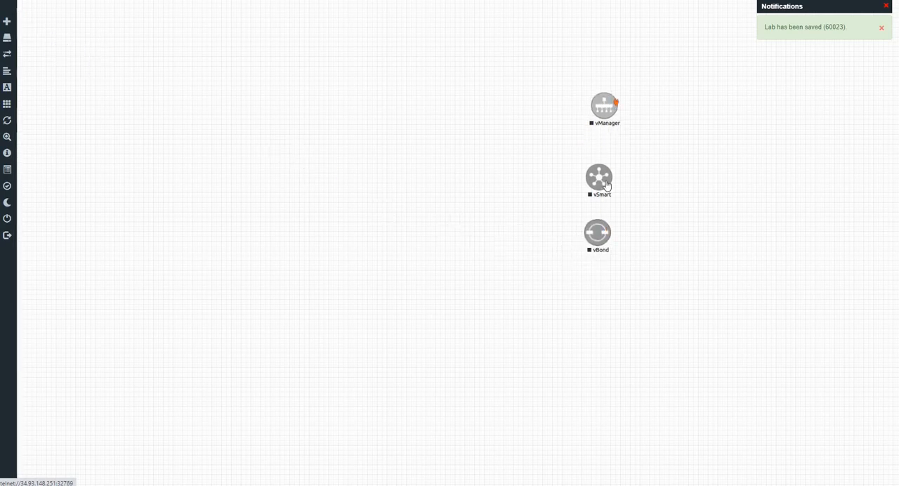
drag(600, 181, 604, 164)
drag(600, 239, 607, 227)
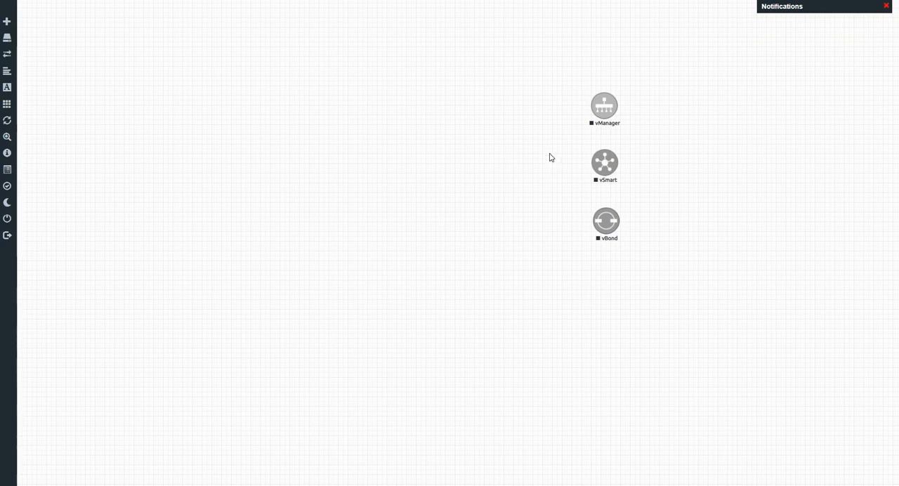
mouse_move(605, 112)
drag(667, 110, 673, 108)
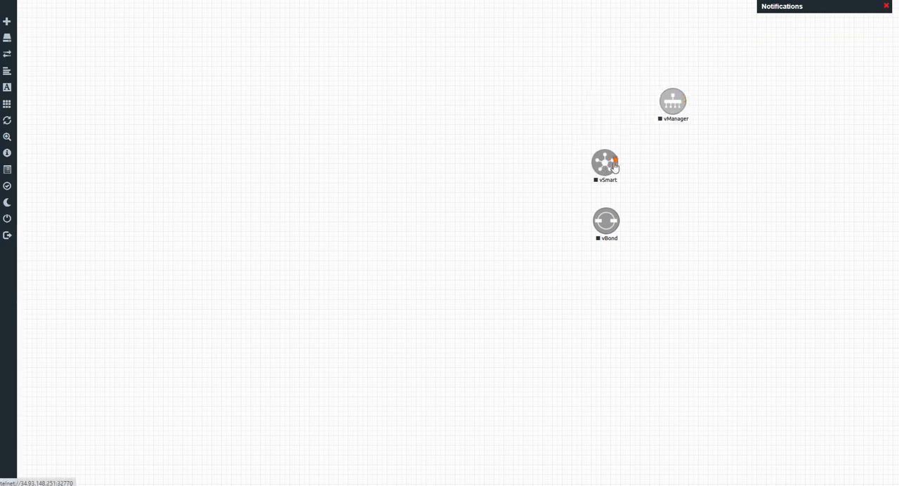
drag(661, 163, 673, 160)
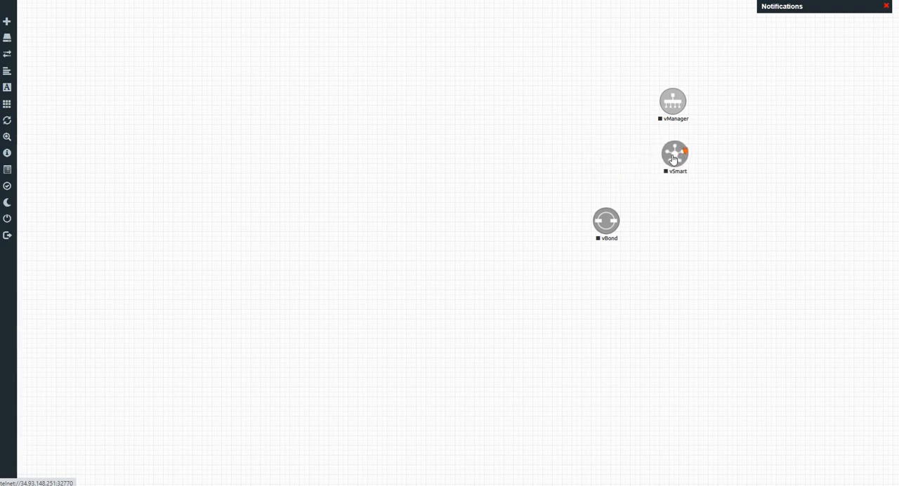
drag(606, 227, 673, 220)
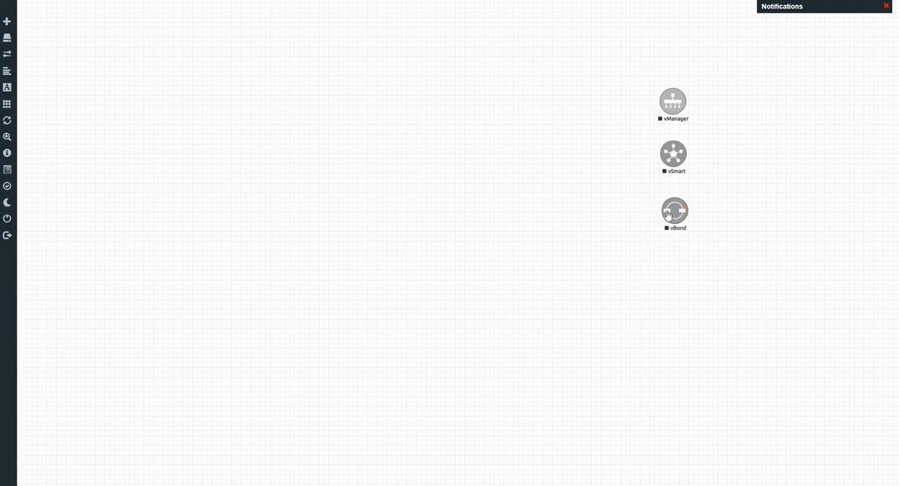
drag(676, 223, 675, 222)
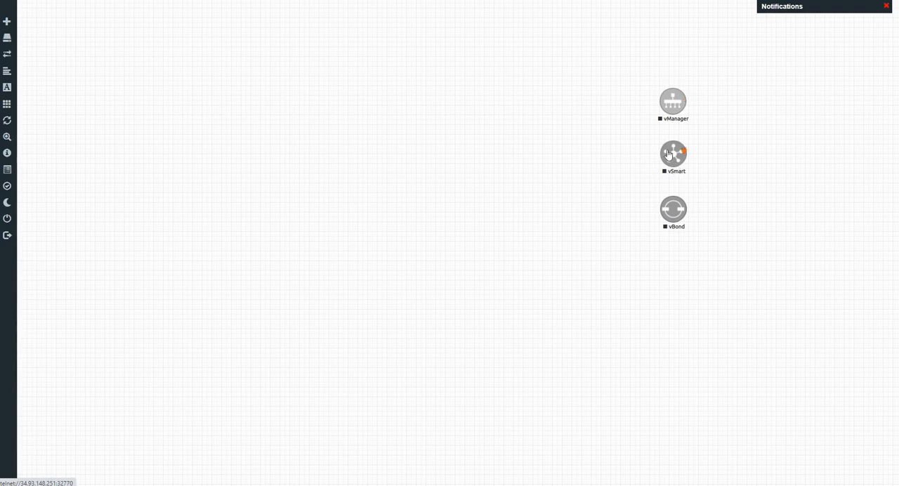
Add one Linux node with the linux-ubuntu-18.04-desktop image and default settings, and place it below the vBond node.
click(8, 21)
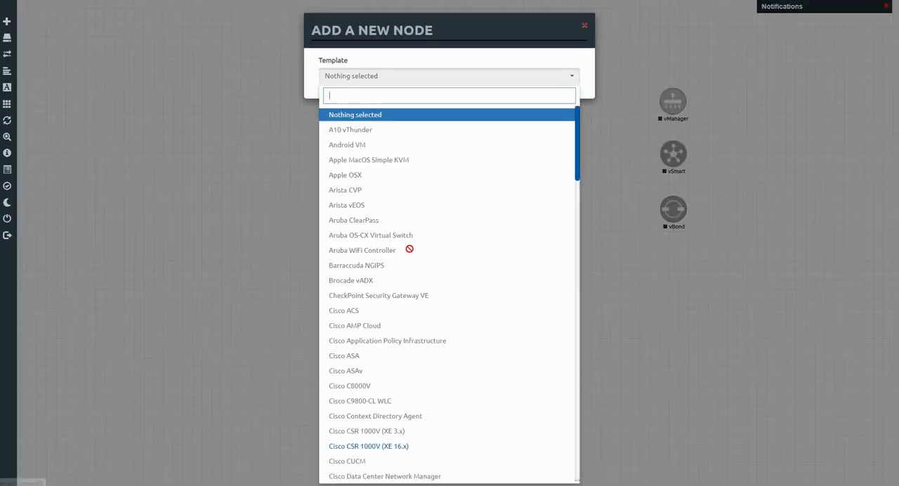
scroll(410, 249, down, 8)
scroll(408, 249, down, 10)
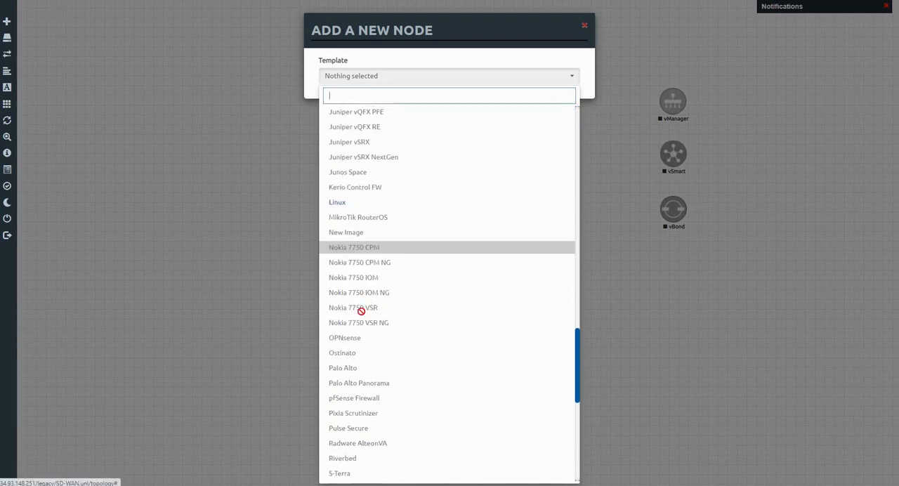
click(338, 203)
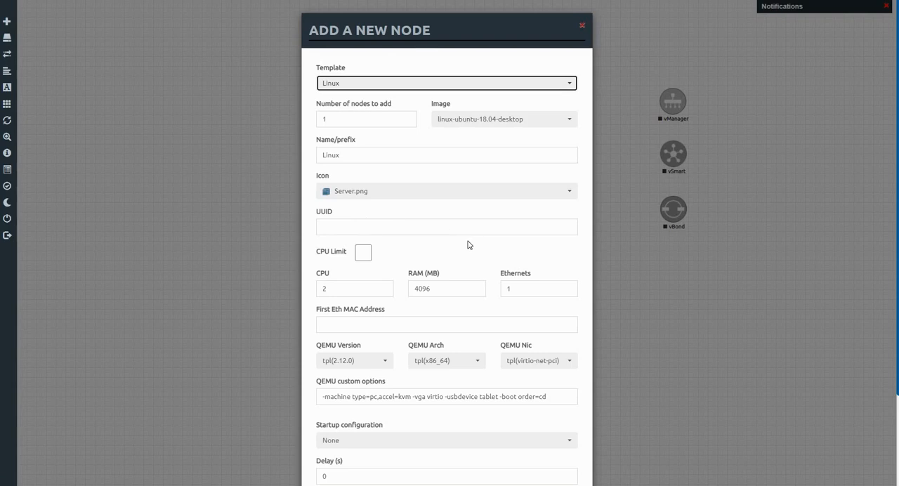
scroll(469, 244, down, 3)
scroll(342, 251, up, 2)
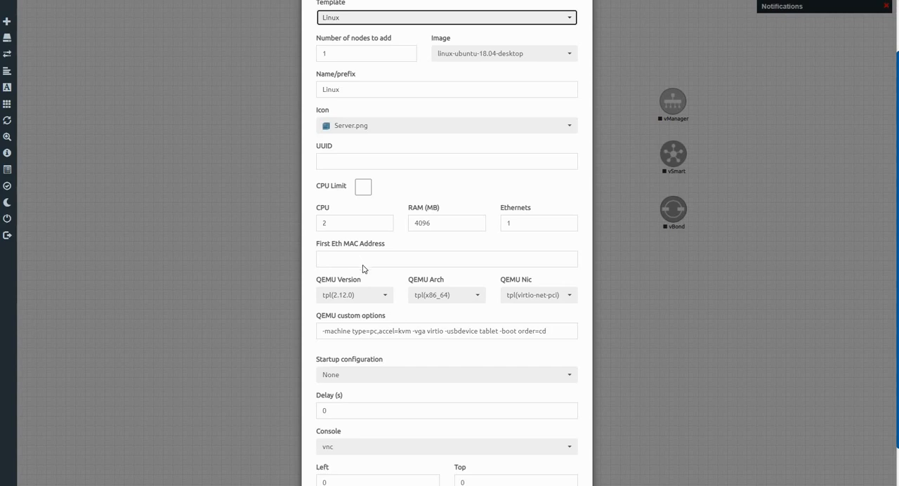
scroll(371, 330, down, 2)
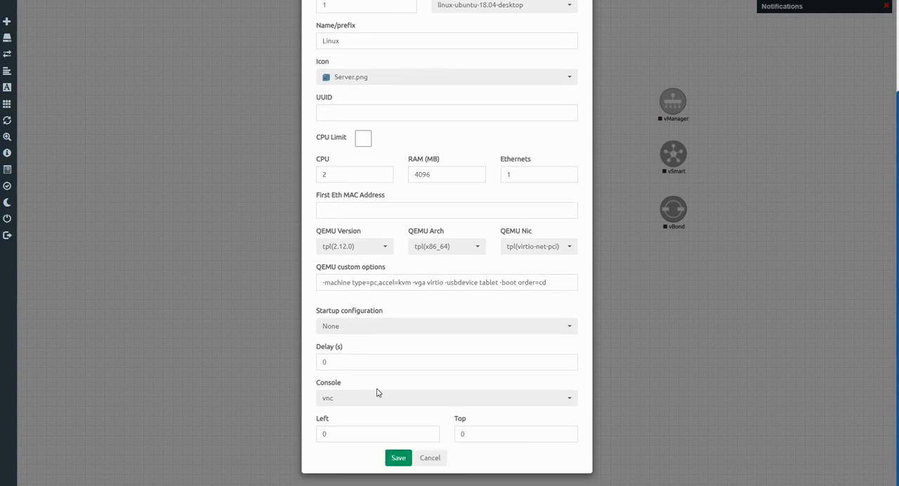
click(397, 460)
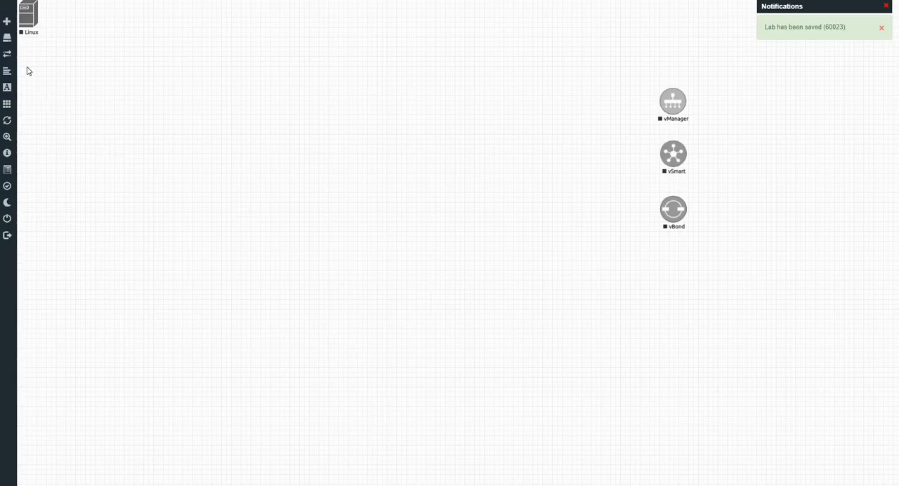
drag(28, 14, 827, 158)
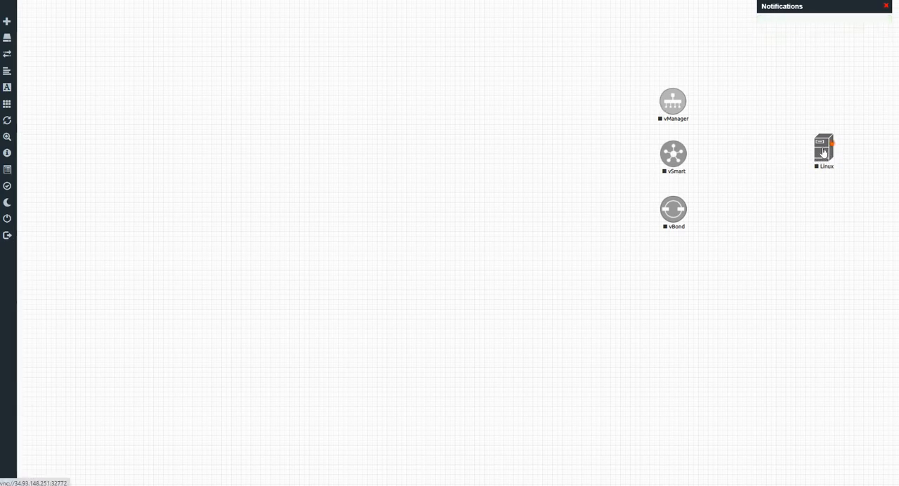
drag(769, 253, 671, 290)
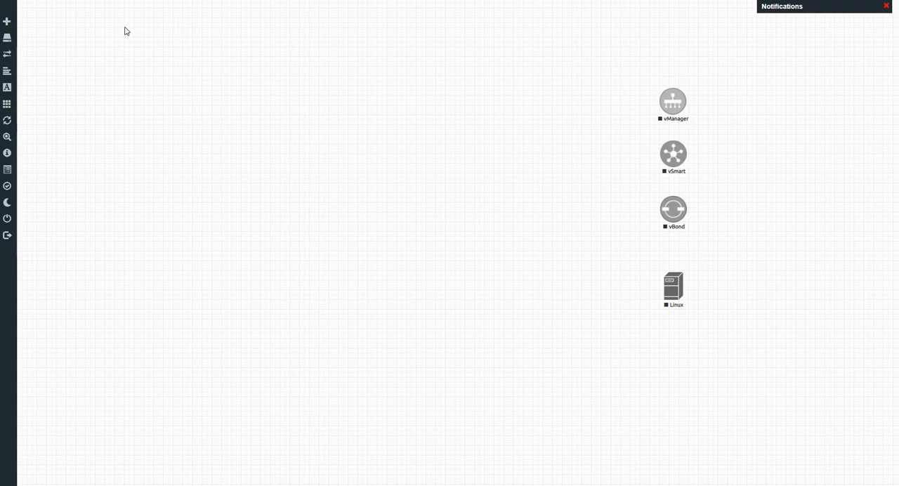
Edit the Linux node to have 2 Ethernet interfaces and save the change.
right_click(672, 294)
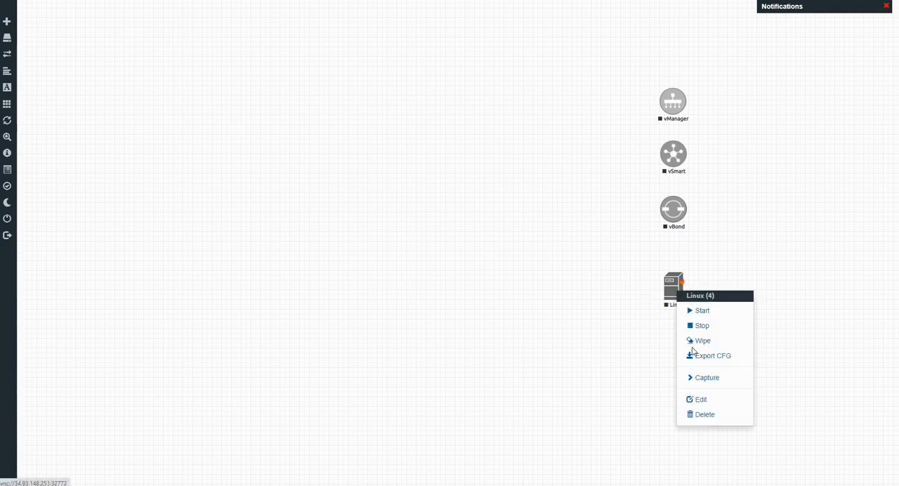
click(699, 399)
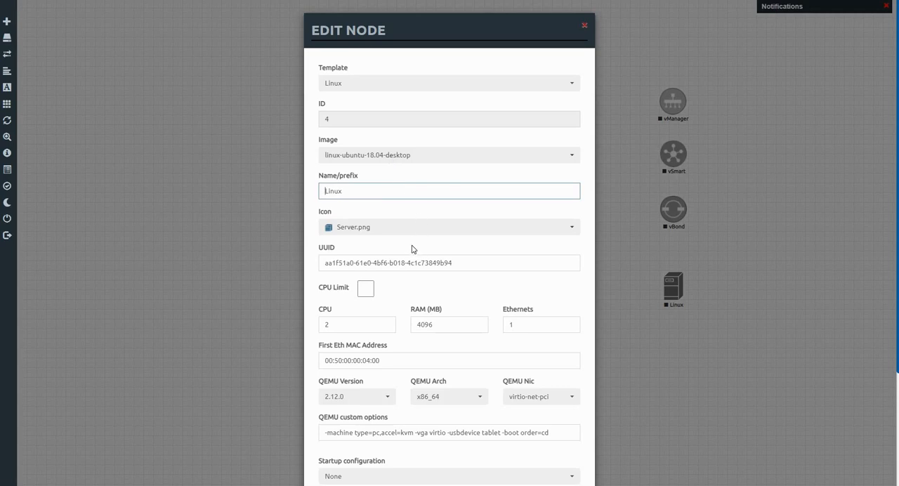
scroll(515, 277, down, 1)
click(515, 278)
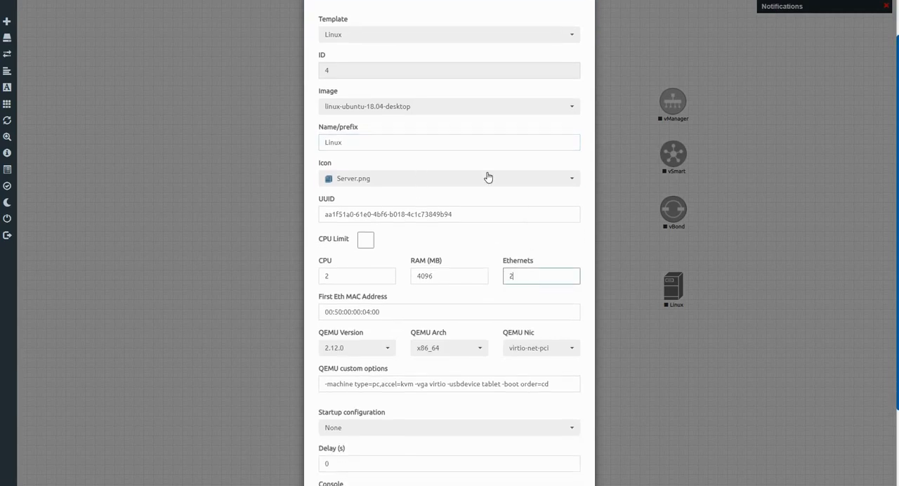
scroll(488, 177, down, 2)
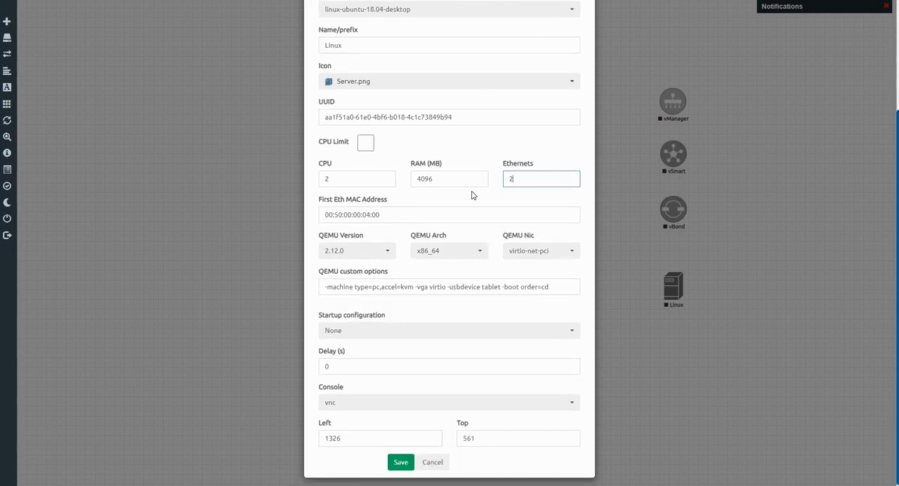
click(401, 462)
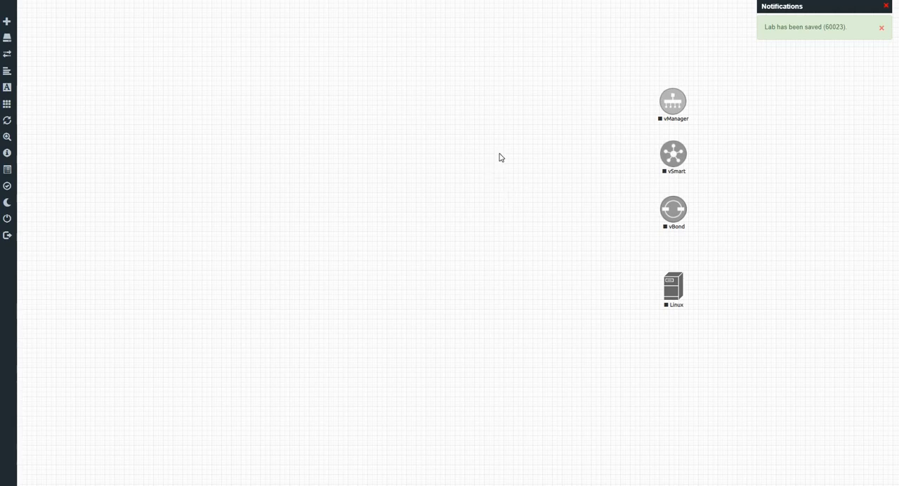
Add two Cisco vIOS Switch nodes with the viosl2-adventerprisek9-m.03.2017 image, keeping the other settings at default.
click(9, 22)
click(20, 28)
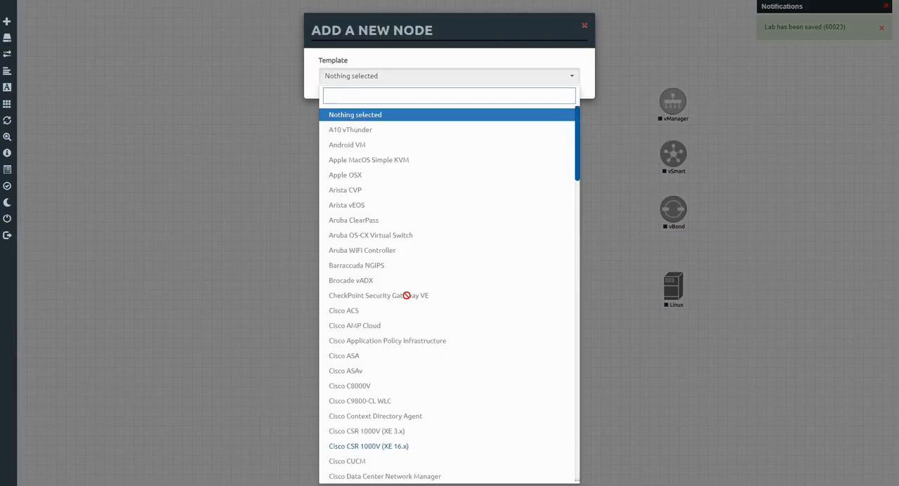
scroll(406, 295, down, 10)
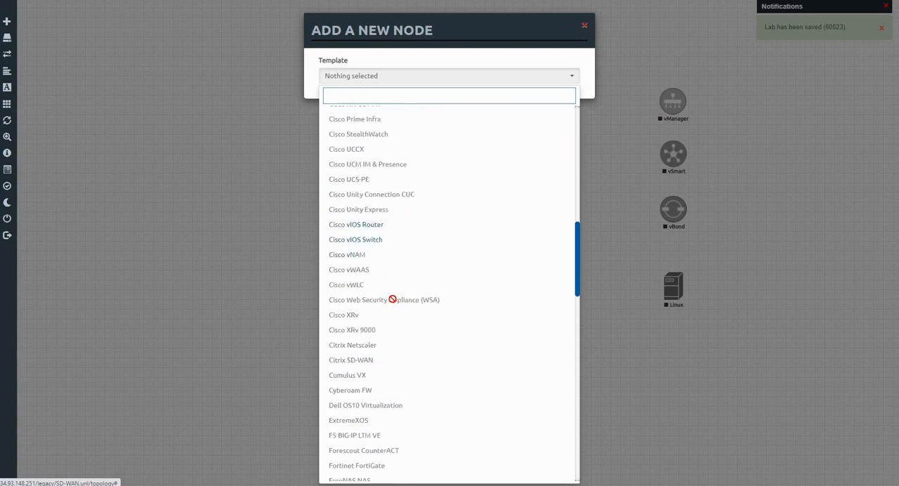
click(351, 243)
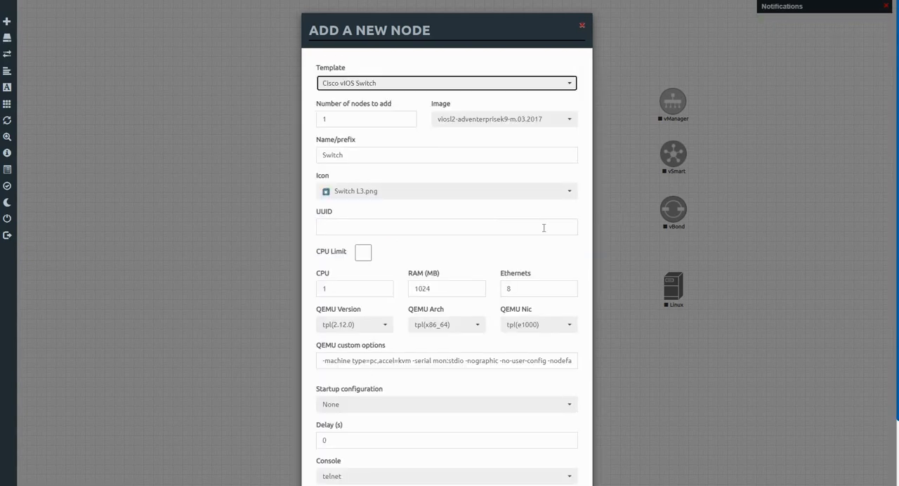
click(338, 119)
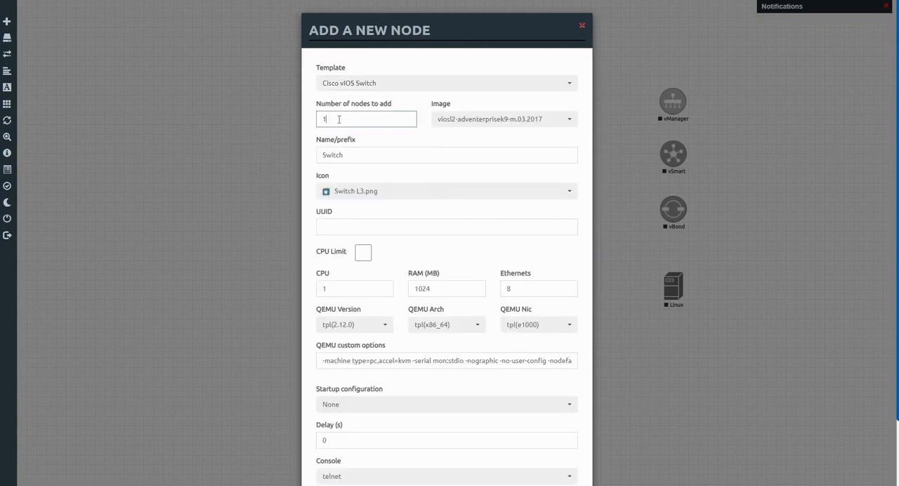
text(2)
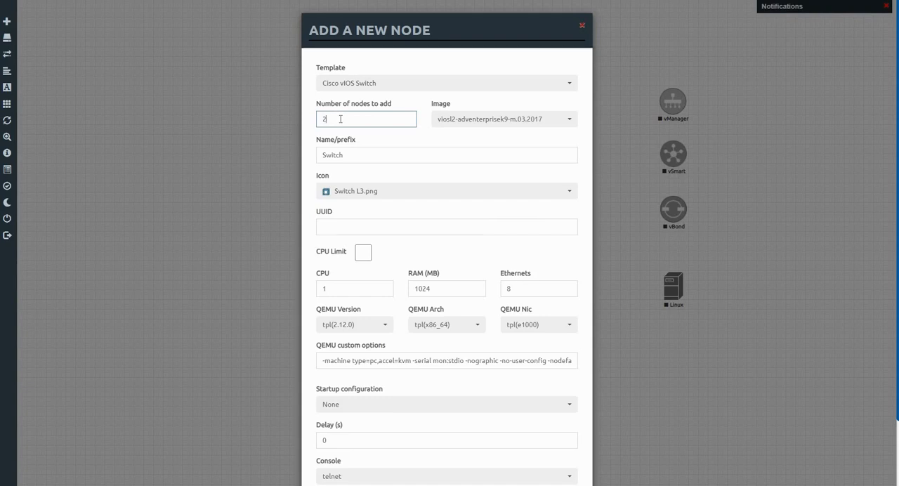
scroll(404, 243, down, 2)
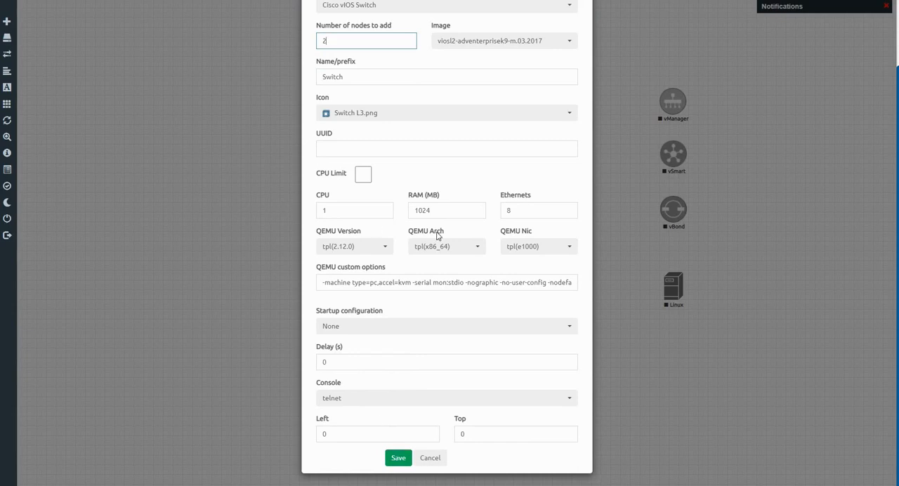
click(398, 458)
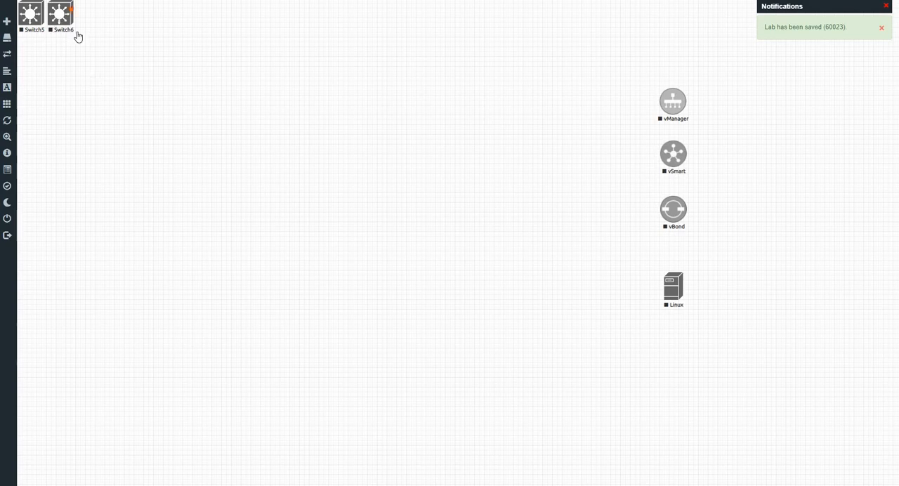
Place Switch5 to the right and Switch6 to the left of the vSmart node, level with it.
drag(62, 20, 401, 163)
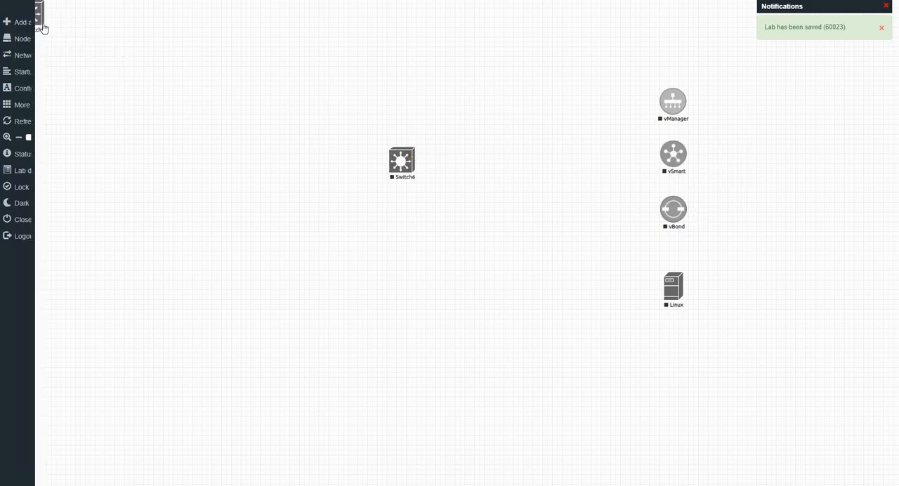
drag(32, 14, 770, 166)
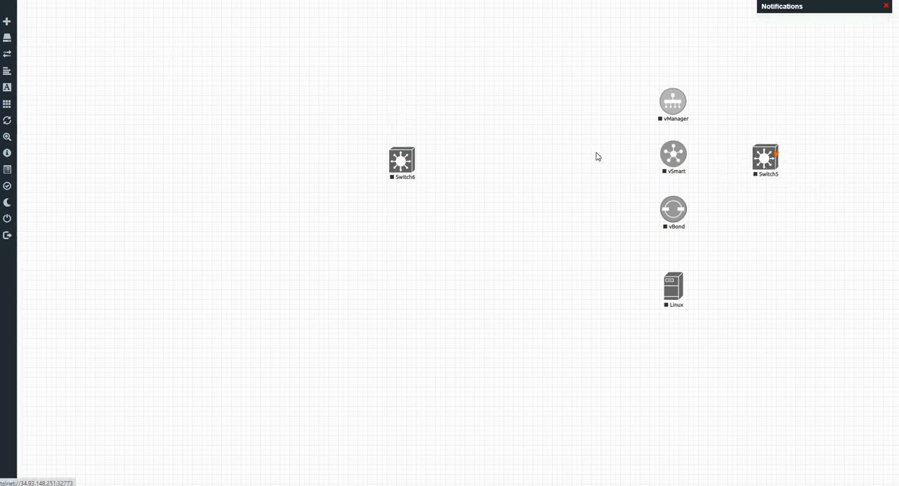
drag(388, 173, 584, 166)
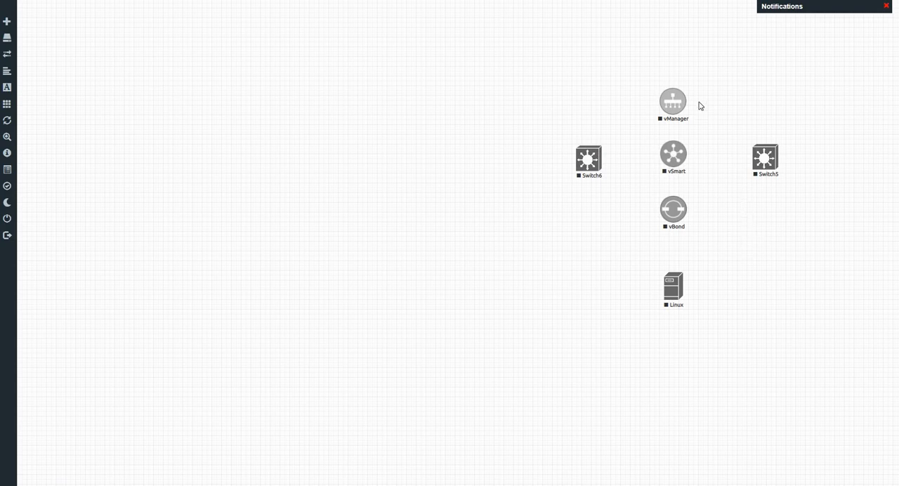
Connect eth0 of vManager, vSmart and vBond to Switch5 interfaces Gi0/0, Gi0/1 and Gi0/2 respectively.
mouse_move(688, 102)
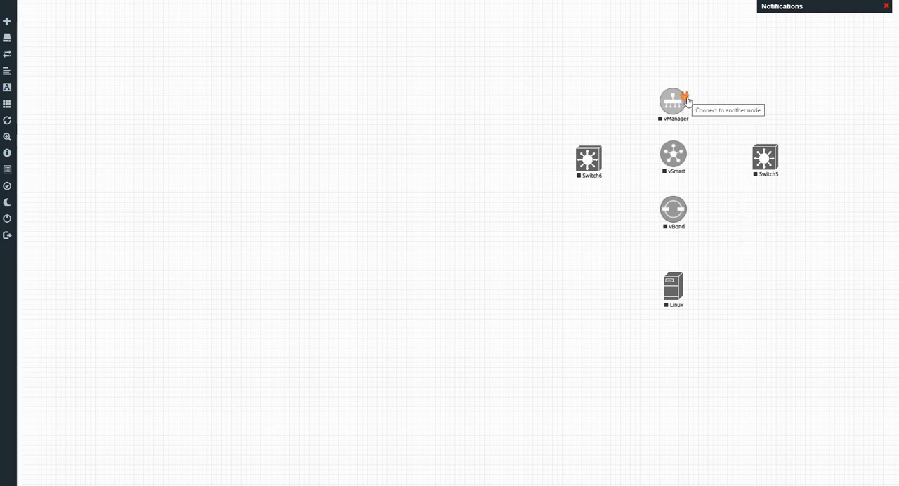
mouse_move(692, 104)
mouse_down()
mouse_move(747, 137)
mouse_move(755, 160)
mouse_up()
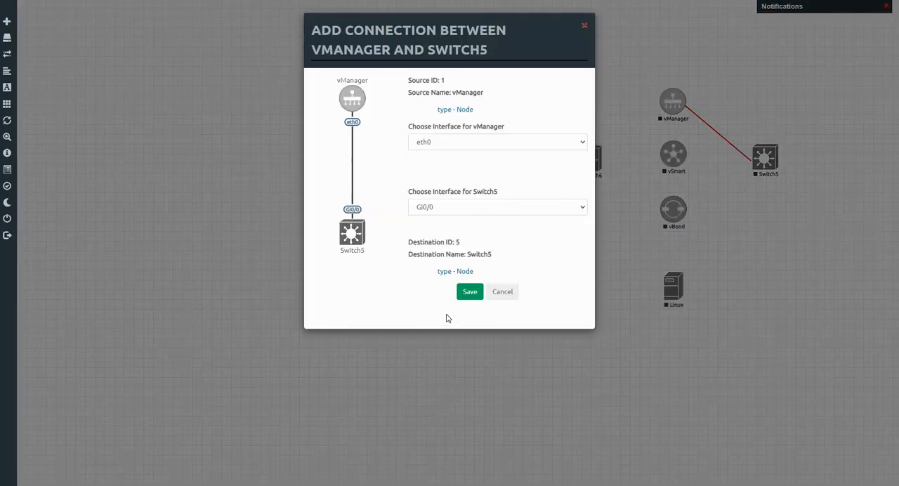
click(475, 295)
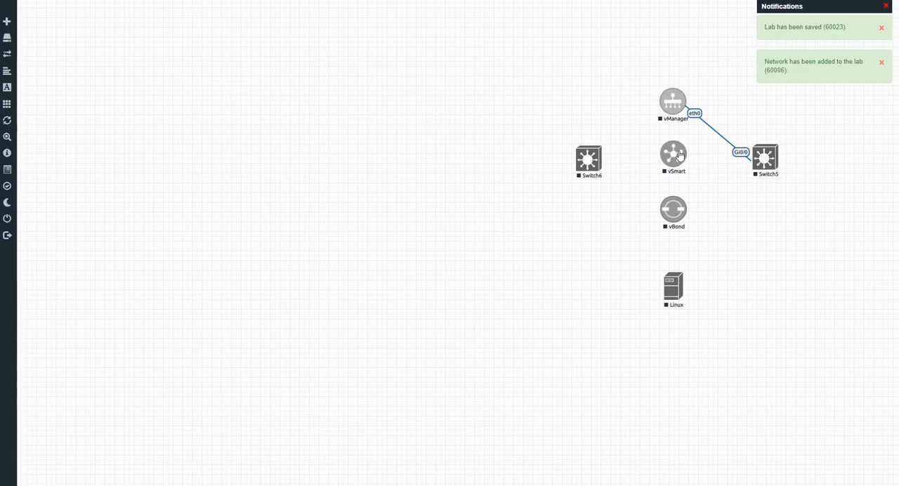
drag(685, 150, 765, 158)
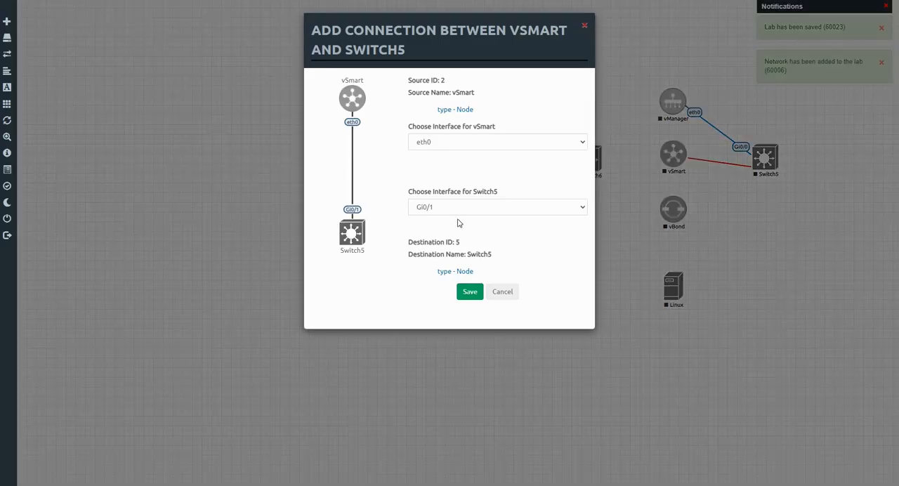
click(471, 296)
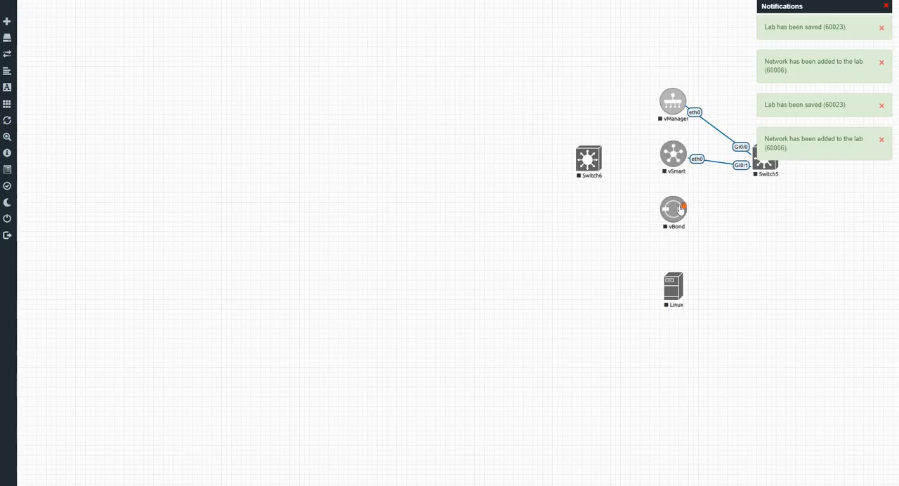
drag(680, 208, 762, 167)
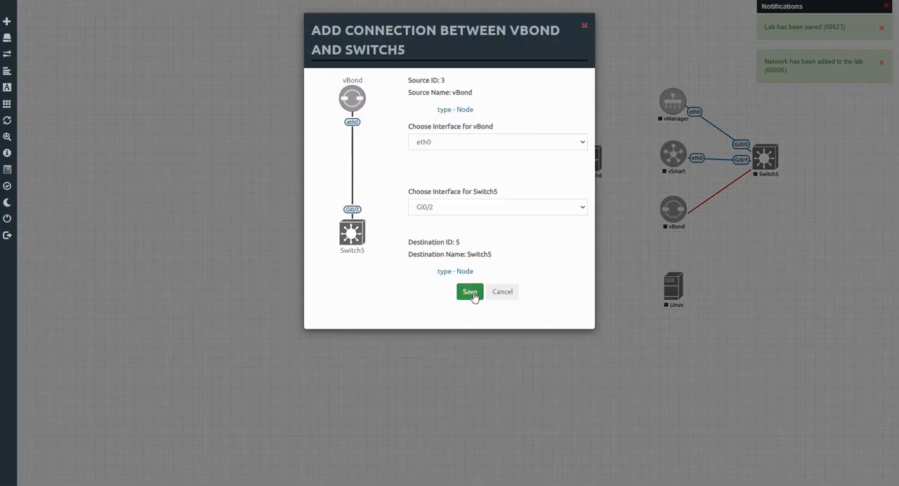
click(469, 291)
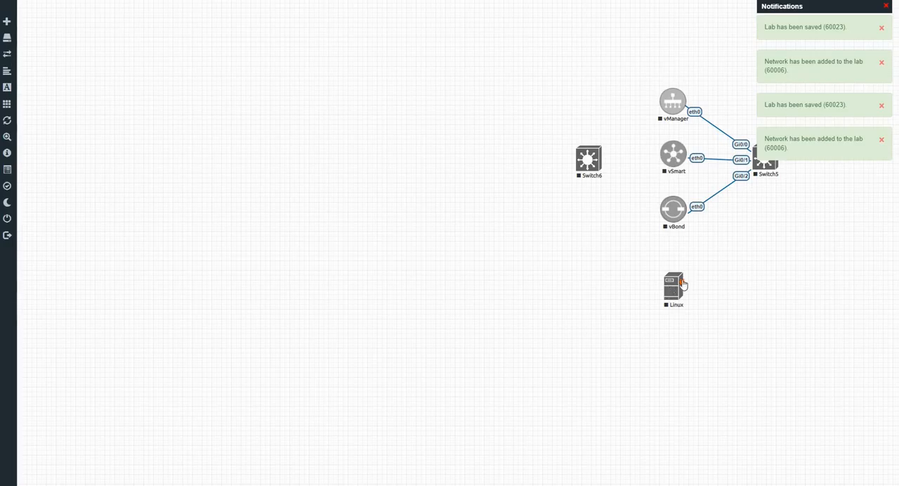
Connect the Linux node's e0 interface to Gi0/3 on Switch5.
drag(681, 284, 764, 166)
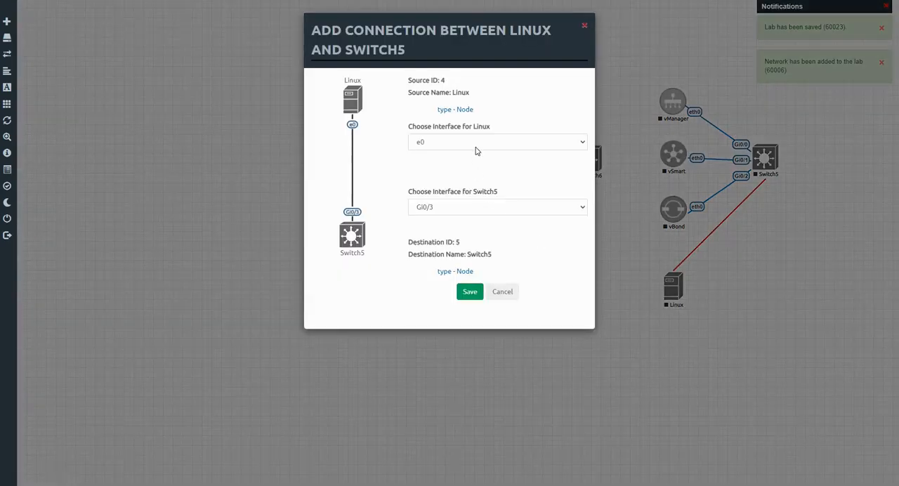
click(477, 144)
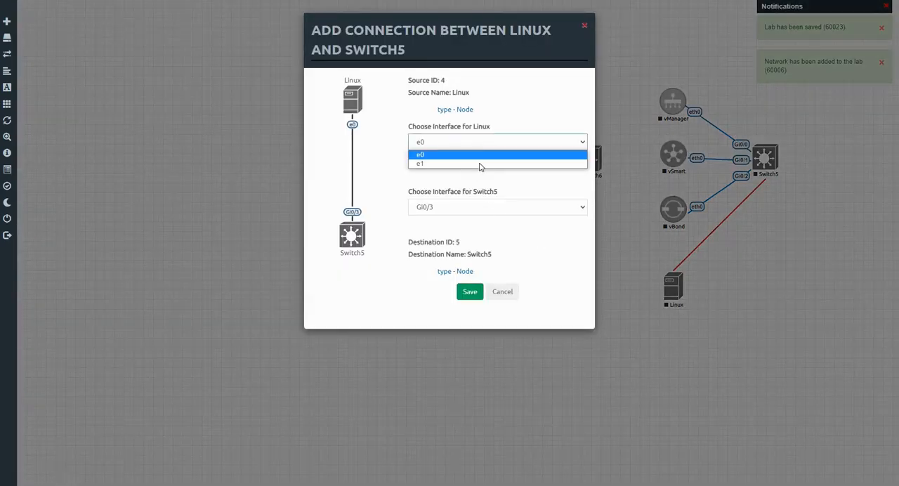
click(478, 155)
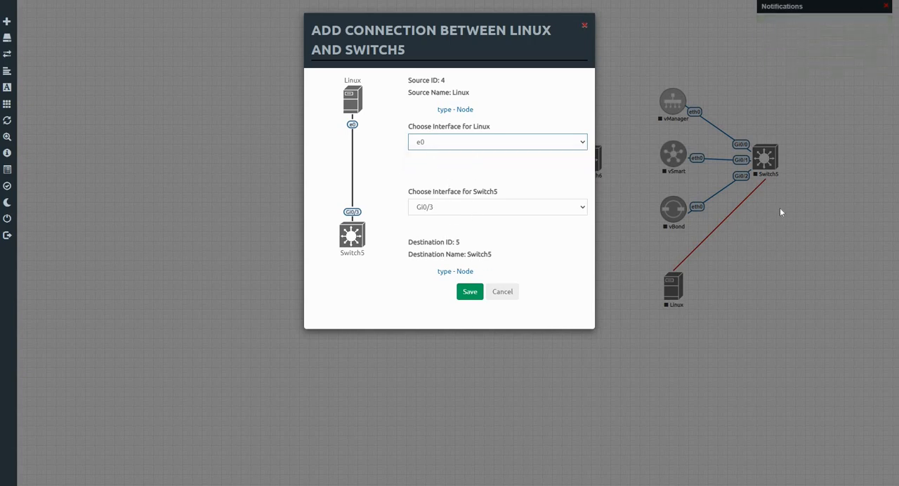
click(473, 295)
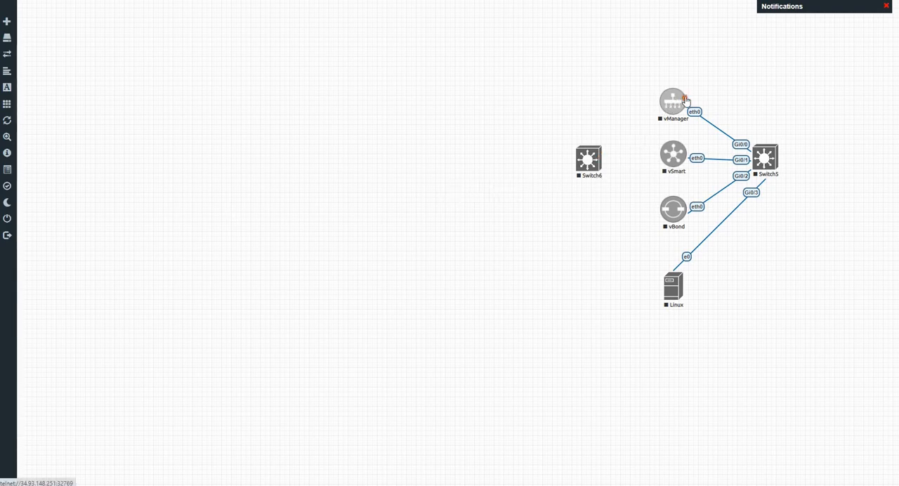
Connect vManager eth1, vSmart eth1 and vBond ge0/0 to Switch6 interfaces Gi0/0, Gi0/1 and Gi0/2 respectively.
drag(684, 99, 592, 160)
click(467, 295)
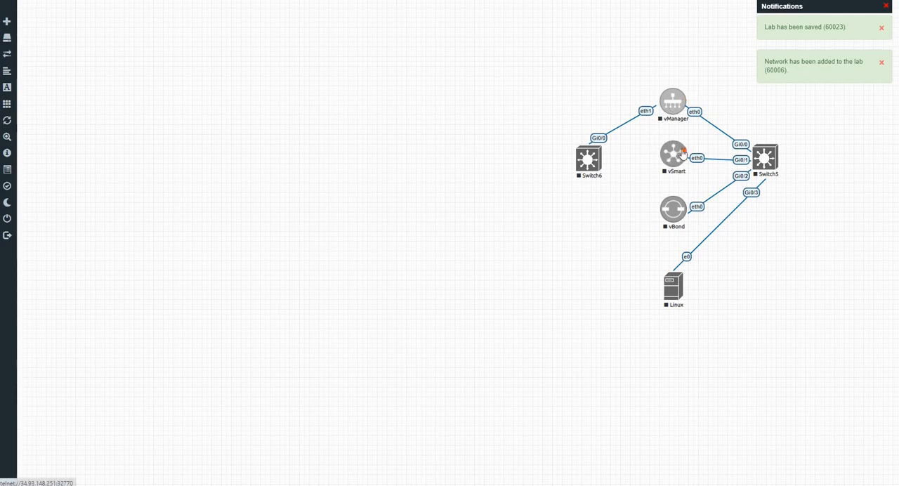
drag(601, 164, 597, 165)
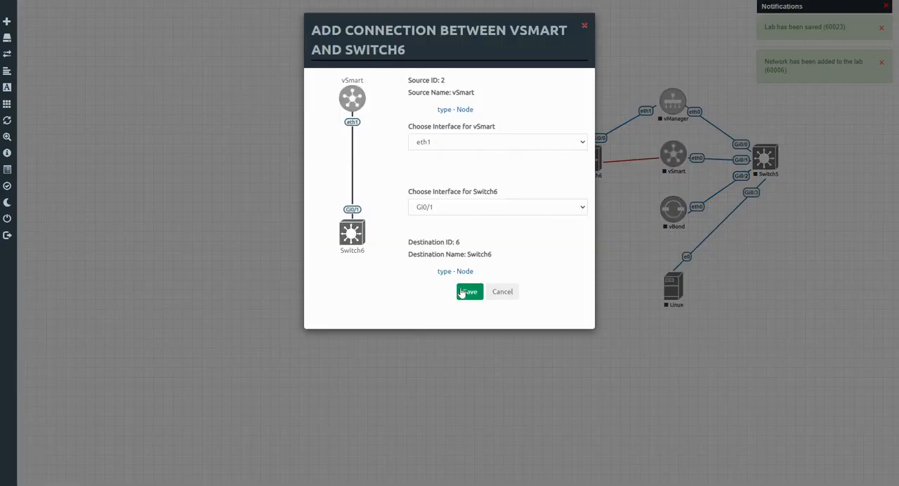
click(468, 291)
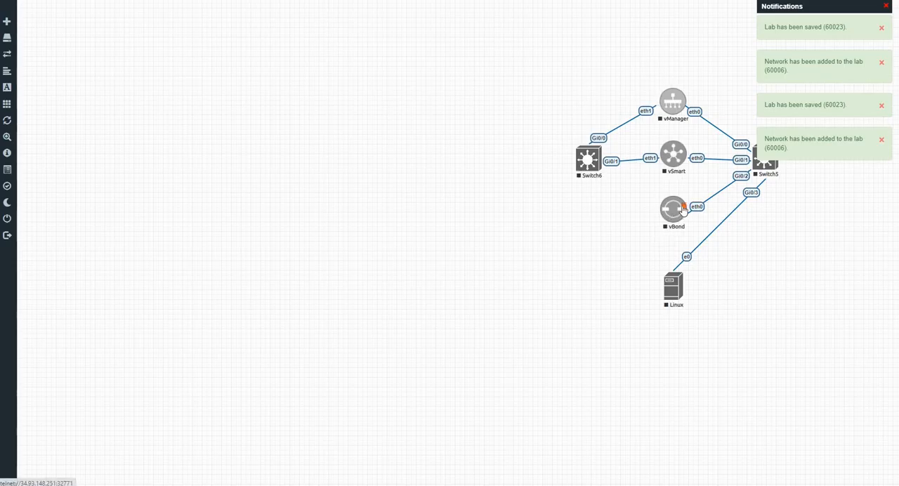
drag(626, 209, 594, 177)
click(470, 292)
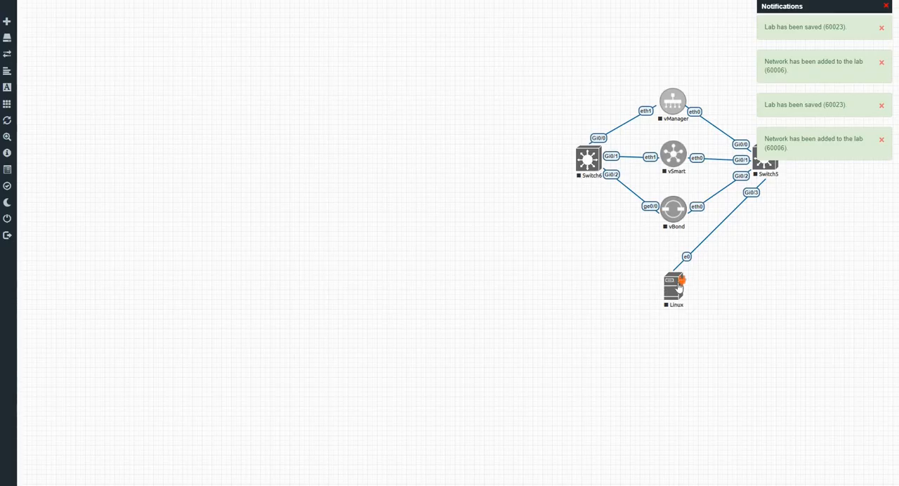
Connect the Linux node's e1 interface to Gi0/3 on Switch6, and realign the Linux and Switch6 nodes with the rest of the topology.
drag(679, 286, 587, 192)
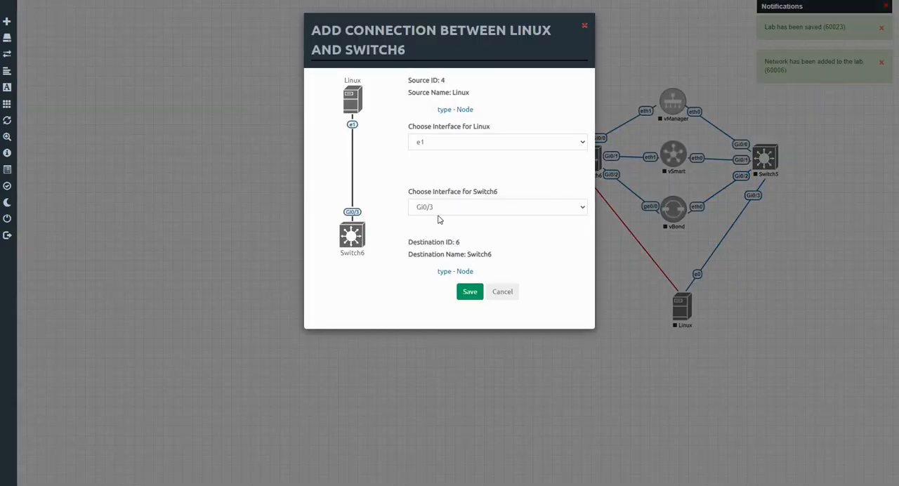
click(466, 295)
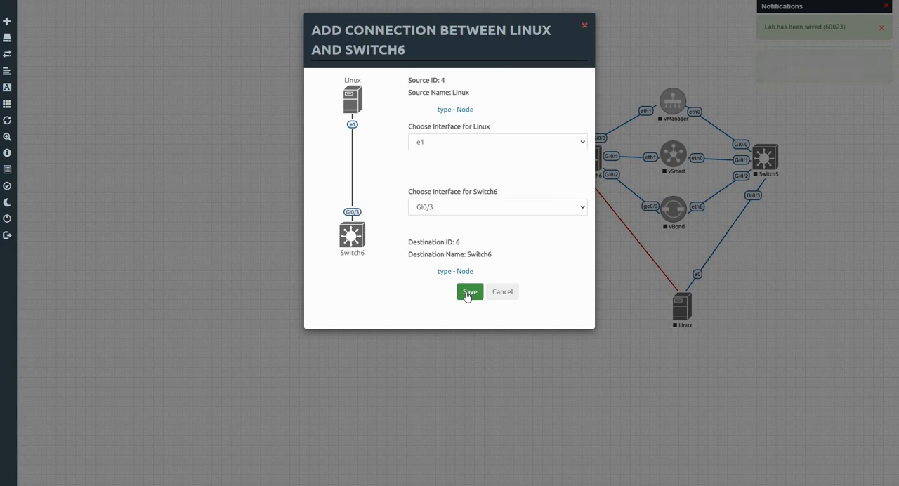
click(468, 293)
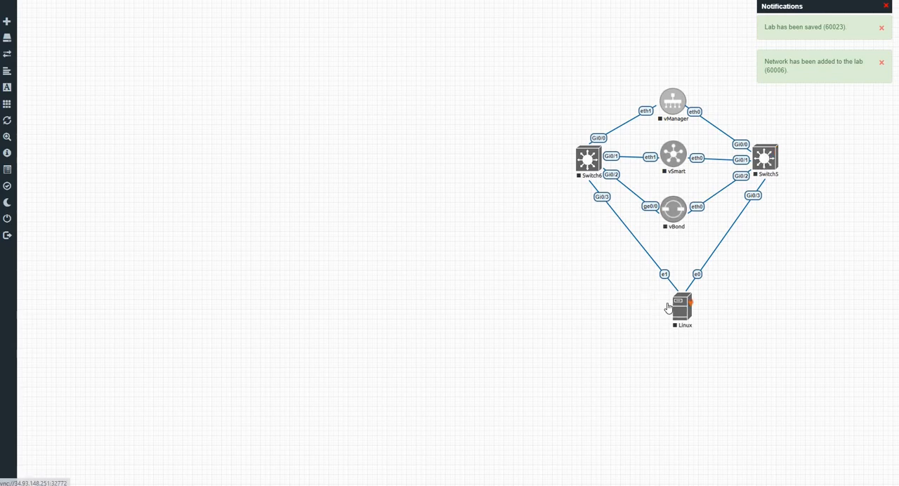
mouse_move(682, 304)
mouse_down()
mouse_move(669, 301)
mouse_move(675, 292)
mouse_up()
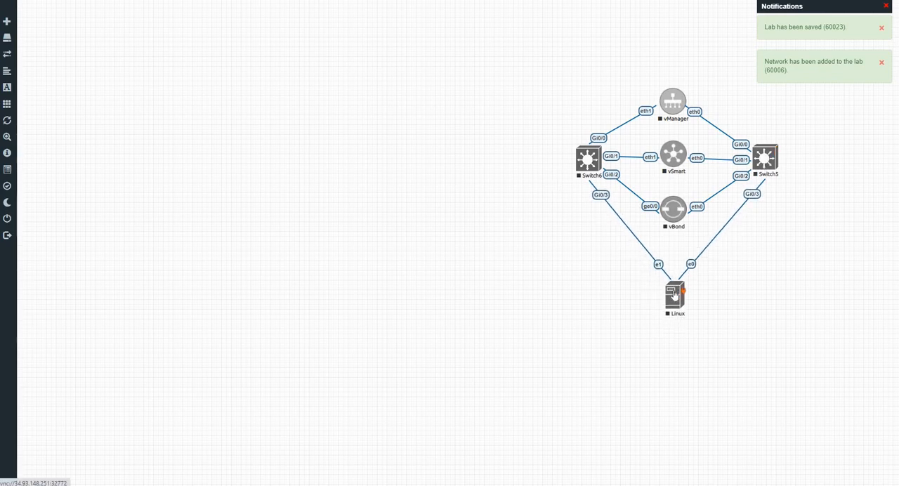
drag(588, 155, 590, 160)
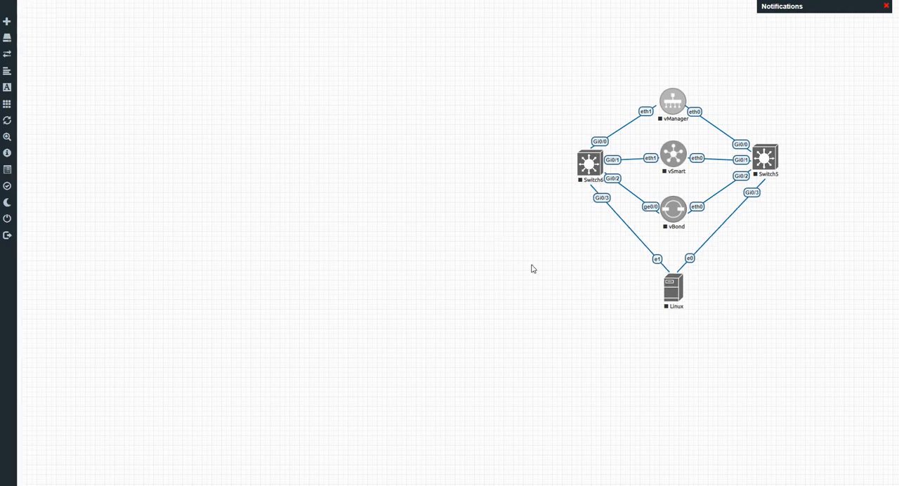
Edit the Linux node to use the rdp console type and save the change.
right_click(673, 296)
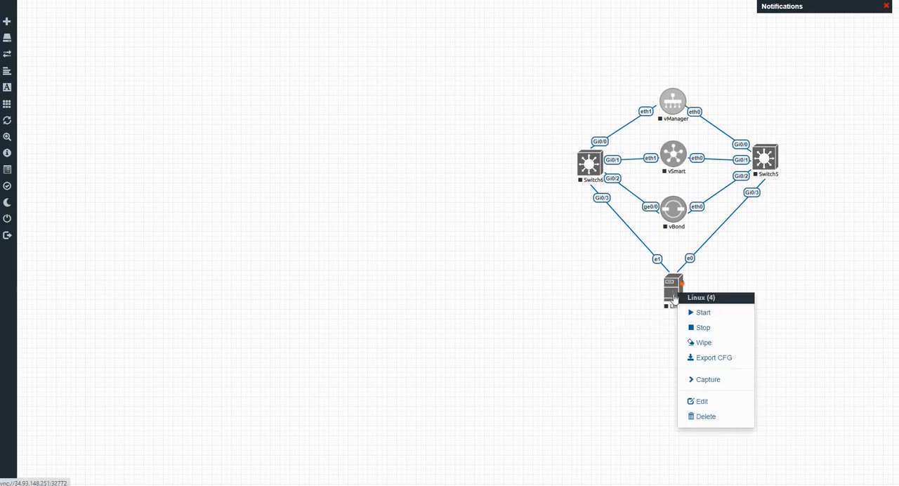
click(702, 401)
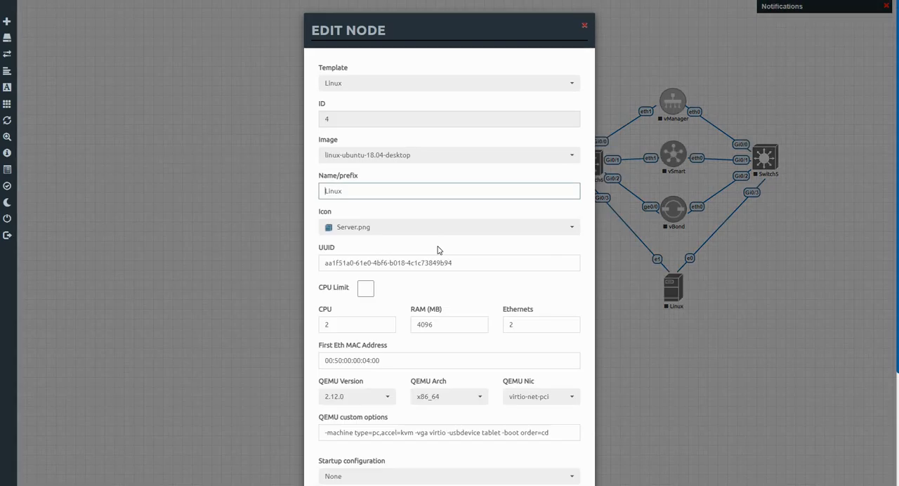
scroll(438, 250, down, 2)
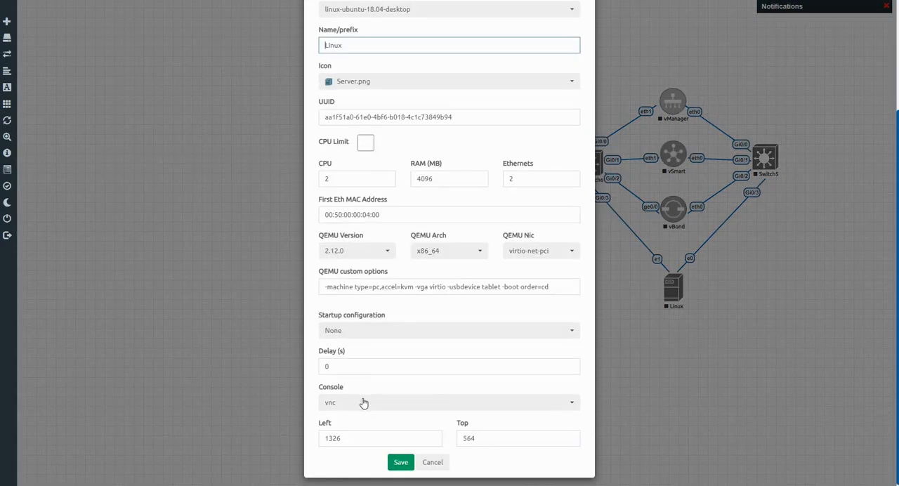
click(363, 403)
click(352, 454)
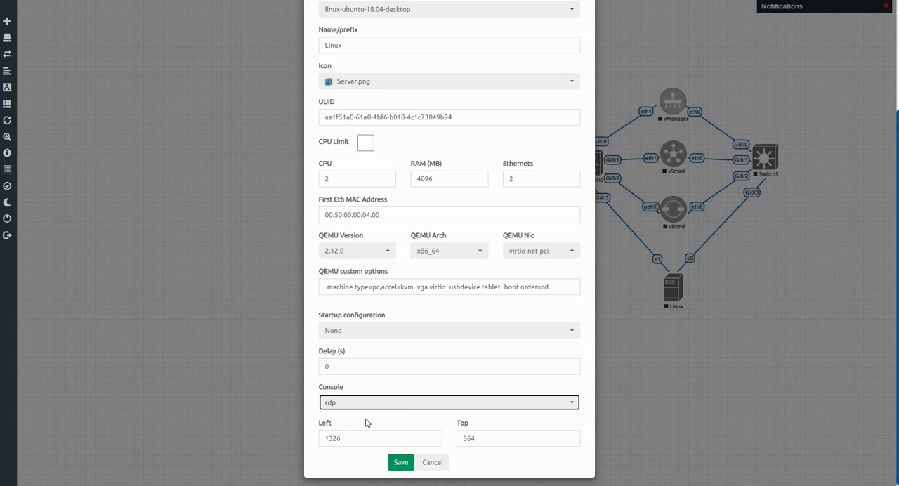
click(401, 462)
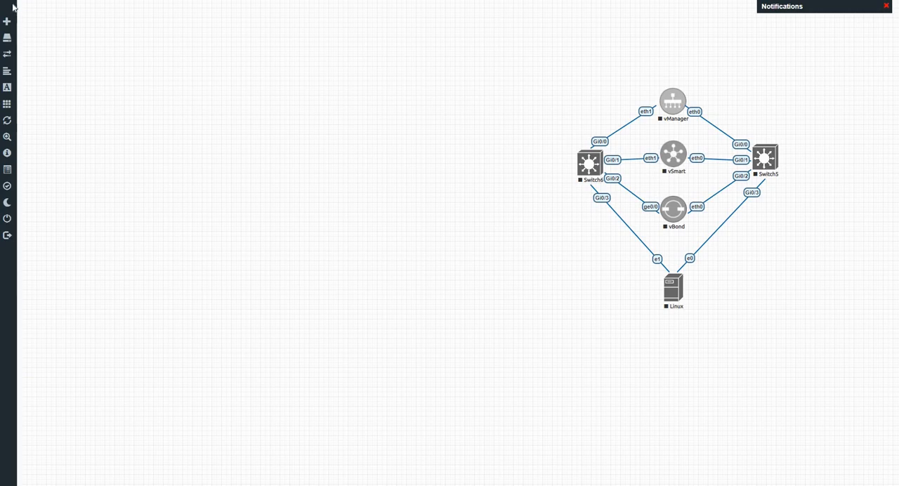
Add five Cisco vIOS Router nodes to the topology with the default vIOS name prefix and template settings.
click(7, 24)
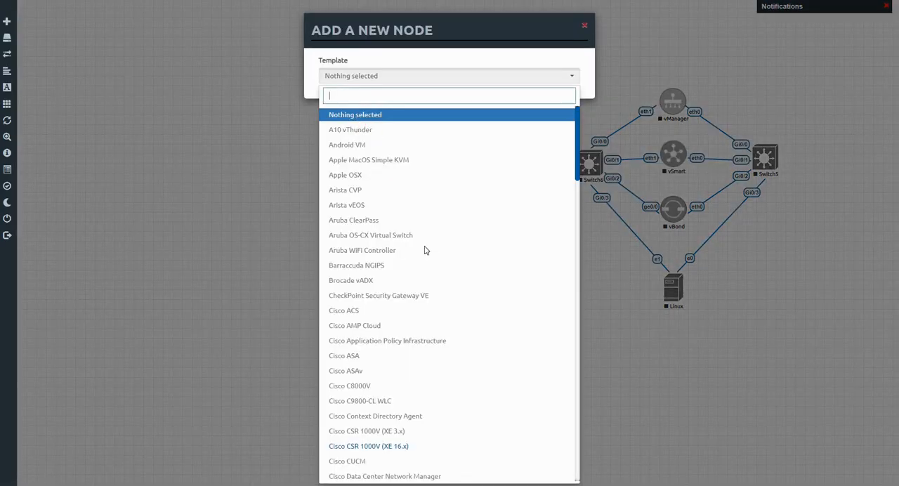
scroll(425, 257, down, 2)
scroll(424, 258, down, 5)
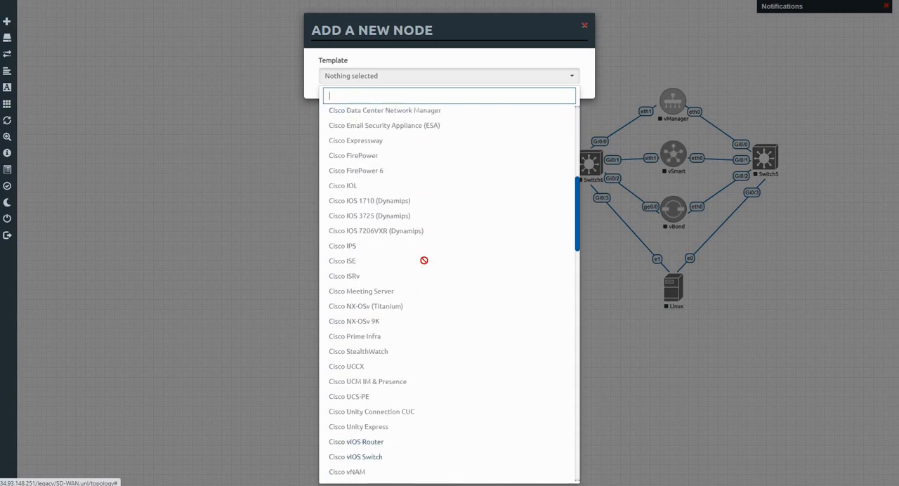
click(360, 274)
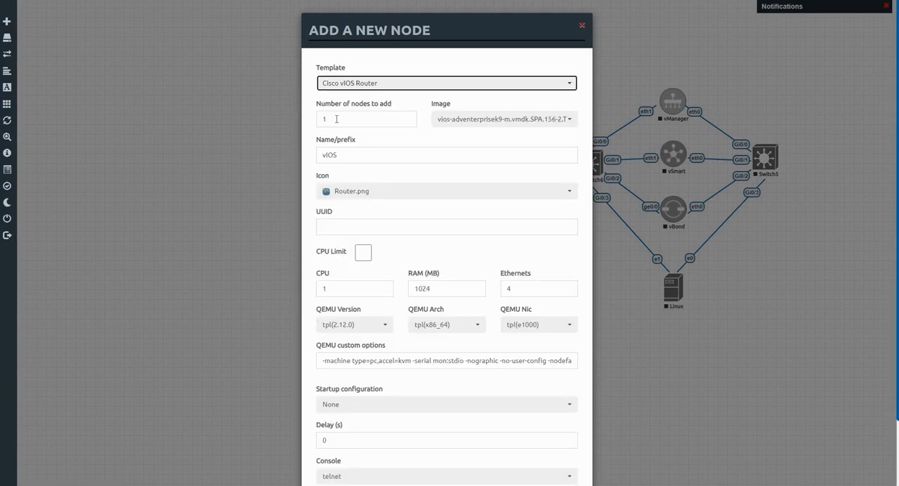
click(337, 119)
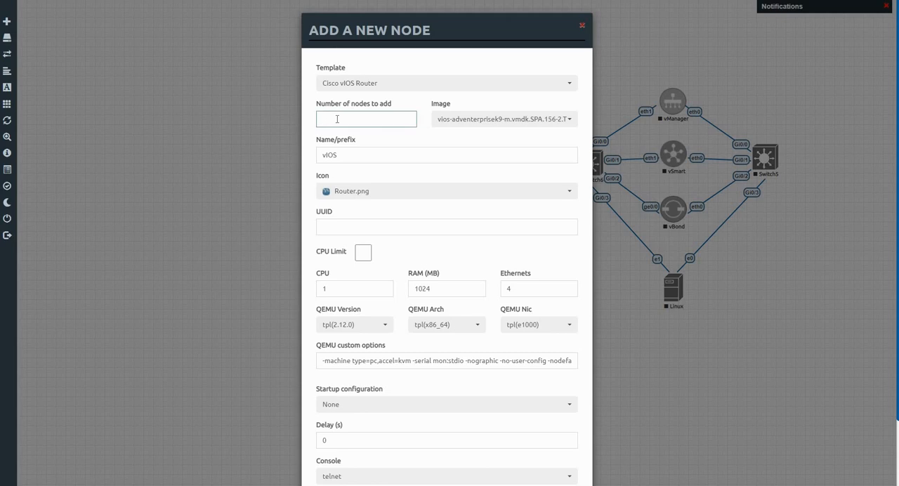
text(5)
scroll(511, 229, down, 2)
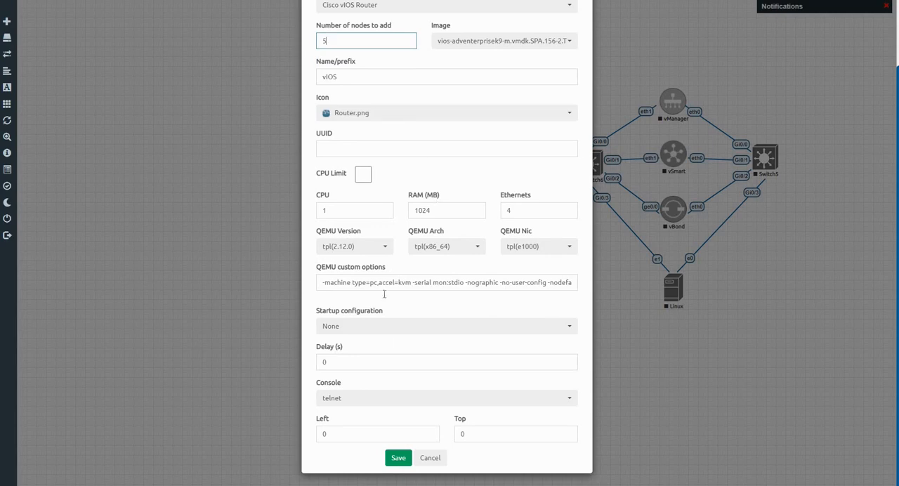
click(398, 462)
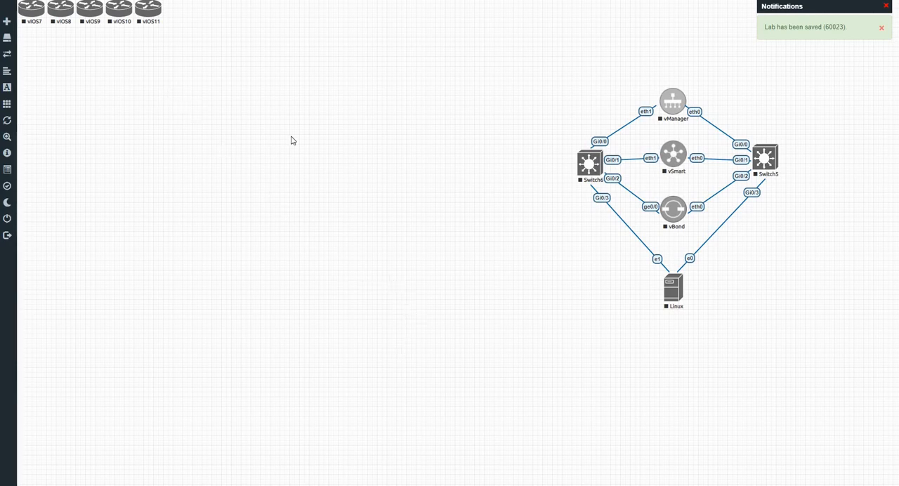
Add one Cisco vIOS Switch node with the default settings and place it just below the row of vIOS routers.
right_click(275, 109)
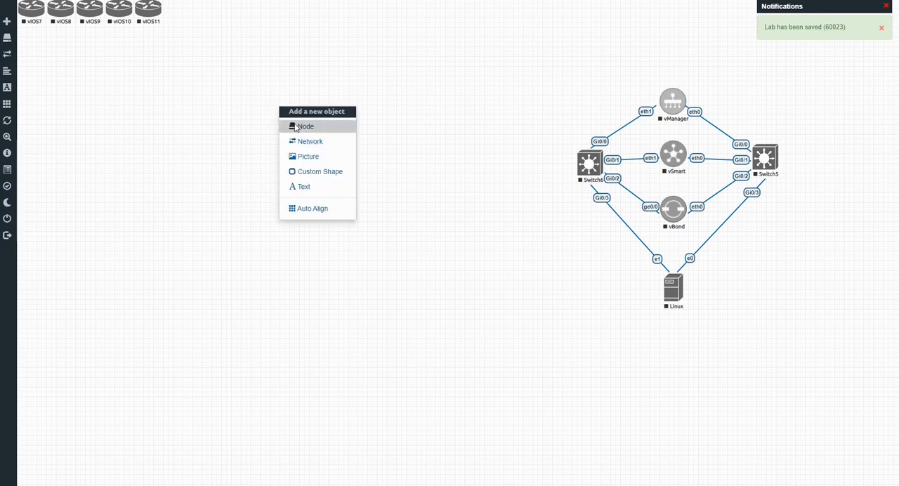
click(302, 125)
scroll(393, 282, down, 10)
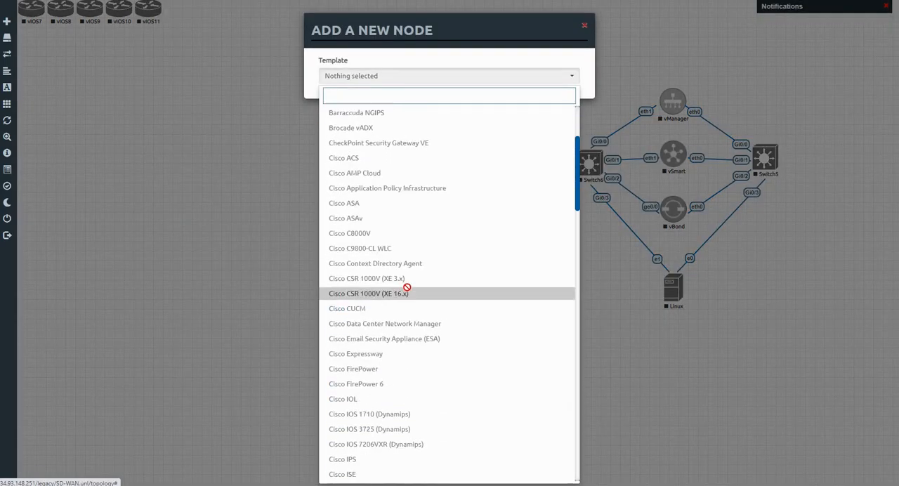
scroll(383, 282, down, 2)
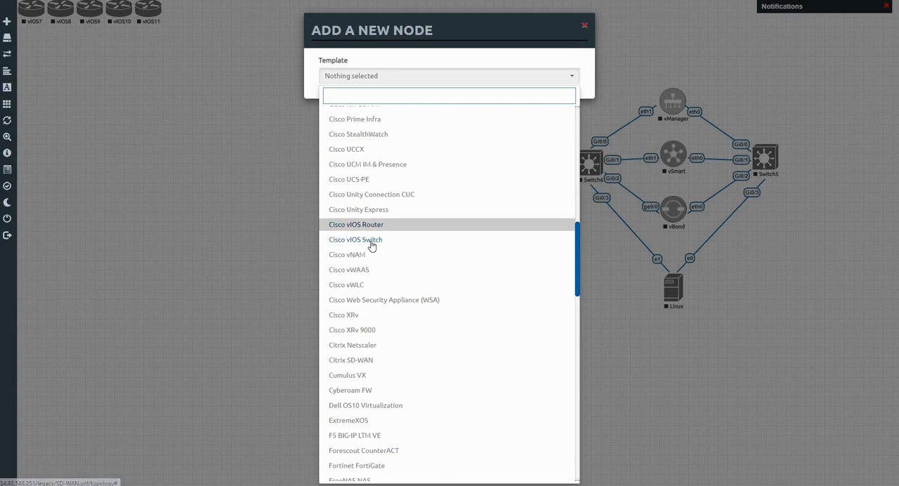
click(371, 242)
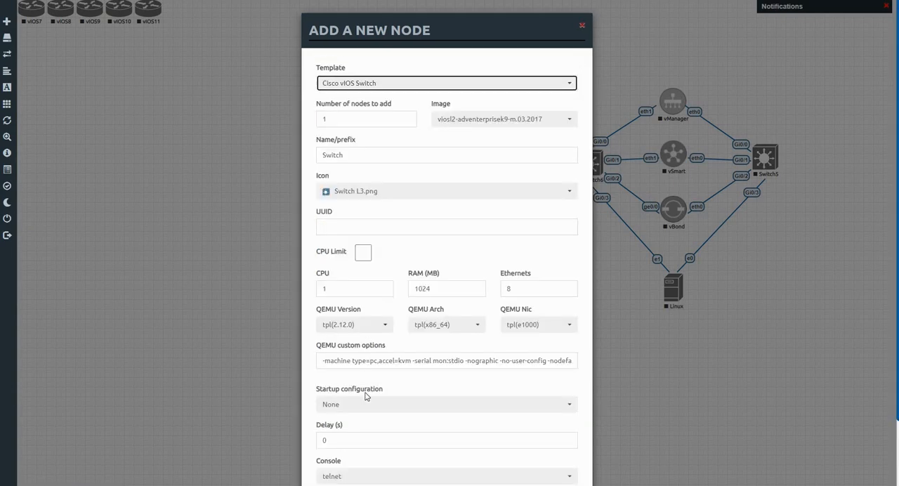
scroll(368, 395, down, 2)
click(395, 458)
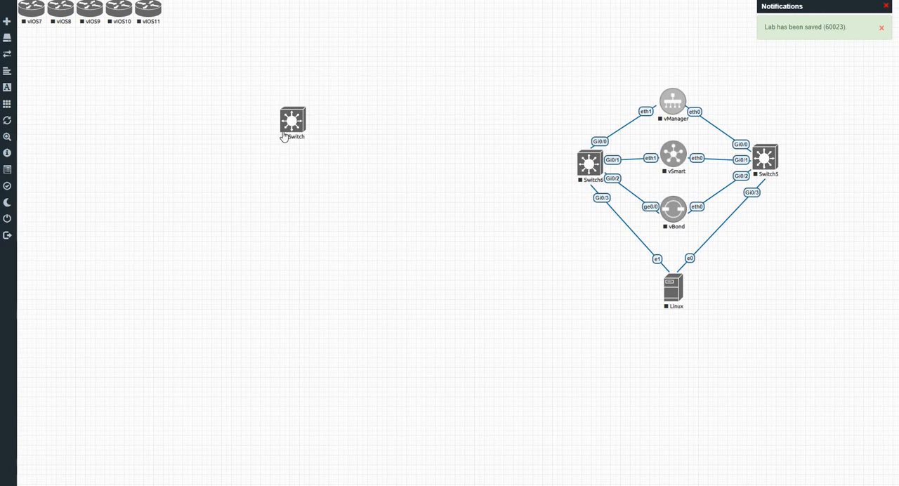
drag(285, 126, 121, 67)
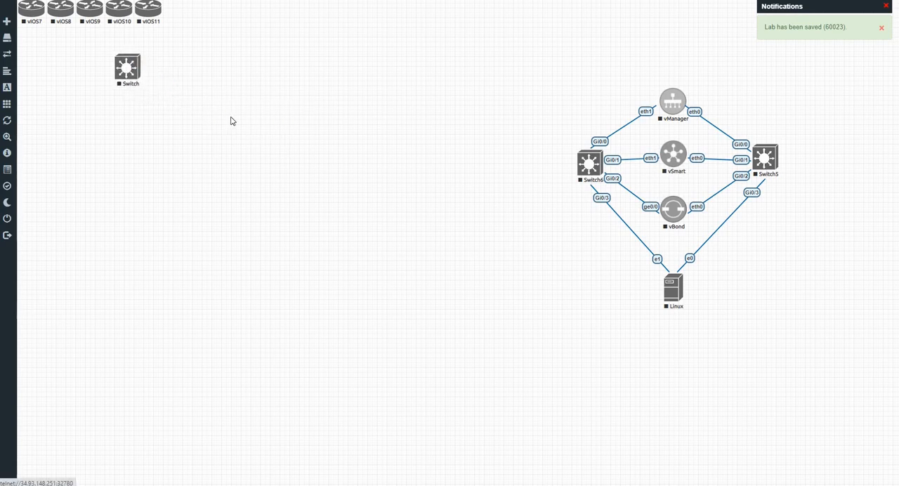
Add four Viptela vEdge nodes using the vtedge-20.3.4 image in the empty area beside the Switch node.
right_click(243, 123)
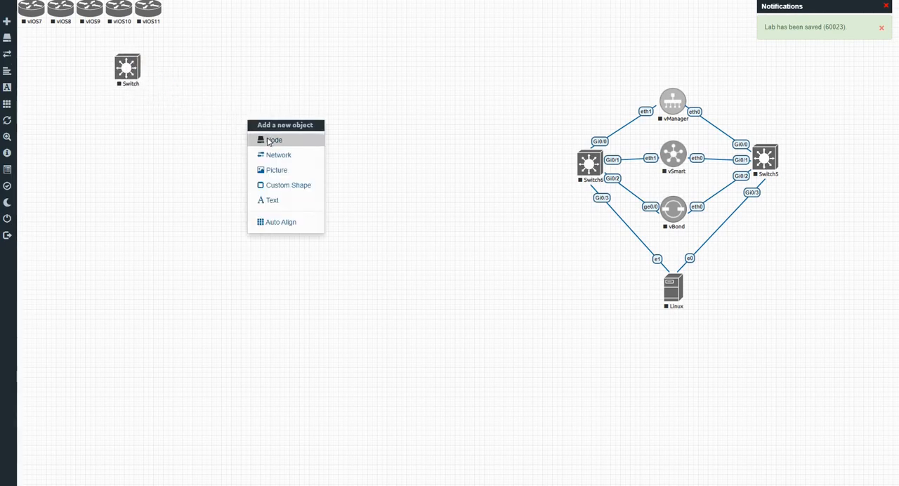
click(264, 139)
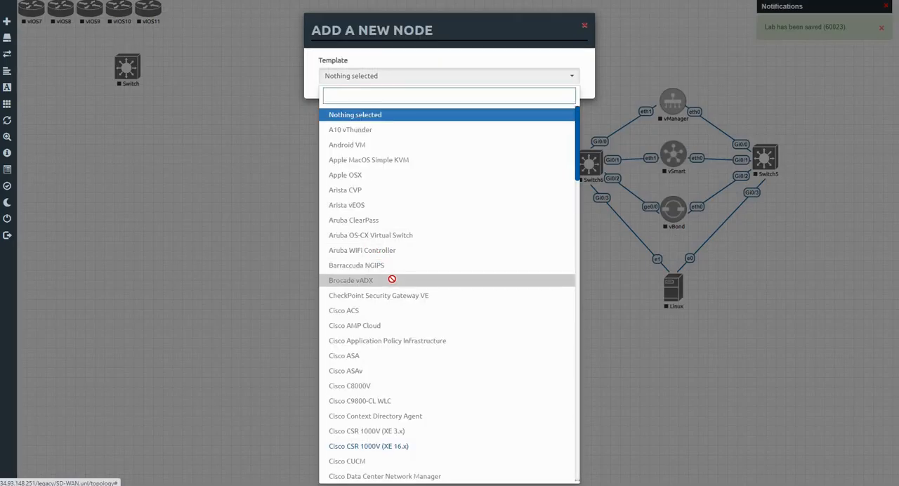
scroll(393, 279, down, 1)
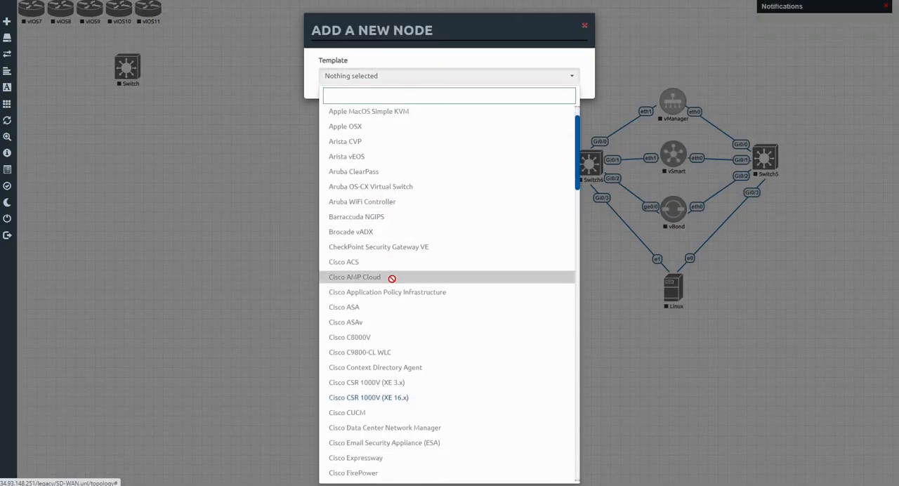
scroll(392, 279, down, 2)
scroll(393, 279, down, 12)
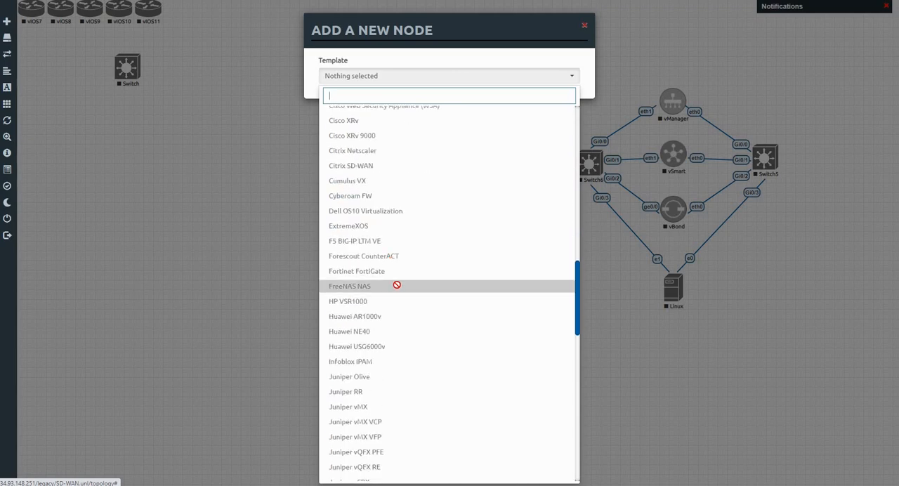
scroll(396, 285, down, 2)
scroll(395, 283, down, 12)
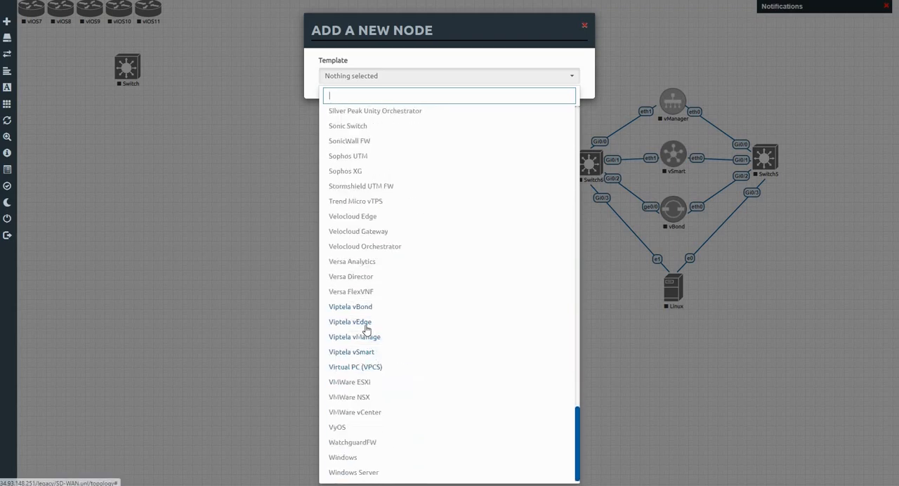
click(350, 322)
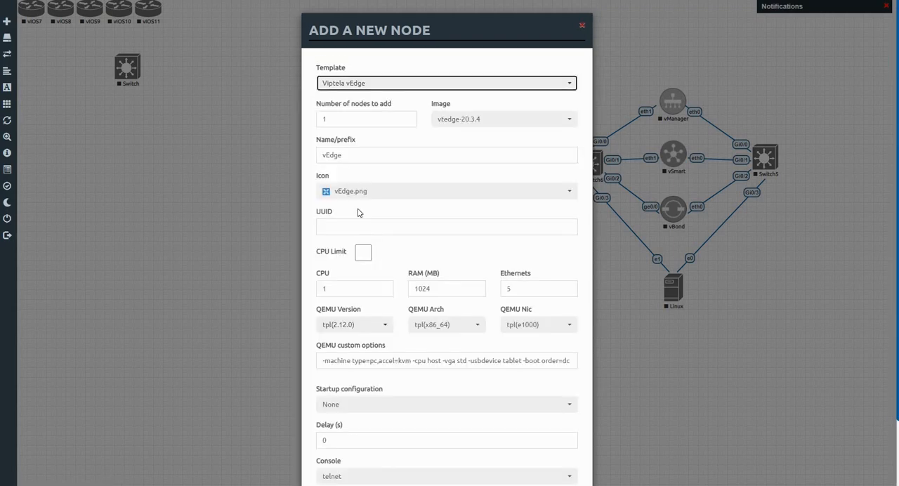
double_click(324, 119)
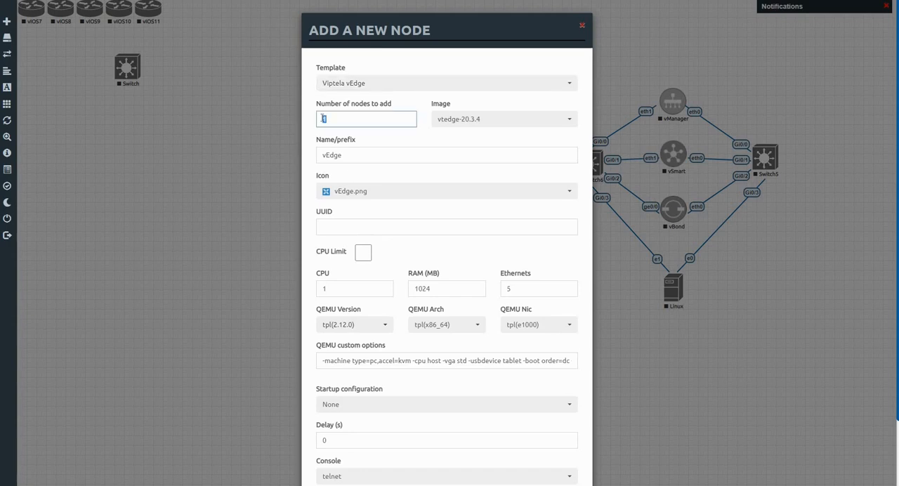
scroll(407, 260, down, 1)
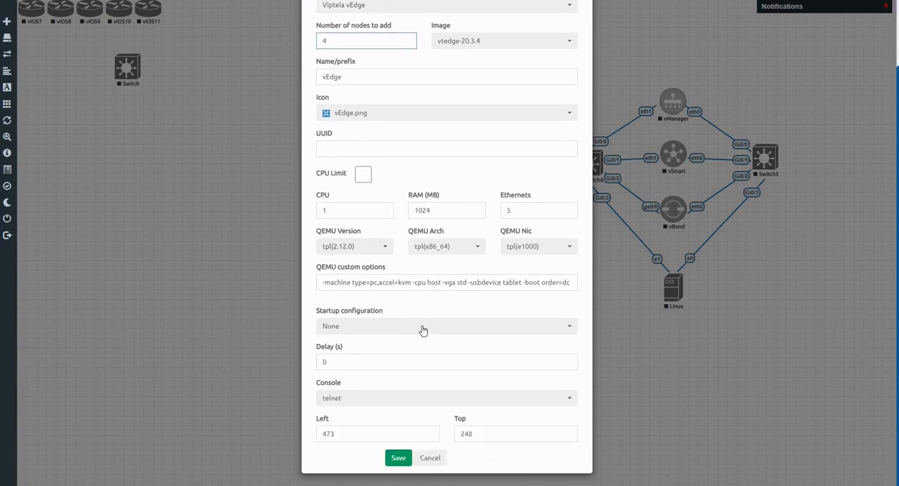
click(399, 459)
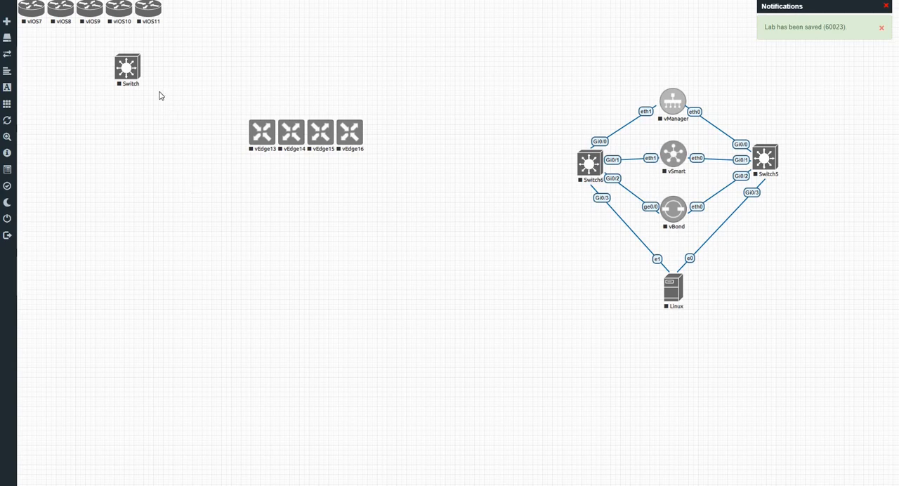
Move vIOS11 beside Switch6 and vIOS10 diagonally below it on the canvas, and rename vIOS10 as internet.
drag(150, 21, 500, 173)
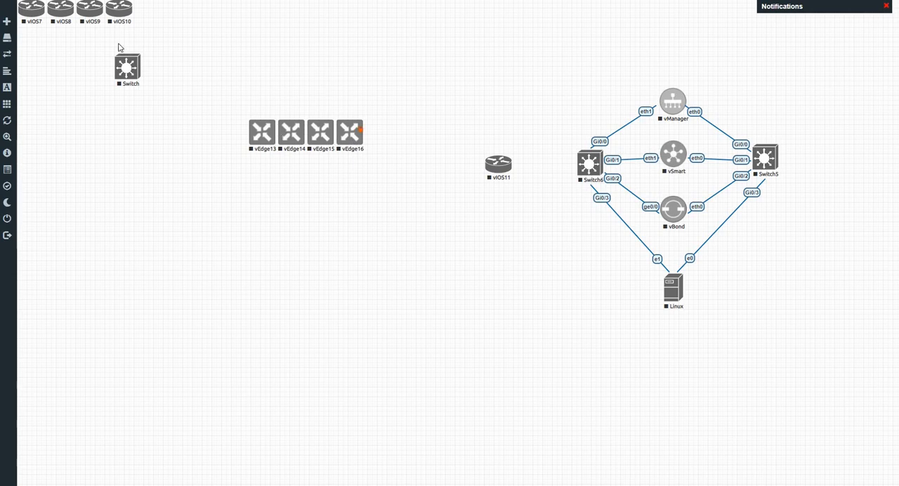
drag(120, 15, 413, 251)
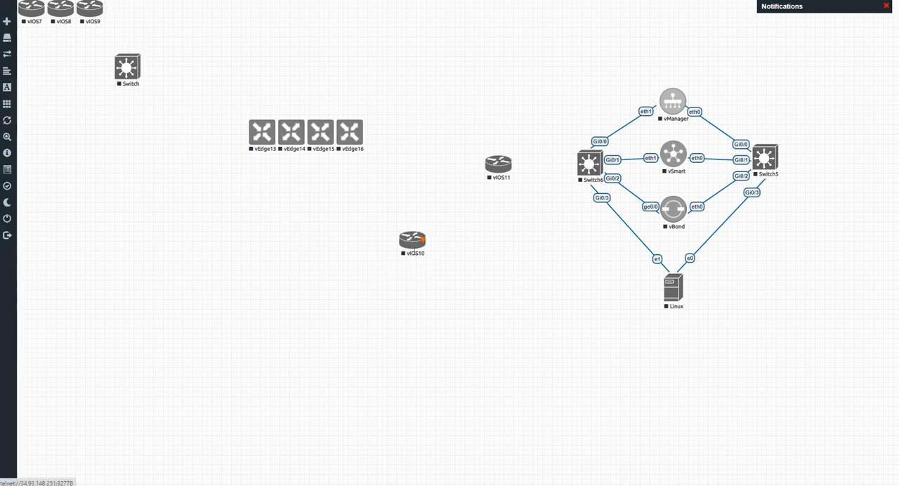
right_click(419, 252)
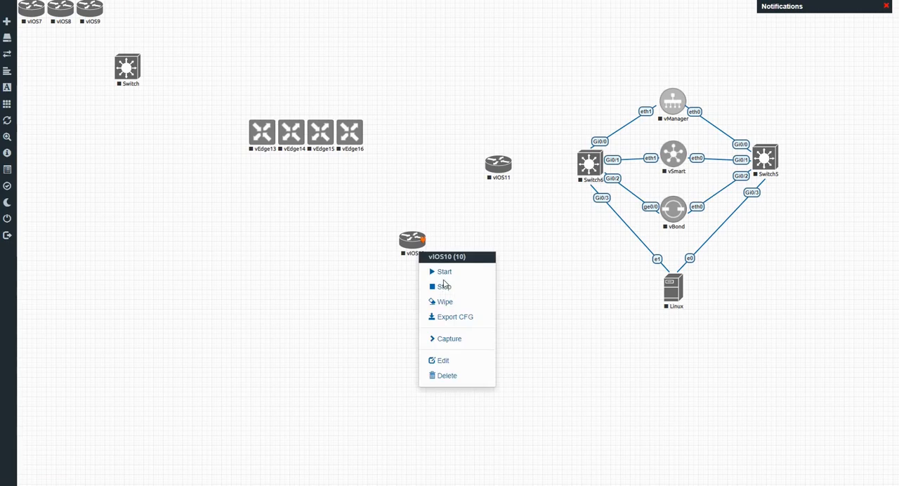
click(444, 360)
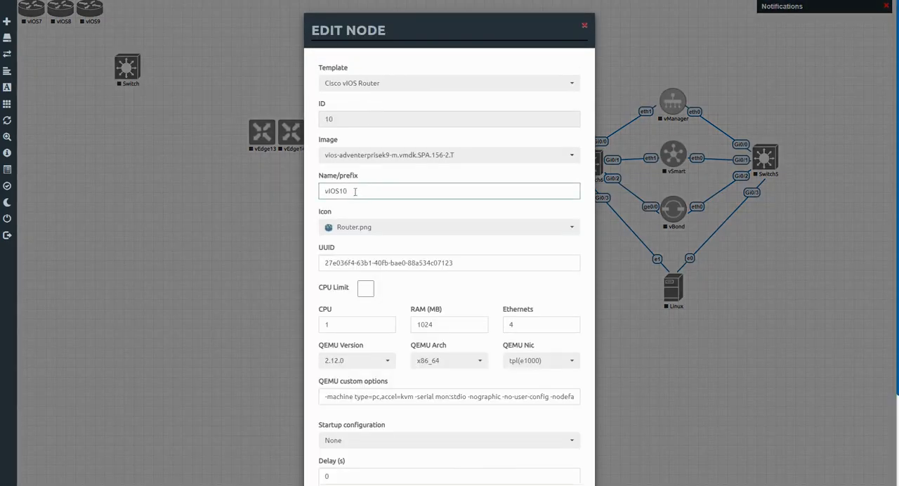
key(ctrl+a)
text(In)
scroll(411, 458, down, 3)
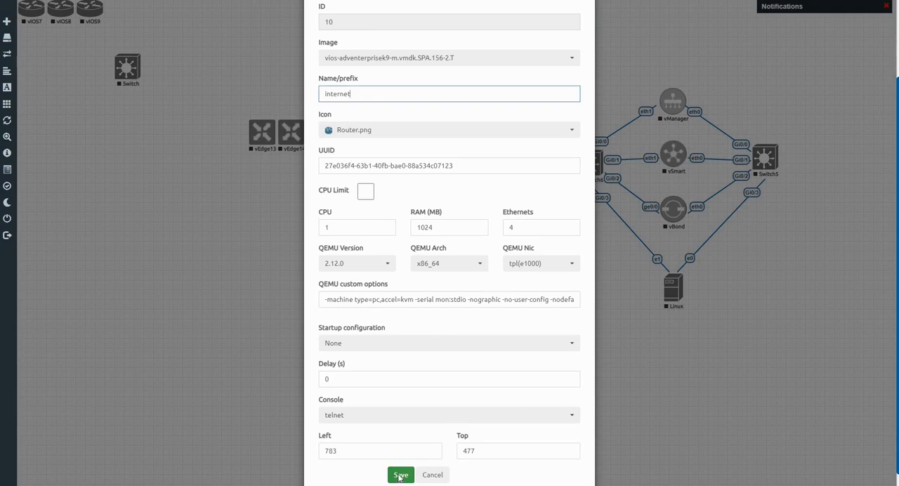
click(400, 475)
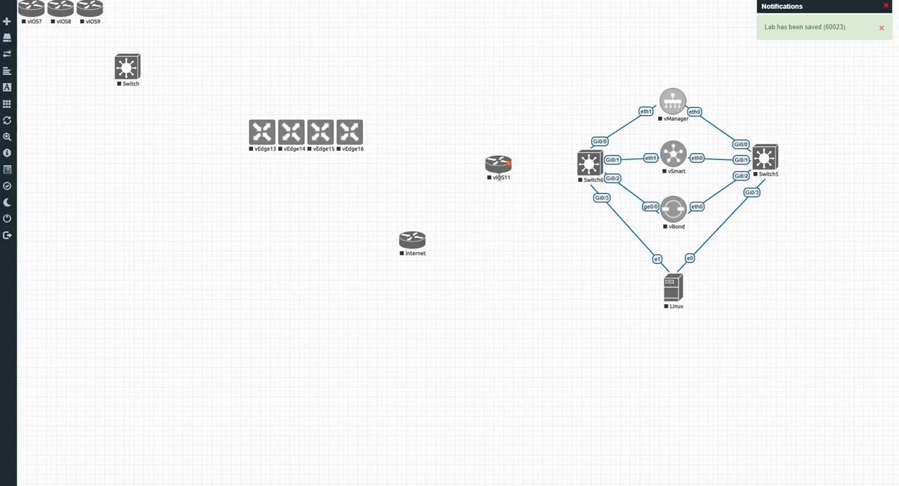
Rename the vIOS11 node as edge-router and save the change.
right_click(499, 178)
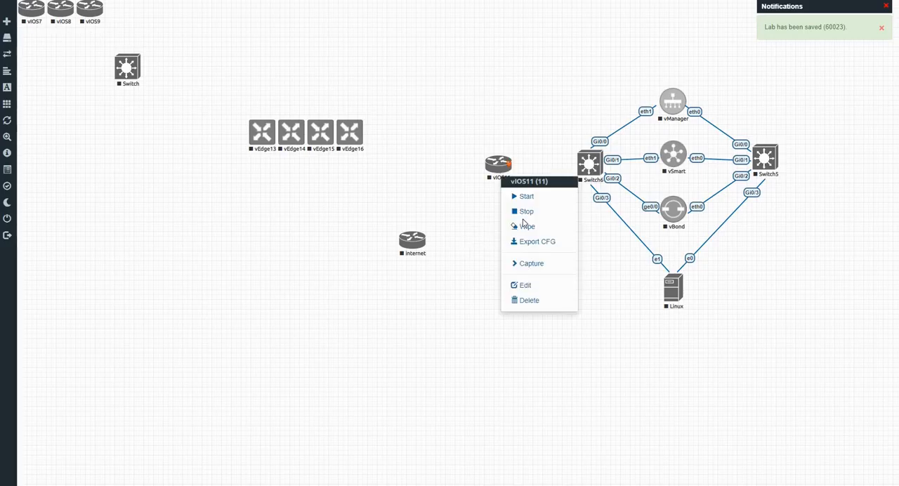
click(527, 286)
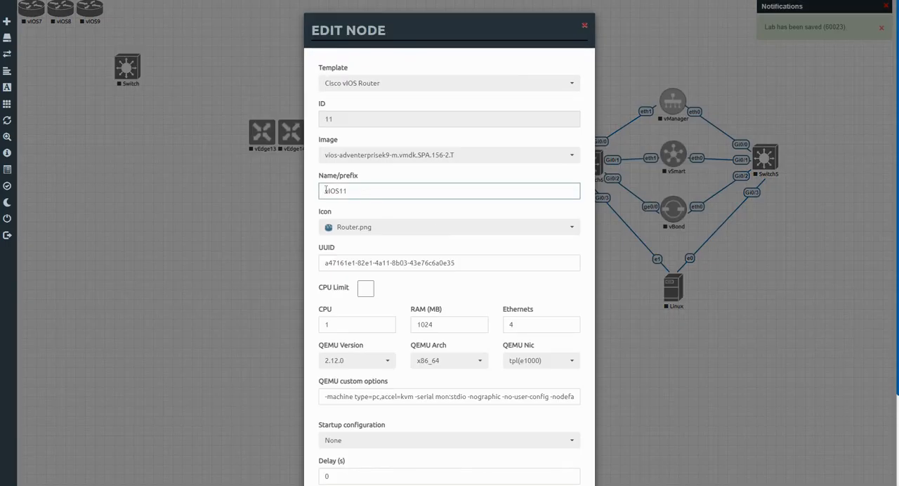
double_click(324, 190)
text(edg)
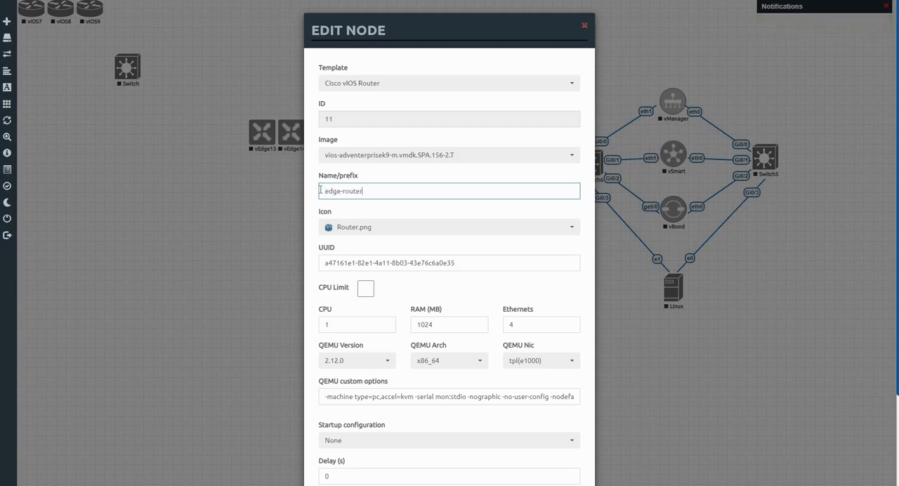
text(e-router)
scroll(377, 435, down, 3)
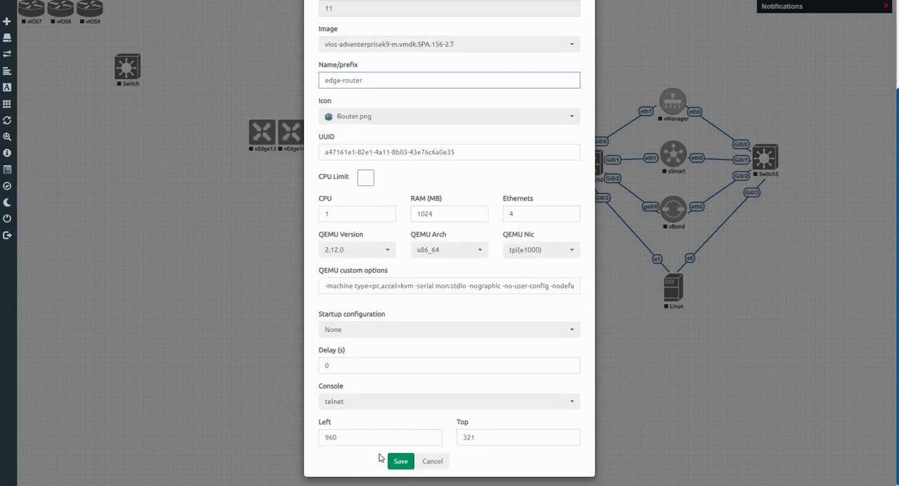
click(399, 461)
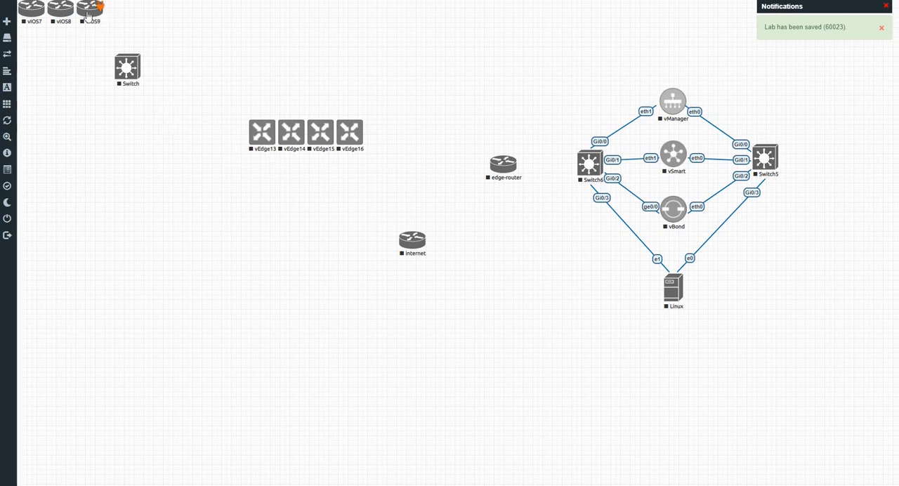
Move vIOS9 onto the canvas beside the internet router, level with it, and rename it as mpls.
drag(90, 23, 304, 251)
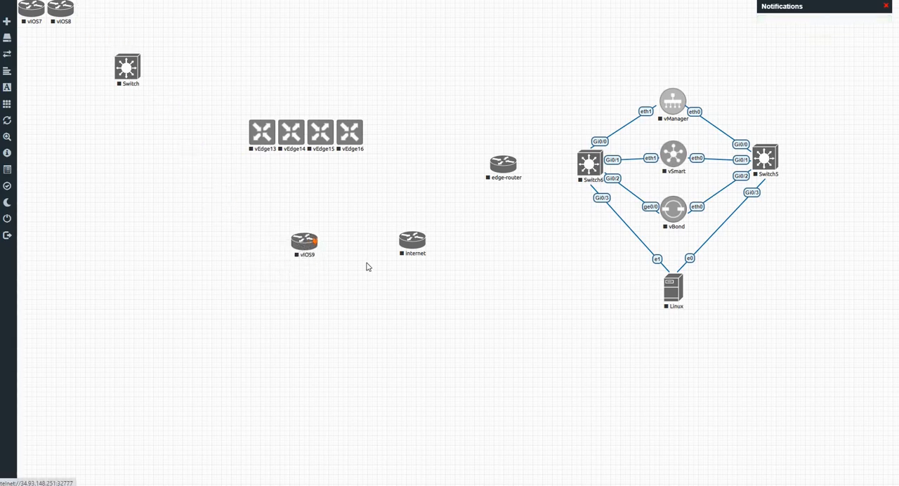
right_click(306, 255)
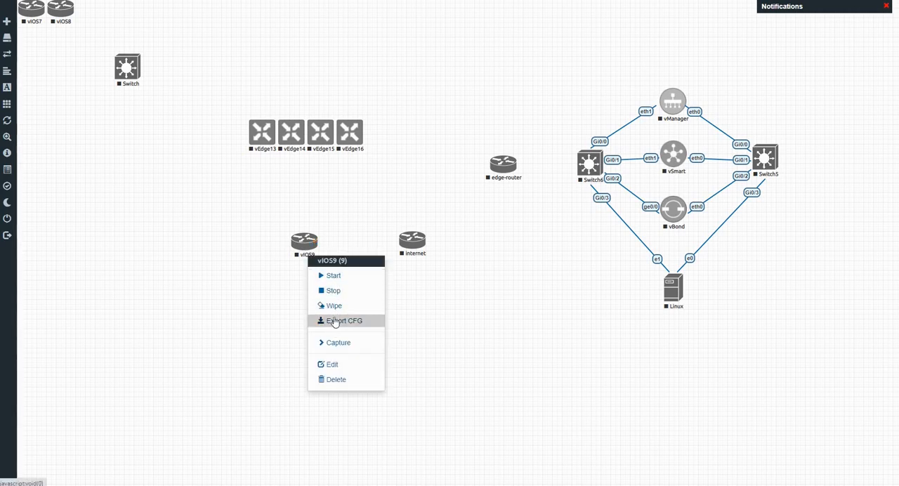
click(335, 365)
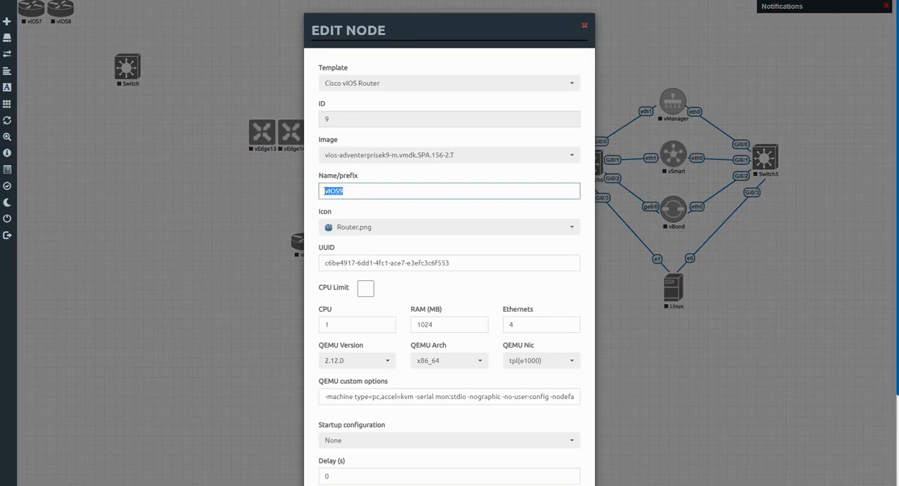
text(mpls)
scroll(377, 434, down, 2)
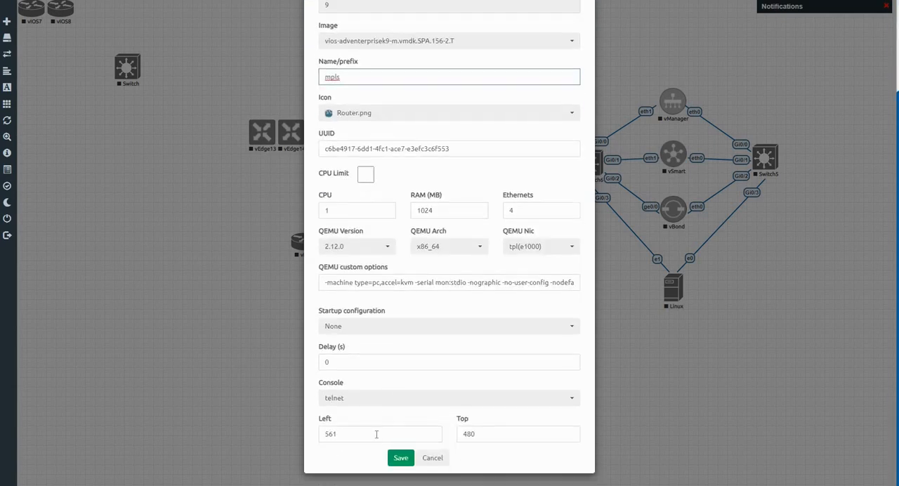
click(399, 459)
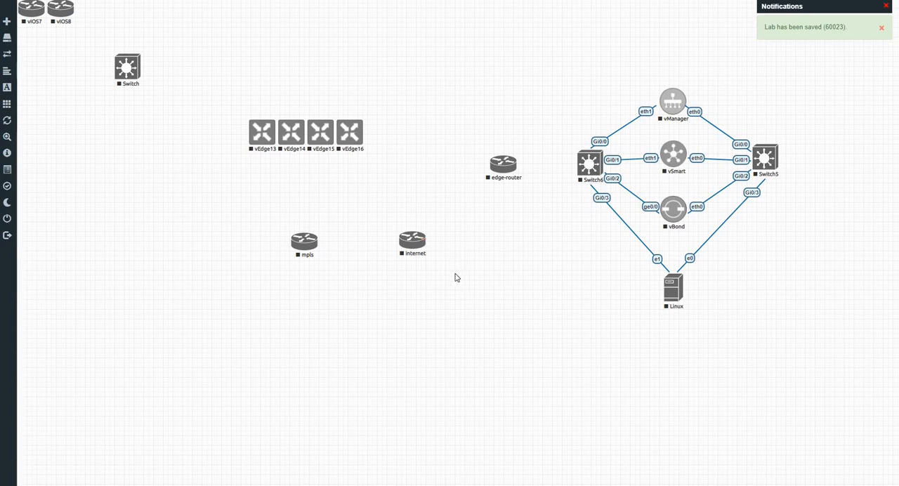
drag(308, 242, 317, 243)
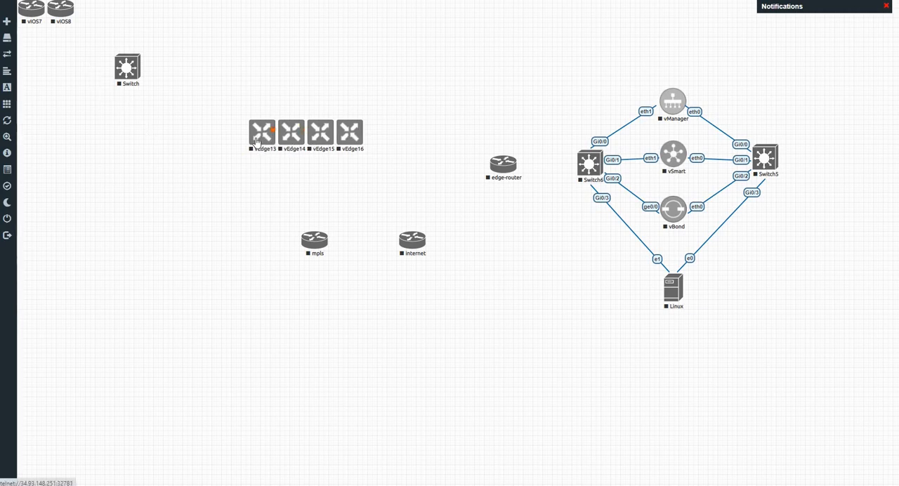
Arrange vEdge13, the unnumbered Switch and vIOS8 in a descending column below edge-router, with vIOS8 slightly offset toward the Linux host.
drag(256, 141, 493, 312)
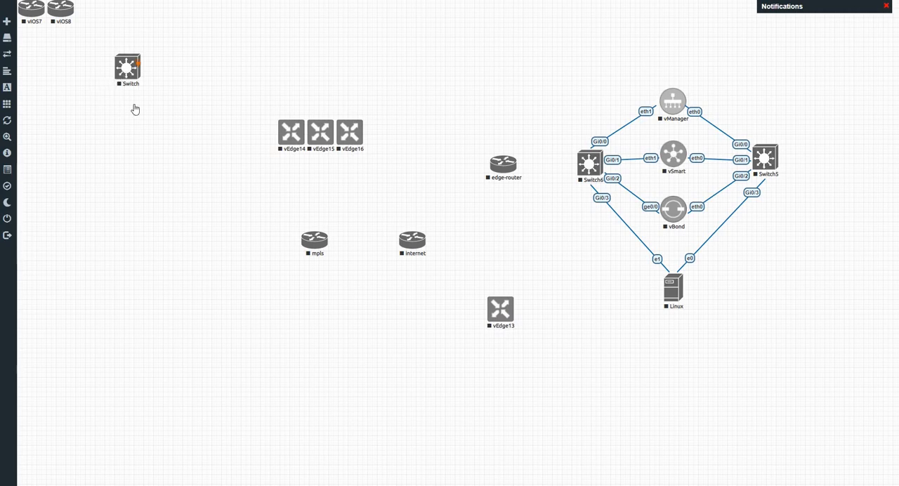
drag(127, 68, 374, 329)
drag(507, 370, 499, 372)
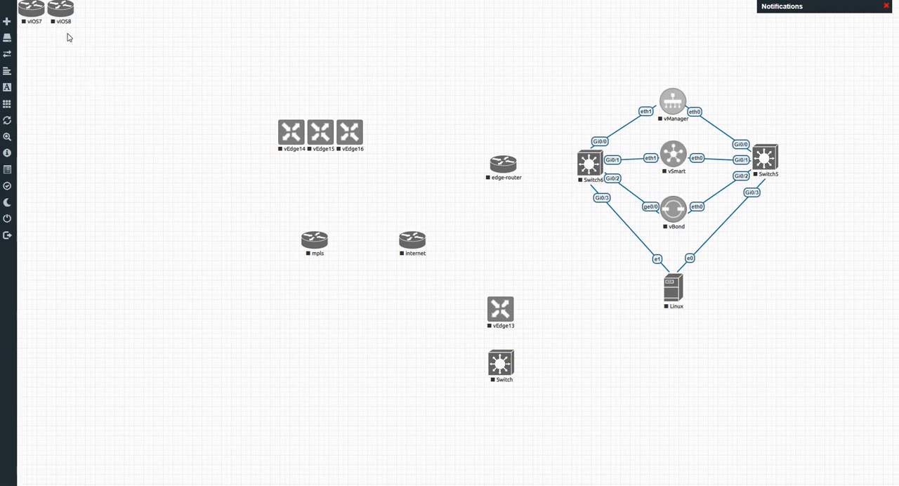
drag(62, 10, 538, 430)
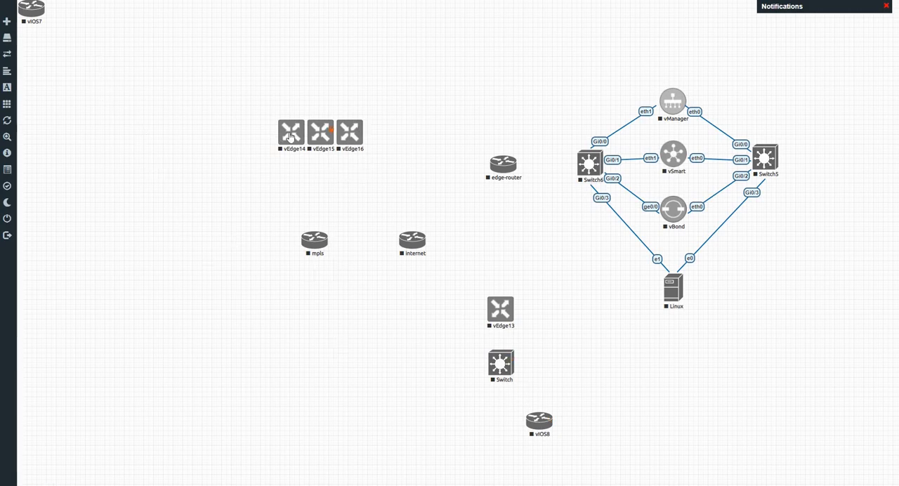
Place vEdge14 diagonally below the mpls router, level with vEdge13, and put vIOS7 directly beneath vEdge14.
drag(291, 135, 245, 246)
mouse_move(224, 318)
mouse_down()
mouse_move(221, 328)
mouse_move(220, 317)
mouse_up()
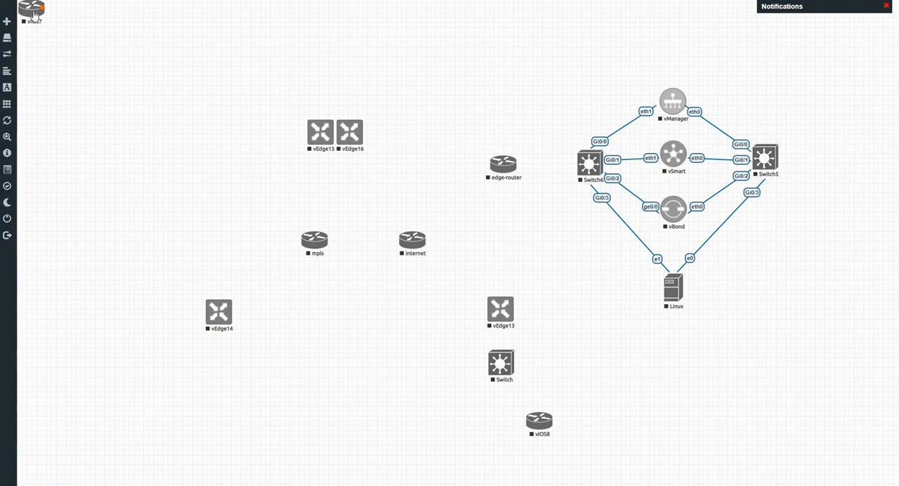
drag(34, 14, 222, 380)
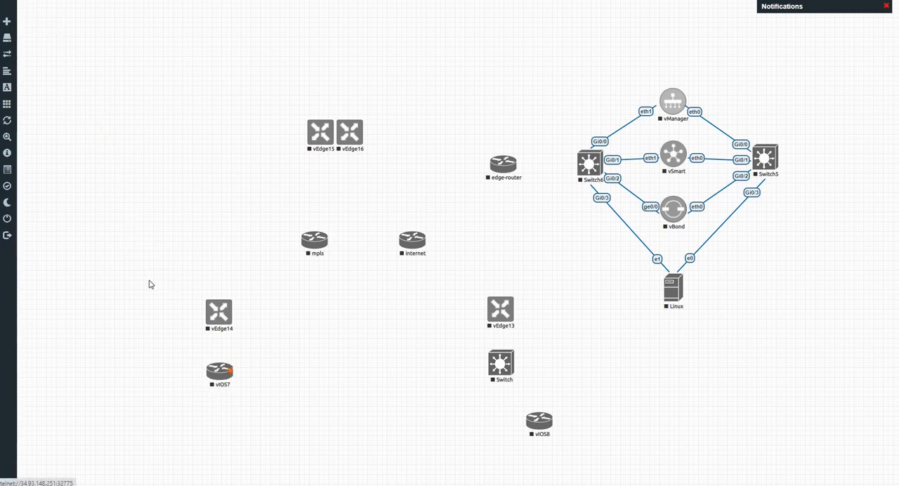
Add two Cisco vIOS Router nodes with default settings and move one of them diagonally below vIOS7.
right_click(140, 138)
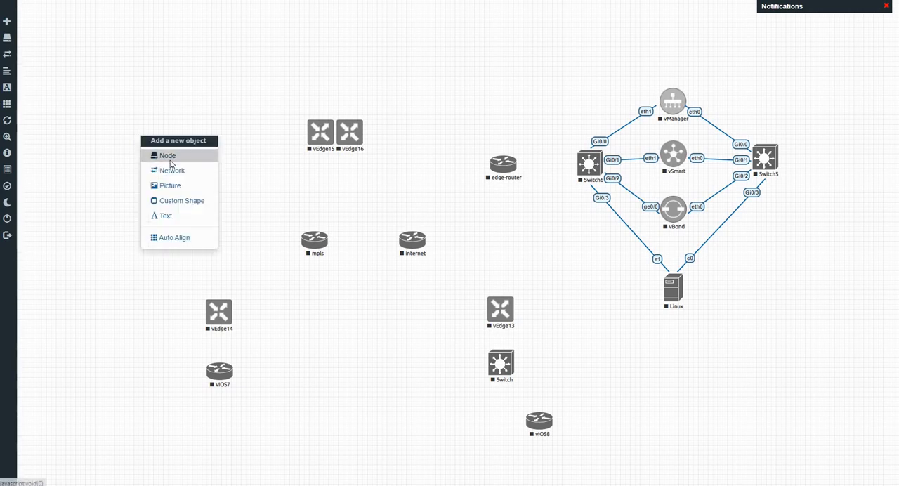
click(170, 160)
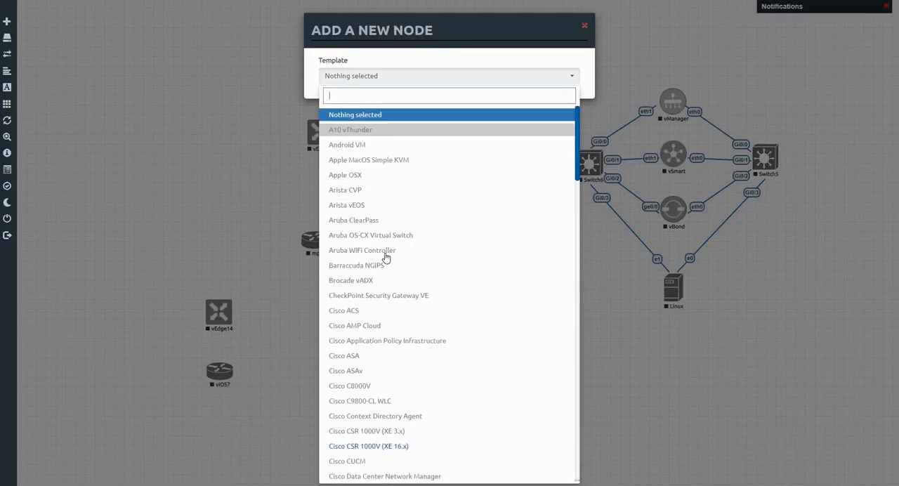
scroll(386, 257, down, 6)
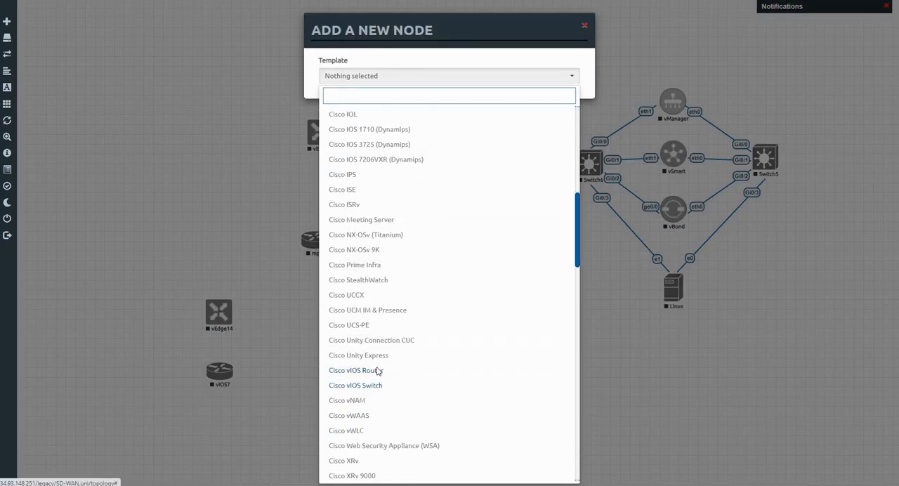
click(378, 371)
click(324, 120)
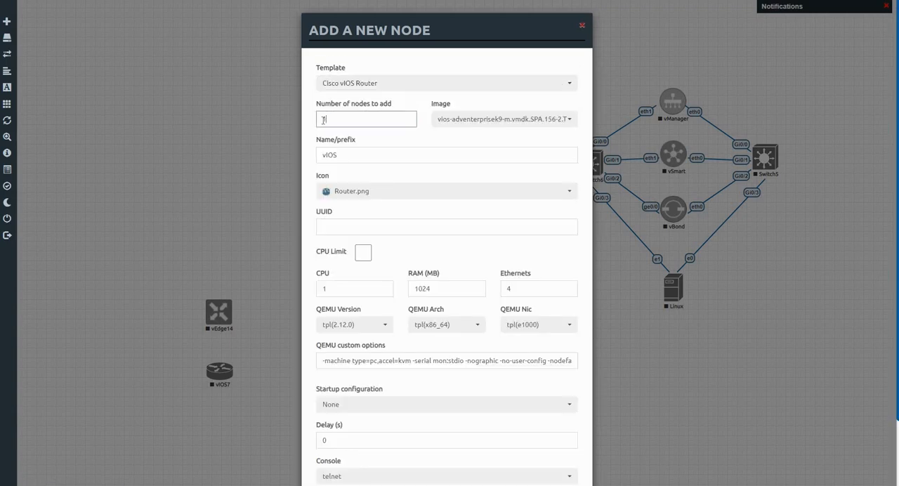
text(2)
scroll(436, 386, down, 3)
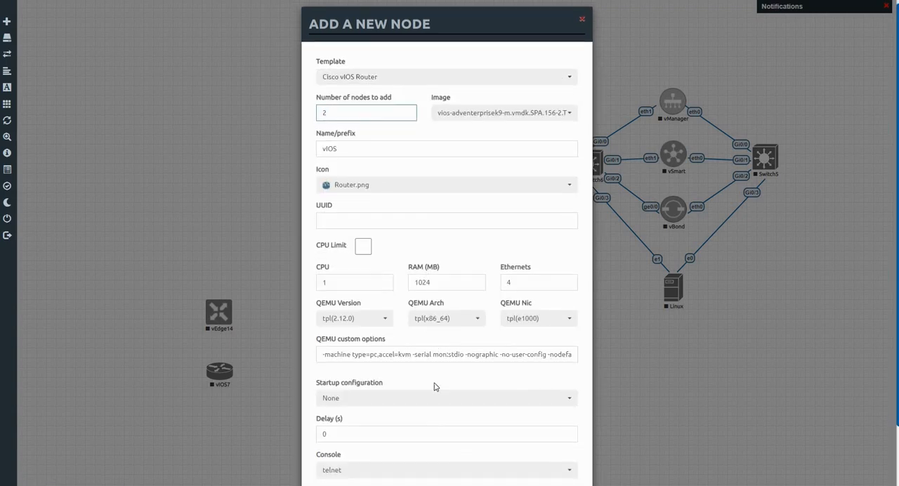
click(398, 458)
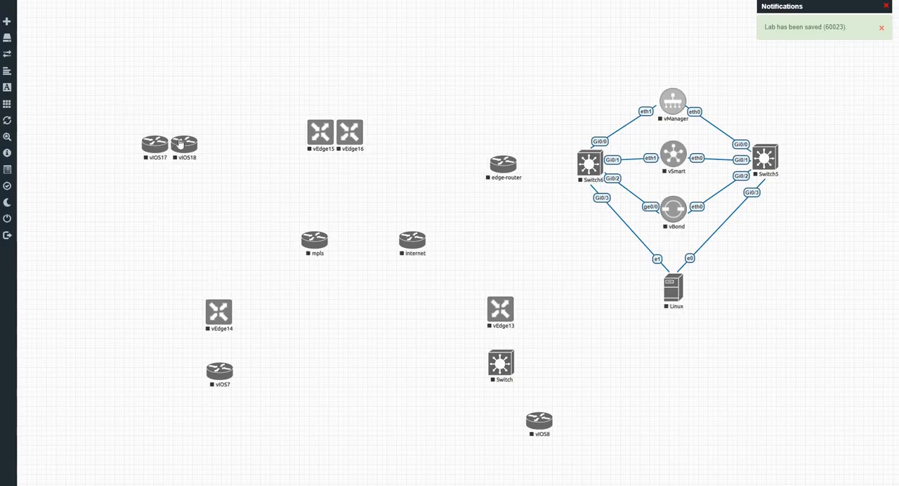
drag(180, 144, 171, 425)
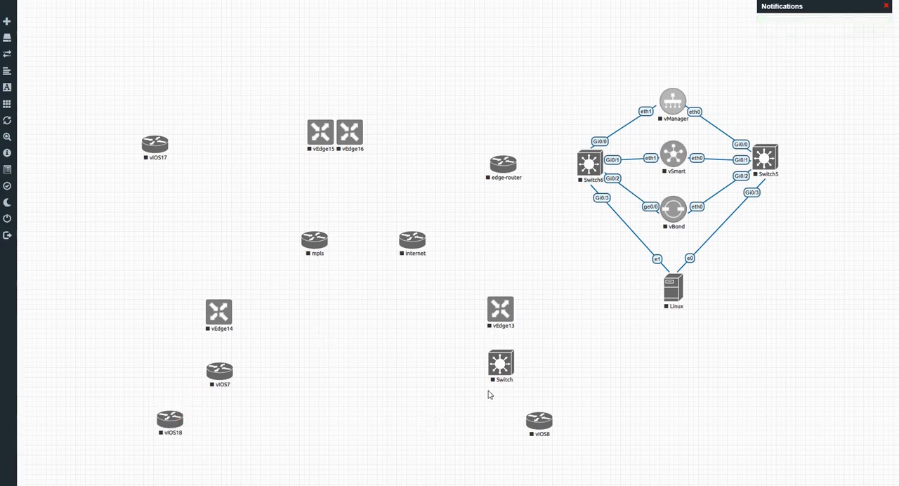
Change the icon of the vIOS8 node to Desktop4.png and save the node.
right_click(536, 422)
click(571, 462)
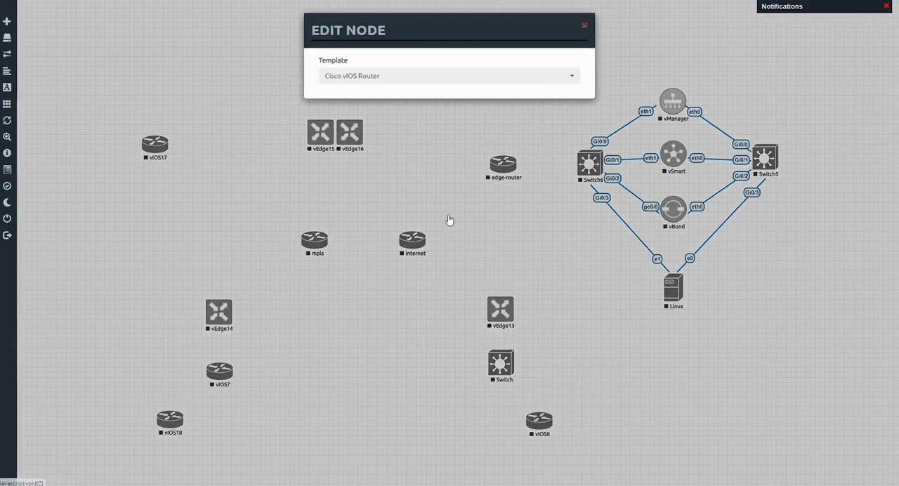
click(356, 232)
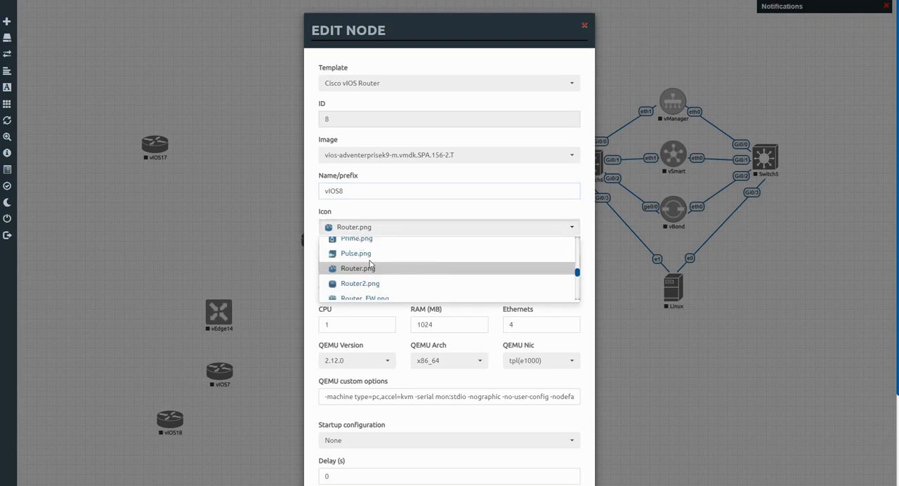
scroll(375, 267, down, 2)
scroll(375, 269, down, 5)
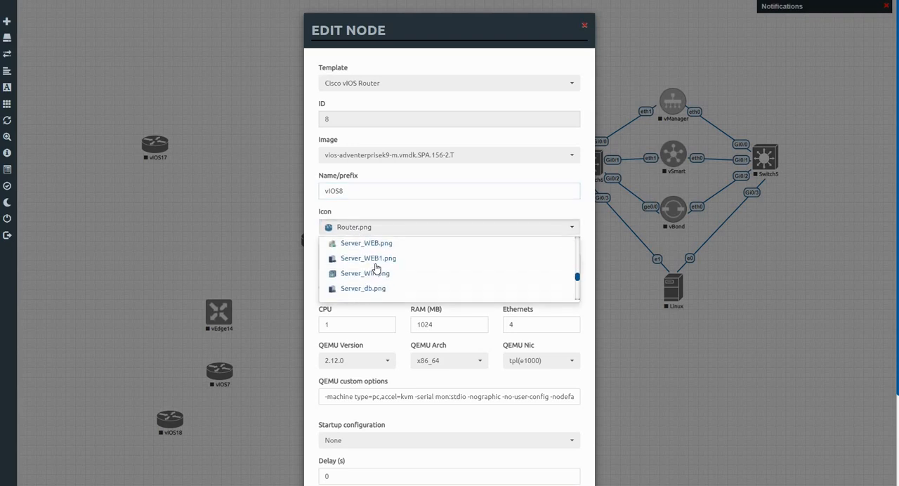
scroll(376, 270, down, 5)
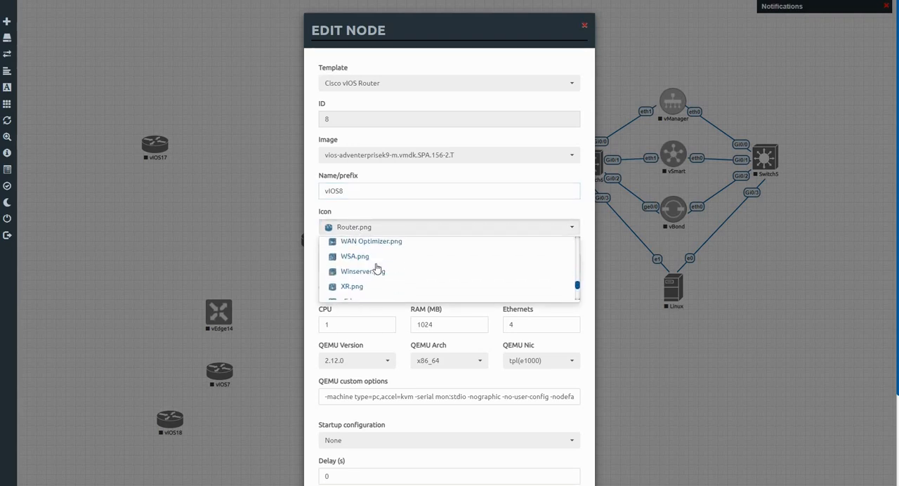
scroll(377, 267, down, 3)
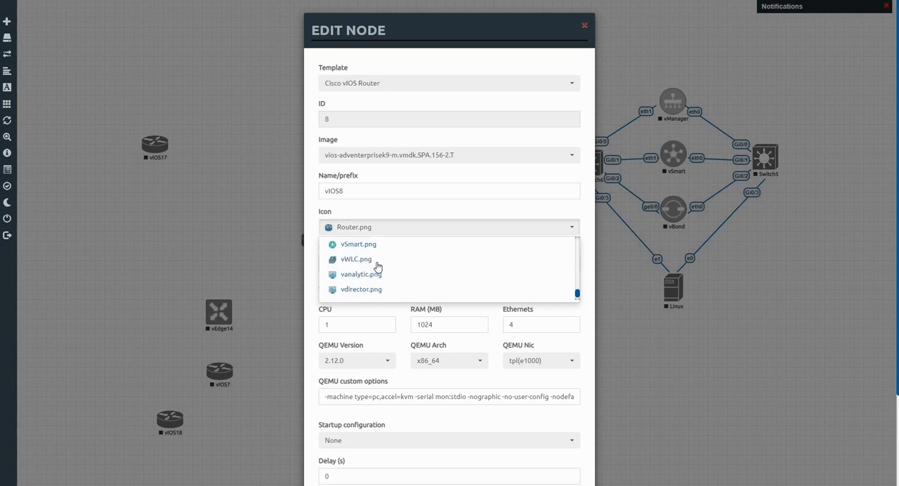
scroll(377, 266, up, 10)
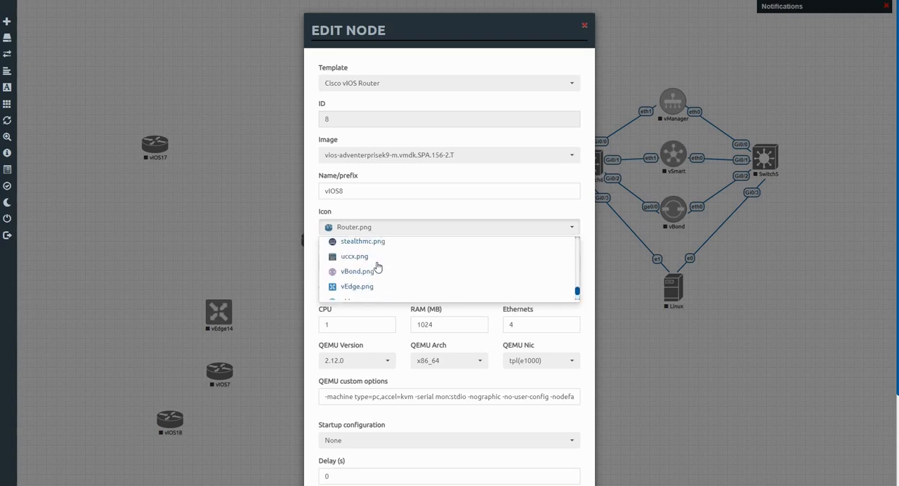
scroll(377, 267, up, 8)
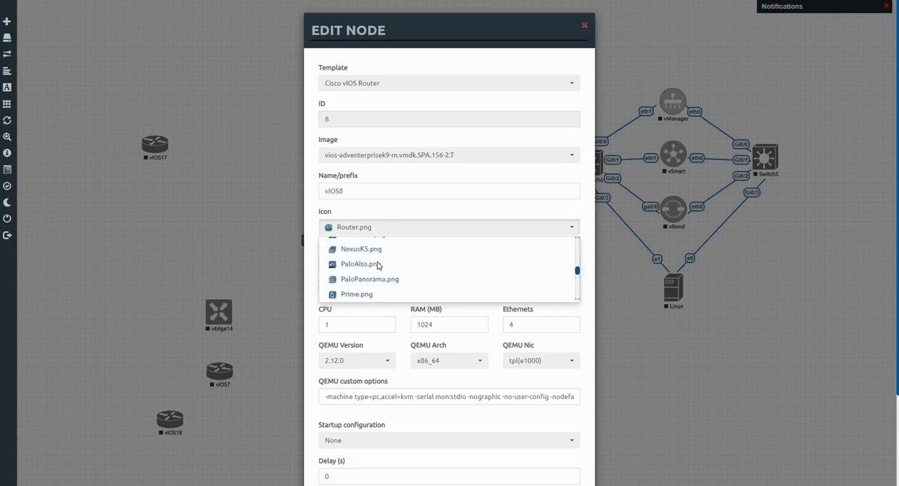
scroll(378, 265, up, 6)
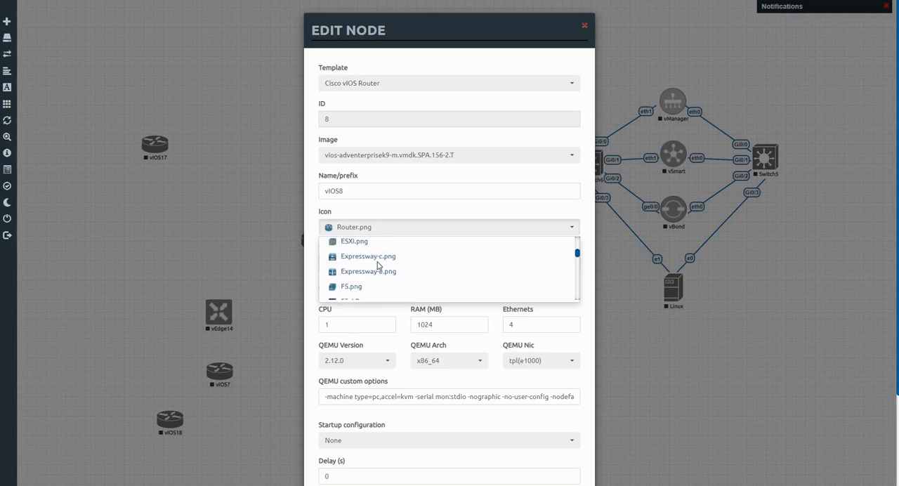
click(365, 258)
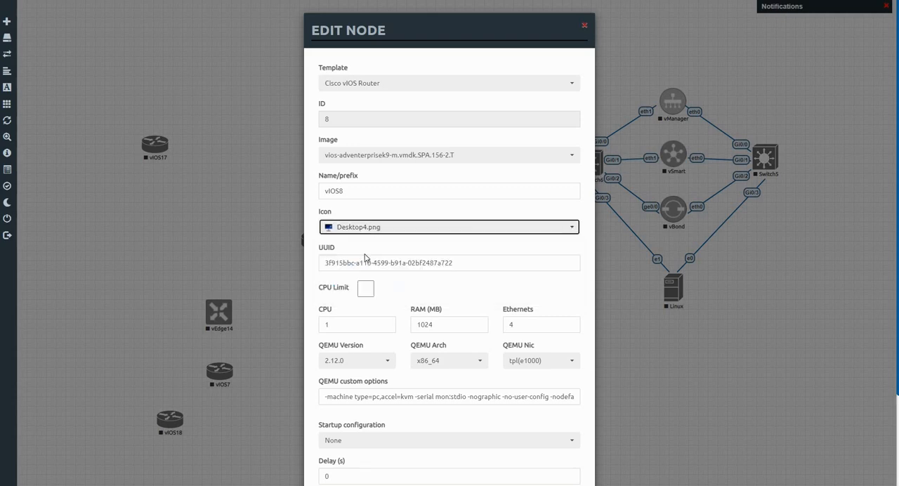
scroll(435, 394, down, 3)
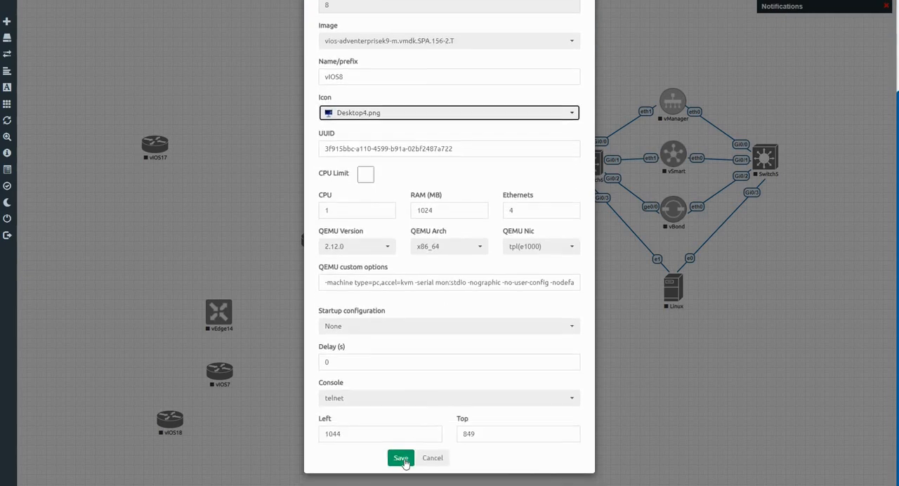
click(400, 457)
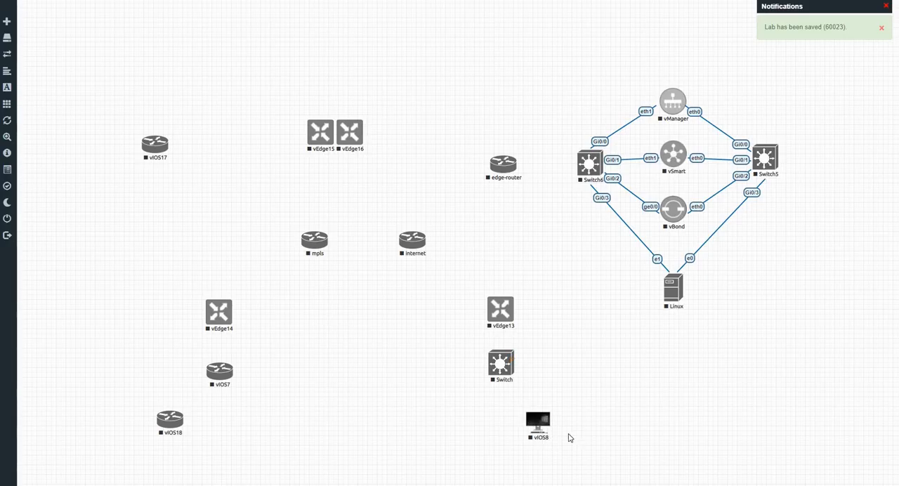
Change the icon of the vIOS18 node to Desktop4.png and save the node.
right_click(163, 424)
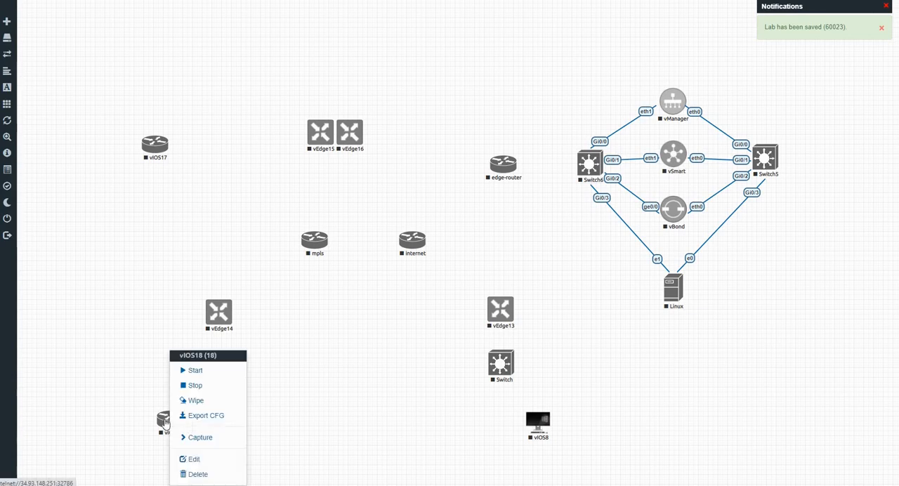
click(194, 459)
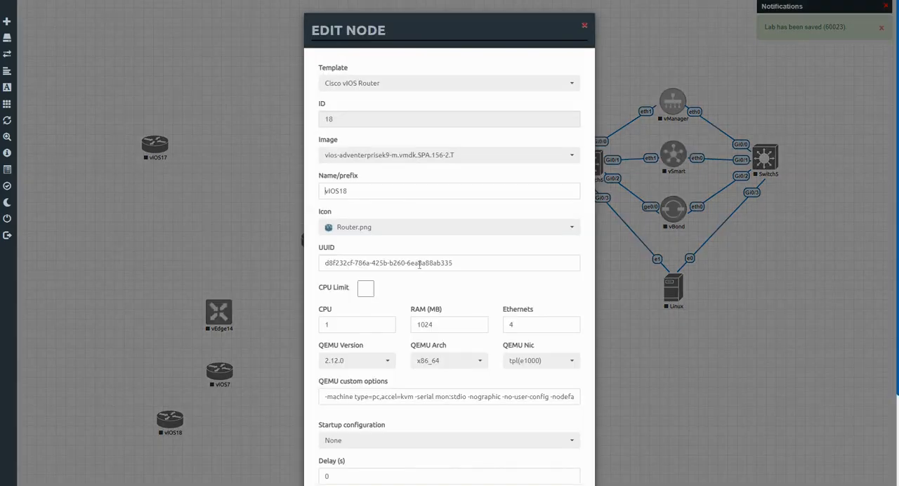
click(406, 234)
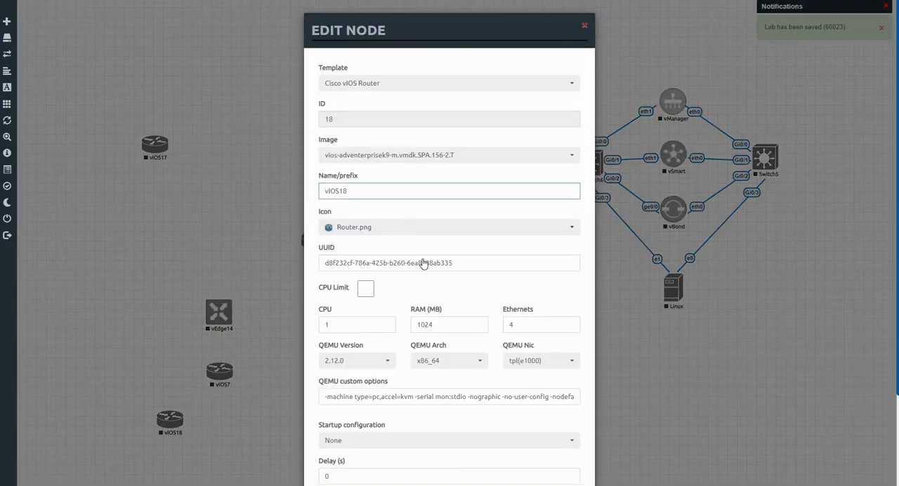
scroll(421, 257, up, 4)
scroll(421, 258, up, 10)
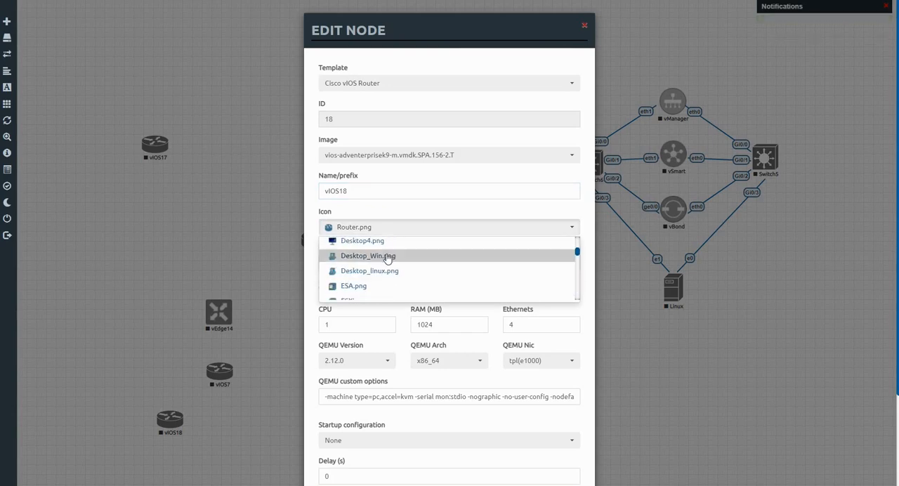
click(378, 243)
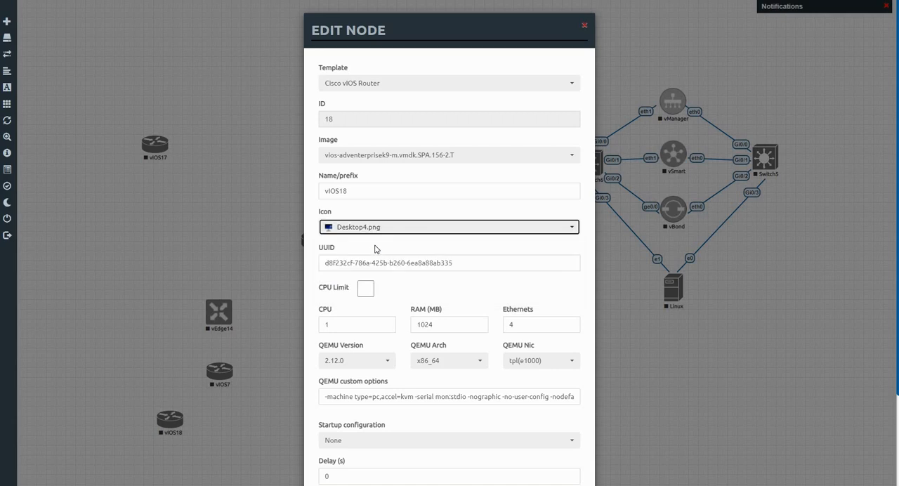
scroll(407, 456, down, 4)
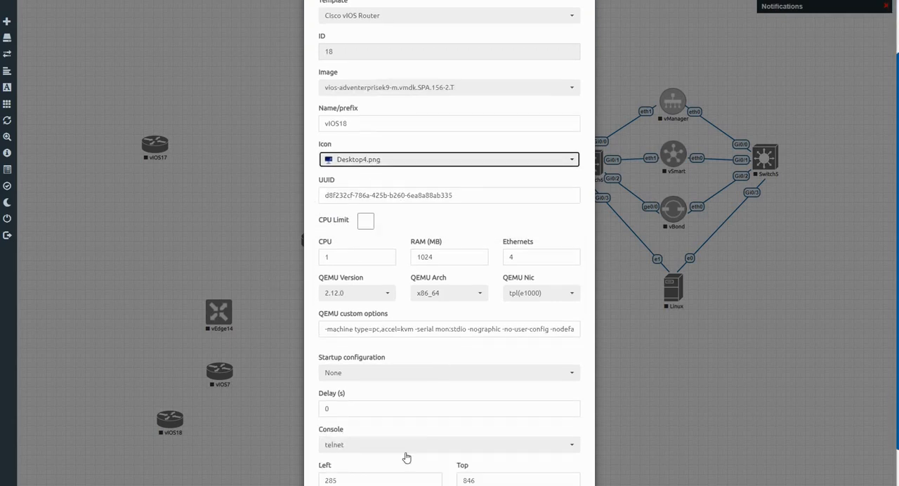
click(401, 457)
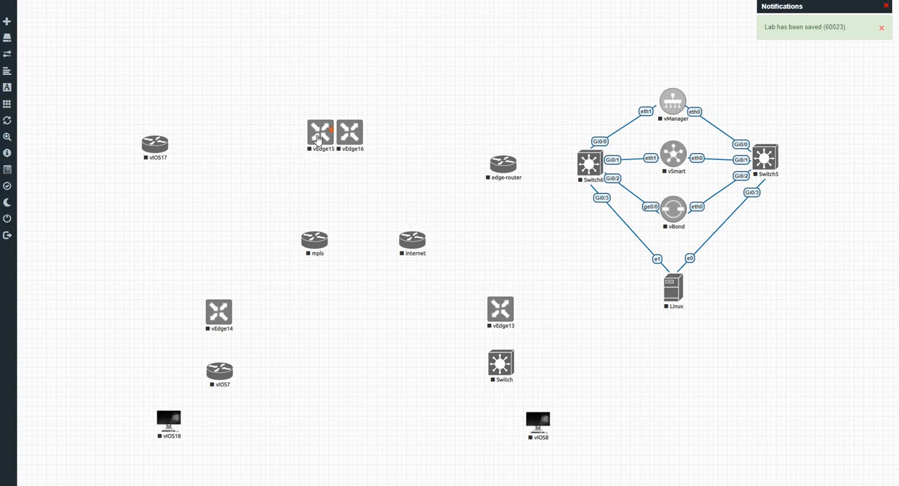
Place vEdge15 and vEdge16 side by side above the mpls router, with vIOS17 centred above the two vEdges.
drag(318, 139, 214, 136)
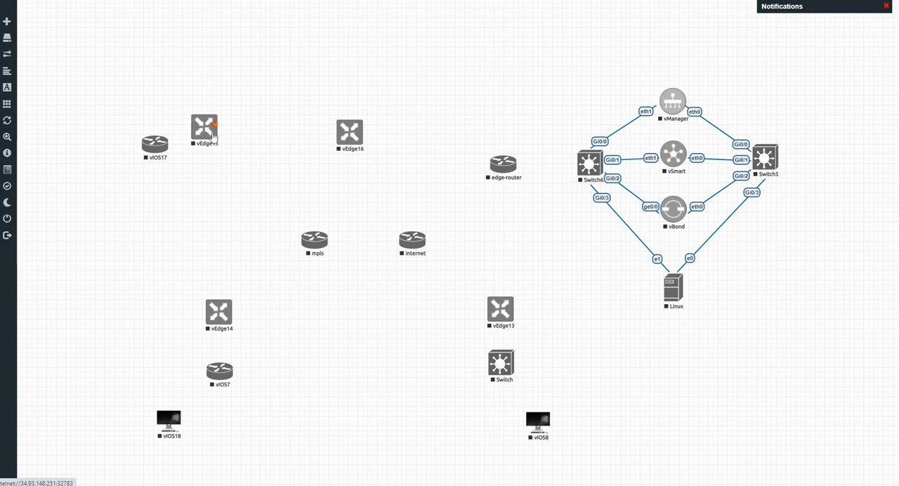
drag(344, 141, 298, 134)
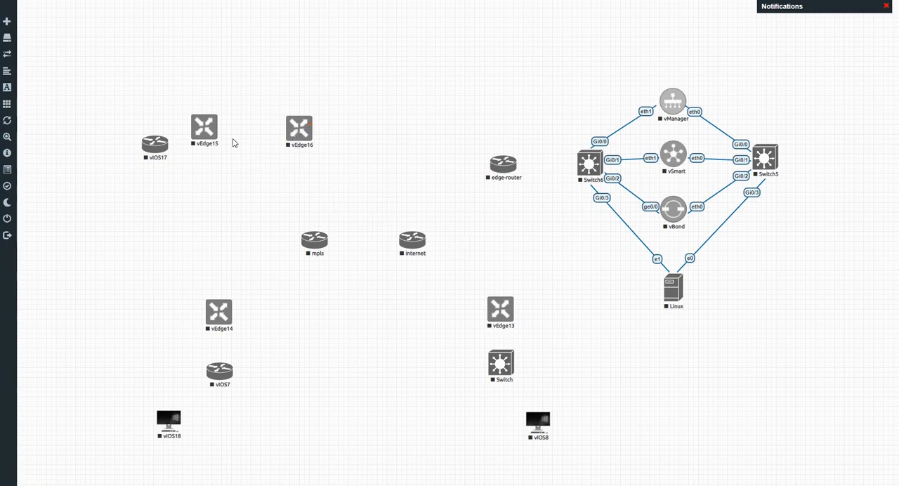
drag(209, 135, 210, 136)
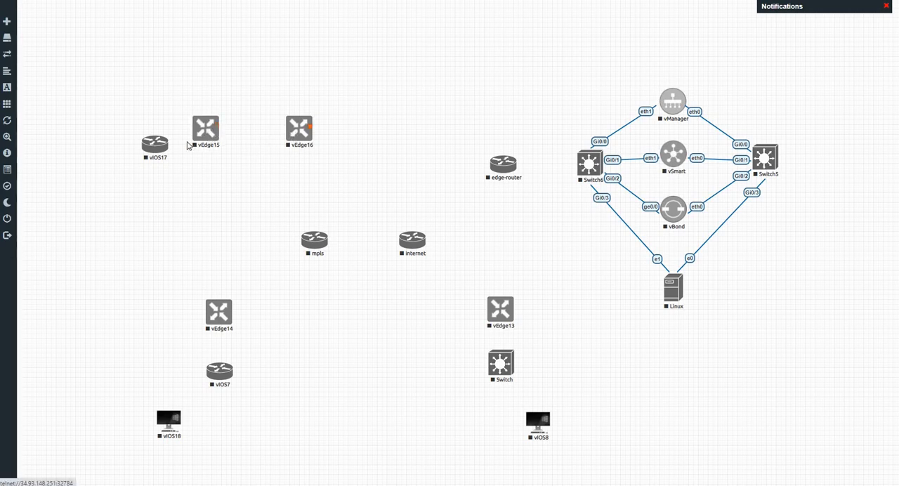
click(298, 133)
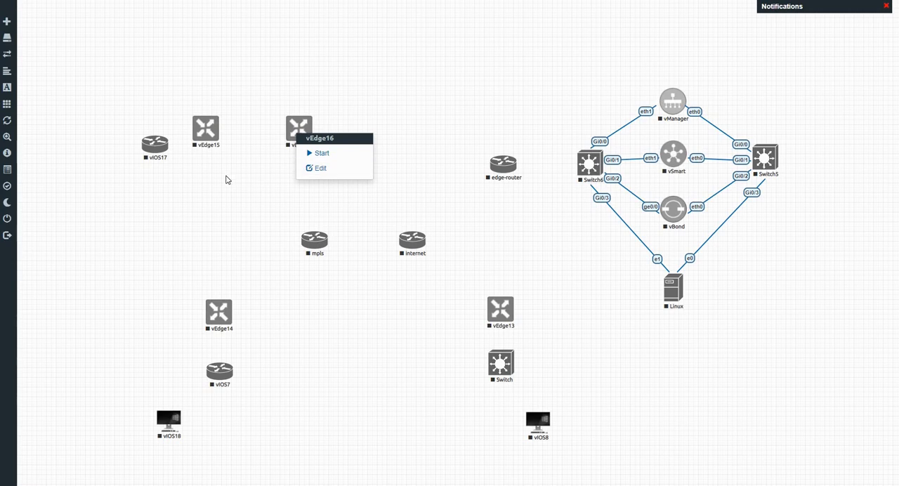
drag(155, 151, 254, 79)
click(95, 152)
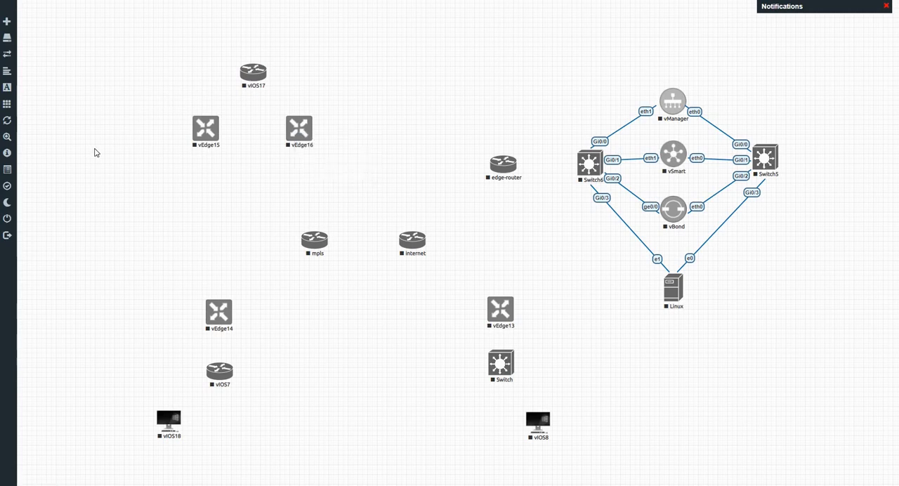
Add one Cisco vIOS Router node with default settings in the empty area beside vEdge15.
right_click(99, 151)
click(160, 176)
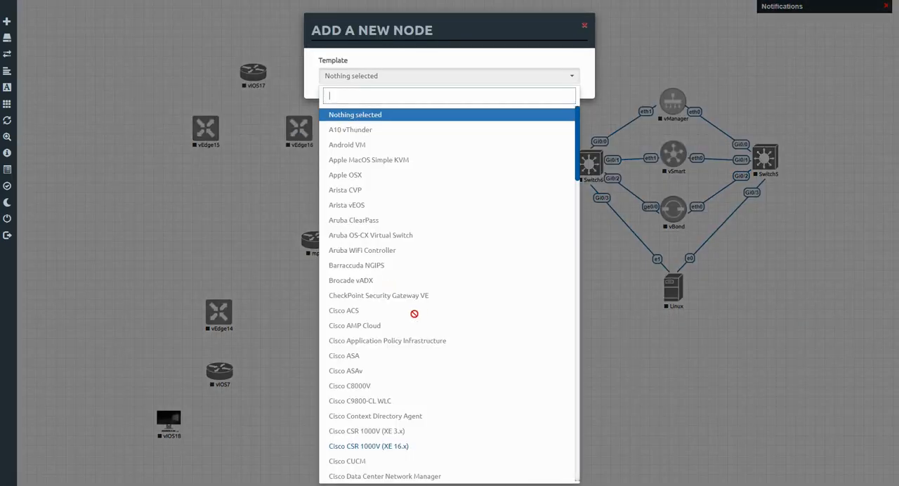
scroll(408, 317, down, 10)
scroll(409, 317, down, 3)
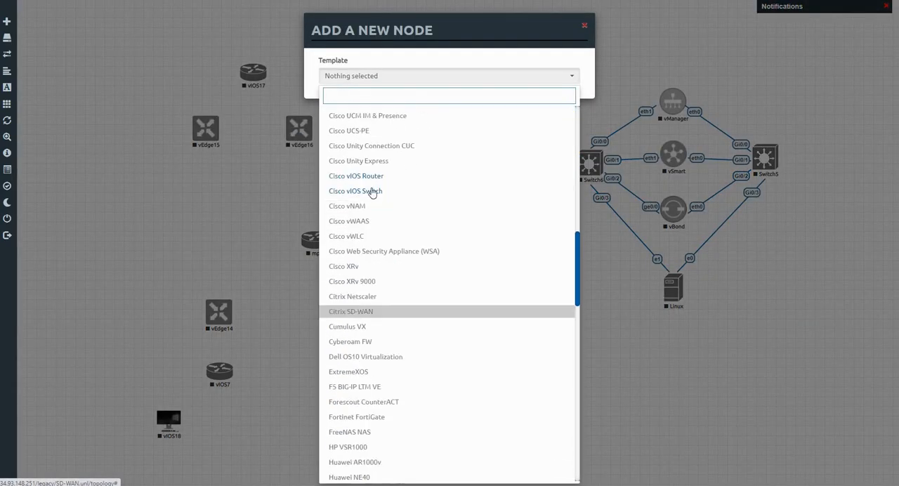
click(362, 179)
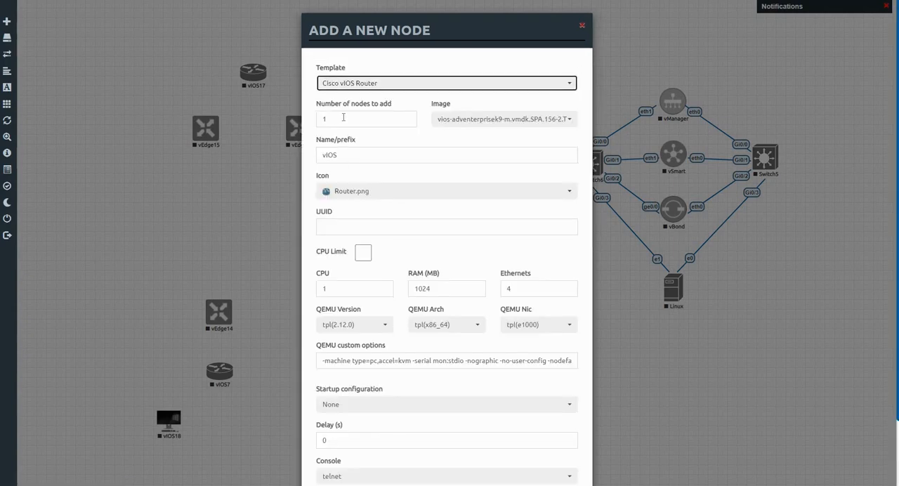
key(Tab)
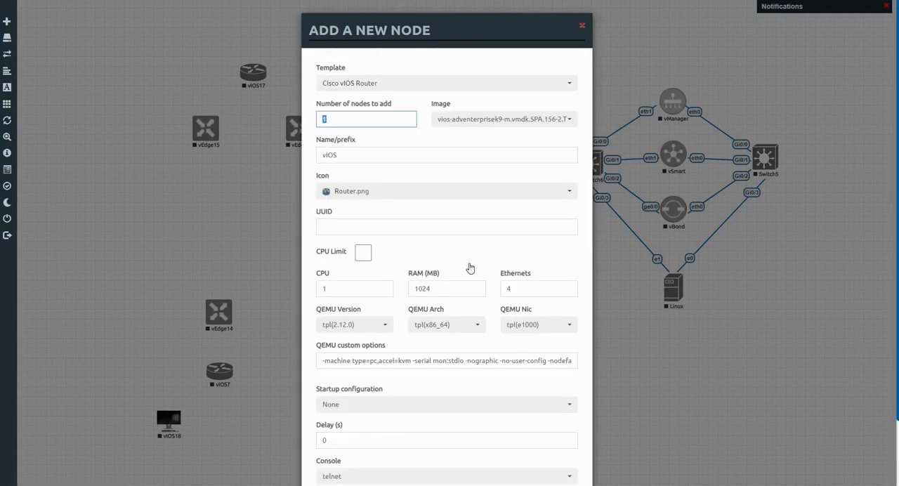
scroll(470, 269, down, 1)
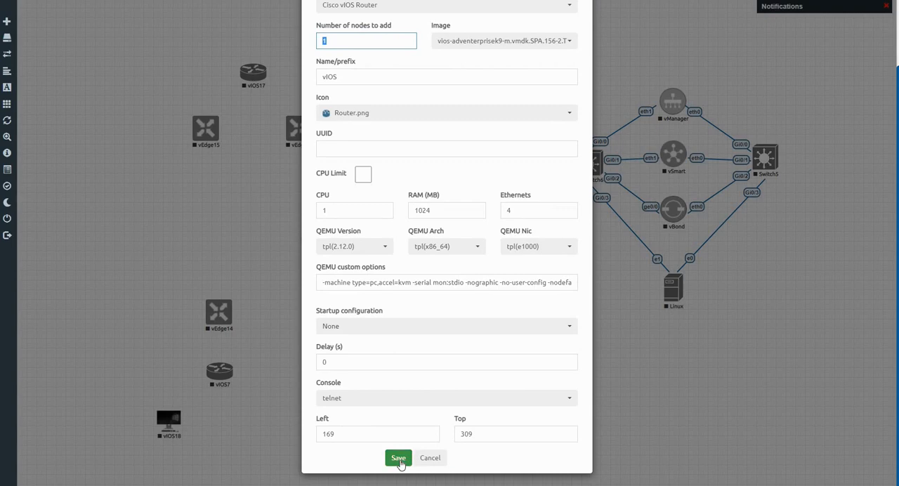
click(398, 458)
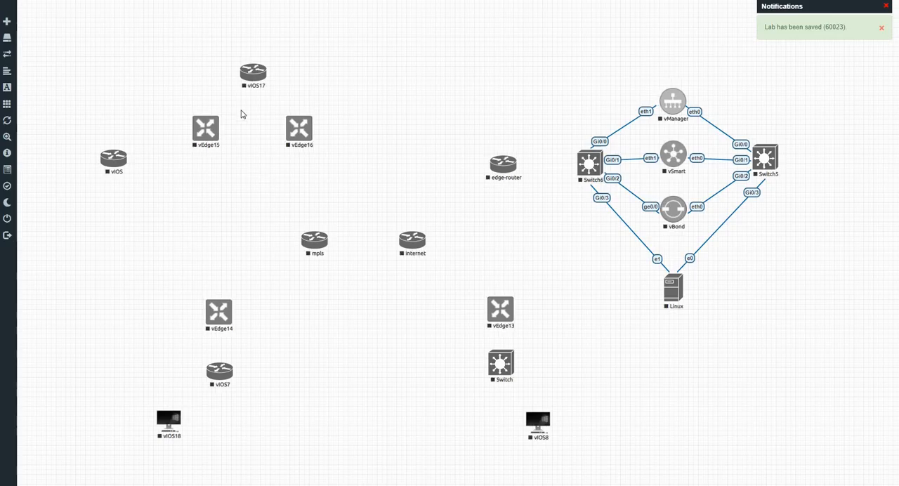
Change the new vIOS node's icon to Server_WEB1.png, save it, and move the node diagonally above vIOS17, roughly in line with vEdge15.
right_click(112, 161)
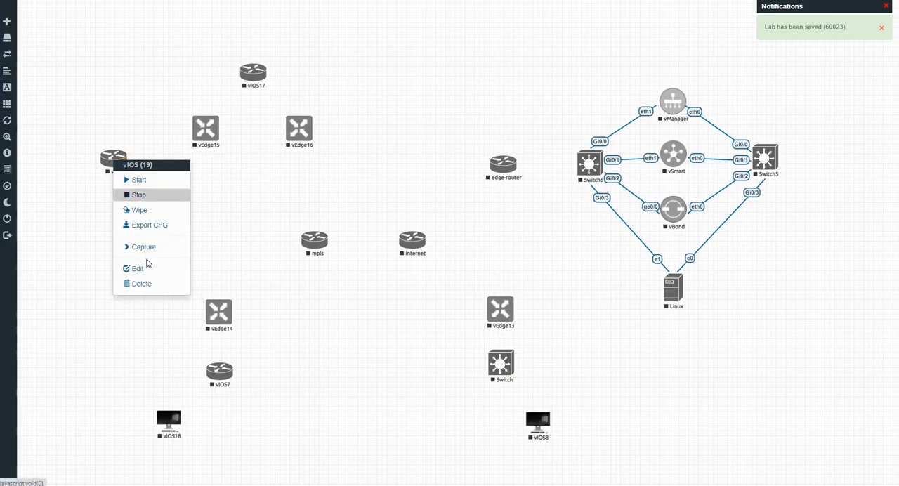
click(142, 269)
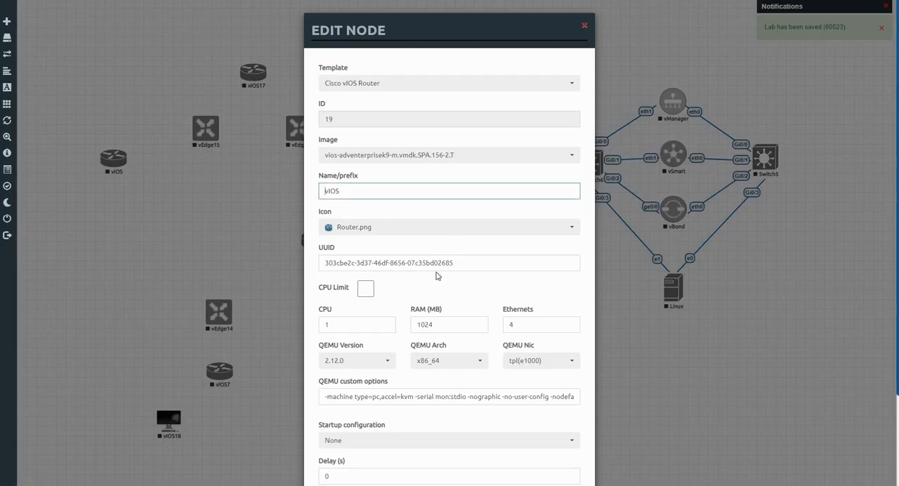
click(385, 234)
scroll(409, 278, down, 3)
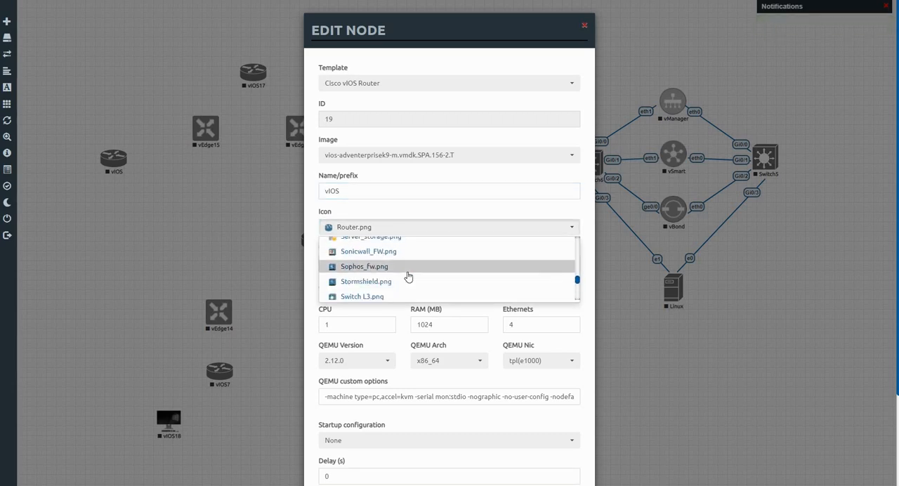
scroll(408, 277, up, 1)
scroll(402, 274, up, 3)
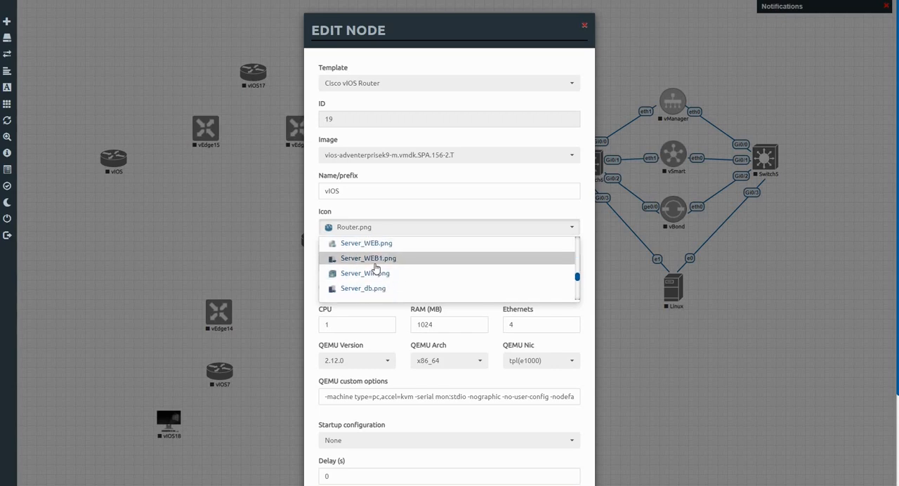
scroll(375, 271, down, 2)
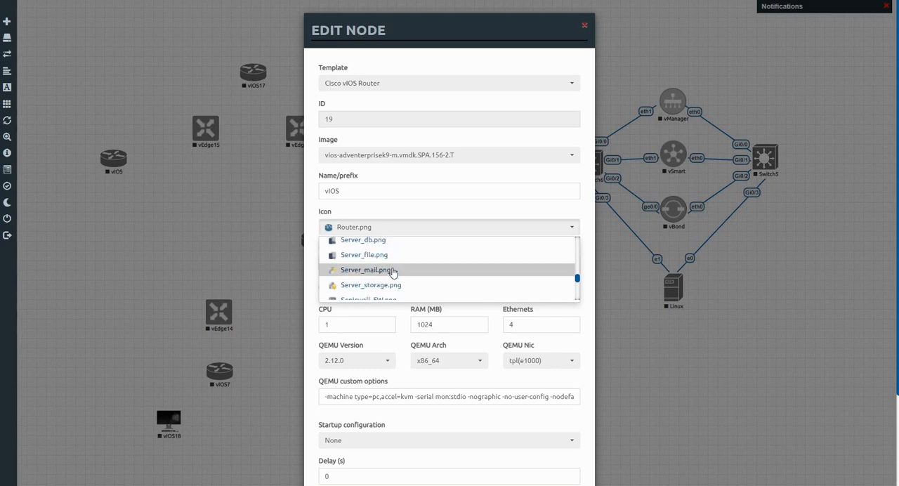
scroll(394, 274, down, 1)
scroll(393, 273, up, 1)
scroll(391, 273, up, 2)
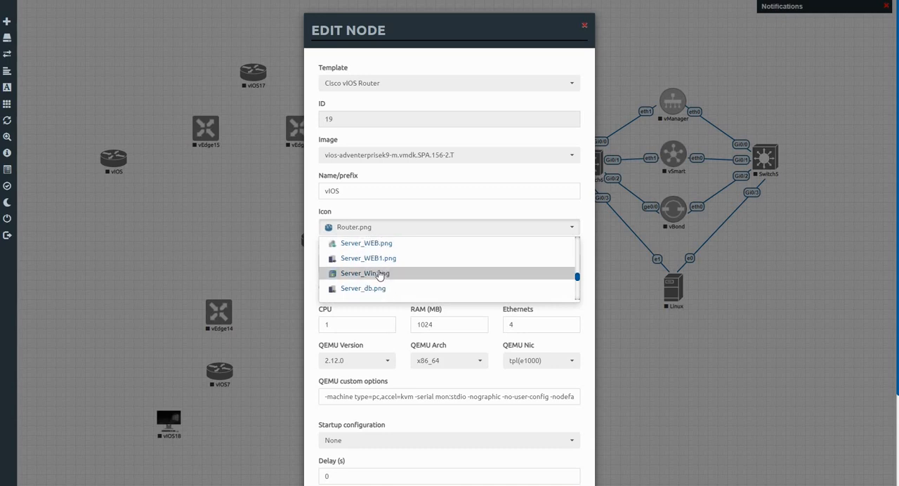
click(372, 258)
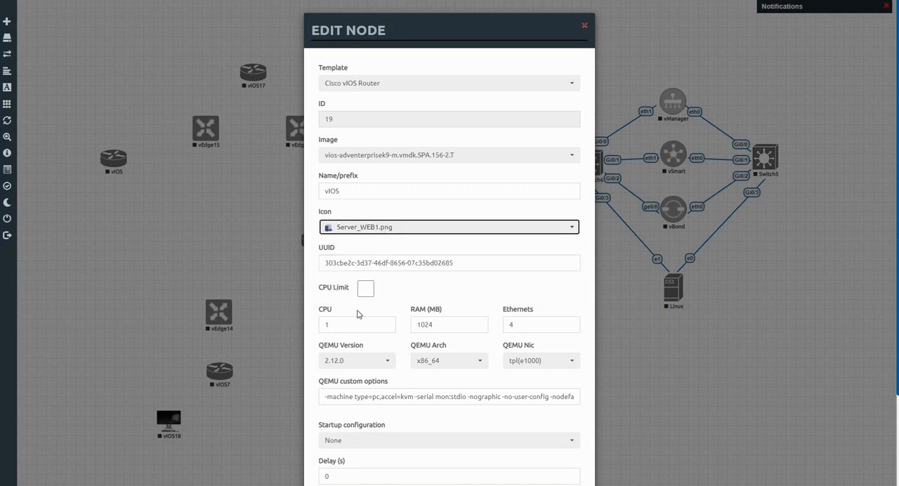
scroll(394, 394, down, 2)
click(401, 458)
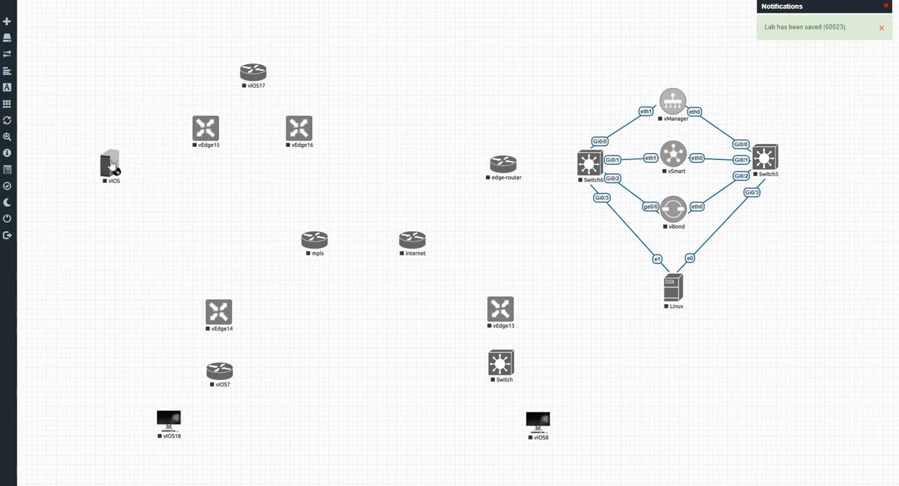
drag(110, 159, 151, 101)
drag(111, 163, 212, 27)
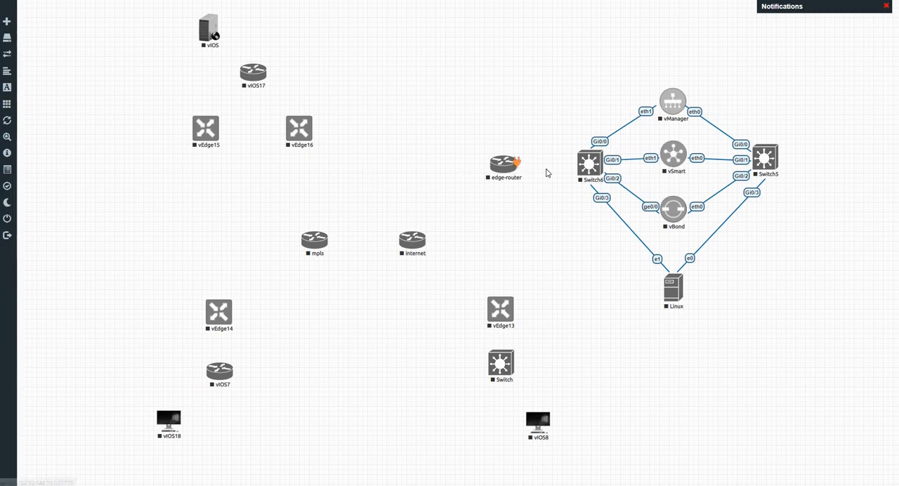
Connect edge-router Gi0/0 to Switch6 Gi1/0, and edge-router Gi0/1 to Gi0/0 of the internet router.
drag(517, 163, 583, 169)
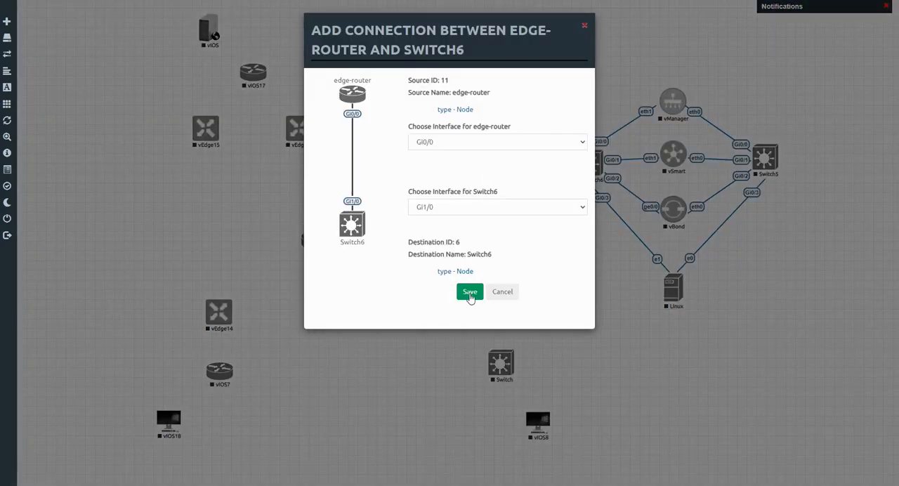
click(470, 294)
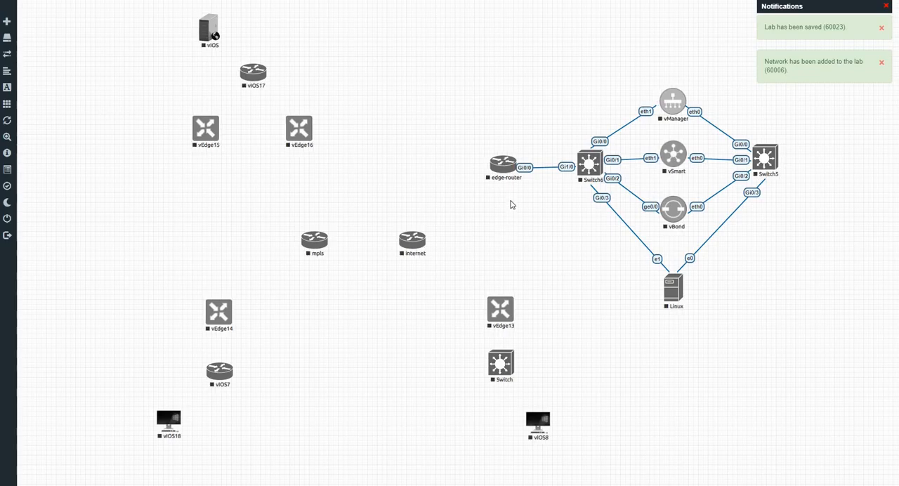
mouse_move(516, 166)
drag(516, 167, 420, 242)
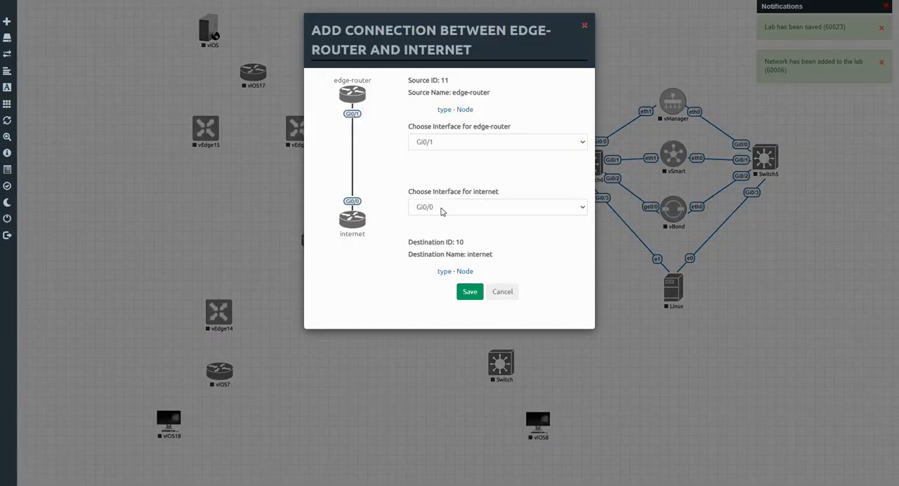
click(470, 292)
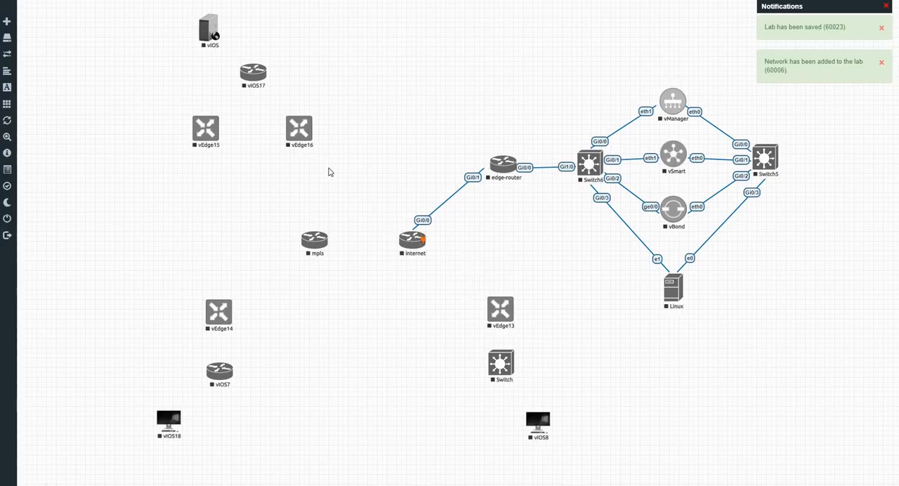
Connect Gi0/1 of the internet router to ge0/0 of vEdge16.
mouse_move(415, 238)
mouse_down()
mouse_move(335, 184)
mouse_move(309, 142)
mouse_up()
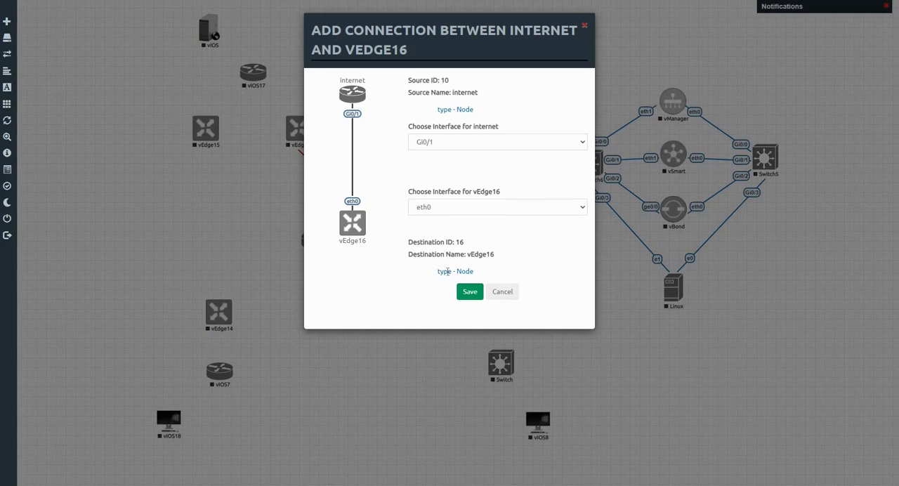
click(433, 210)
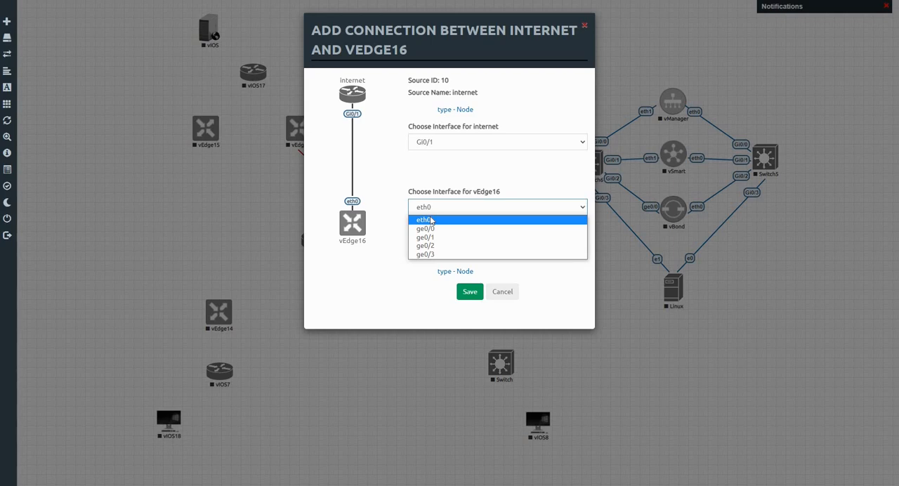
click(432, 229)
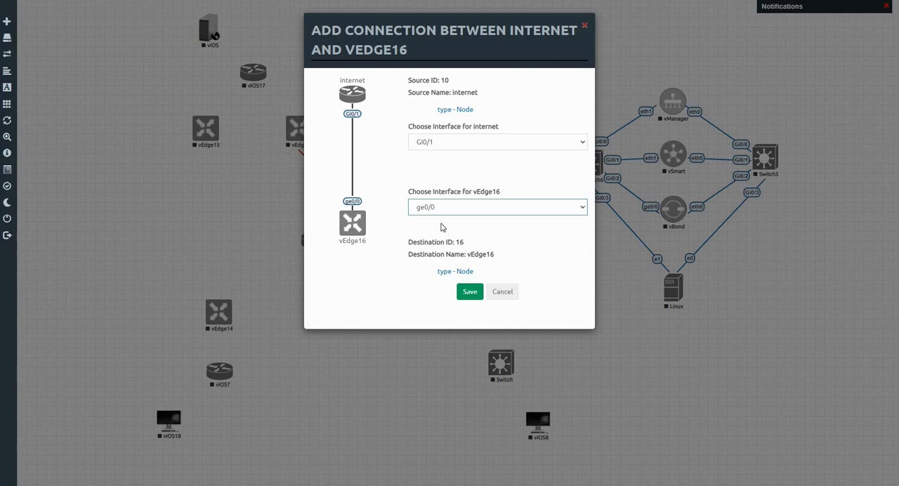
click(470, 292)
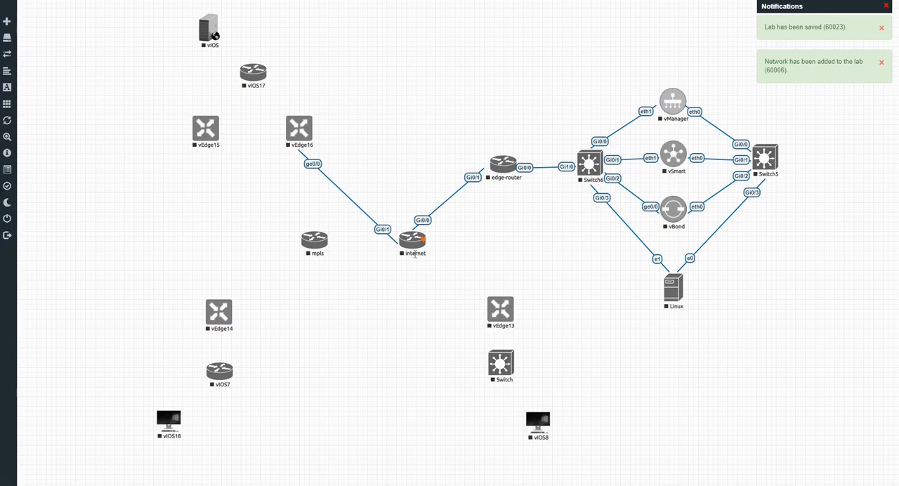
Connect Gi0/2 of the internet router to ge0/0 of vEdge14, and its Gi0/3 to ge0/0 of vEdge13.
drag(422, 240, 229, 314)
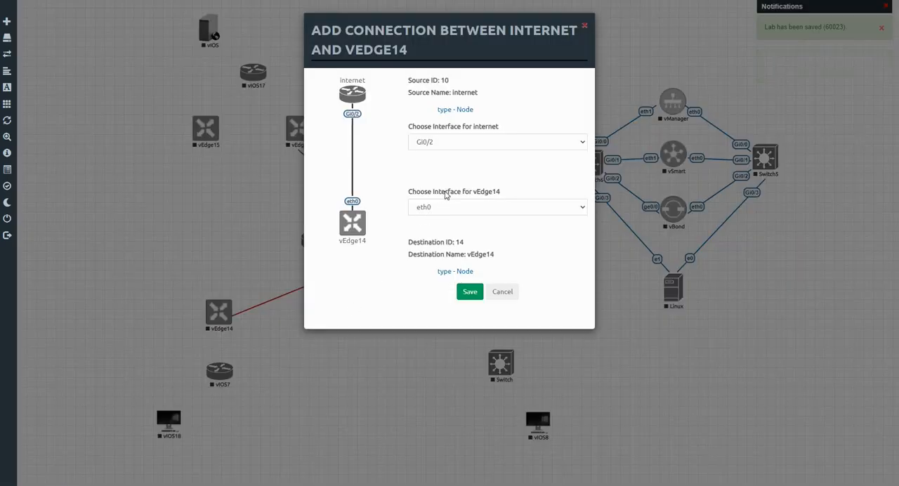
click(453, 211)
click(440, 234)
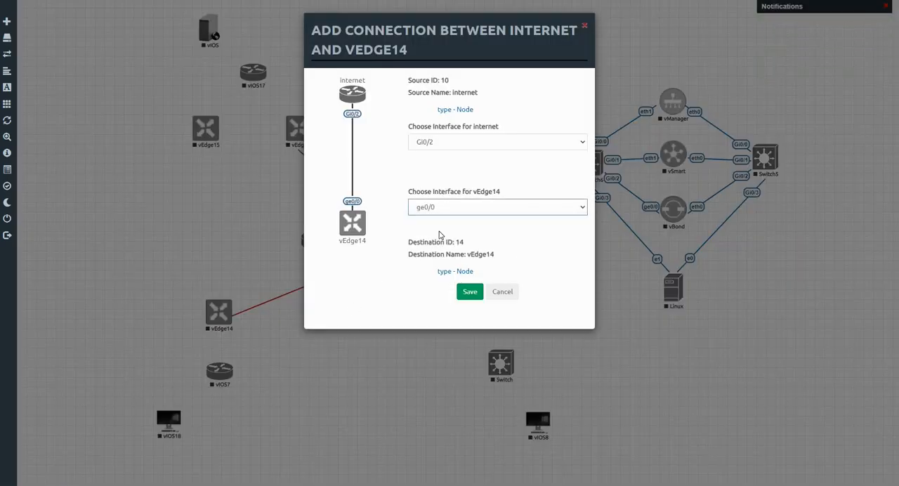
click(469, 293)
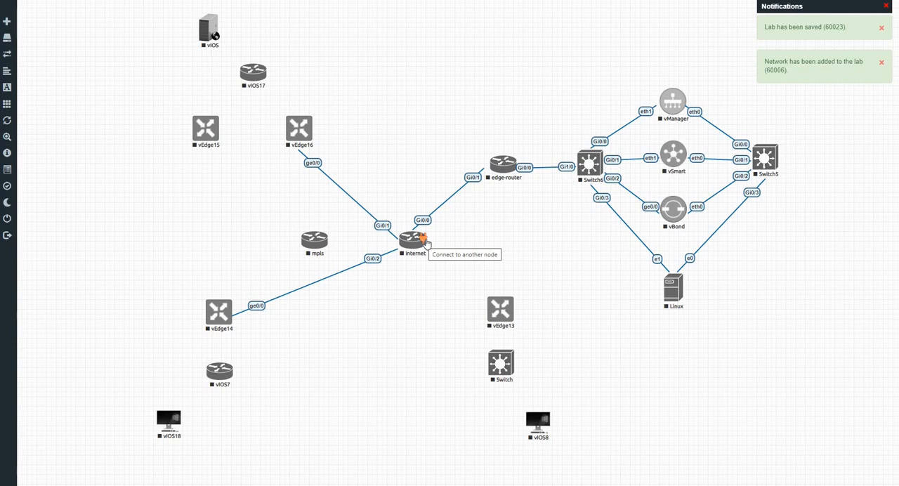
drag(426, 243, 501, 308)
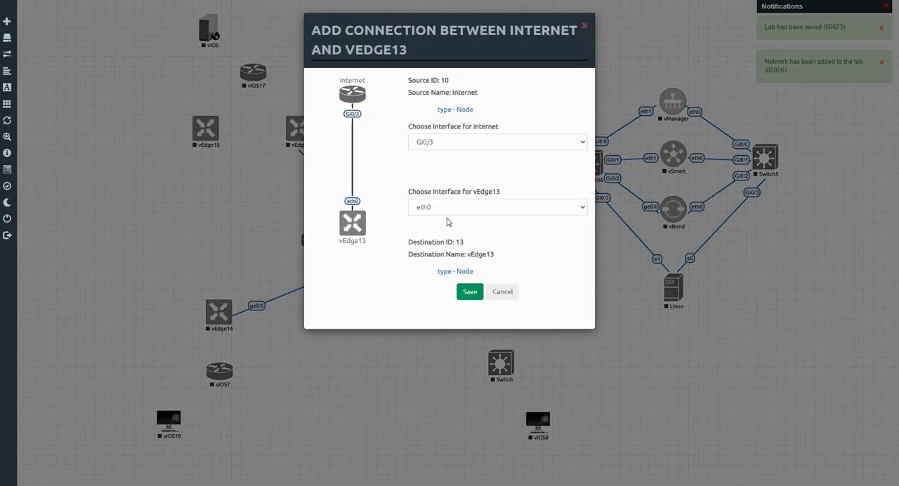
click(447, 215)
click(445, 227)
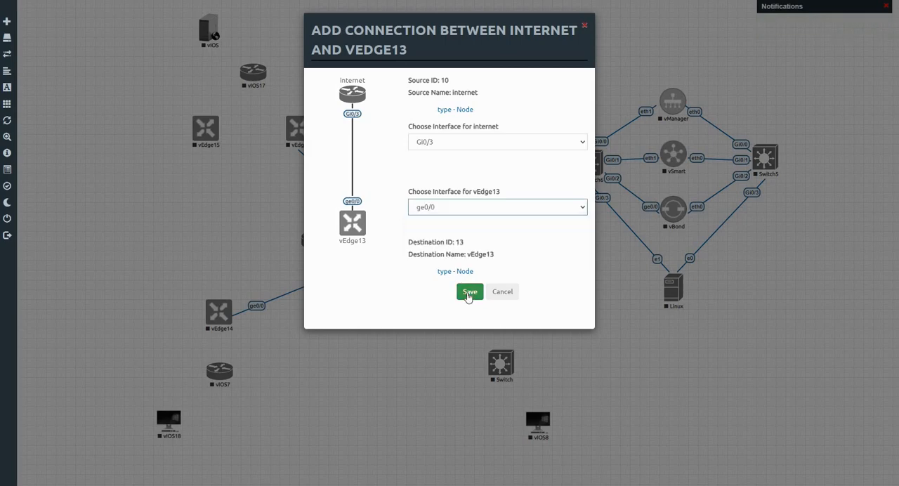
click(469, 293)
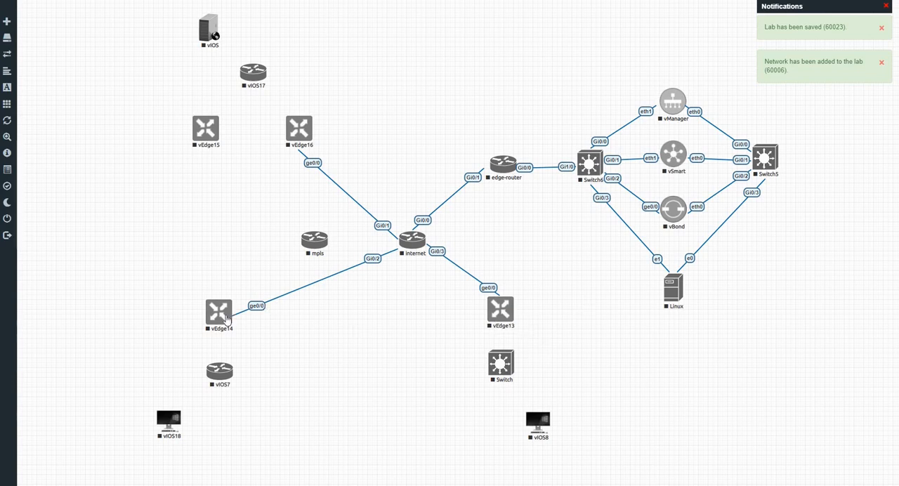
Connect Gi0/0 of the mpls router to ge0/0 of vEdge15.
mouse_move(221, 329)
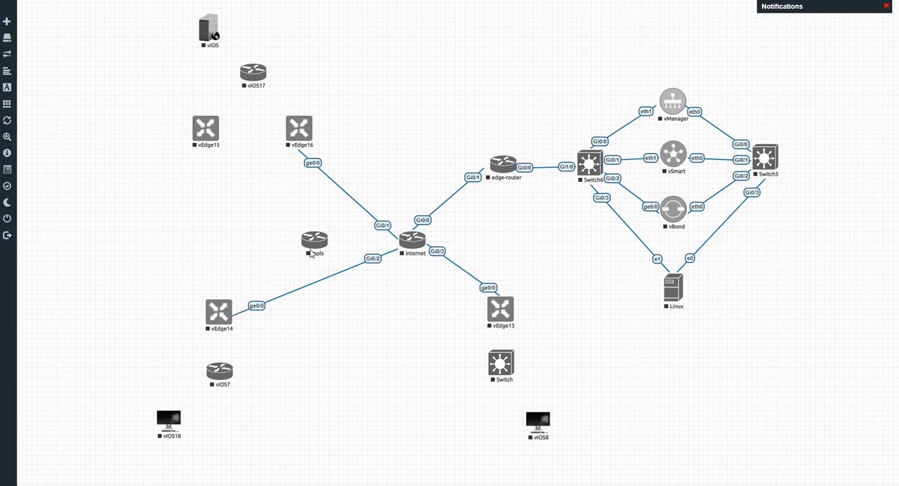
drag(325, 241, 205, 144)
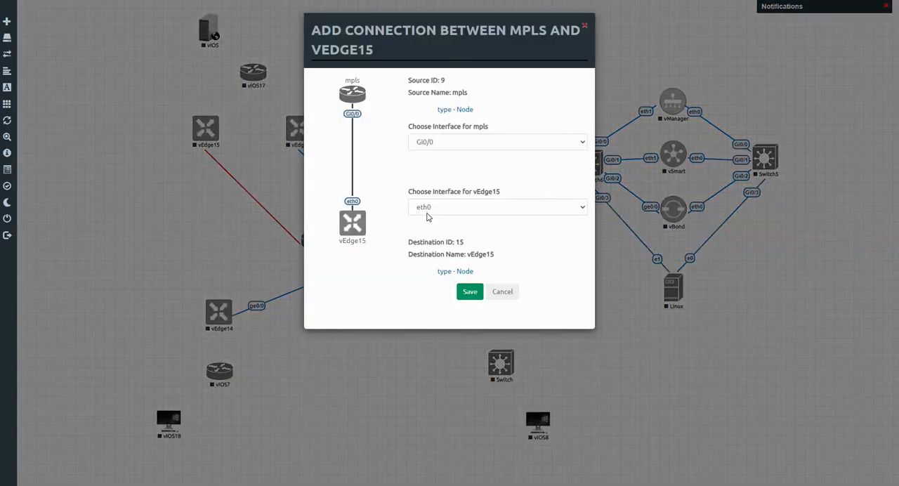
click(428, 209)
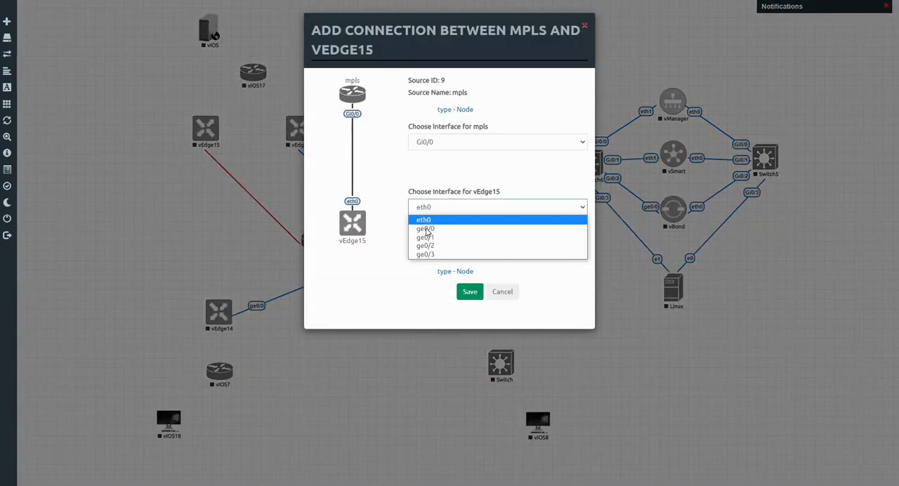
click(429, 235)
click(428, 210)
key(Escape)
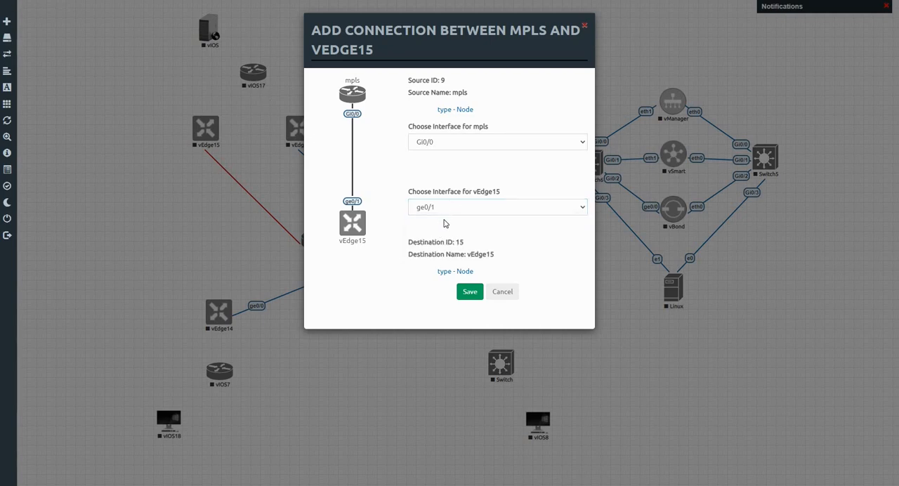
click(447, 208)
key(Down)
key(Return)
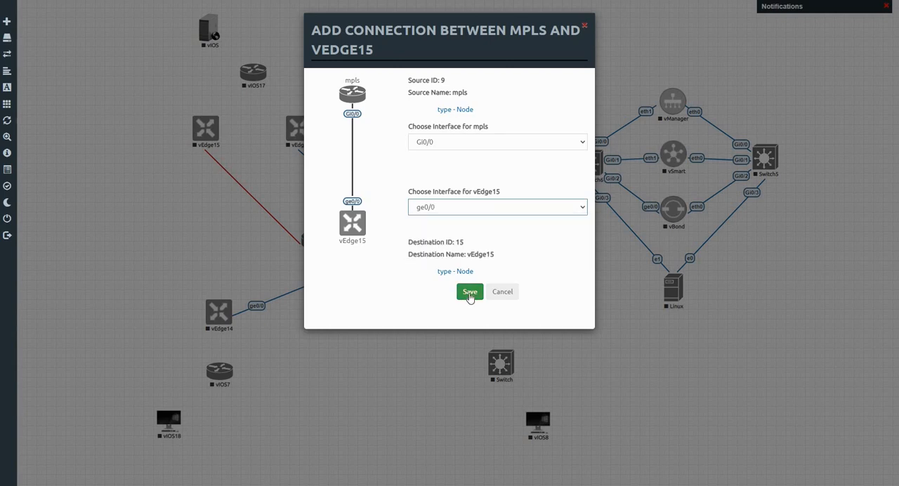
click(470, 292)
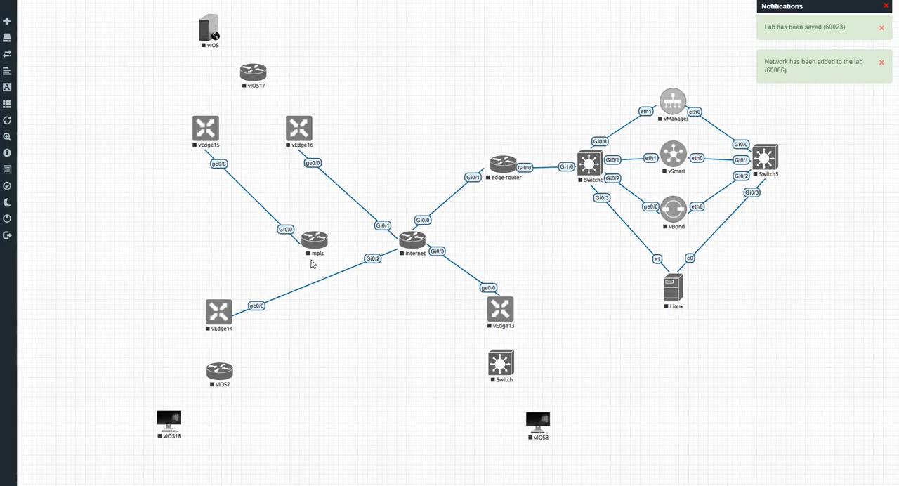
Connect Gi0/1 of the mpls router to ge0/1 of vEdge14.
mouse_move(324, 240)
drag(325, 240, 223, 309)
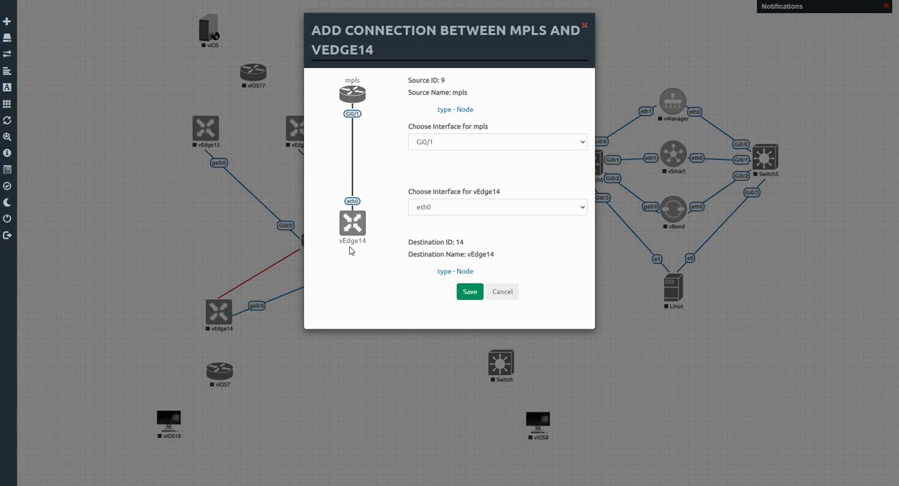
click(435, 211)
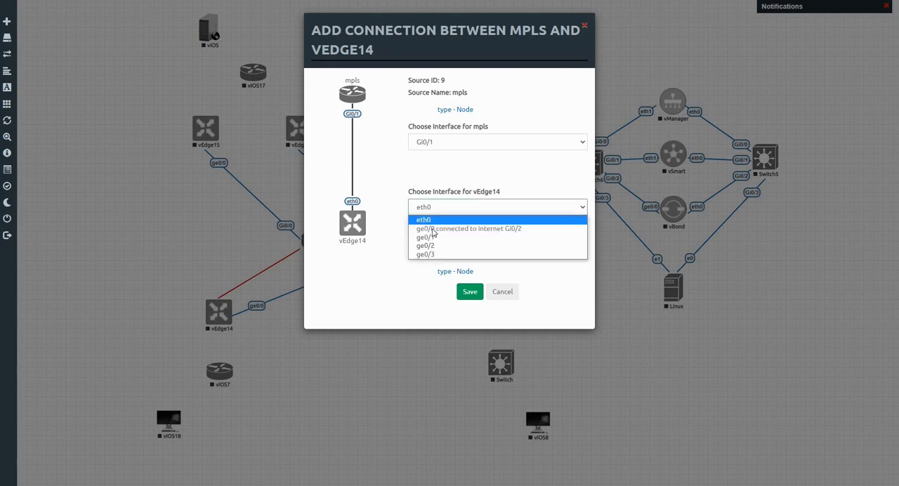
click(440, 239)
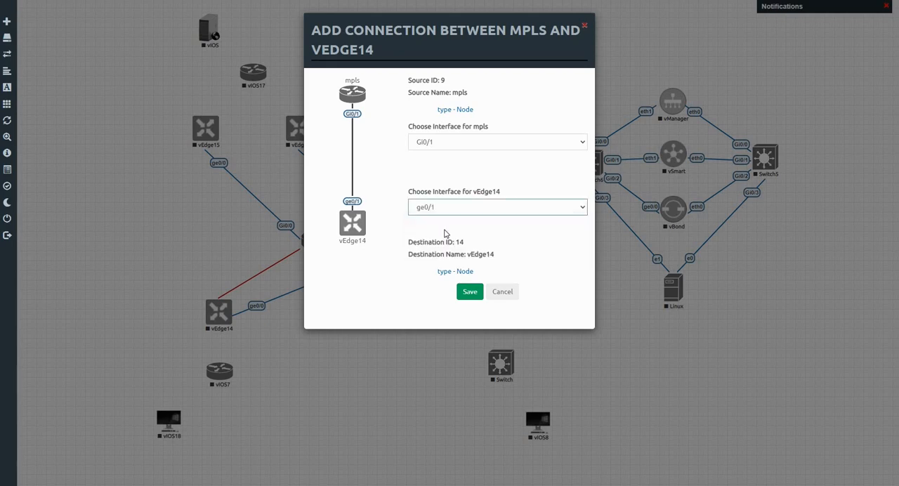
click(468, 292)
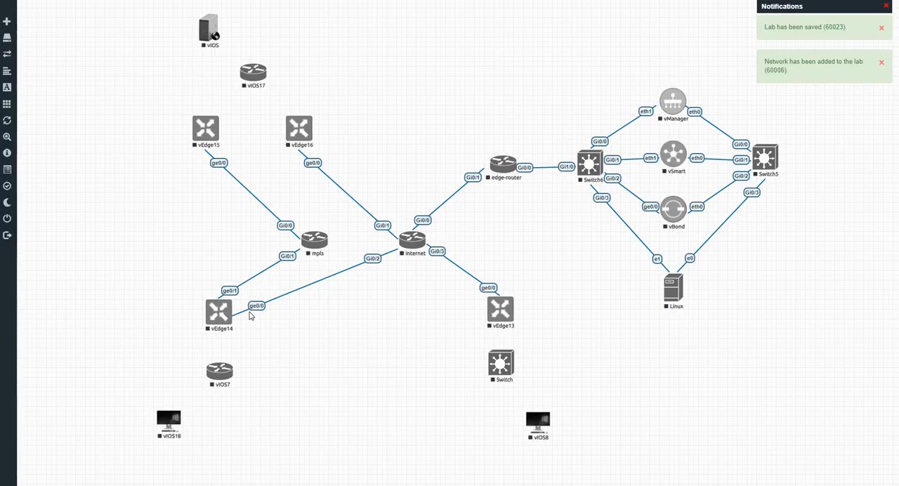
Connect vEdge14 ge0/2 to Gi0/0 of vIOS7, and vIOS7 Gi0/1 to Gi0/0 of the vIOS18 host.
mouse_move(228, 316)
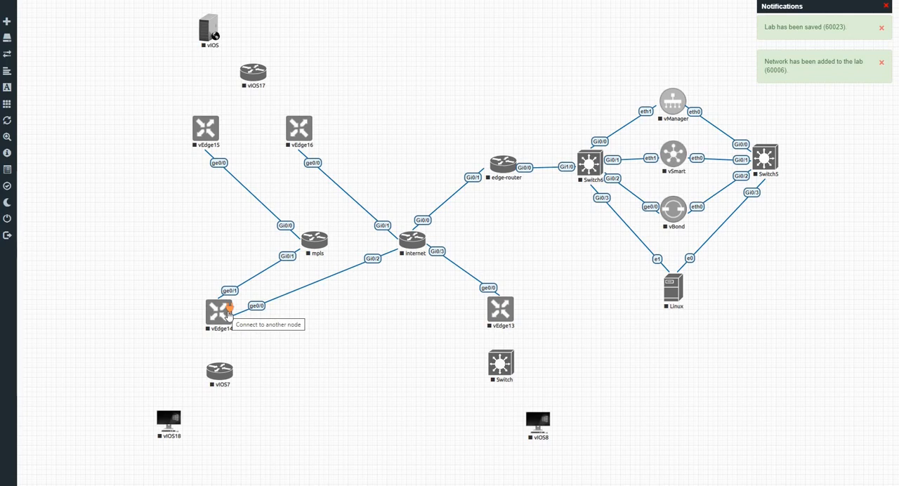
drag(228, 307, 223, 376)
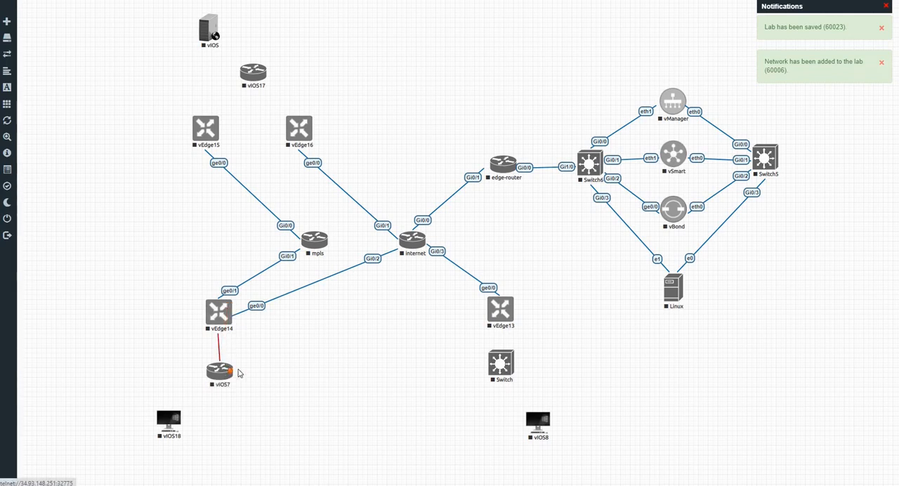
click(440, 143)
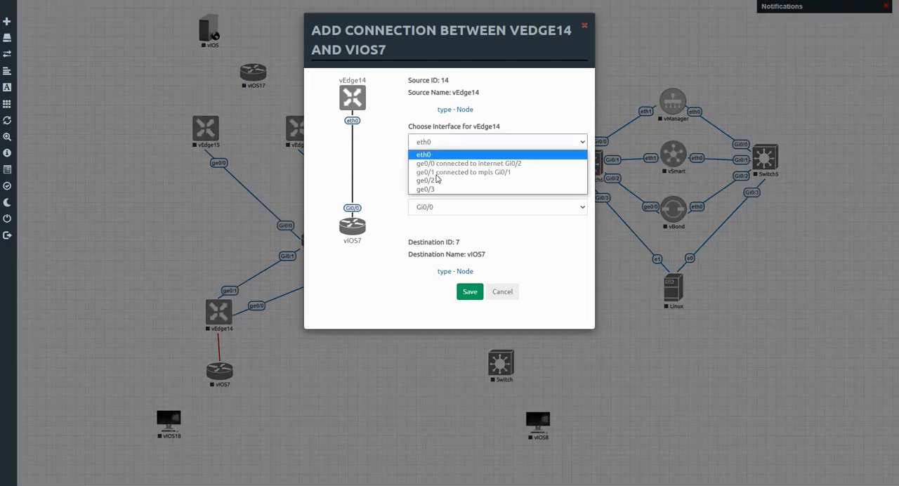
click(425, 181)
click(470, 292)
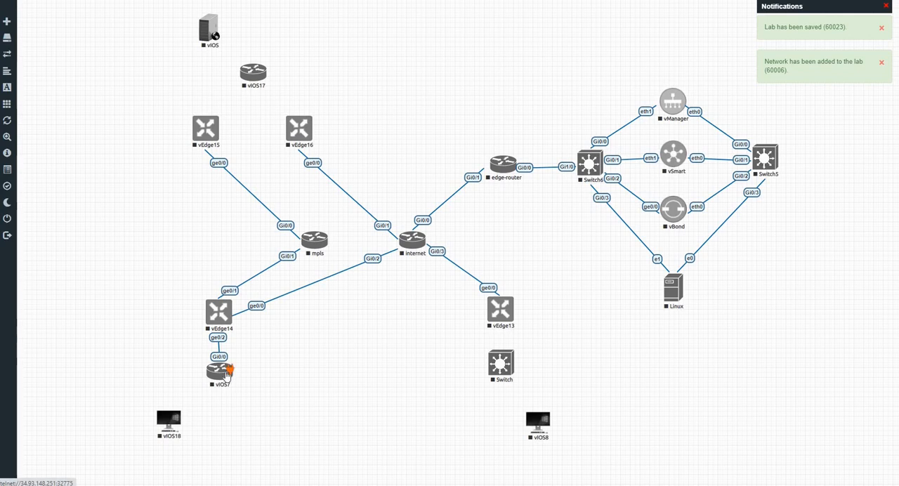
drag(230, 369, 169, 420)
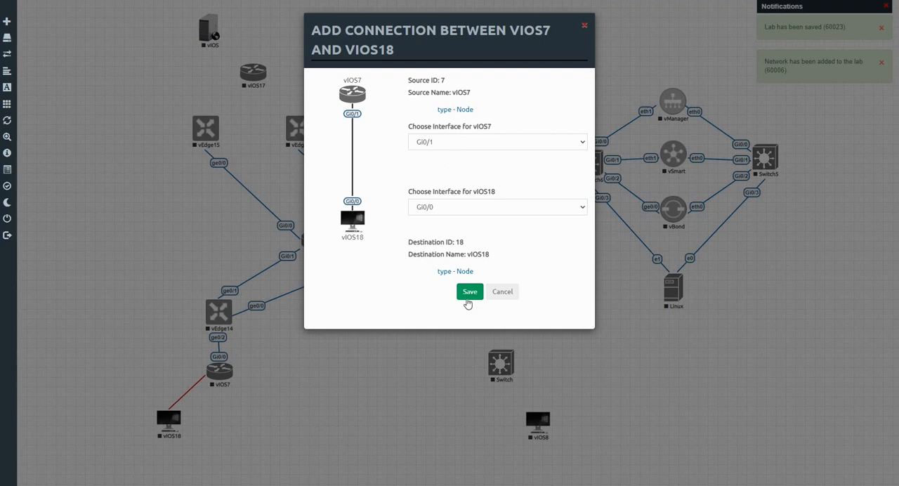
click(469, 293)
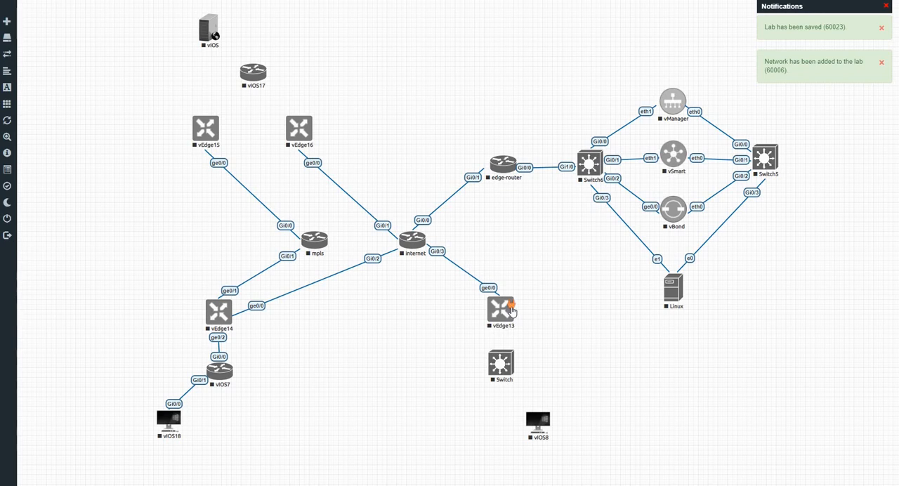
Connect vEdge13 ge0/2 to Gi0/0 of the Switch below it, and Switch Gi0/1 to Gi0/0 of the vIOS8 host.
drag(513, 311, 511, 358)
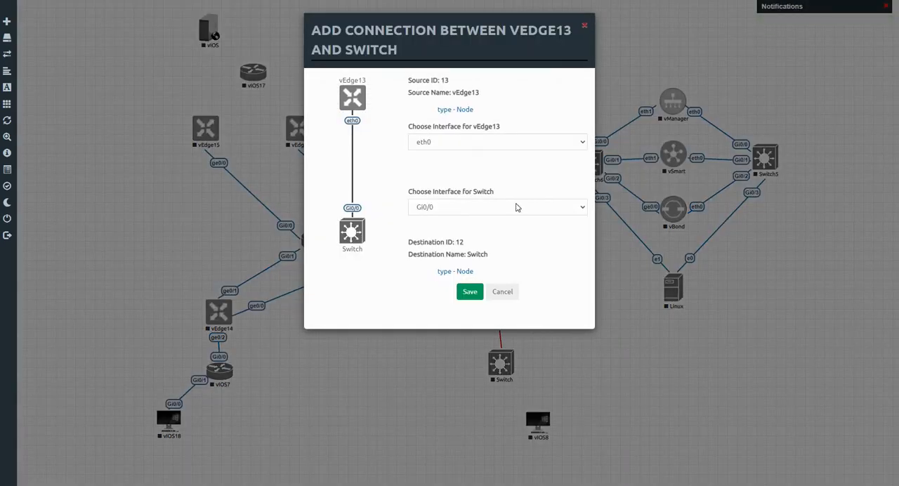
click(482, 142)
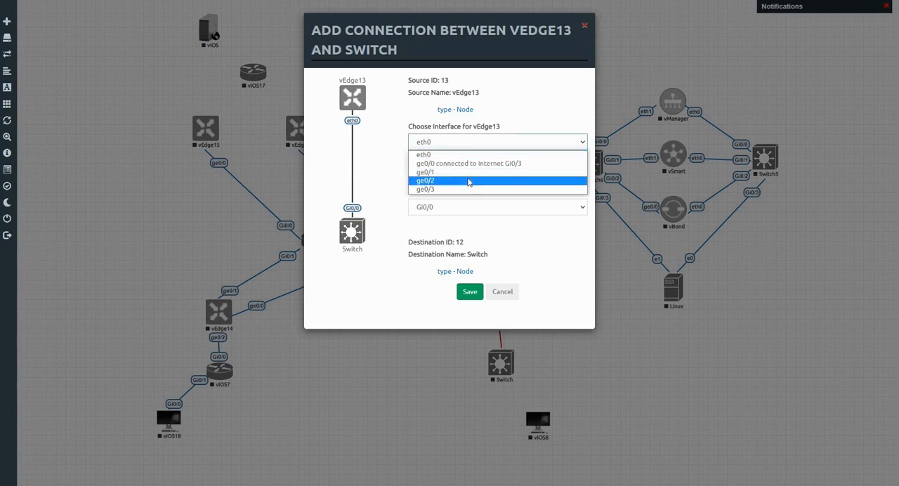
click(469, 181)
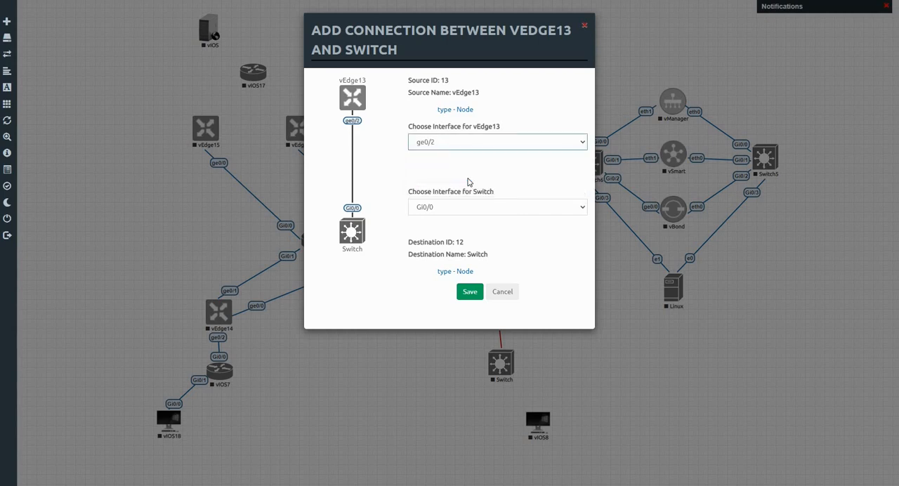
click(471, 292)
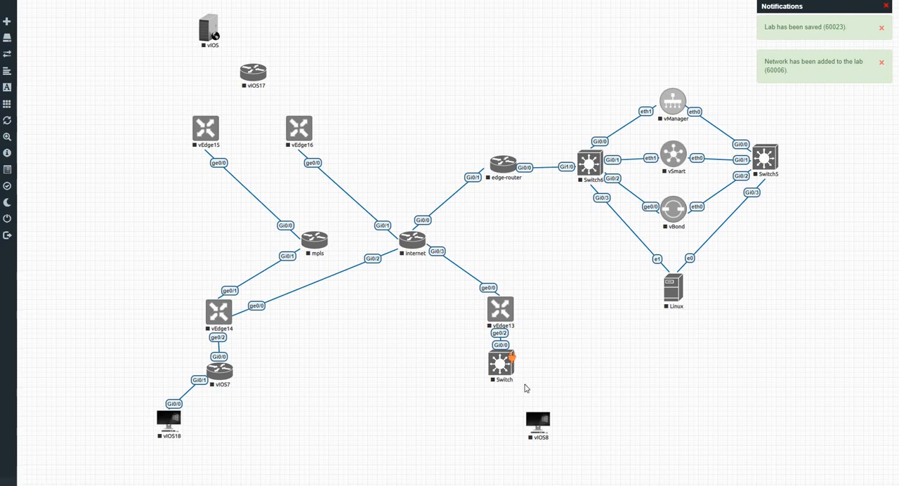
drag(513, 357, 538, 421)
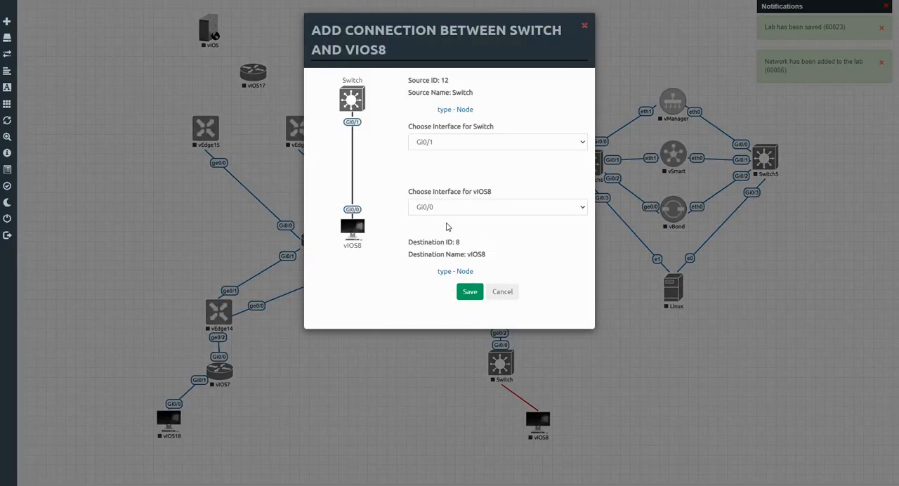
click(469, 295)
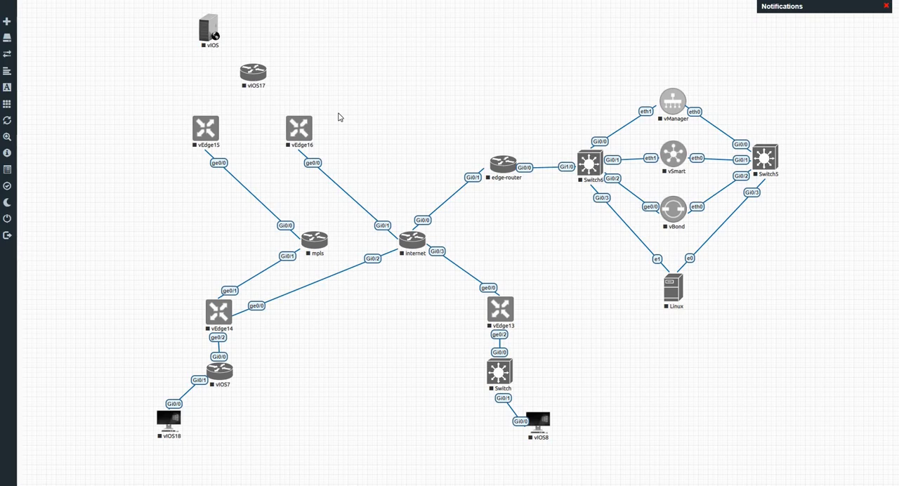
Set the number of Ethernet interfaces on vEdge16 to 8 and save the node.
right_click(301, 132)
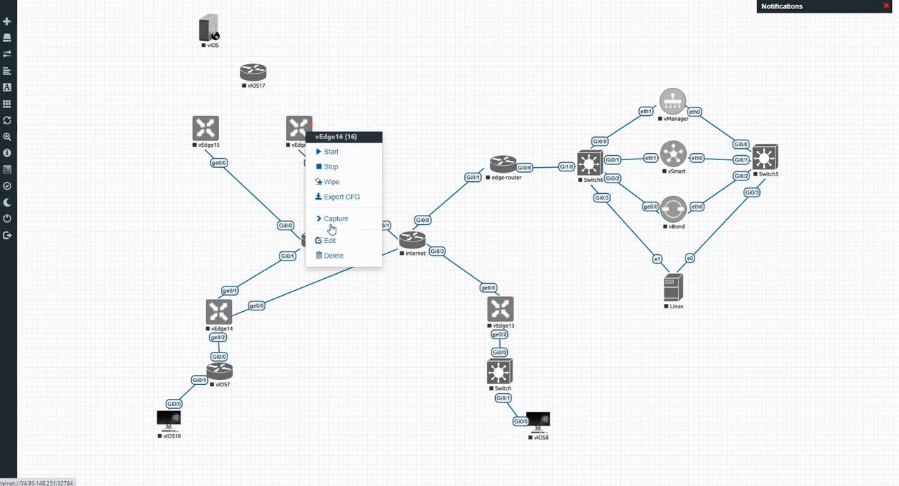
click(331, 242)
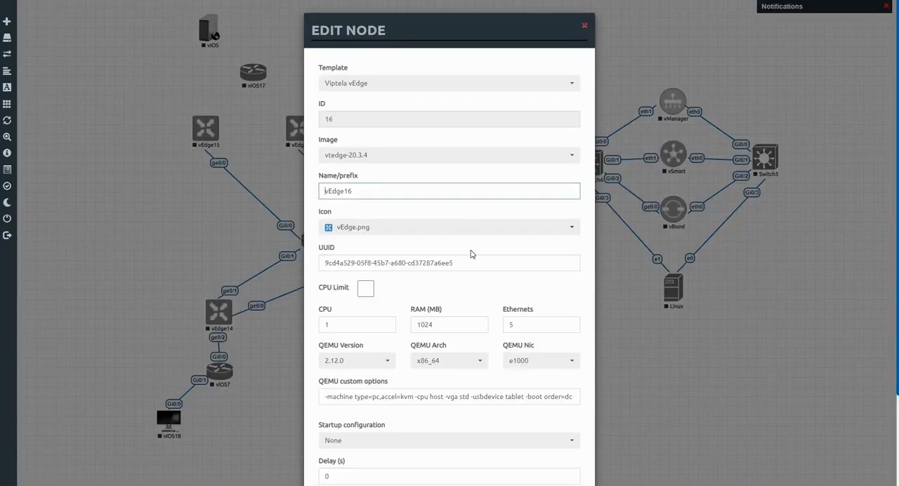
double_click(511, 325)
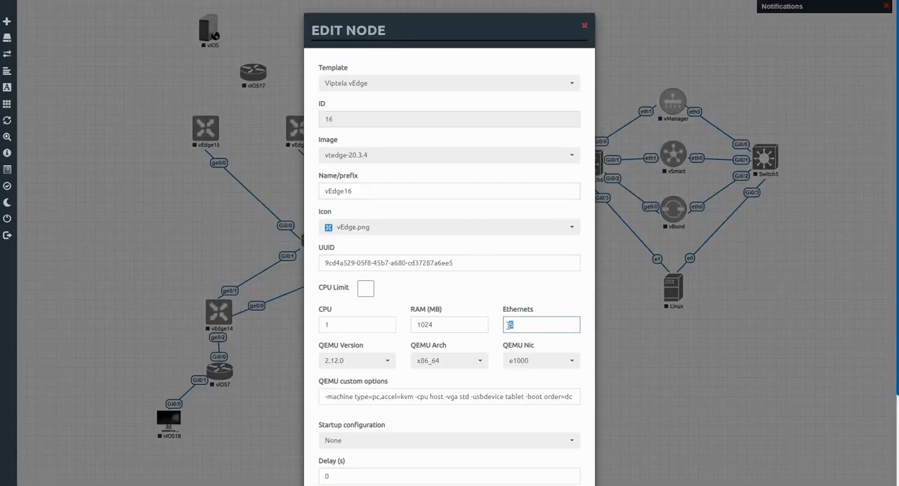
text(8)
scroll(396, 452, down, 3)
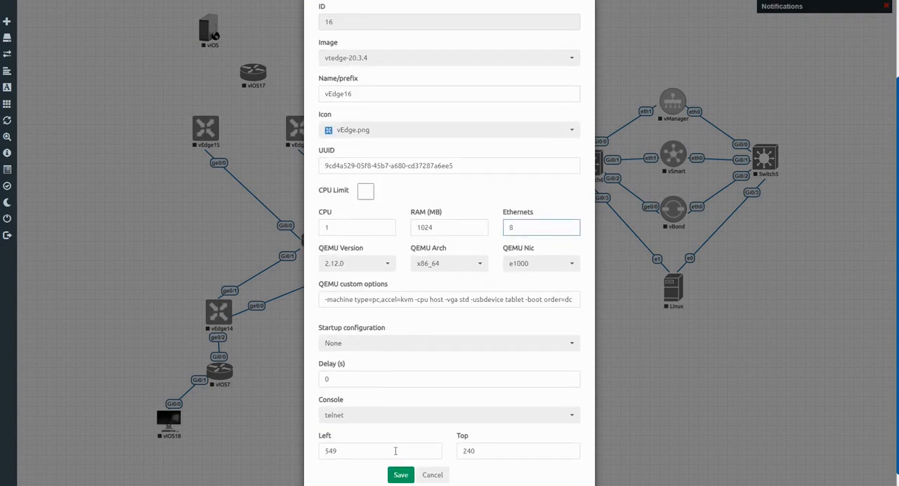
click(400, 475)
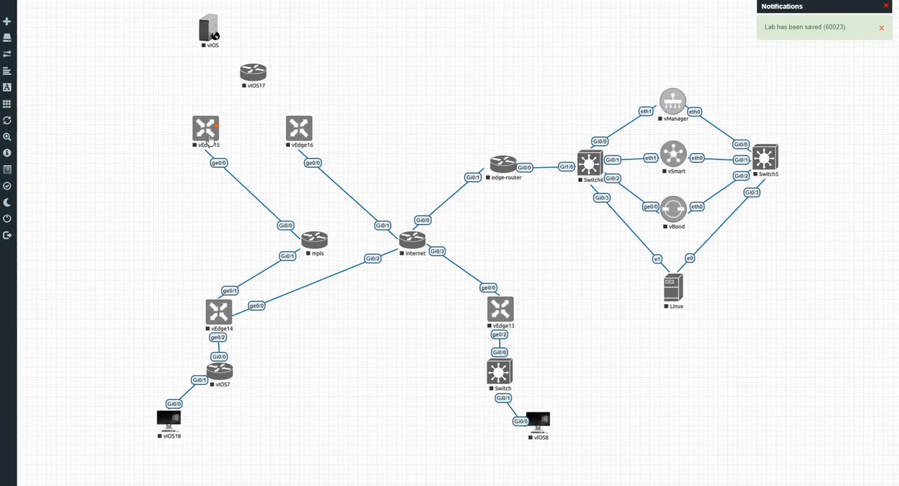
Set the number of Ethernet interfaces on vEdge15 to 8 and save the node.
right_click(213, 135)
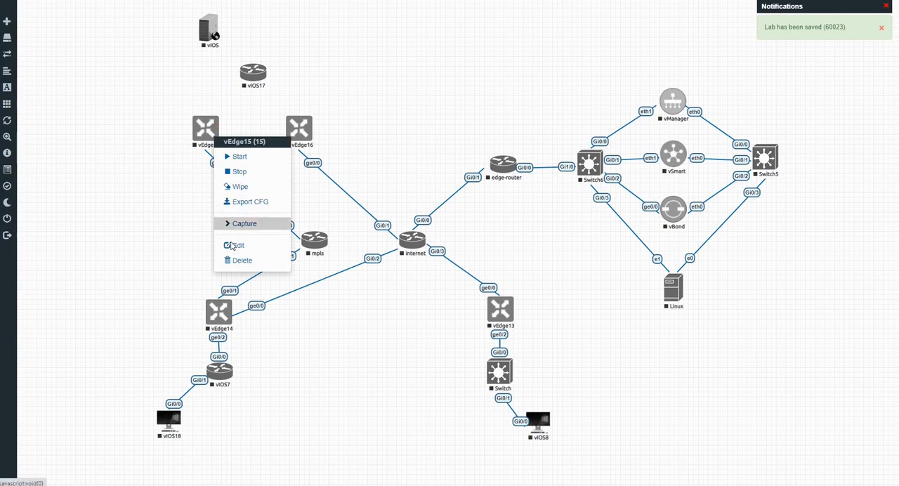
click(238, 245)
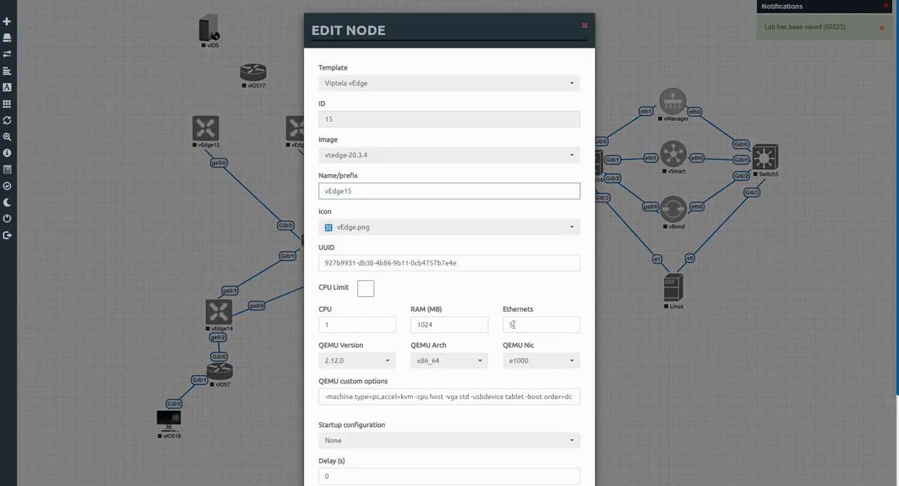
double_click(511, 324)
text(8)
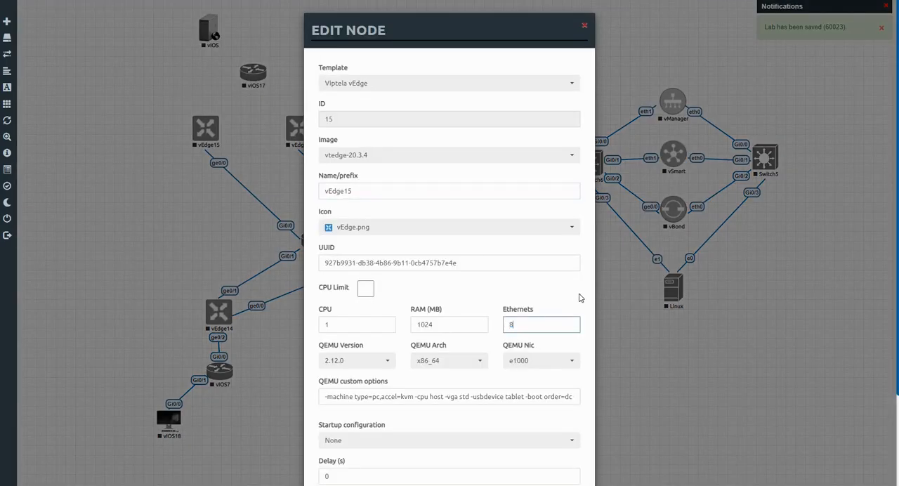
scroll(419, 436, down, 3)
click(406, 458)
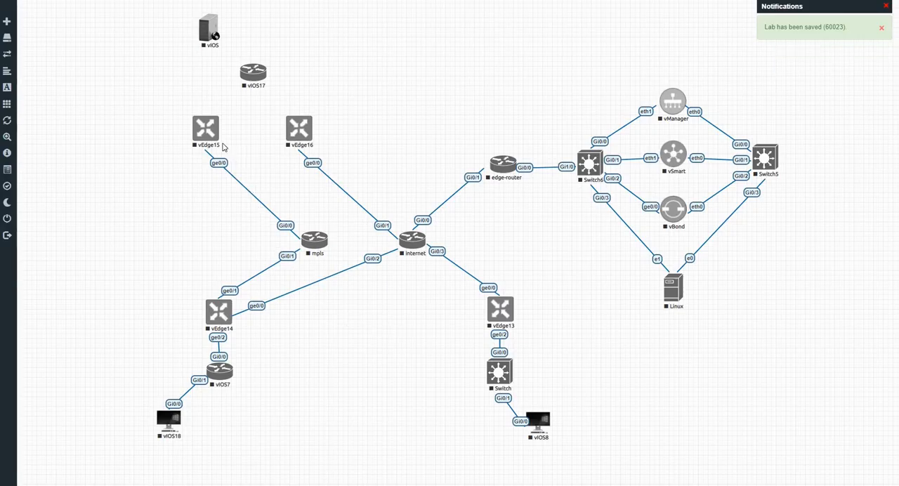
Connect ge0/2 of vEdge15 to Gi0/0 of the vIOS17 router.
mouse_move(215, 129)
drag(216, 126, 252, 74)
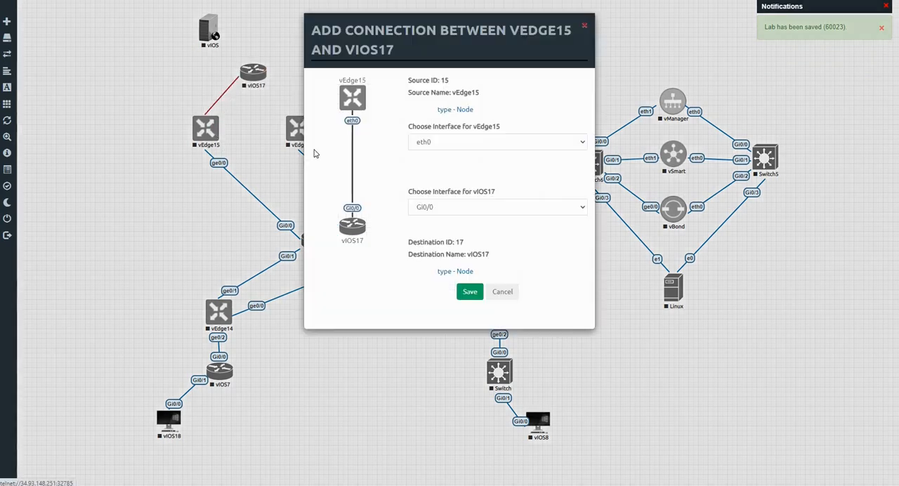
click(464, 143)
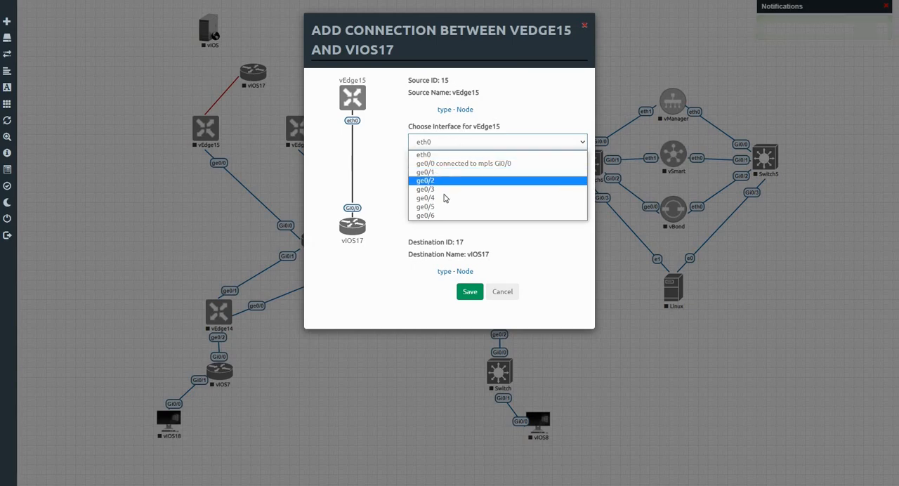
click(448, 178)
click(470, 292)
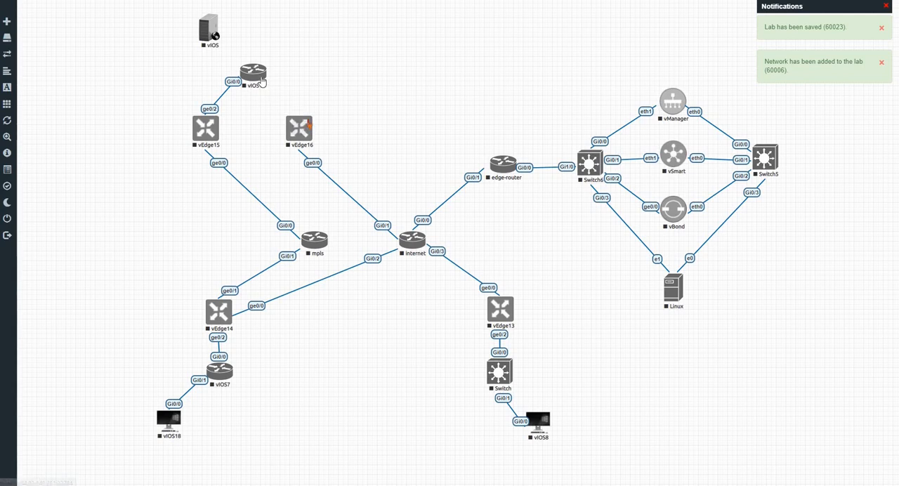
Connect vEdge16 ge0/2 to Gi0/1 of vIOS17, and vIOS17 Gi0/2 to Gi0/0 of the vIOS server above it.
drag(309, 125, 262, 82)
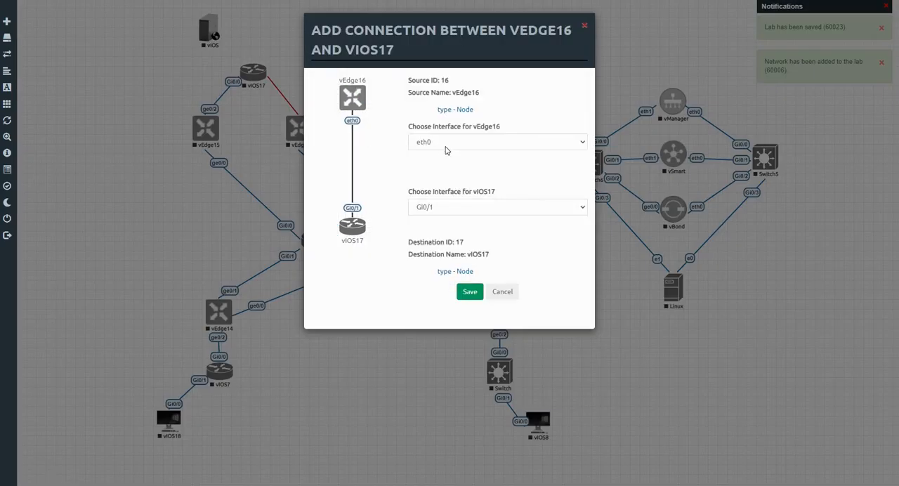
click(436, 142)
click(435, 177)
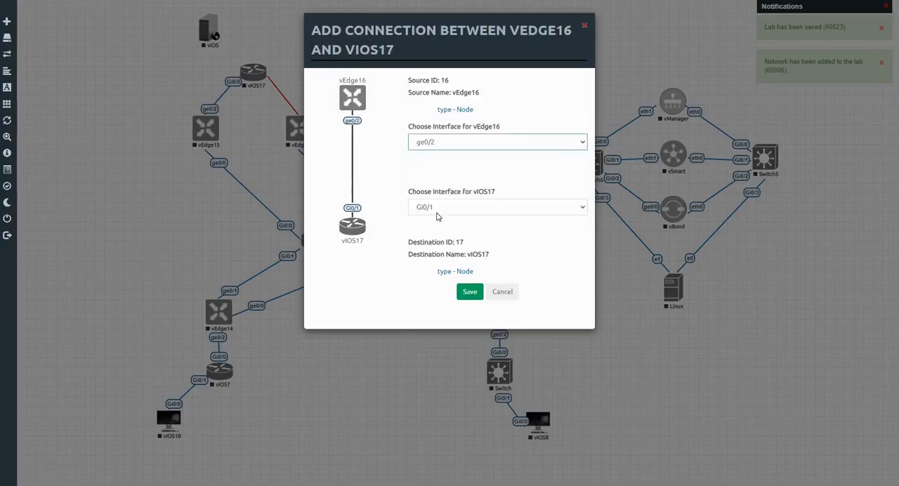
click(437, 208)
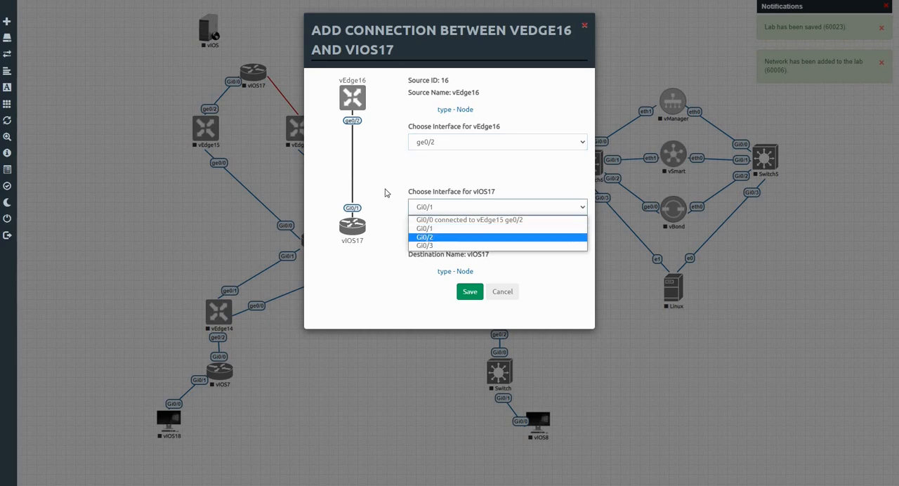
click(406, 207)
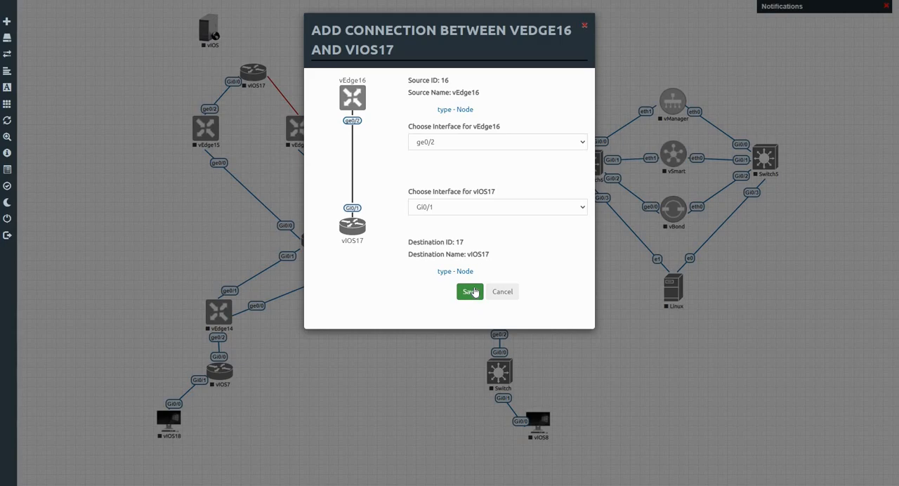
click(474, 292)
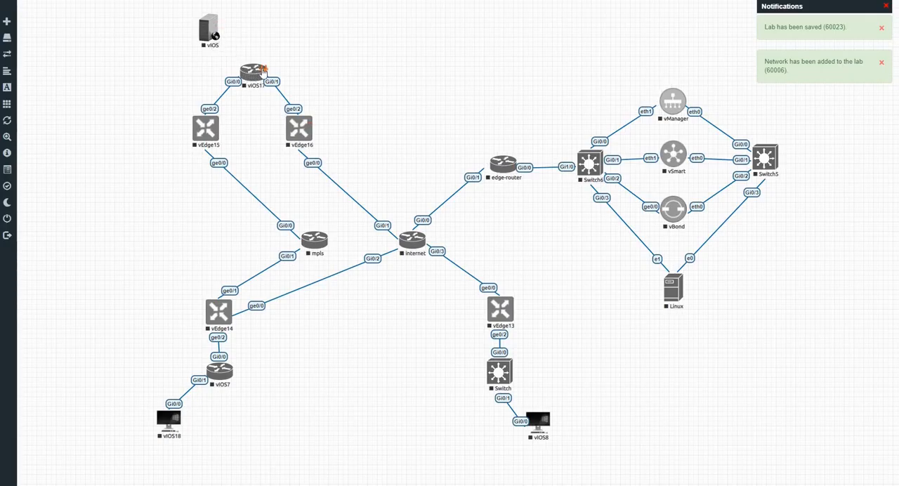
drag(262, 71, 213, 34)
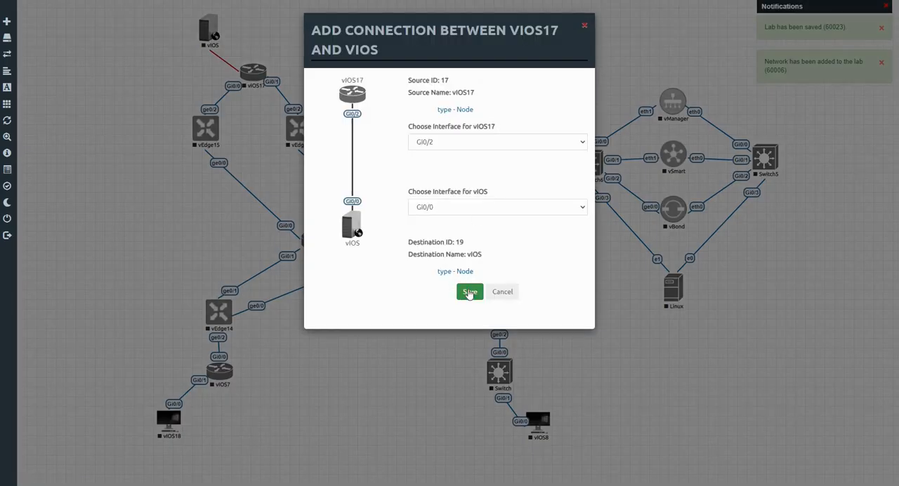
click(469, 293)
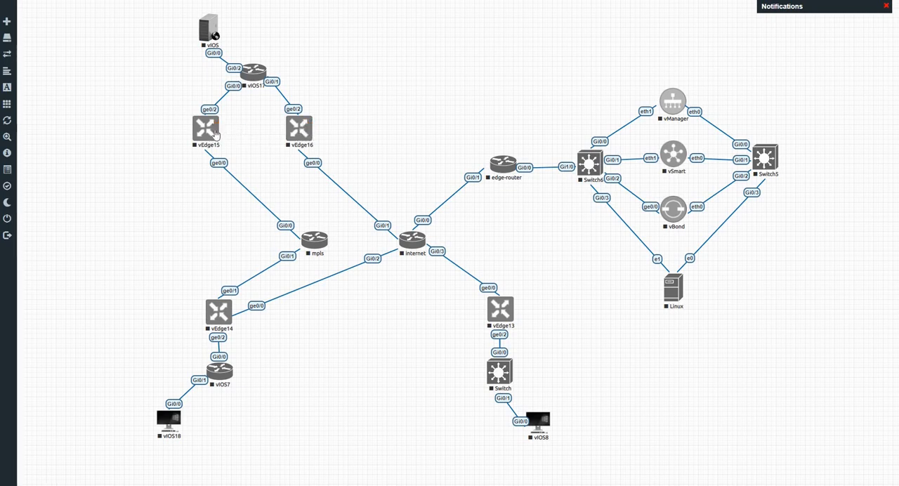
Connect ge0/3 of vEdge15 to ge0/3 of vEdge16.
drag(217, 130, 292, 128)
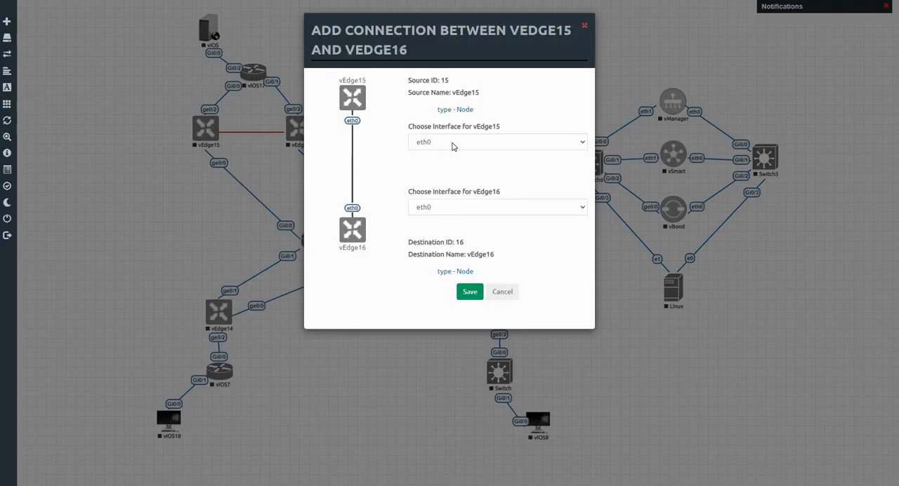
click(452, 148)
click(448, 192)
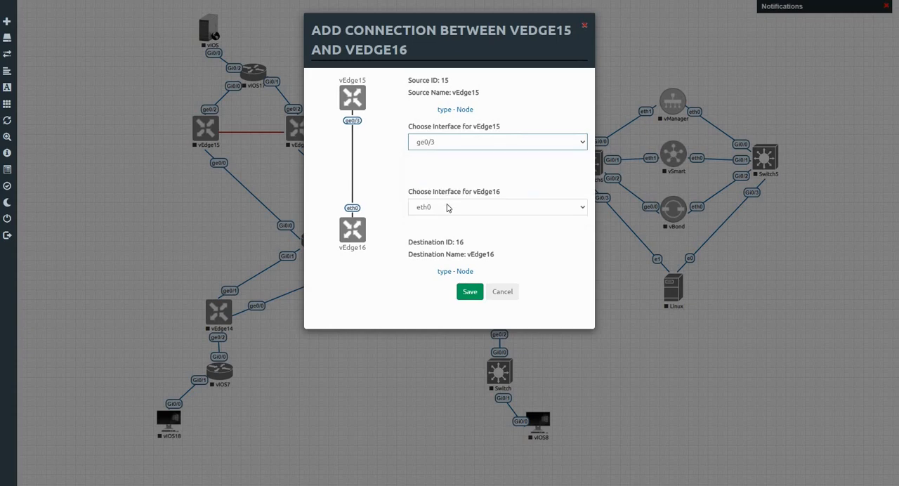
click(447, 209)
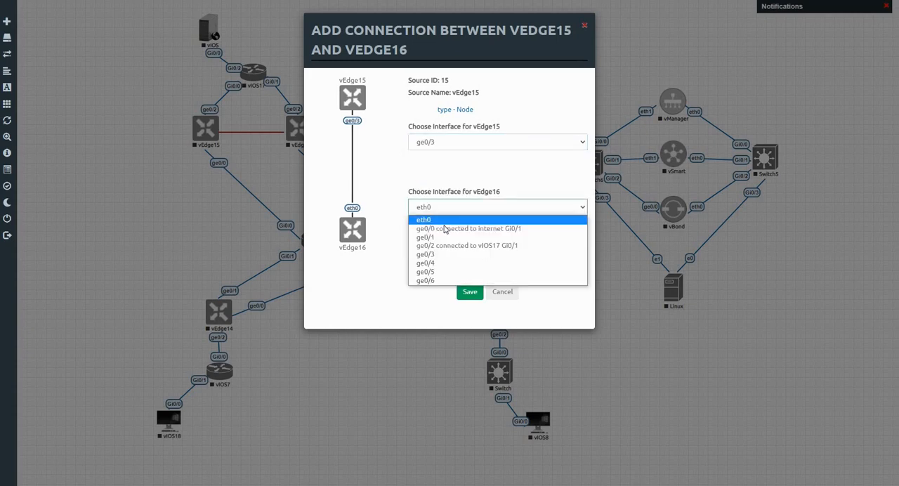
click(446, 261)
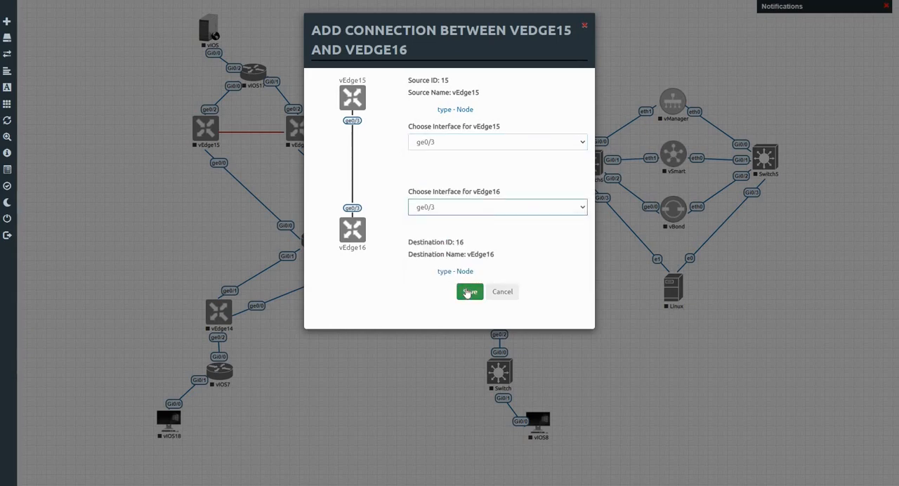
click(466, 292)
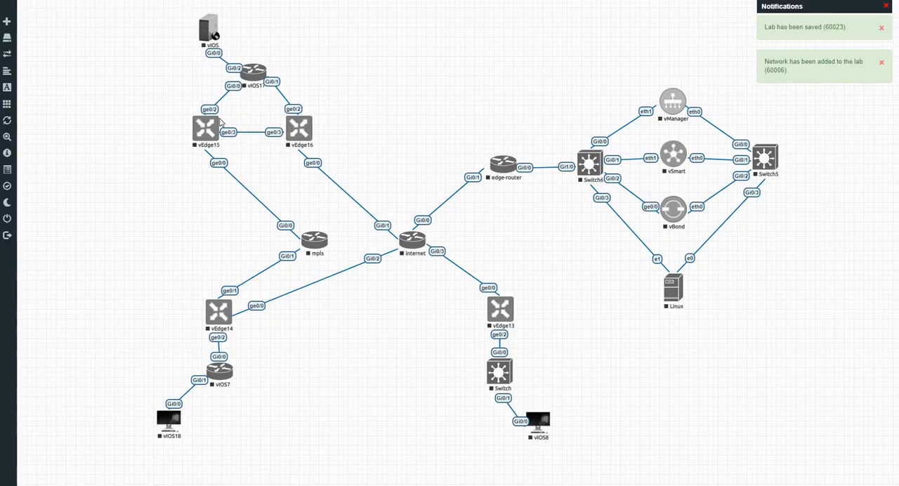
Add a second link between vEdge15 and vEdge16, using ge0/4 on both nodes.
drag(289, 128, 298, 128)
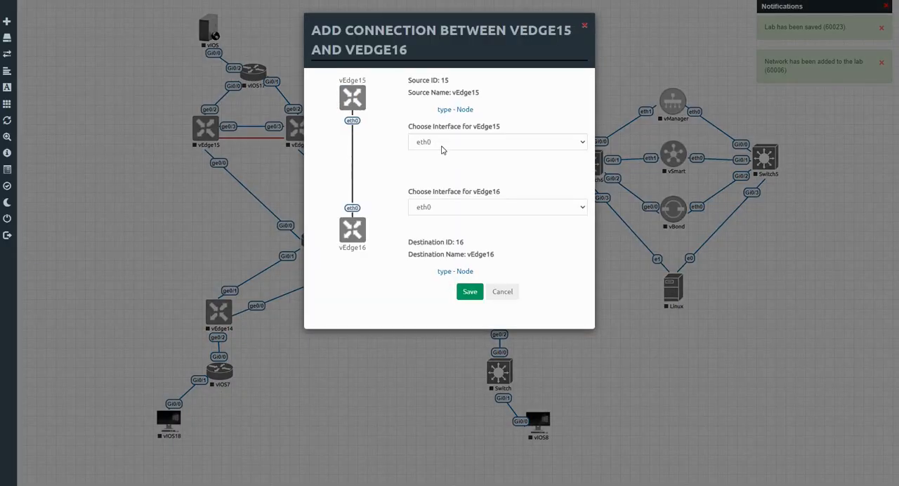
click(442, 144)
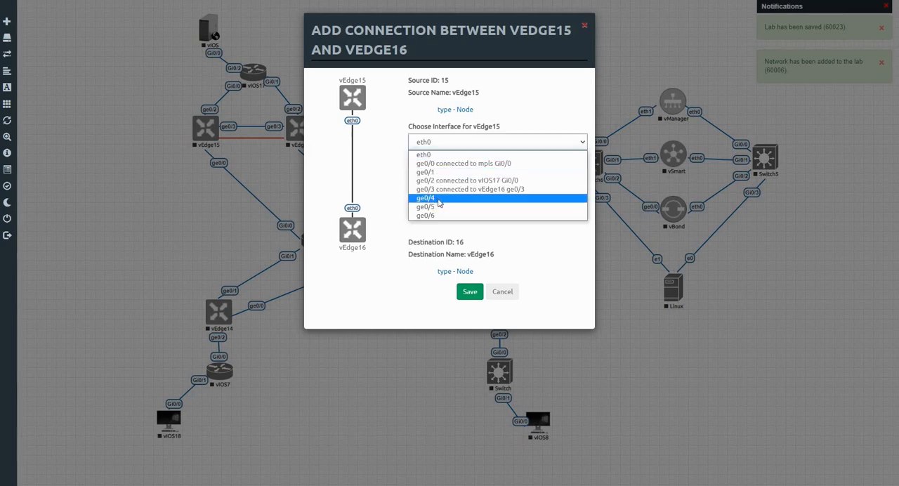
click(442, 198)
click(441, 207)
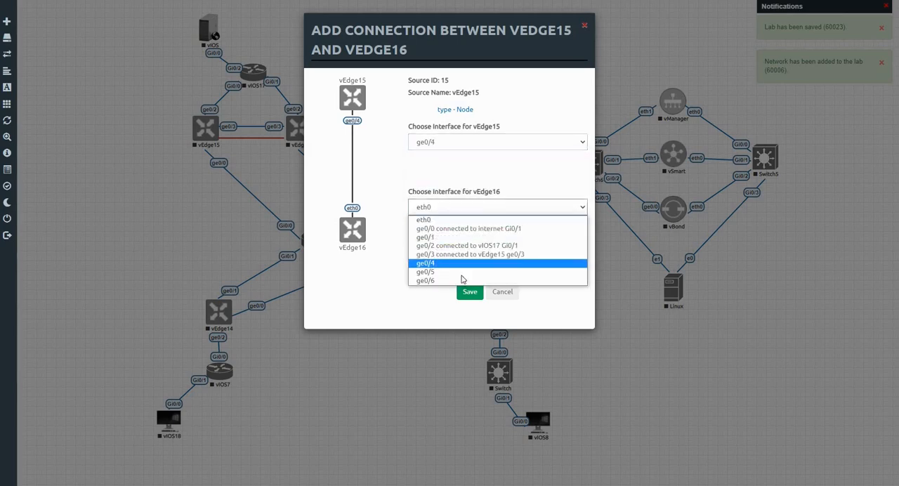
click(436, 262)
click(470, 293)
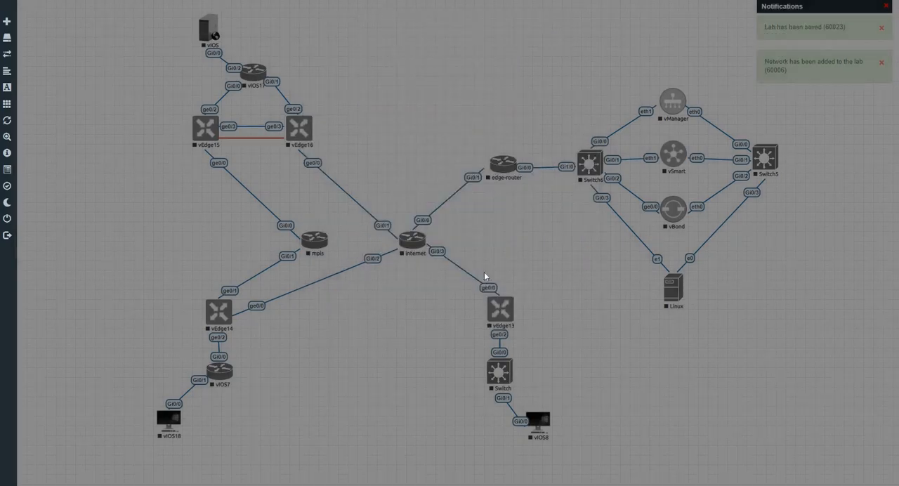